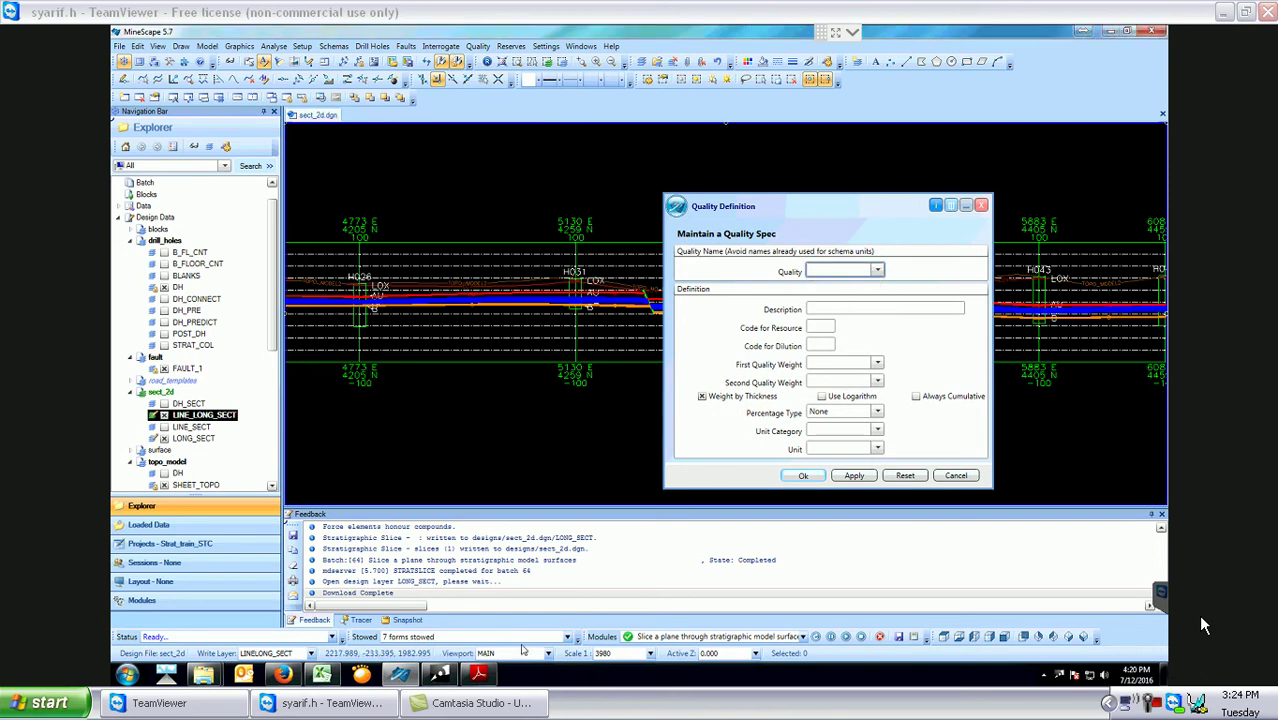
Review the Quality Definition page of Stratmodel H3.pdf for the required quality parameters, comparing it with the empty MineScape quality form.
click(490, 673)
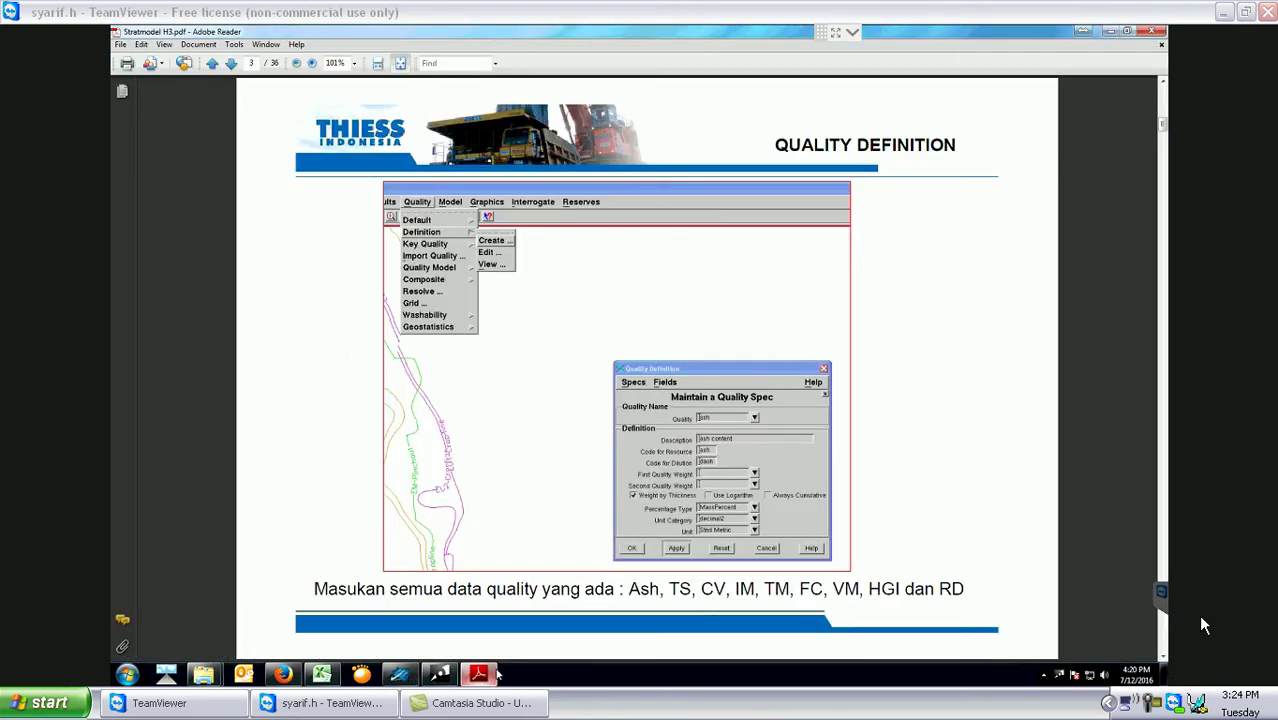
click(493, 674)
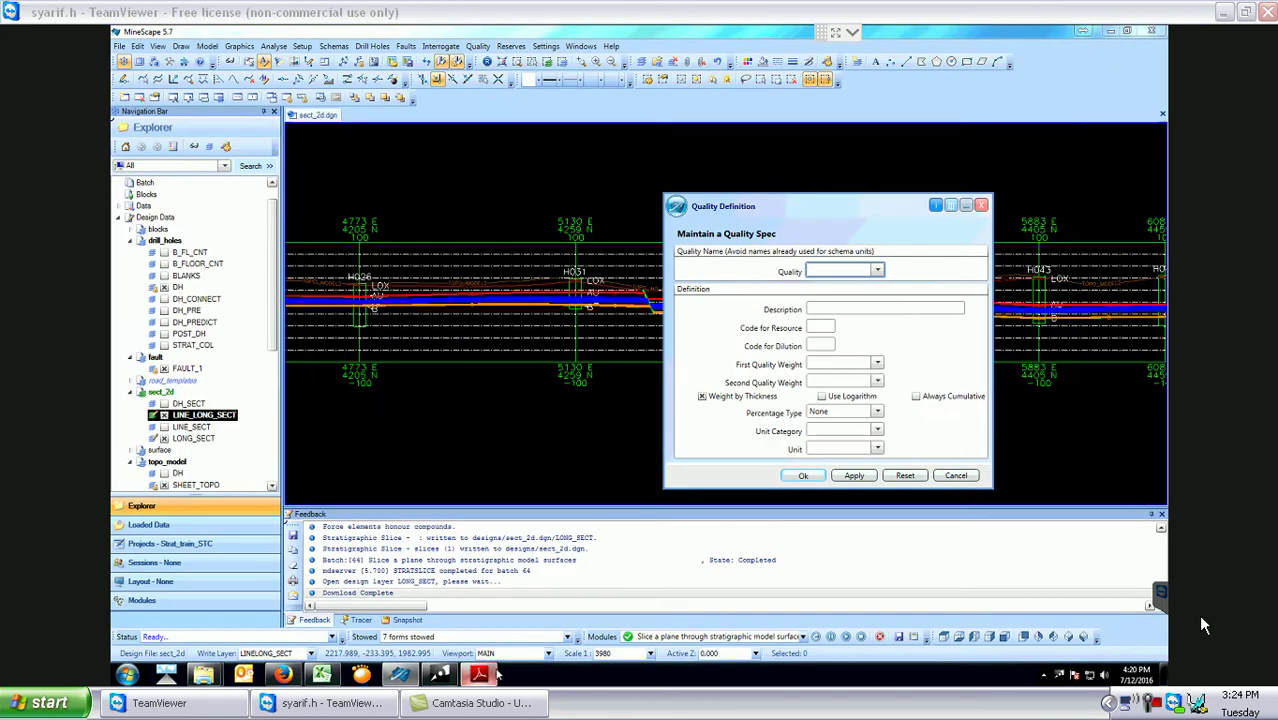
click(493, 674)
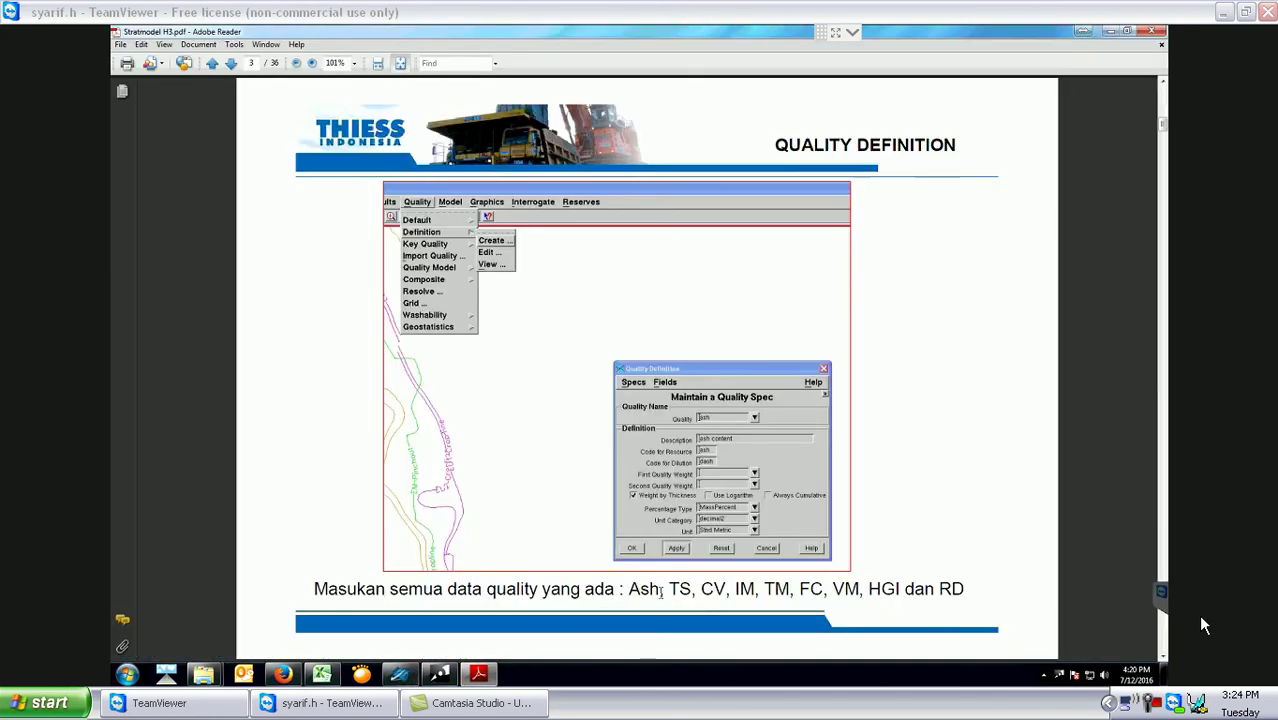
mouse_move(477, 677)
click(484, 675)
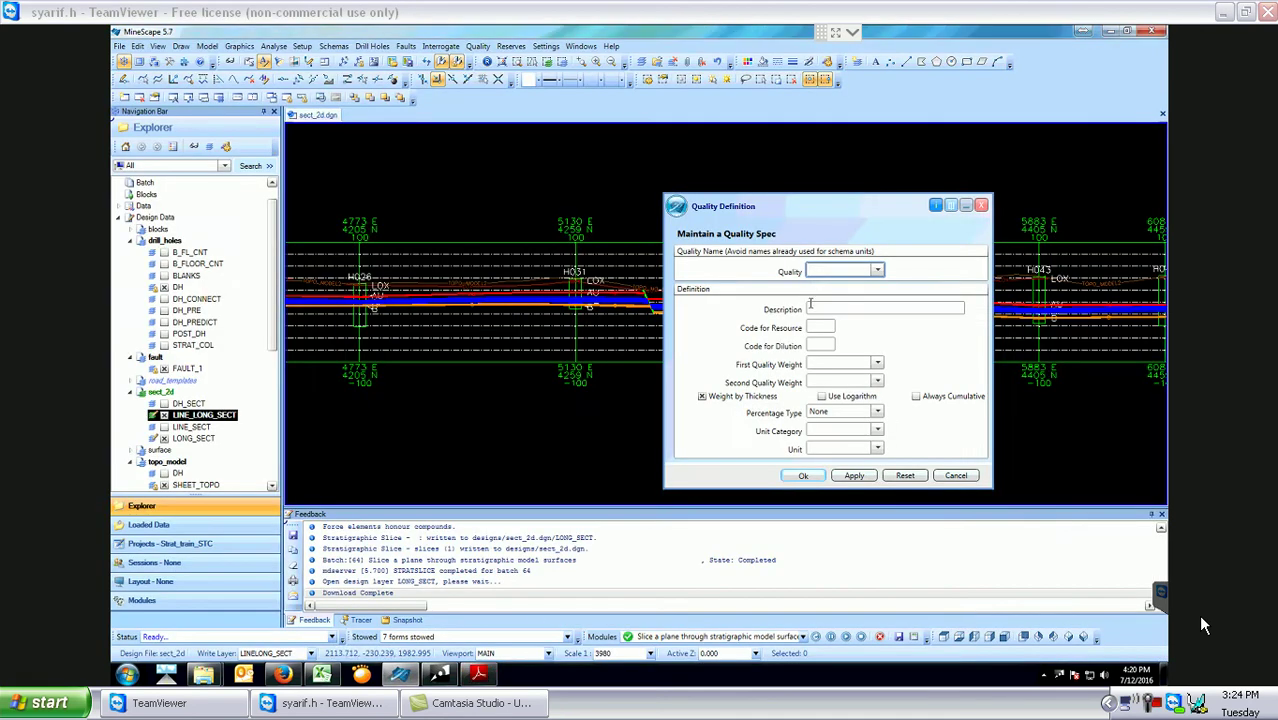
click(816, 274)
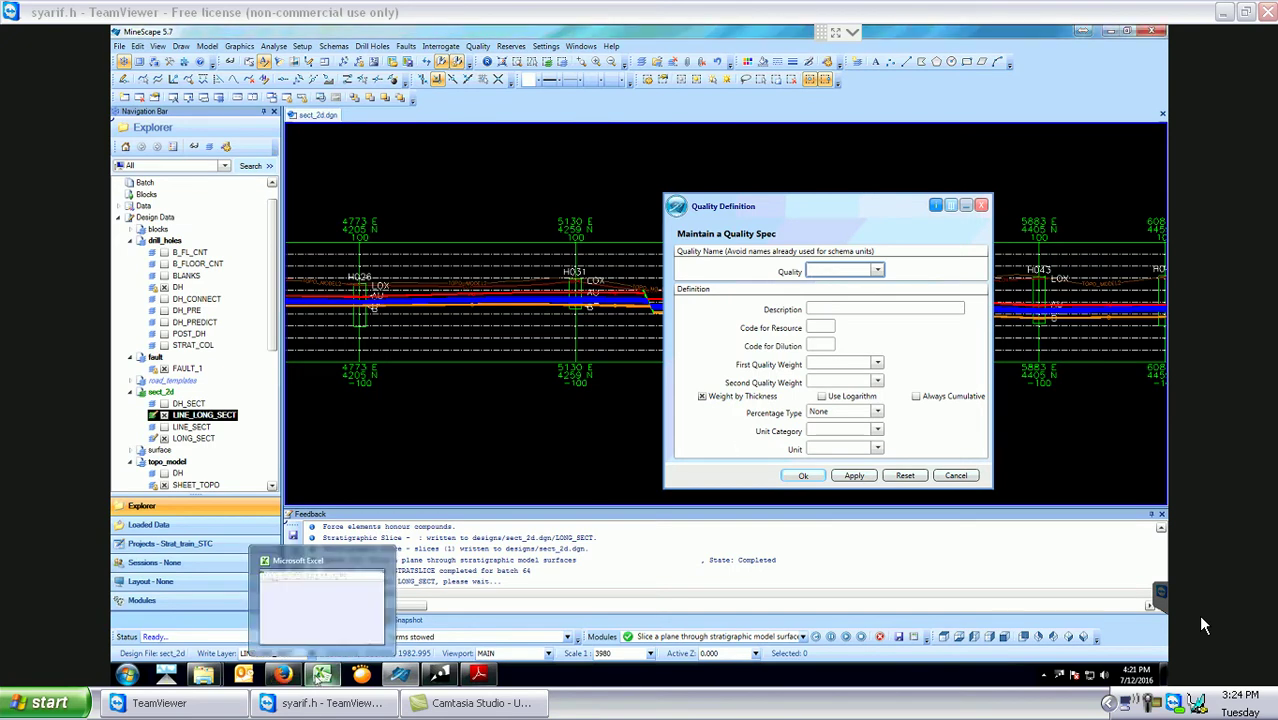
Switch to the file explorer and browse to the data folder in D:\Projects\Strat_train_STC.
click(321, 675)
mouse_move(203, 675)
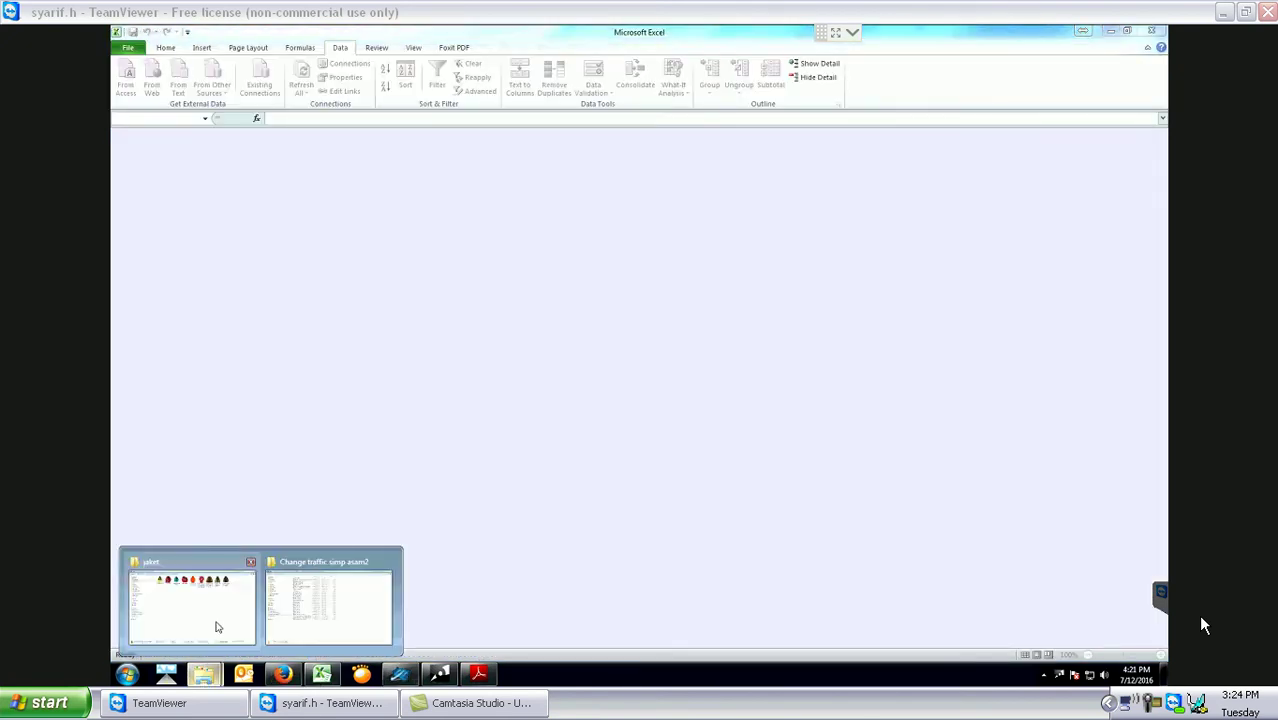
click(286, 616)
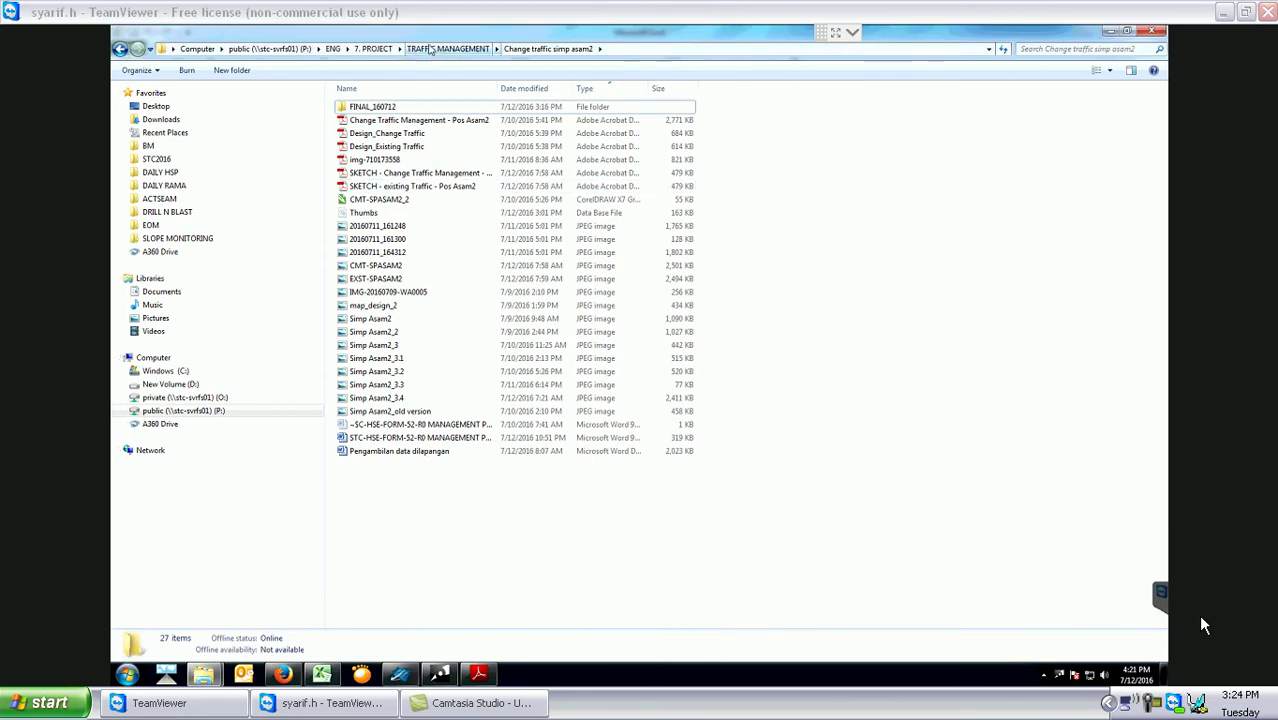
click(193, 49)
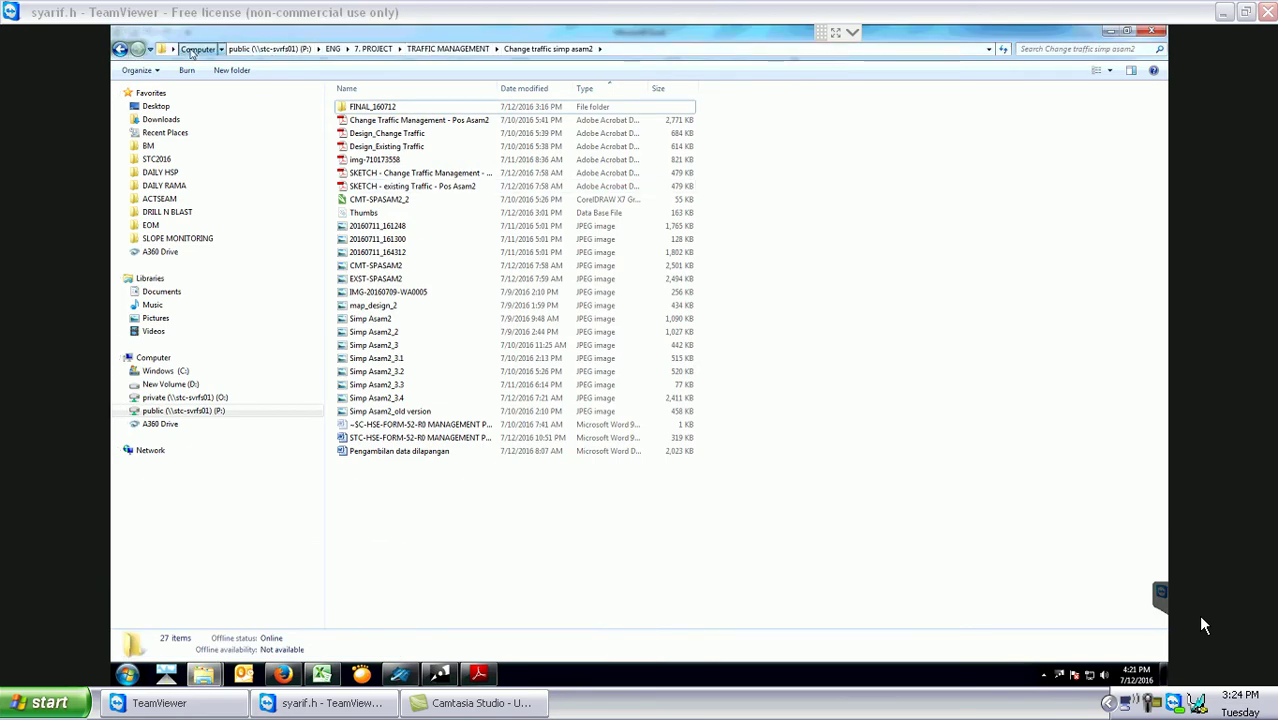
double_click(563, 128)
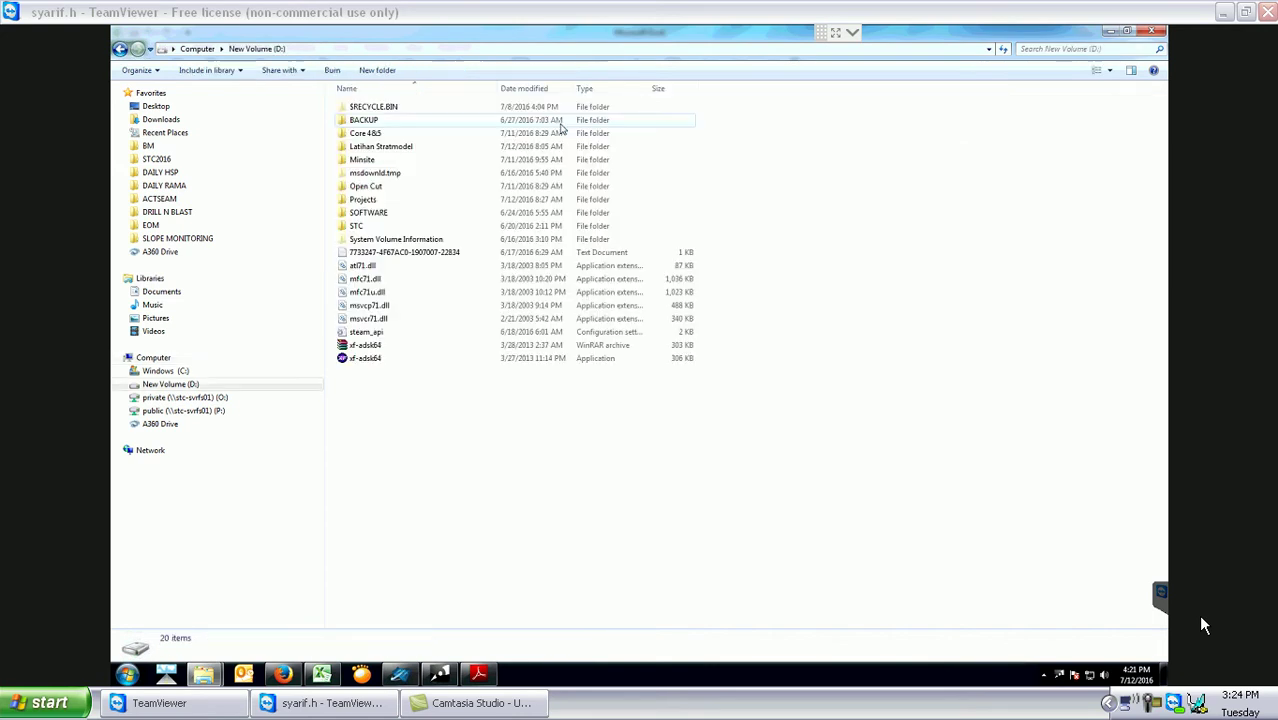
click(551, 160)
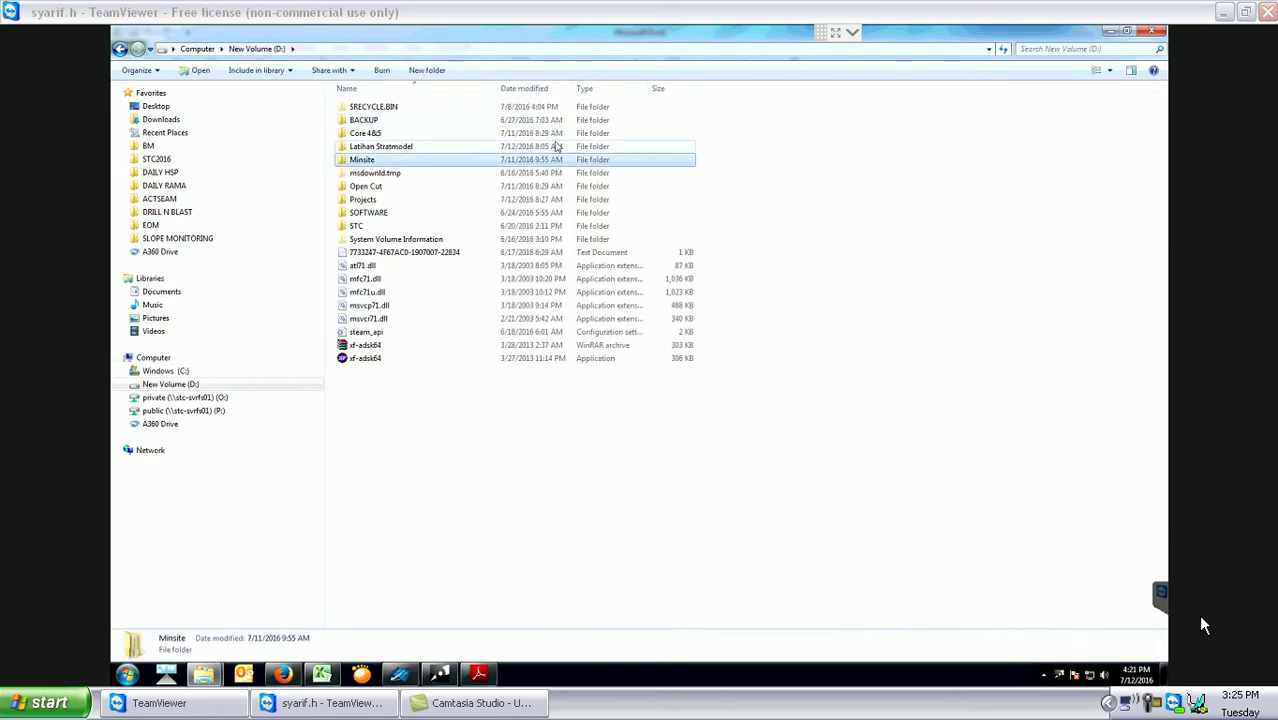
double_click(435, 200)
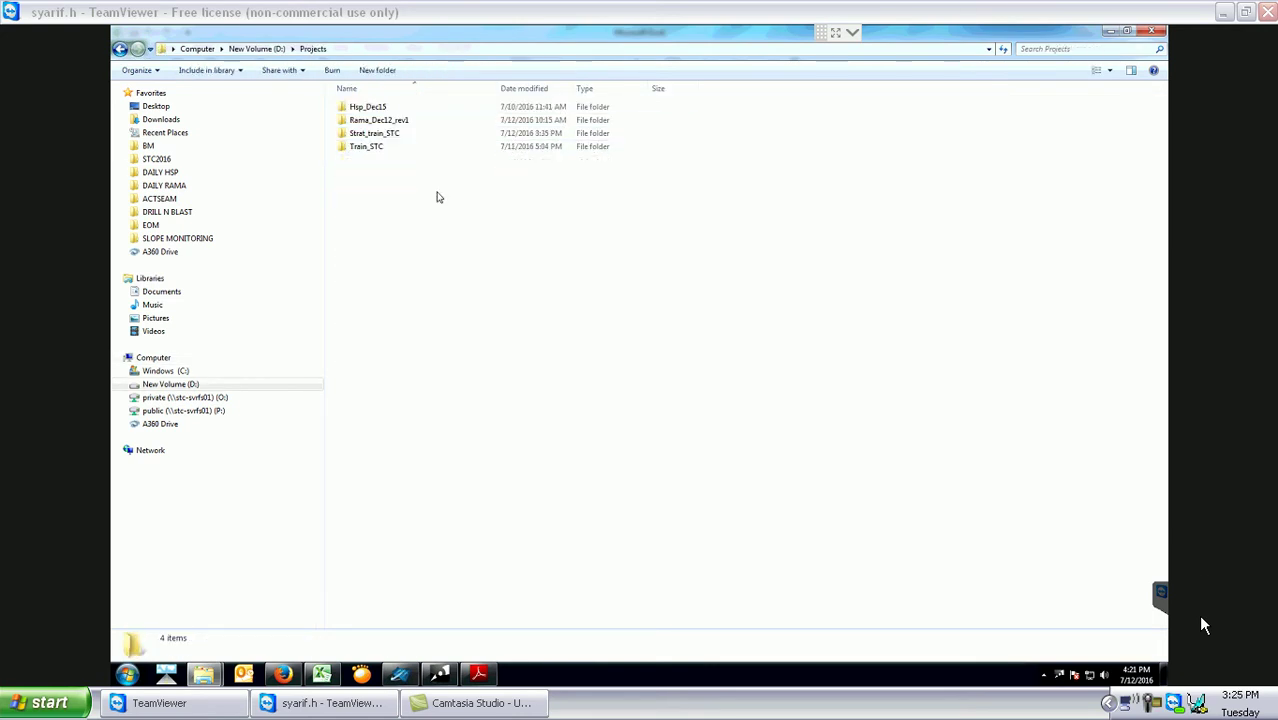
double_click(425, 133)
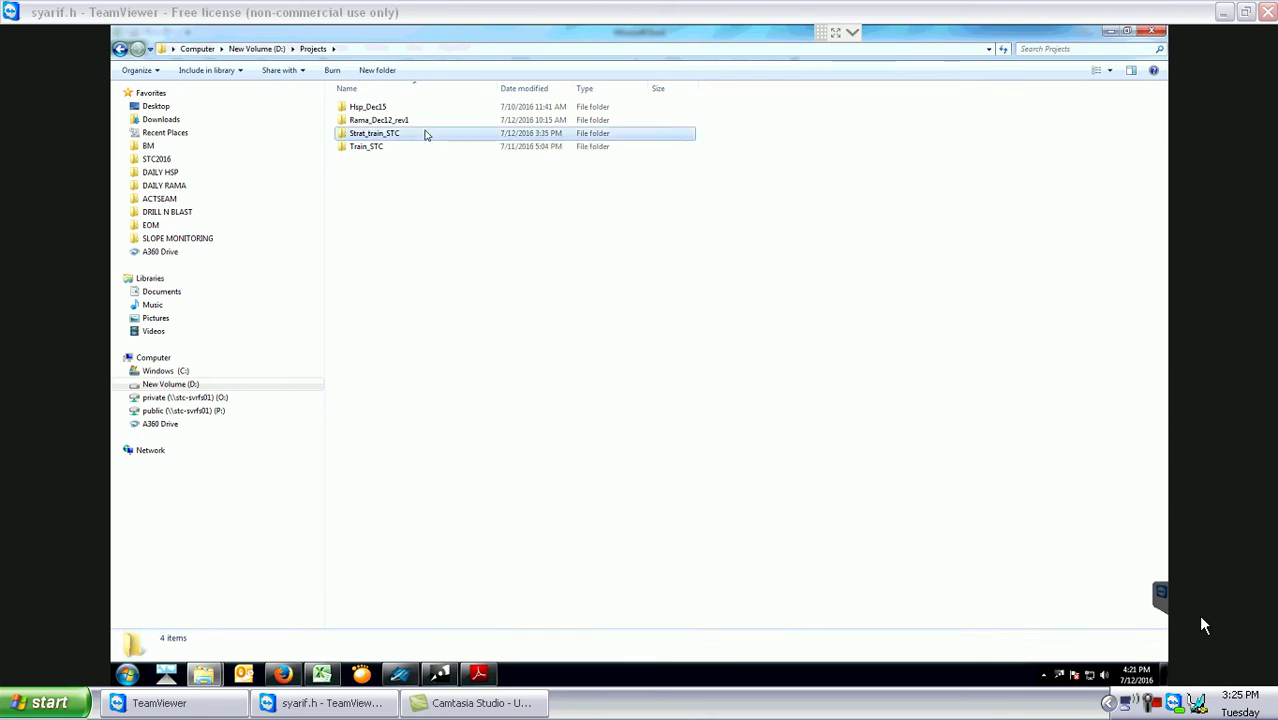
double_click(430, 122)
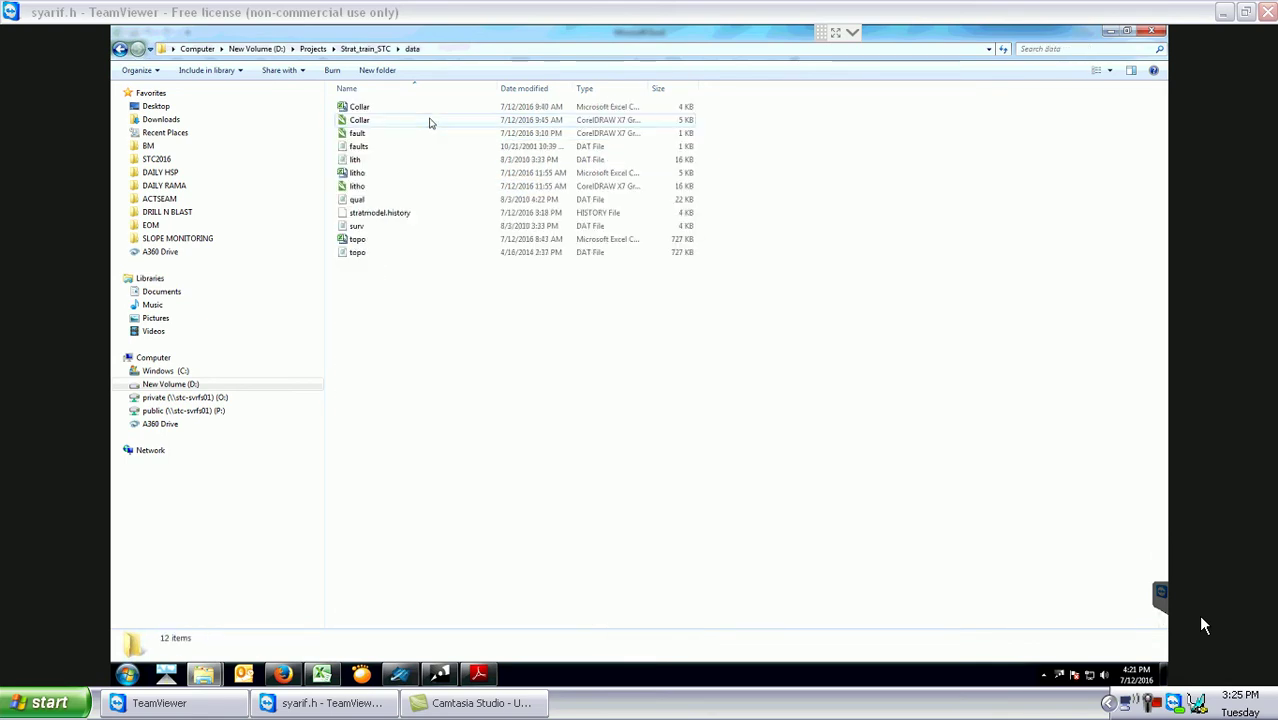
Open the qual DAT file with Microsoft Excel.
right_click(420, 199)
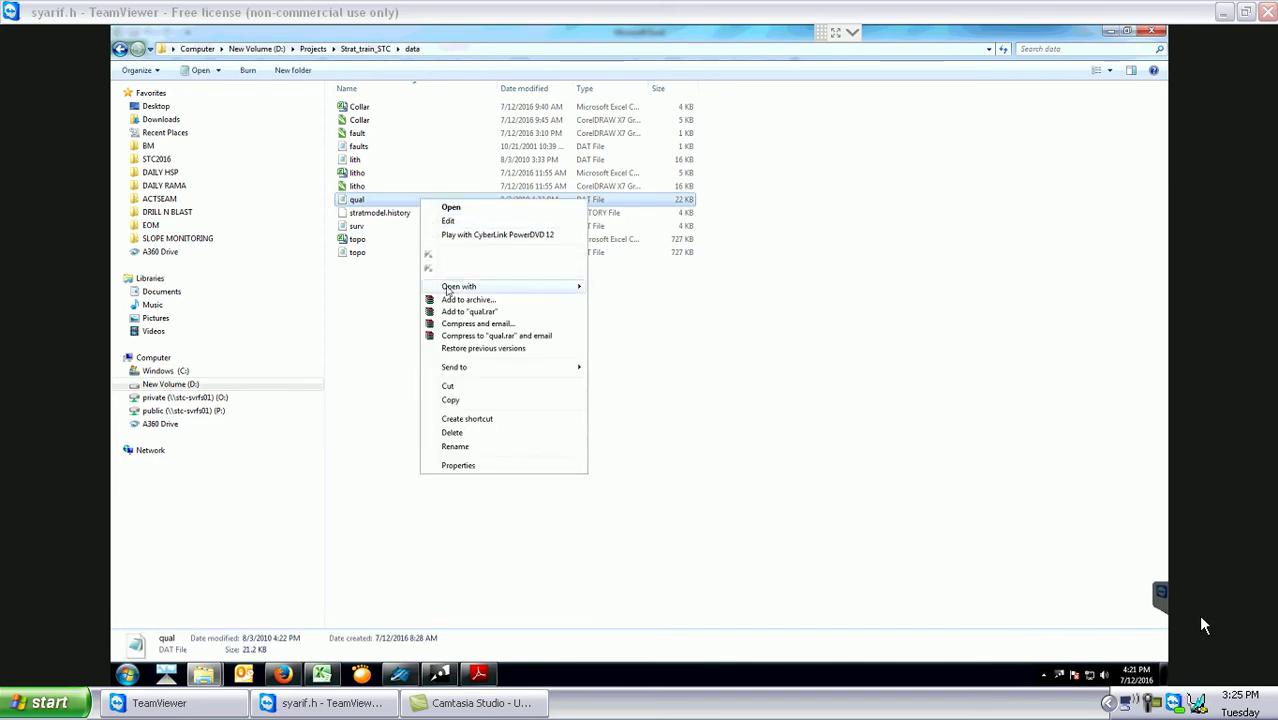
mouse_move(448, 292)
click(618, 301)
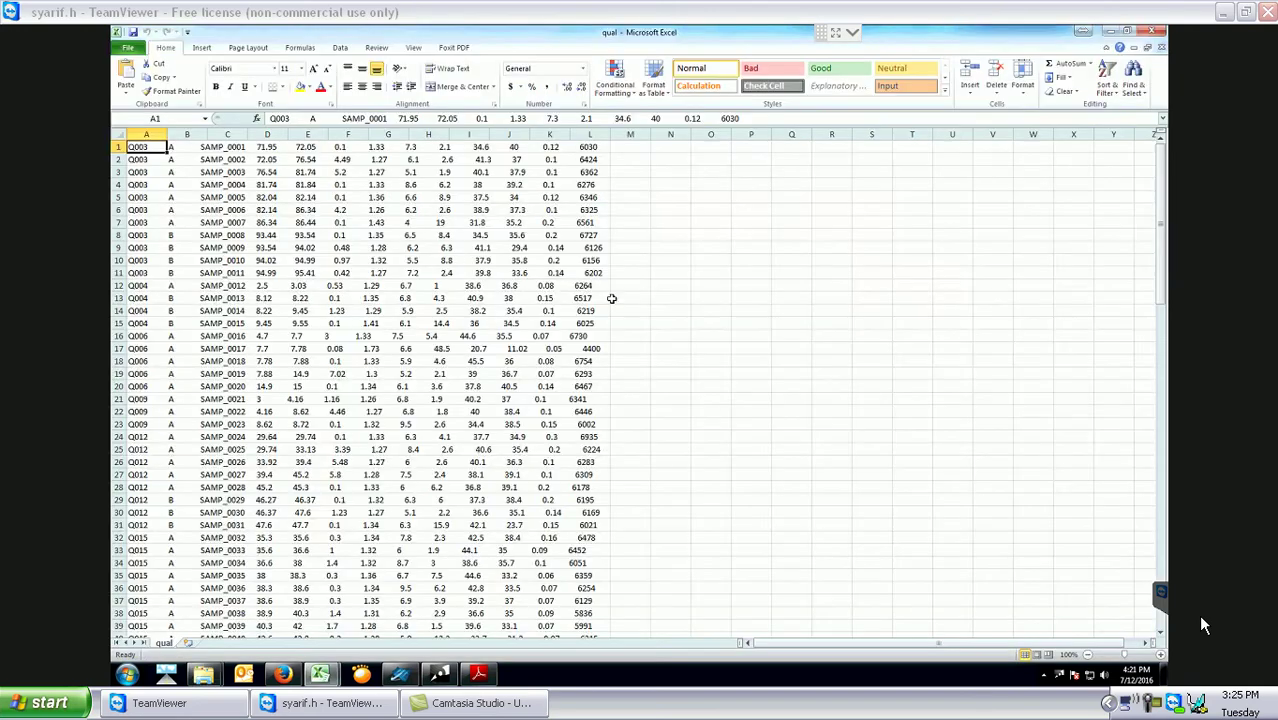
click(741, 299)
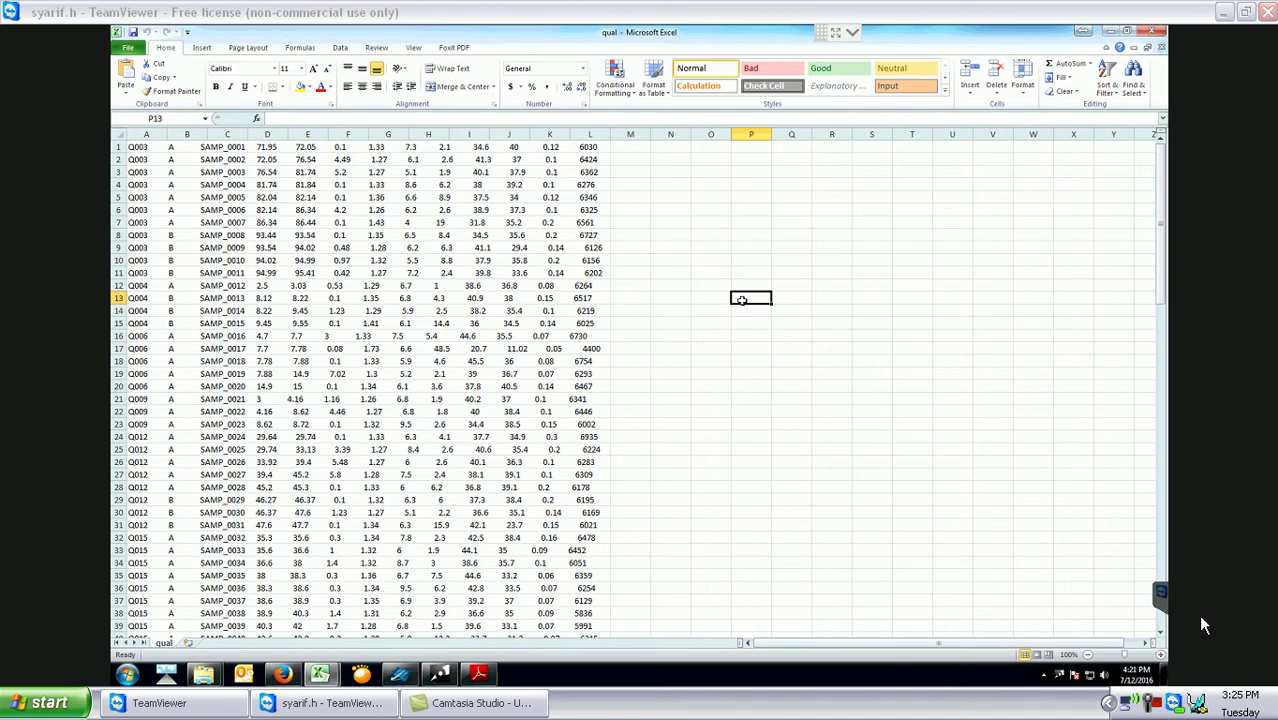
click(338, 48)
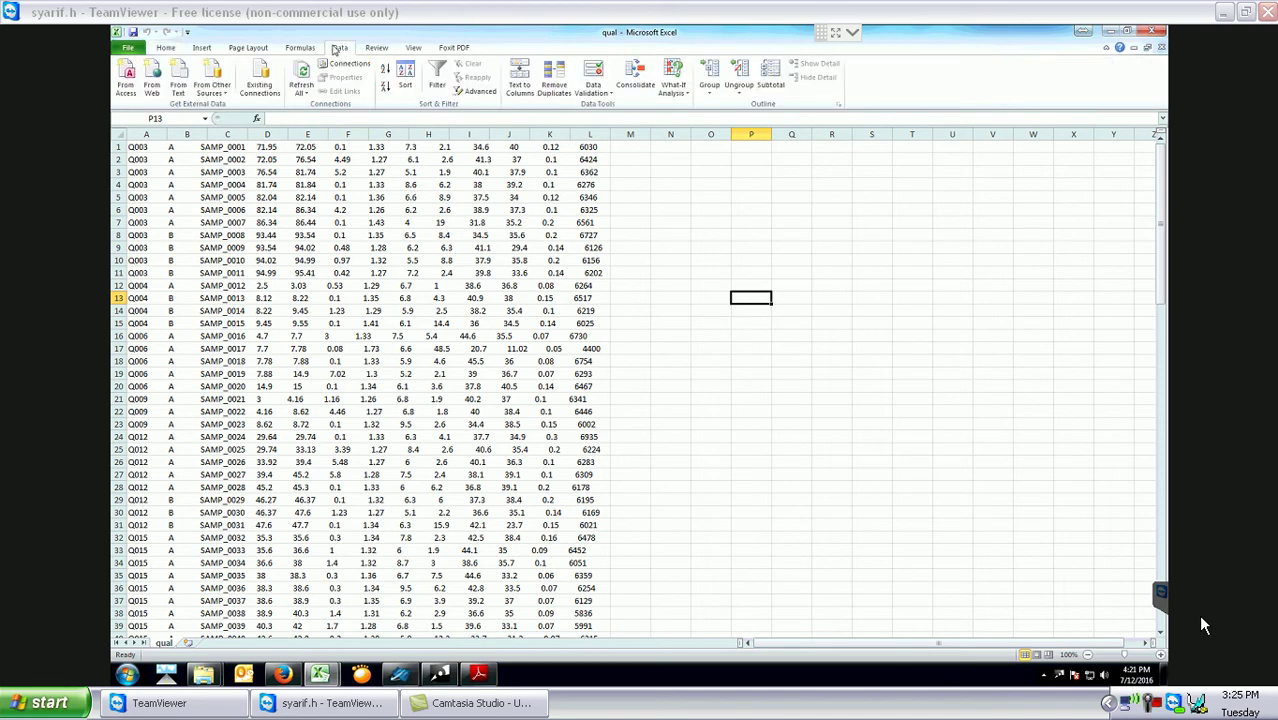
click(519, 78)
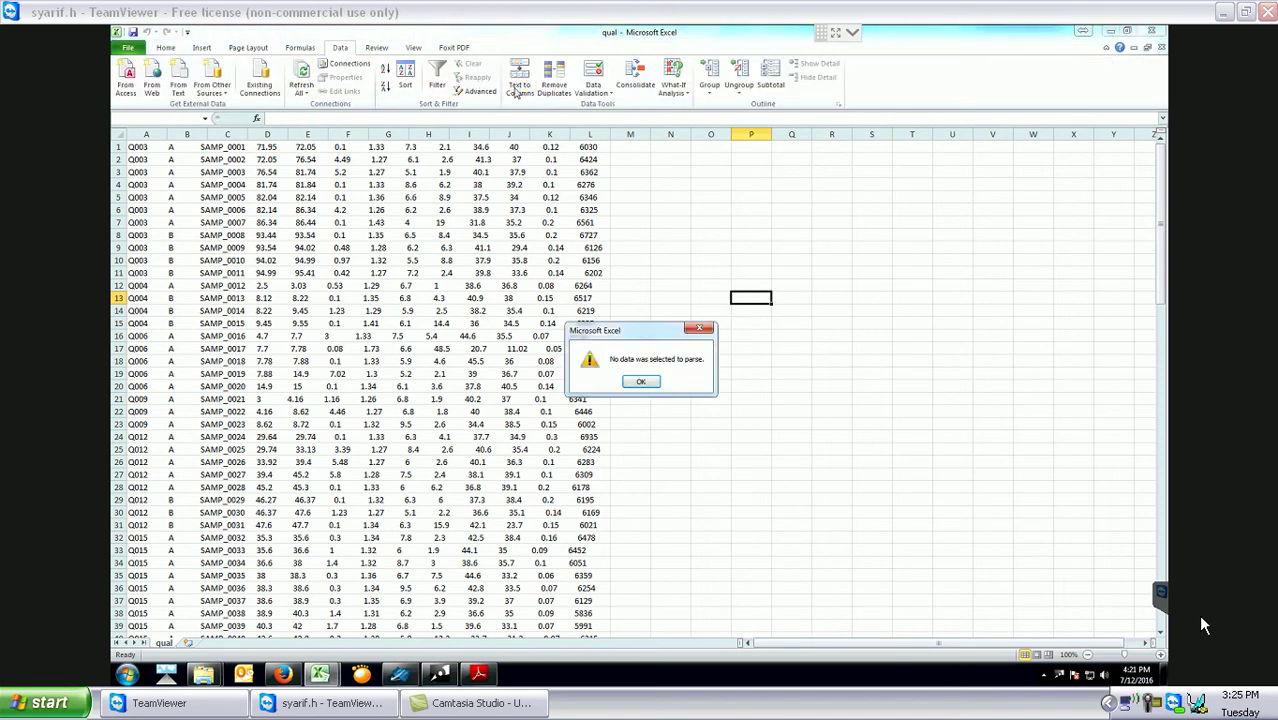
click(697, 328)
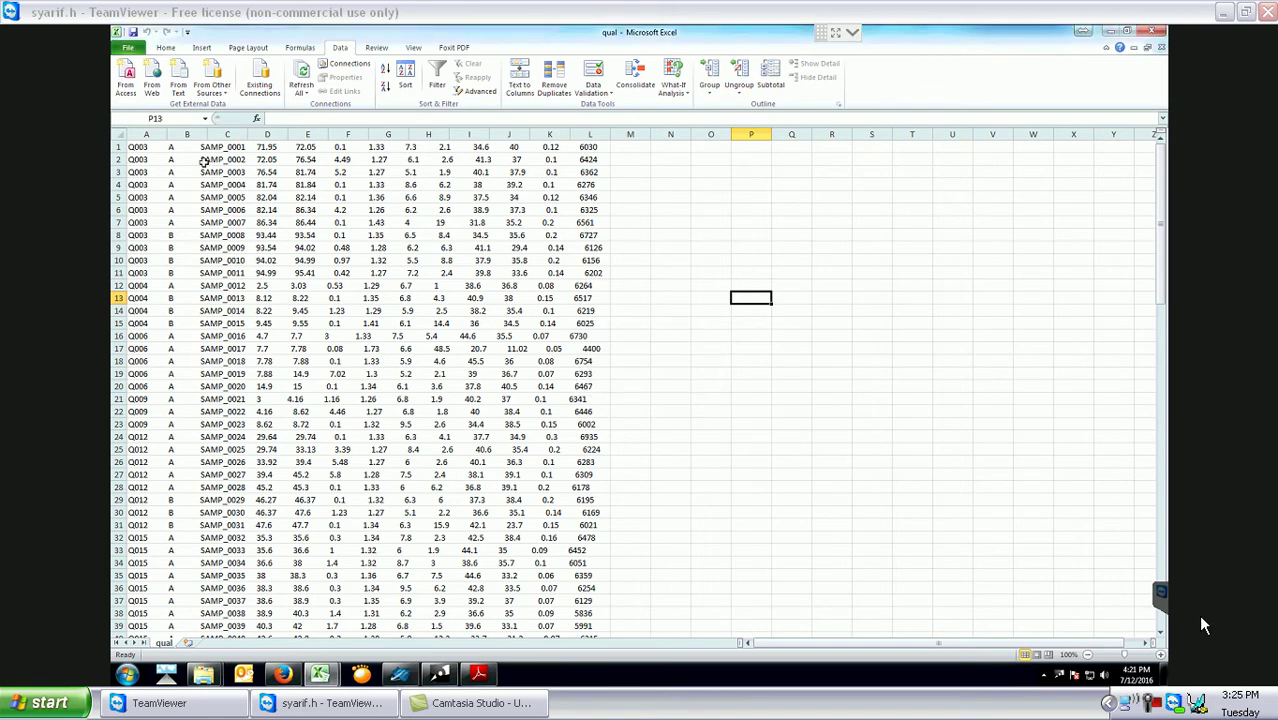
Split column A into separate columns as delimited text, using tab, semicolon, comma and space as delimiters.
click(137, 134)
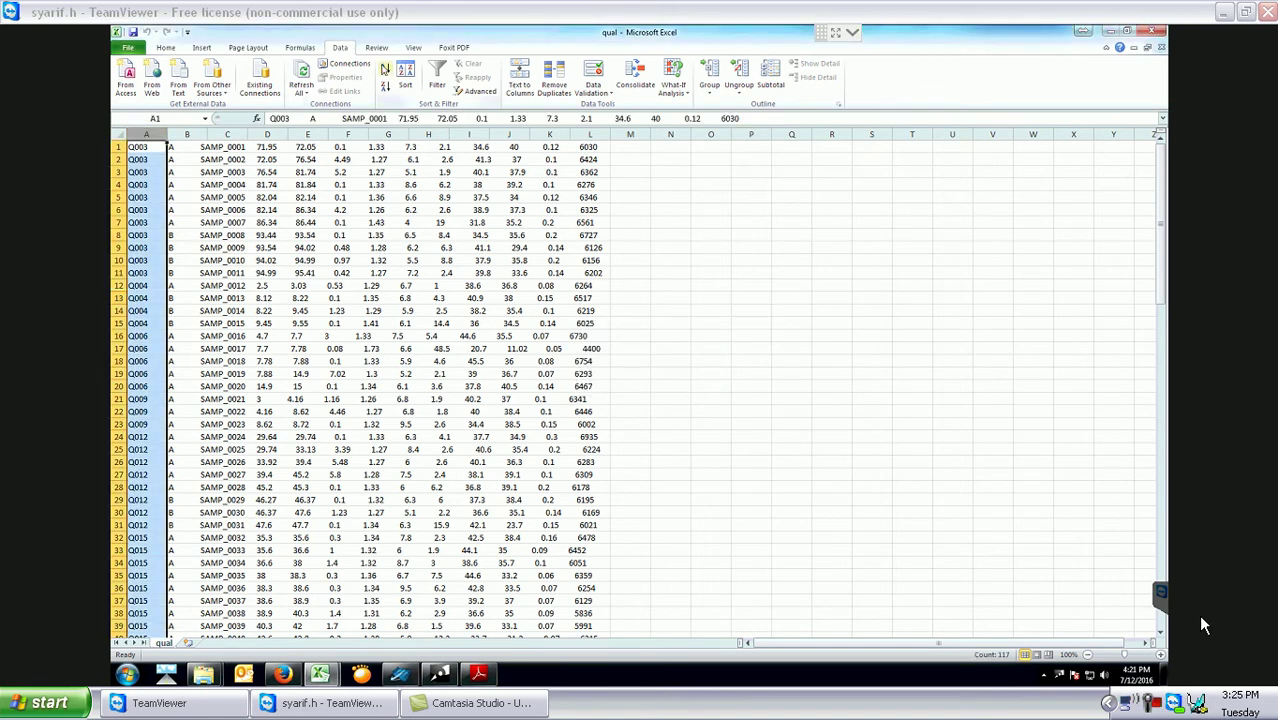
click(518, 78)
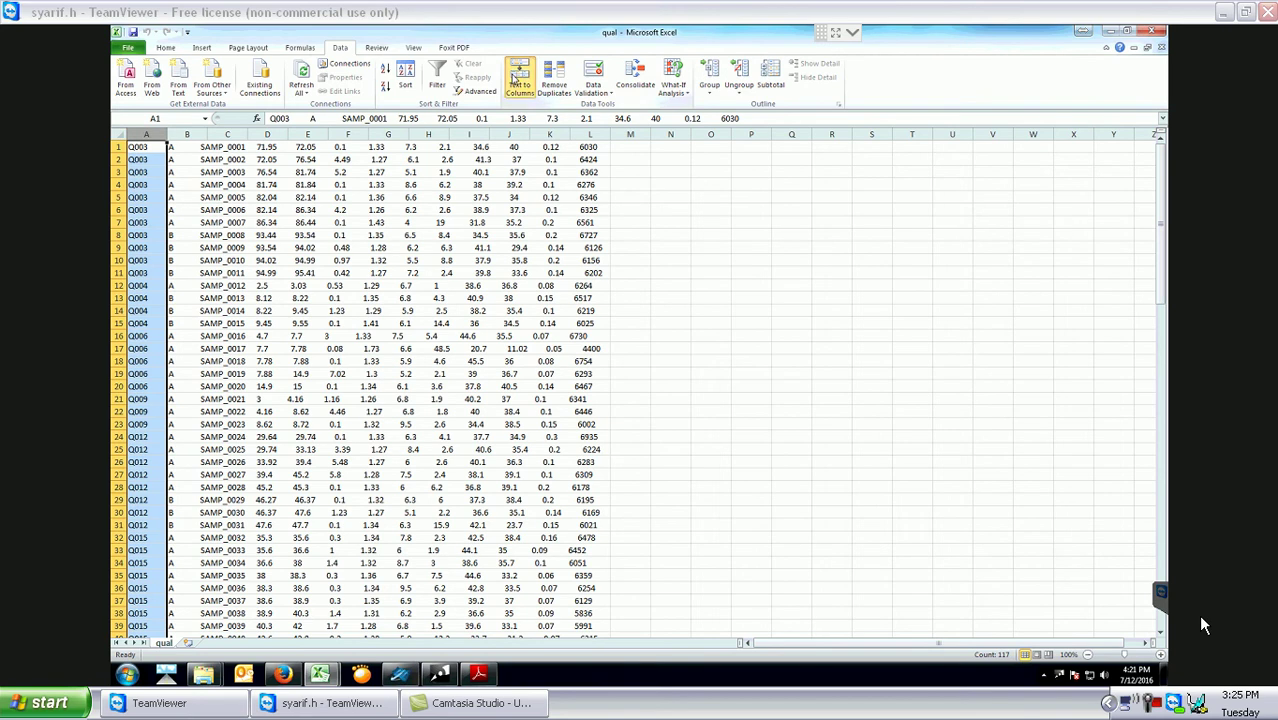
drag(703, 398, 758, 290)
click(650, 357)
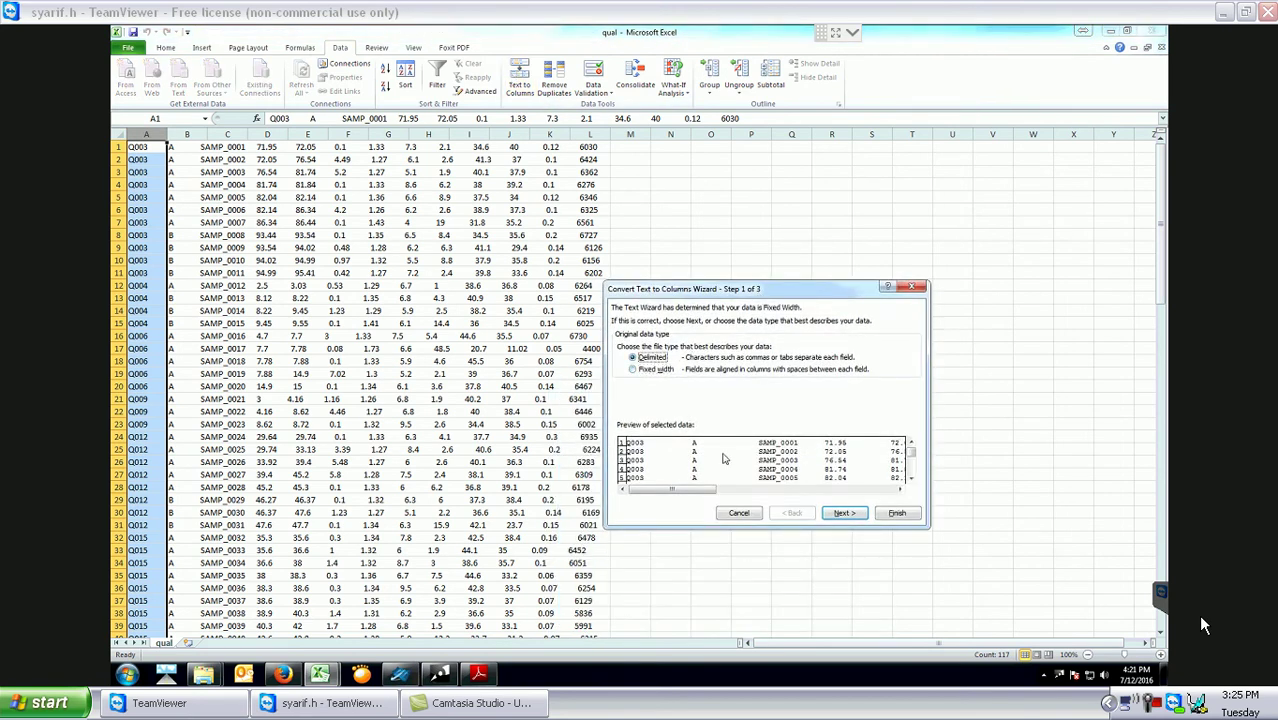
click(835, 514)
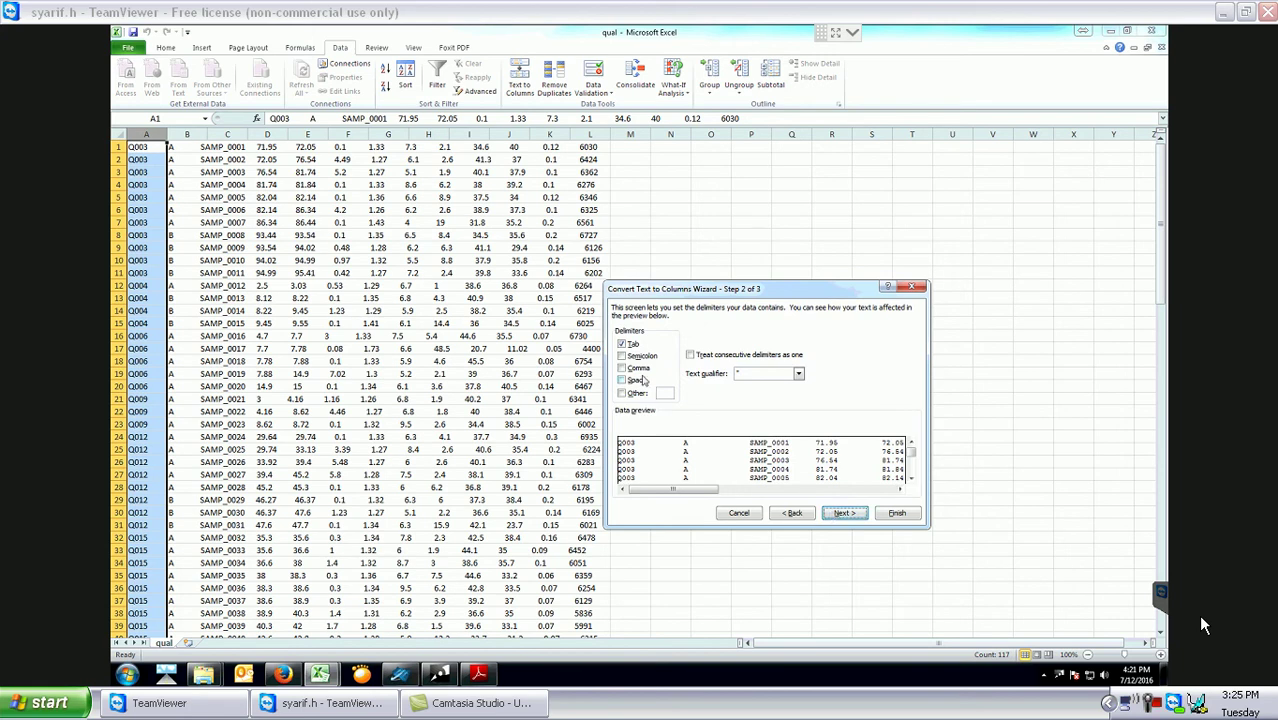
click(622, 356)
click(622, 368)
click(622, 380)
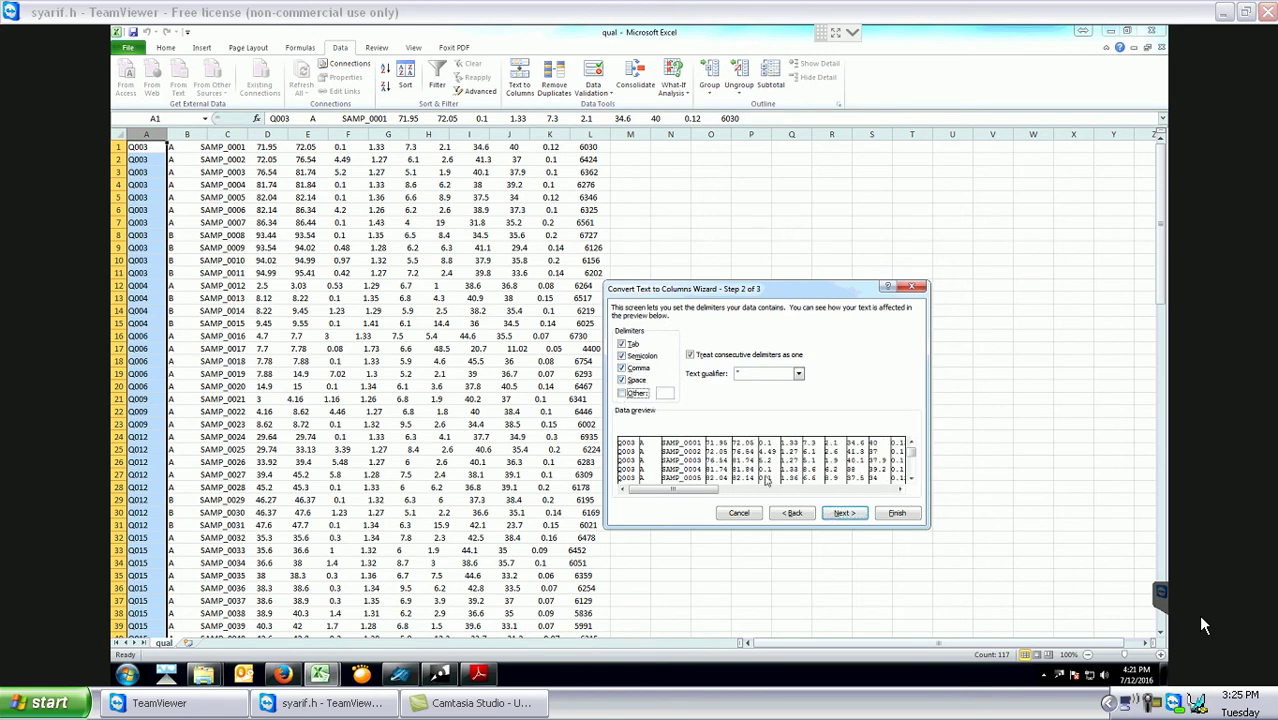
click(838, 513)
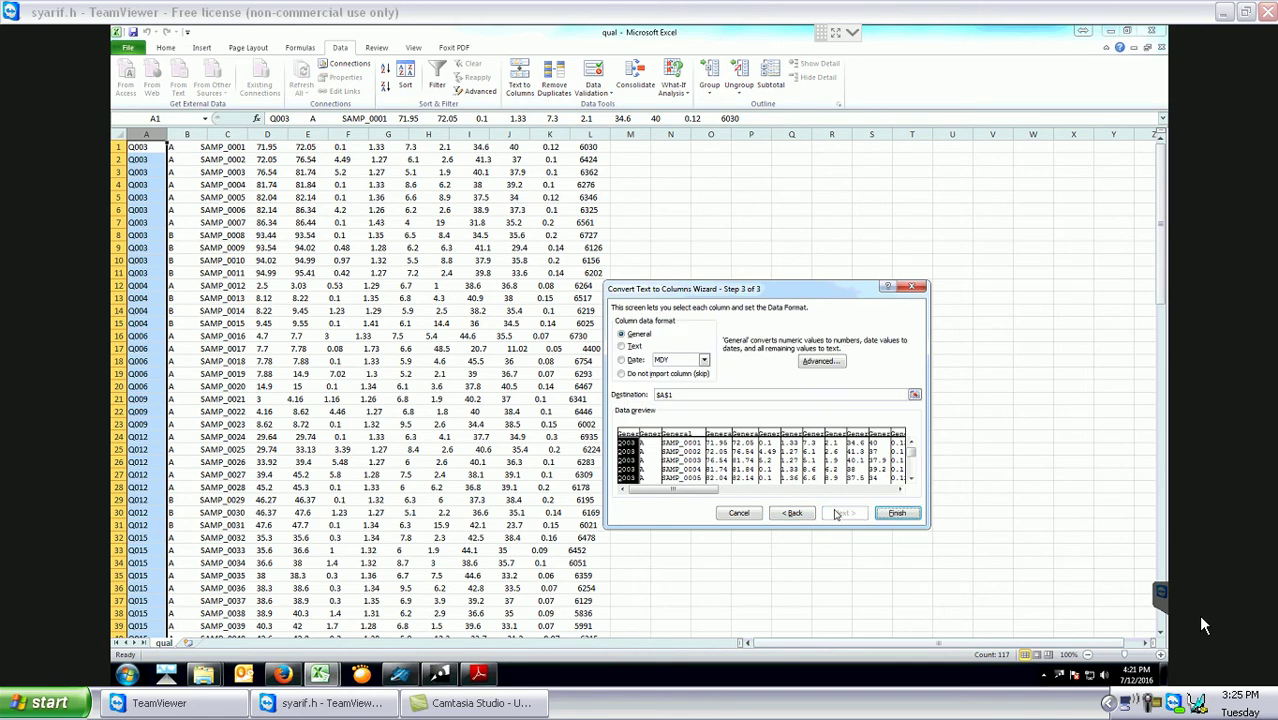
click(897, 512)
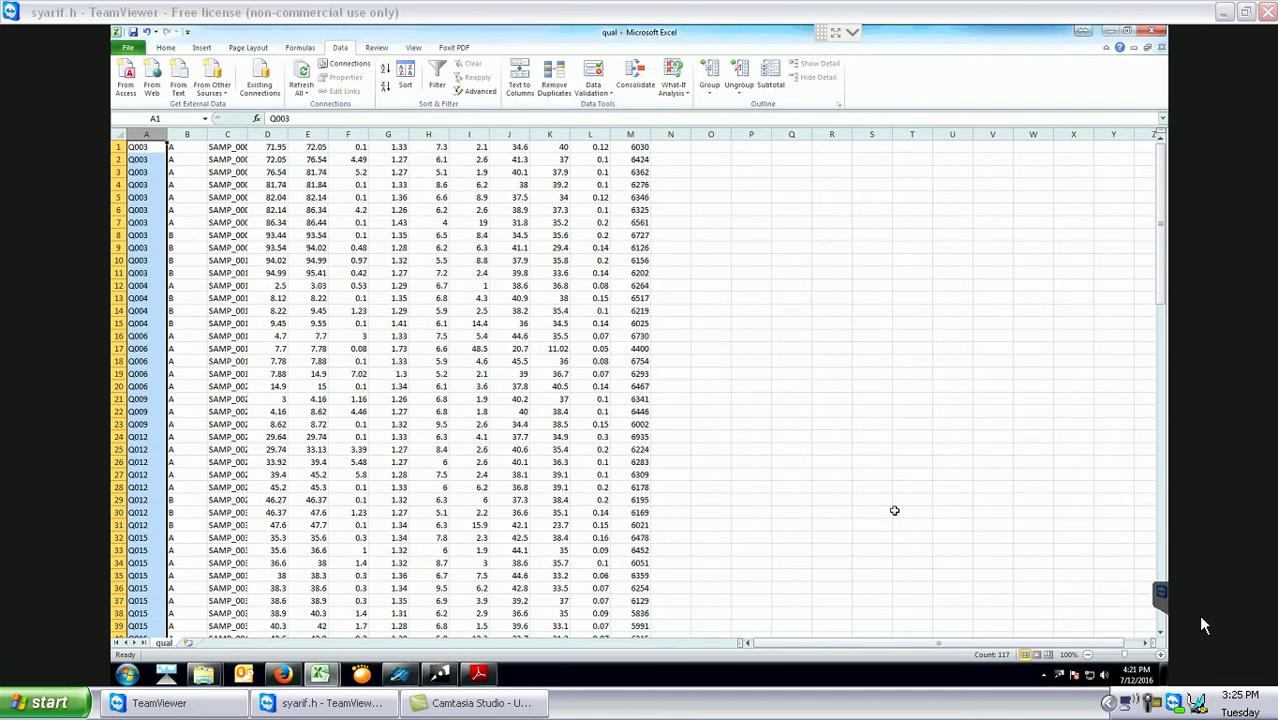
Autofit the width of all columns in the qual sheet to their contents.
click(114, 132)
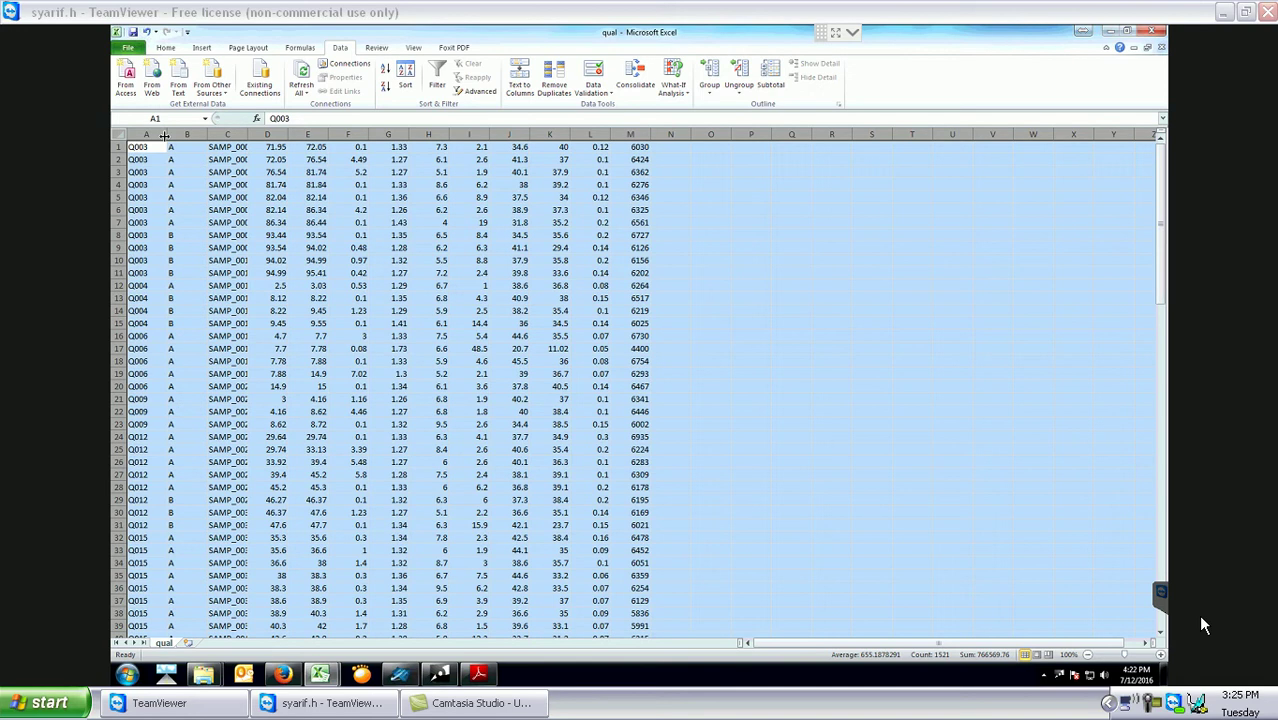
click(700, 172)
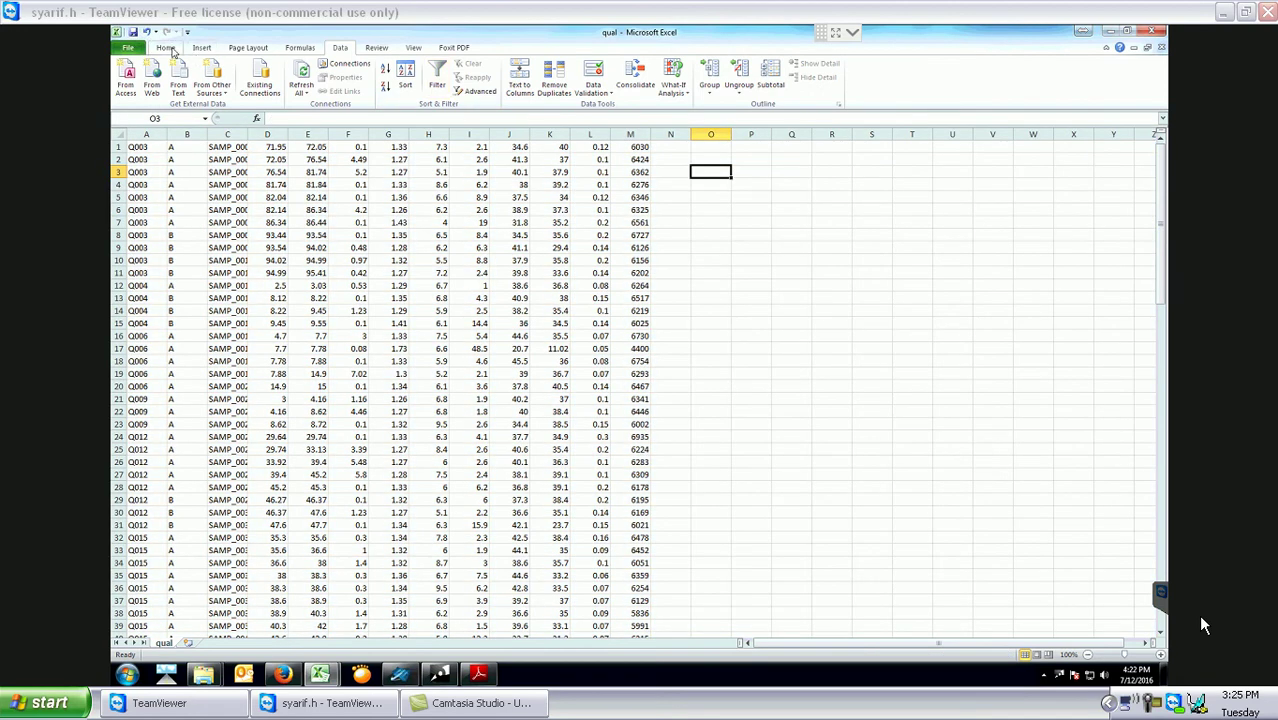
click(117, 134)
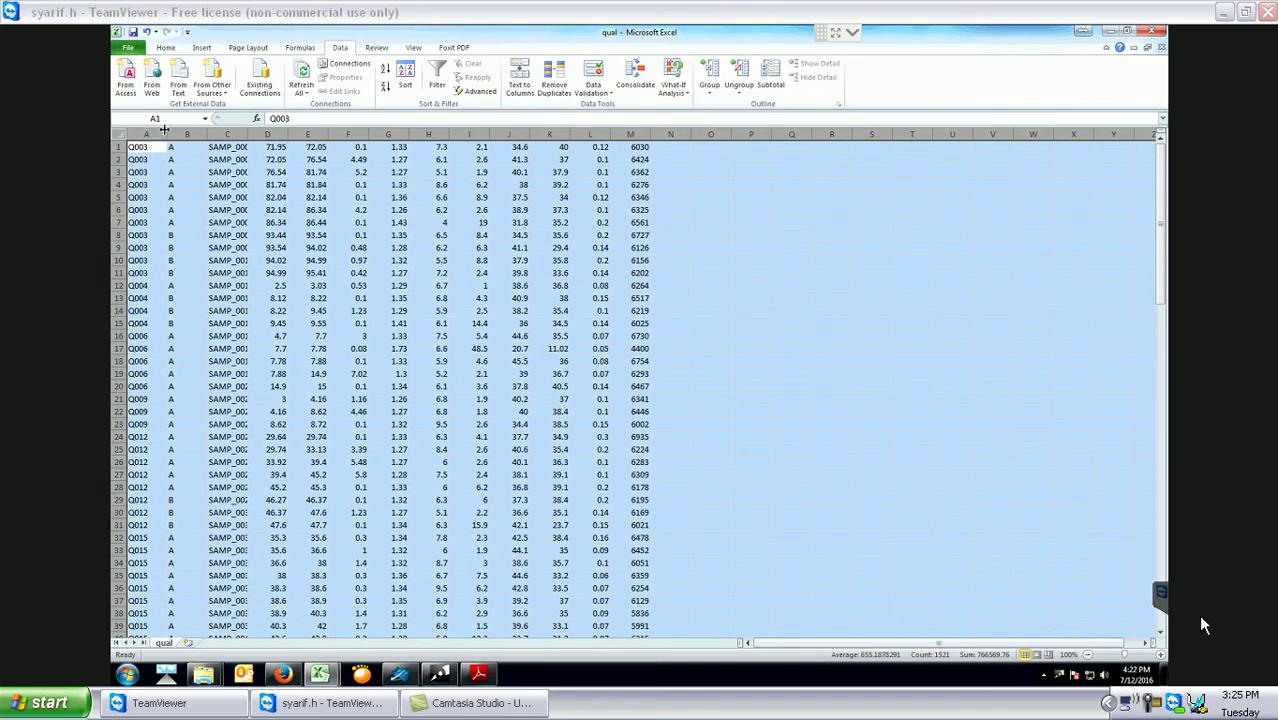
double_click(166, 134)
click(598, 245)
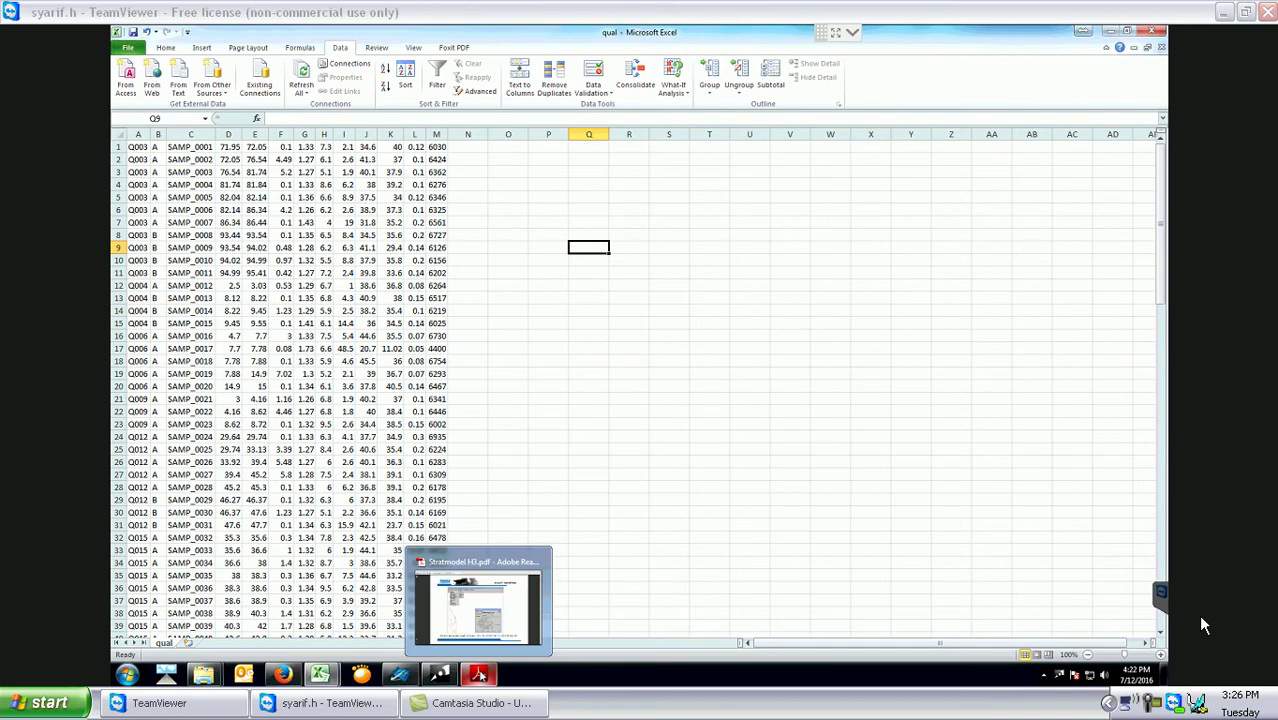
Compare the columns of the qual sheet with the headed sample table on the Quality page of Stratmodel H3.pdf.
click(479, 675)
scroll(499, 524, up, 1)
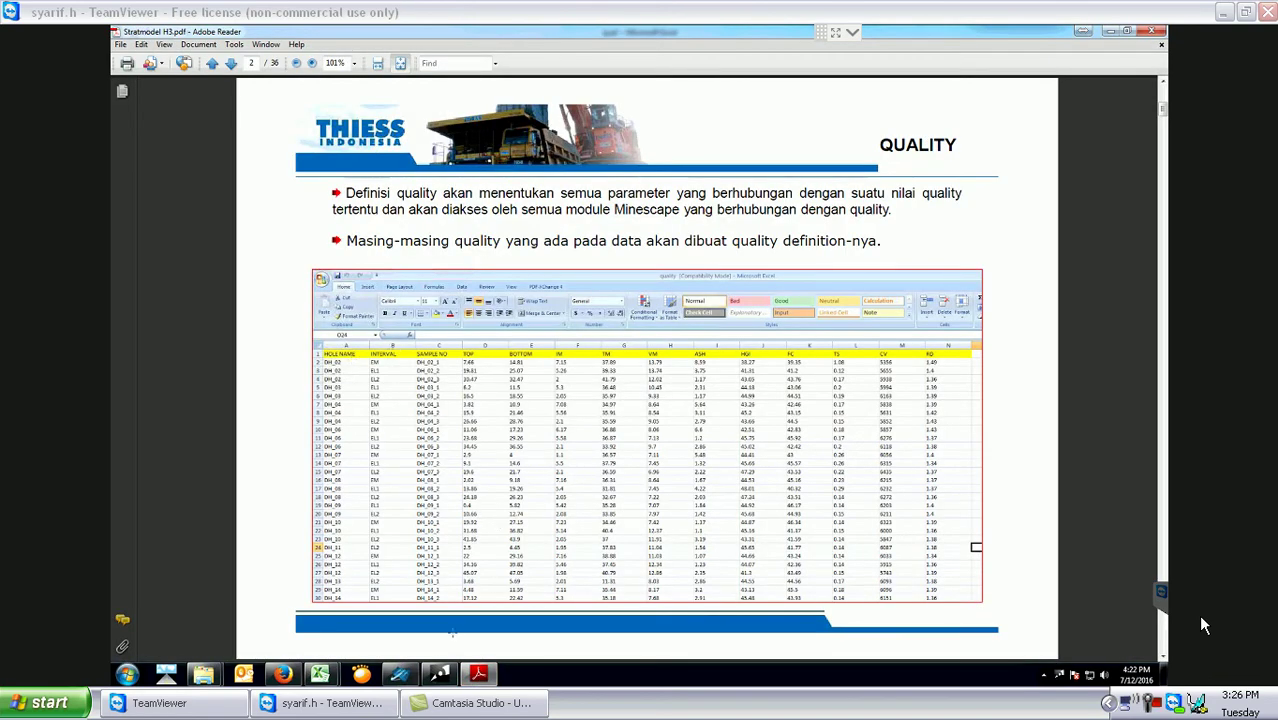
click(479, 675)
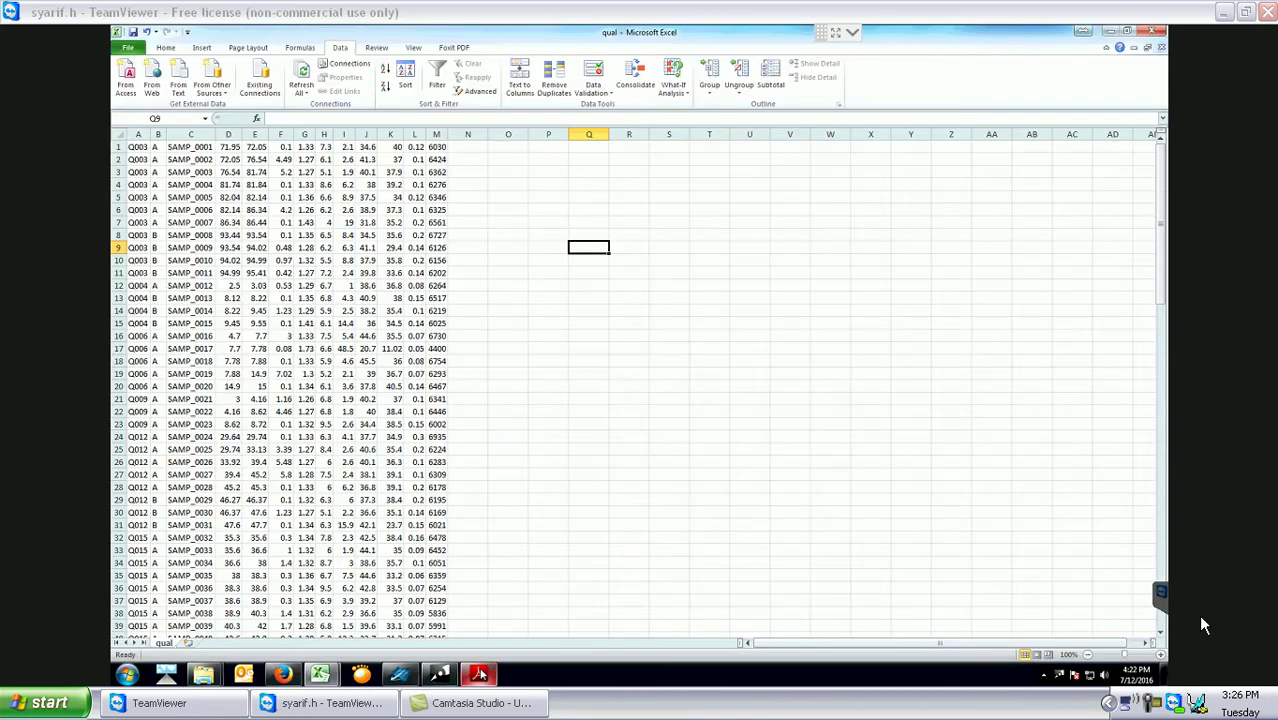
click(479, 675)
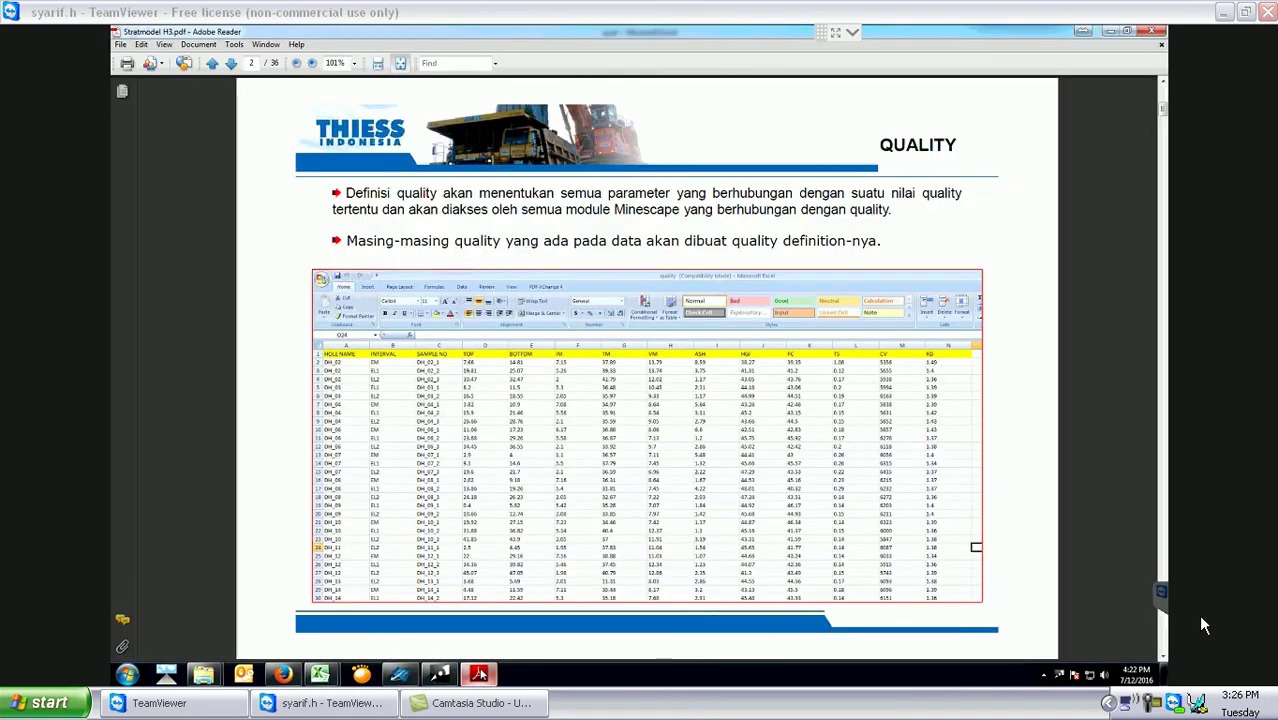
click(479, 675)
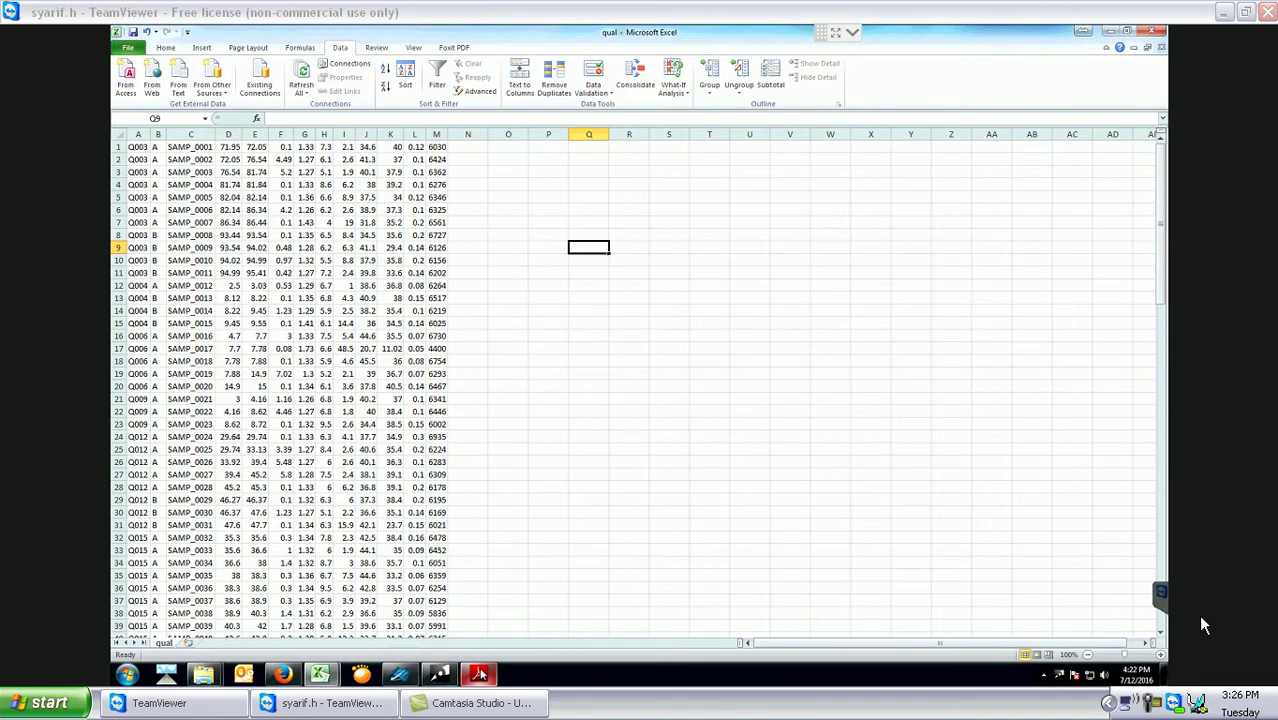
click(479, 675)
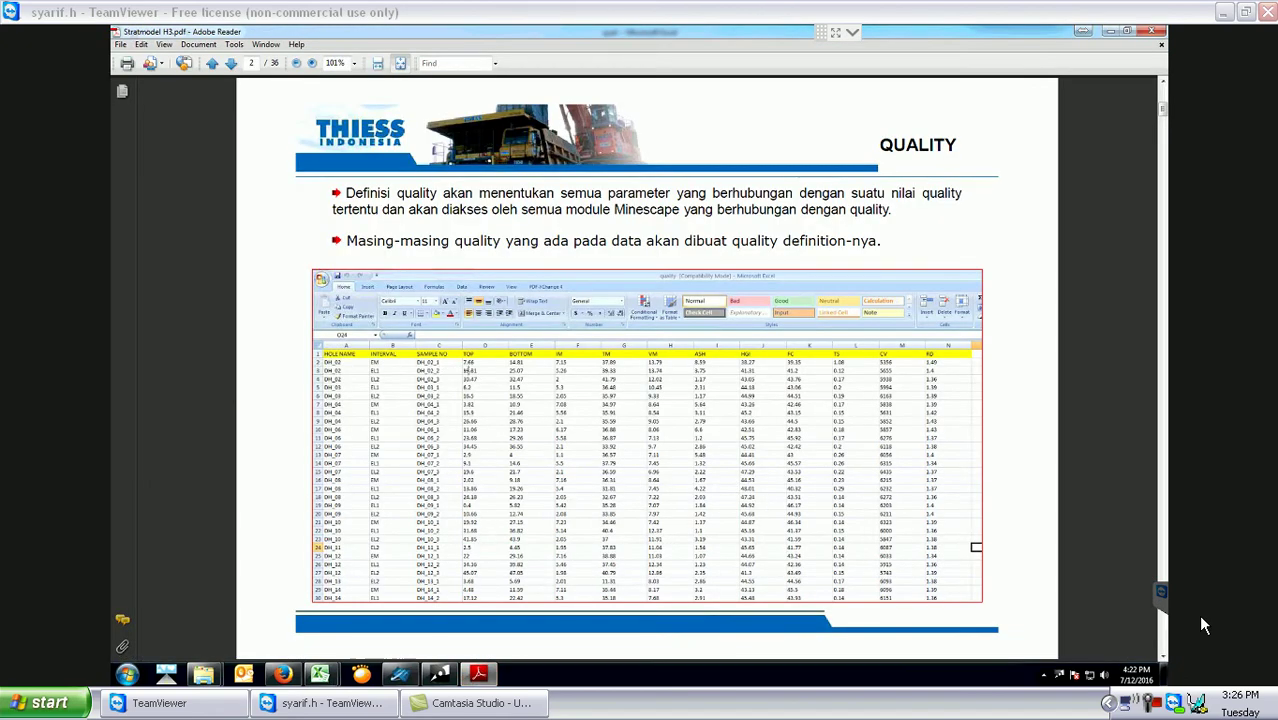
Match the unlabelled columns of the qual sheet to the column headings in the Stratmodel H3.pdf quality table.
click(481, 675)
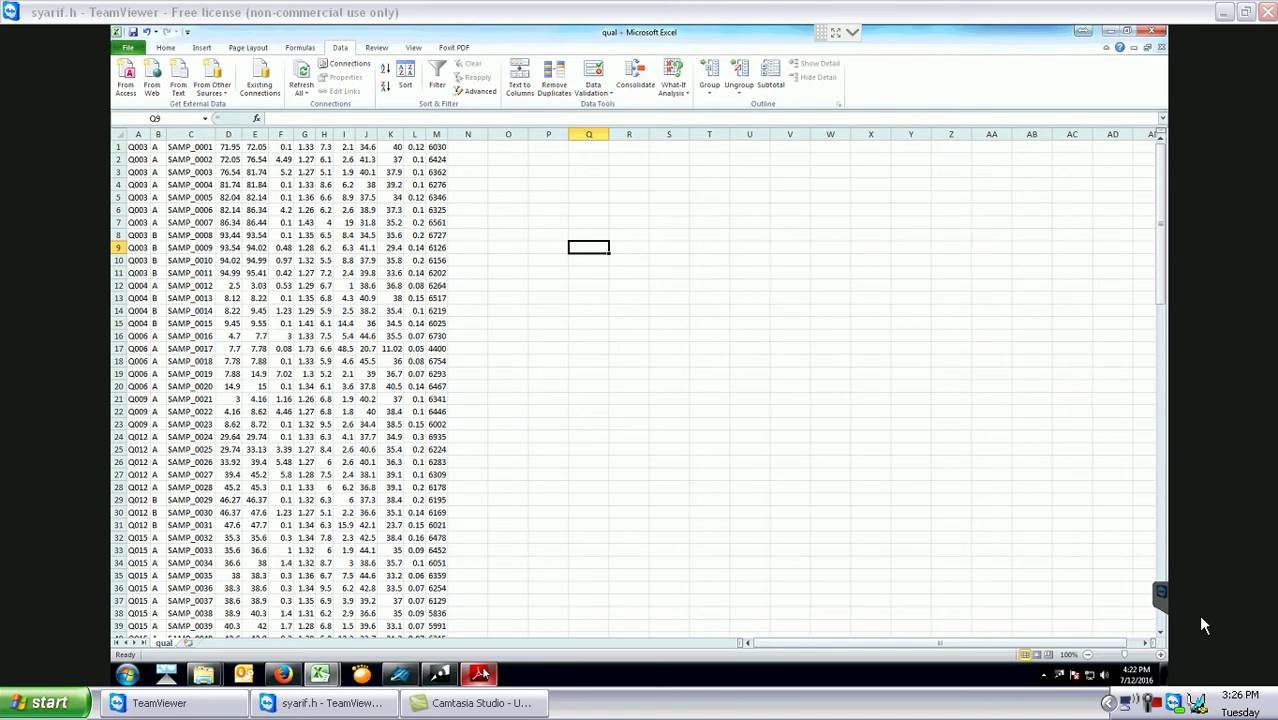
click(482, 675)
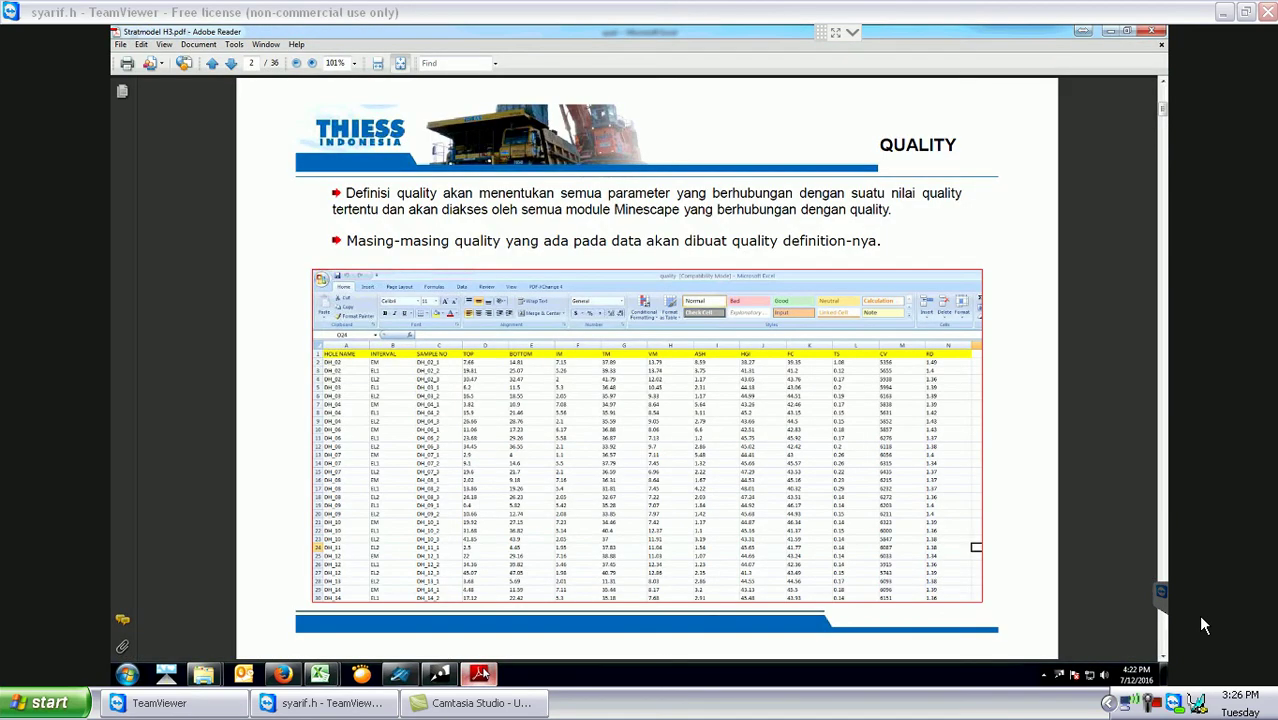
click(481, 675)
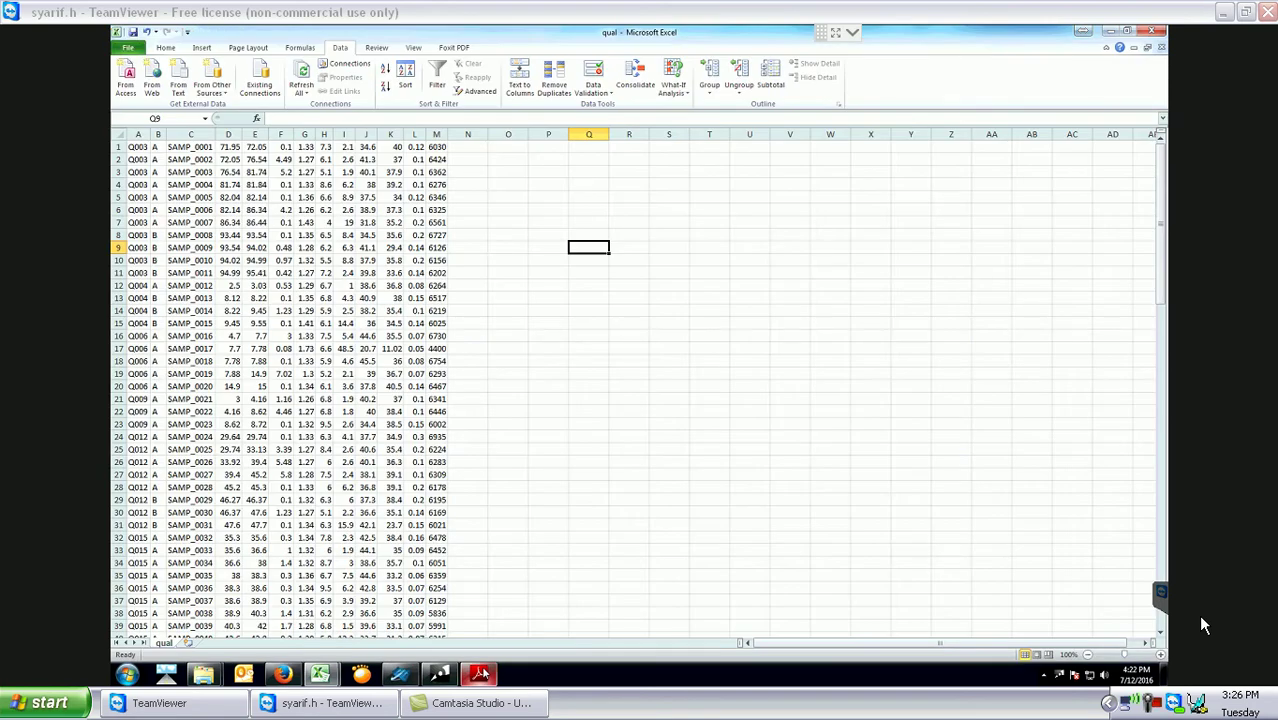
click(481, 675)
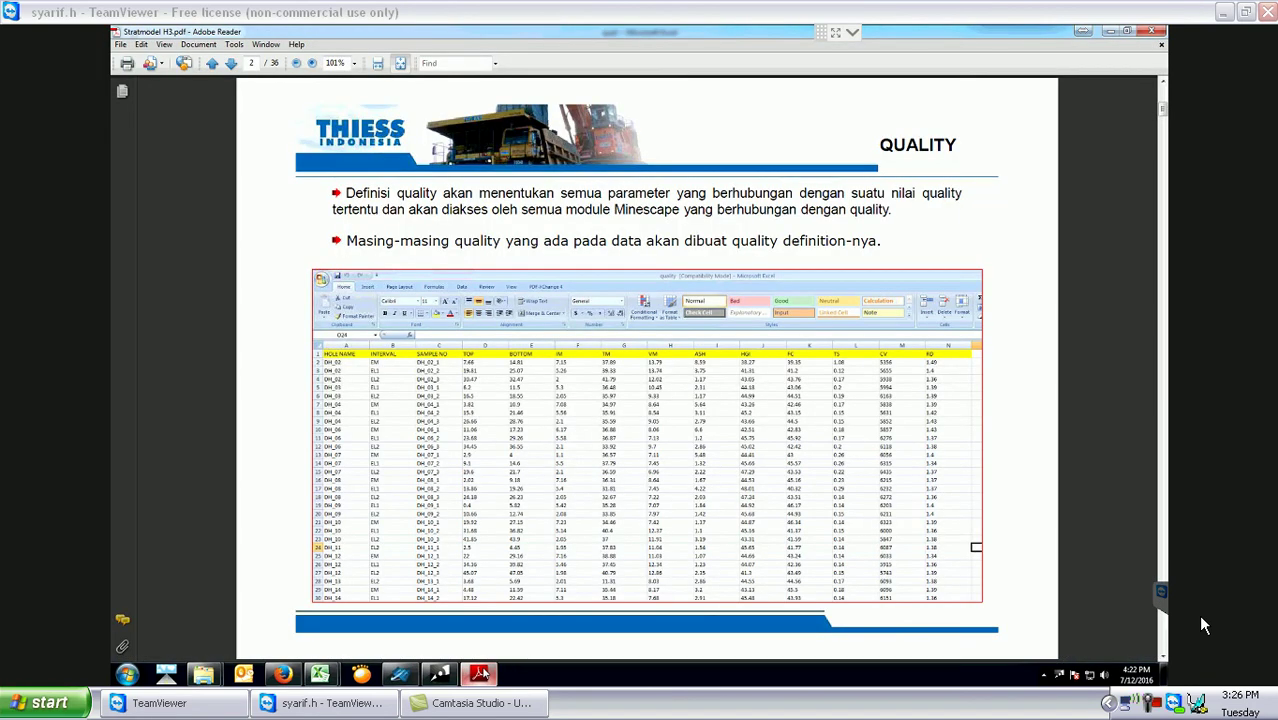
click(481, 675)
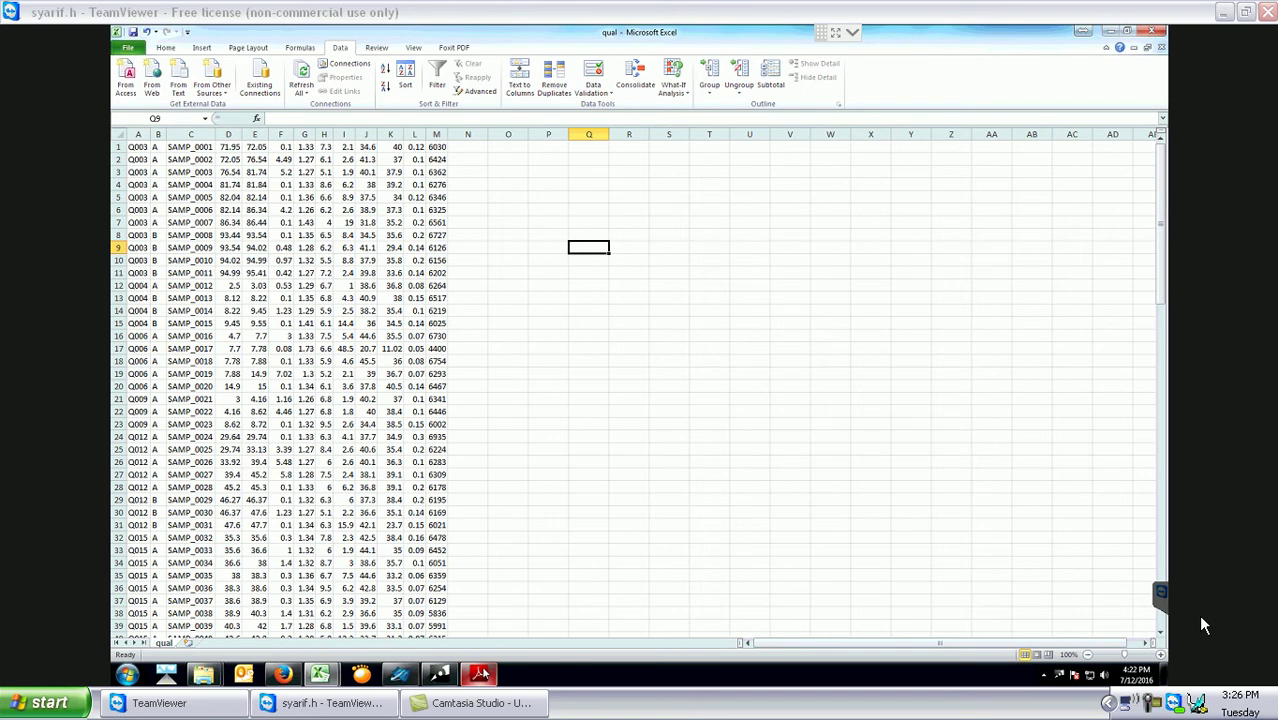
click(481, 675)
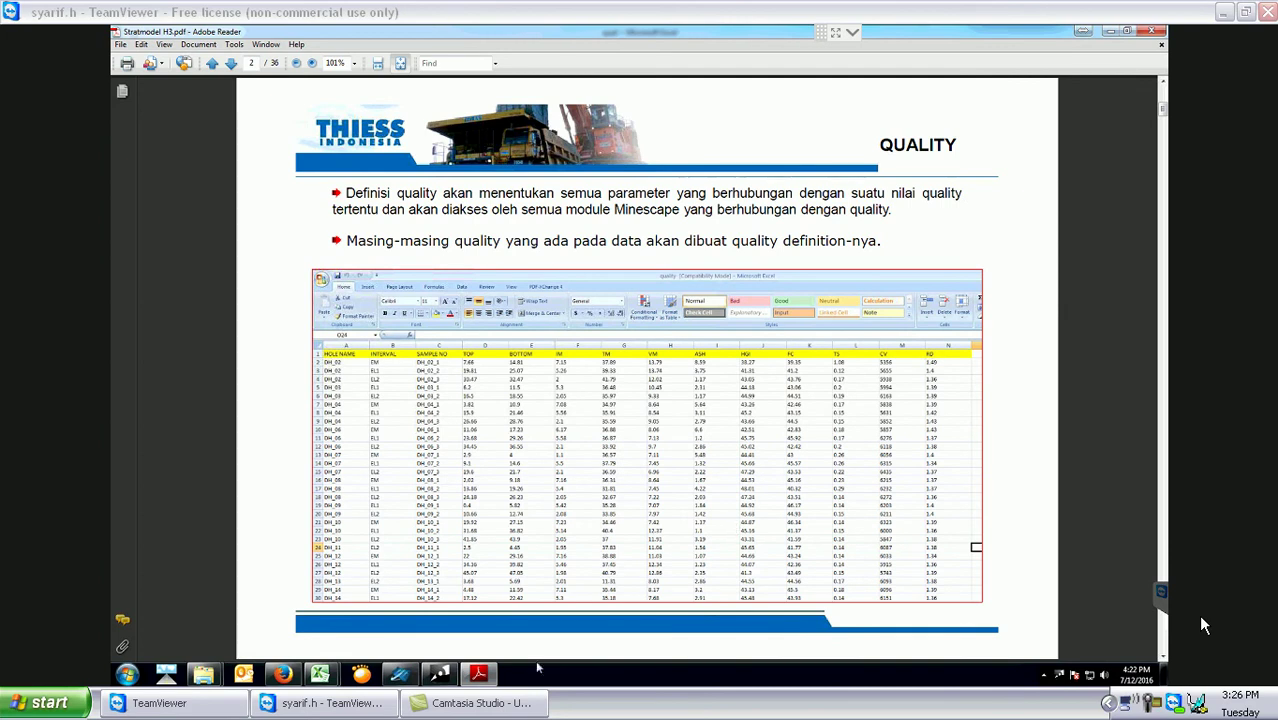
click(479, 674)
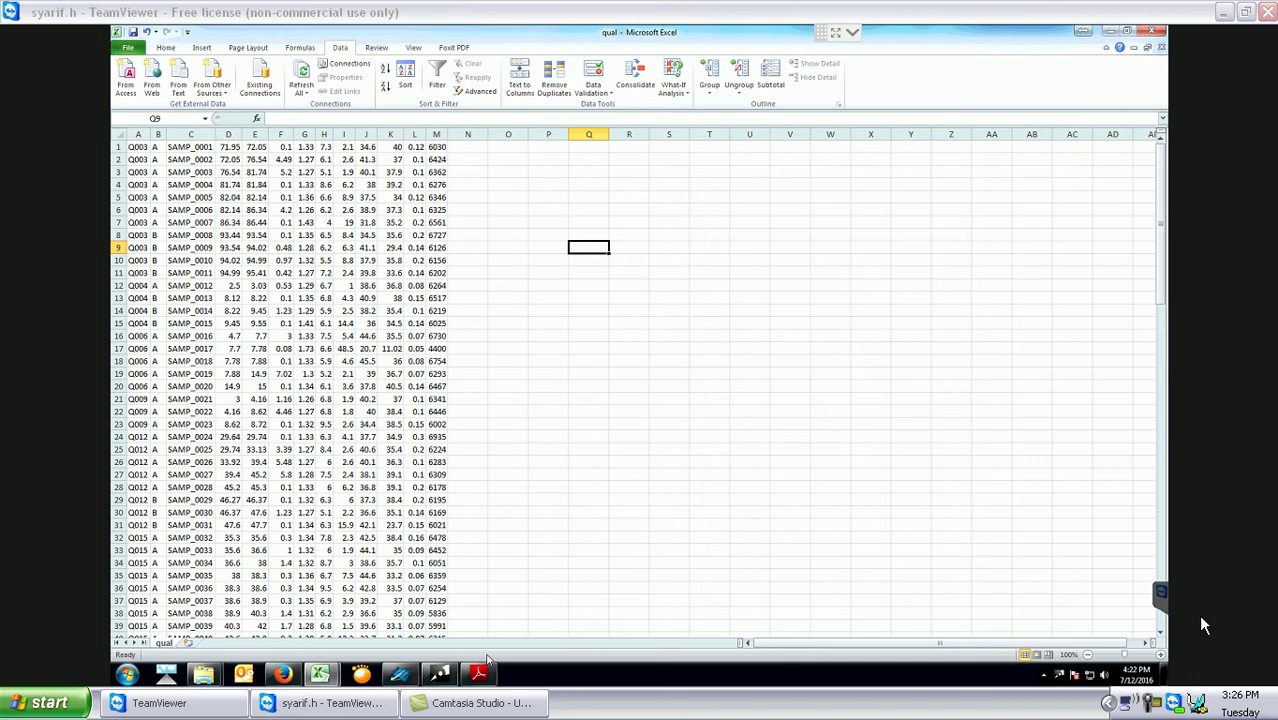
Examine the values in column G of the qual sheet and check them against the PDF's sample table.
click(305, 197)
key(Down)
key(Down)
key(Down)
key(Down)
key(Down)
click(305, 286)
click(305, 336)
click(478, 675)
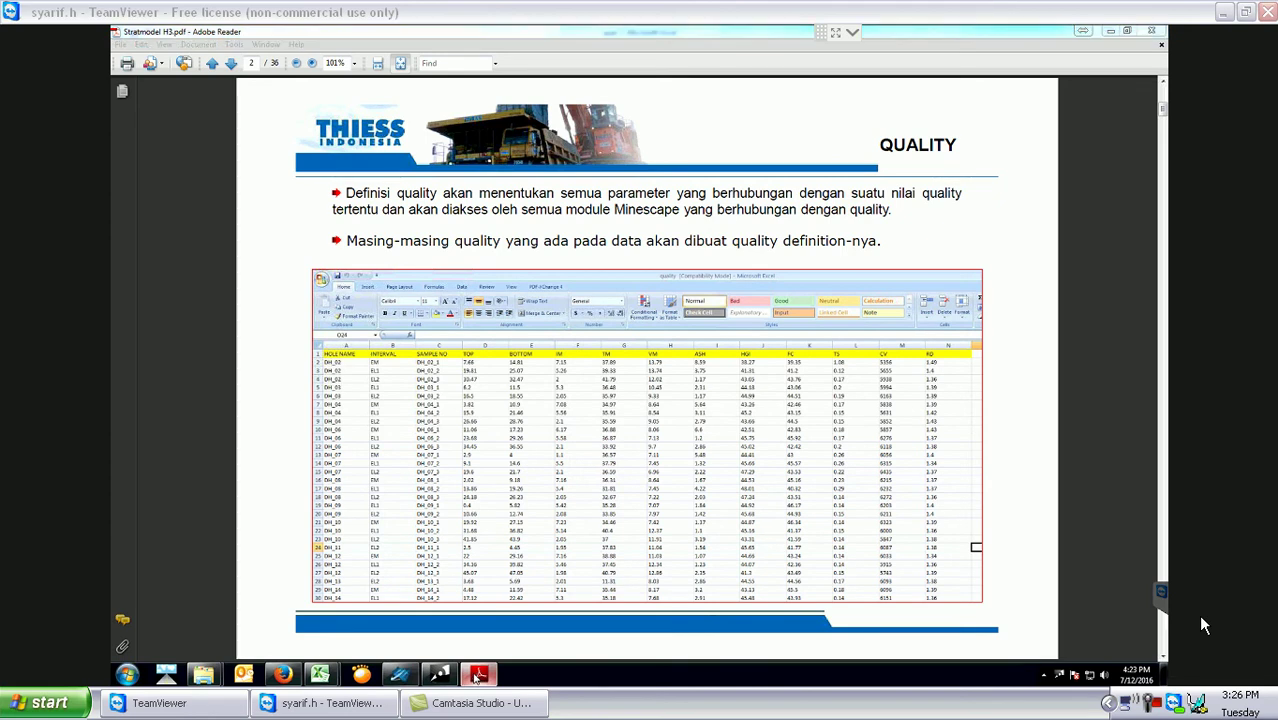
click(478, 675)
mouse_move(455, 679)
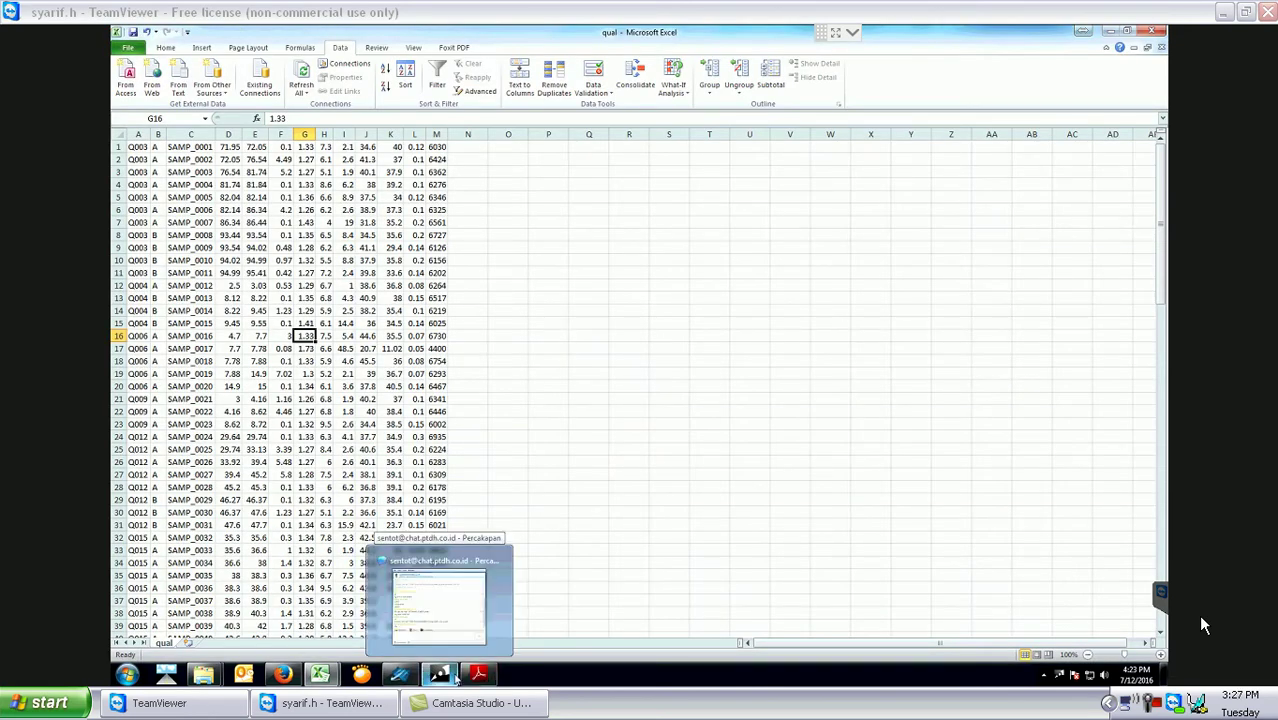
Insert an empty row above the first data row of the qual sheet and select cell A1.
click(113, 146)
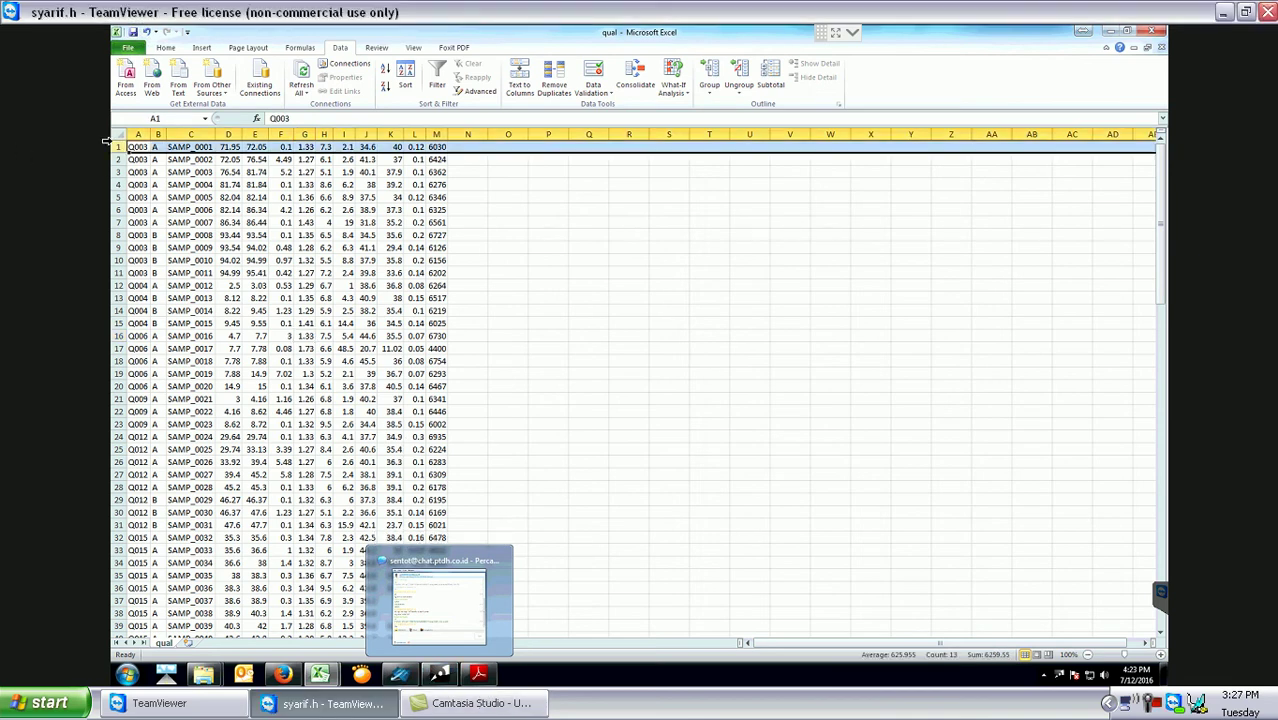
right_click(114, 146)
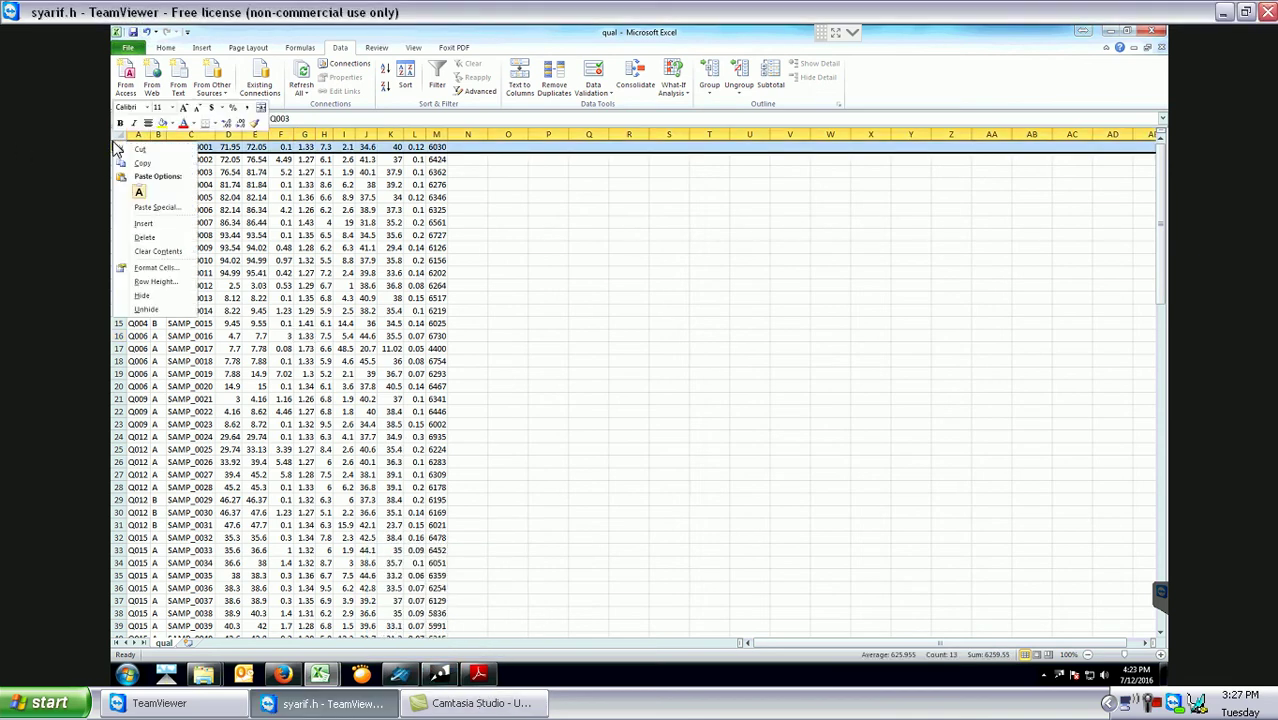
click(145, 223)
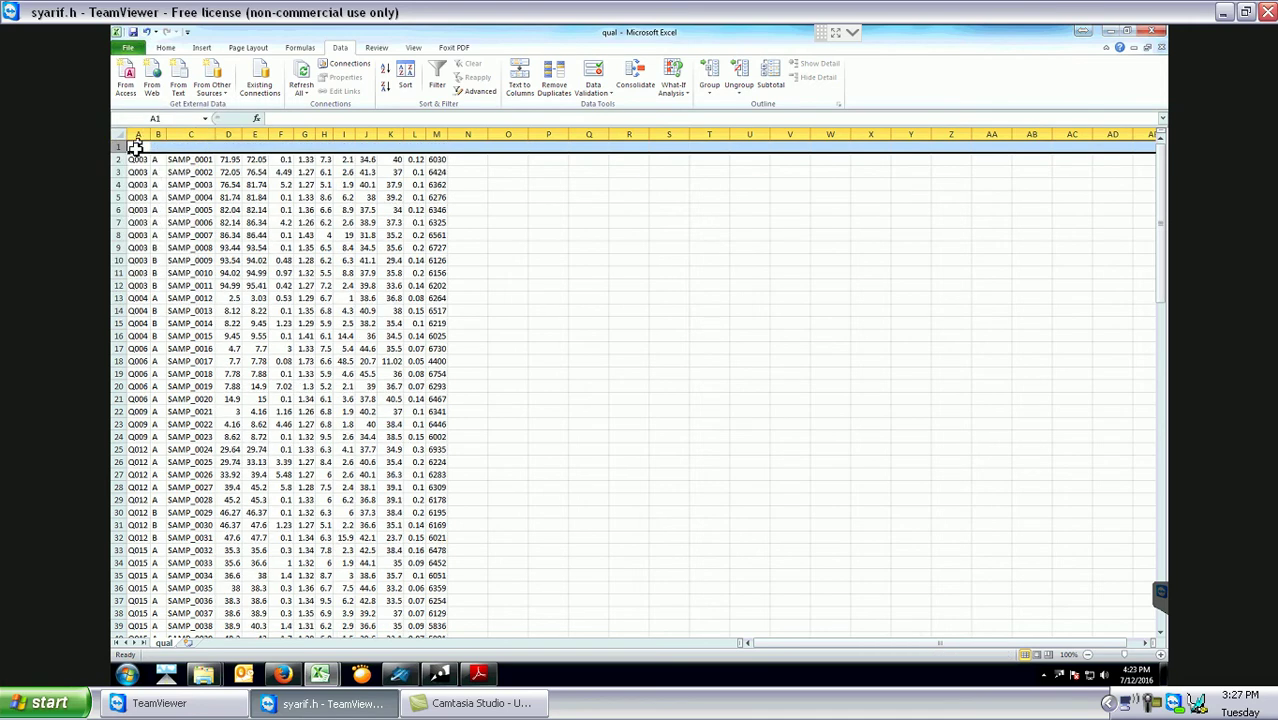
click(140, 155)
click(139, 147)
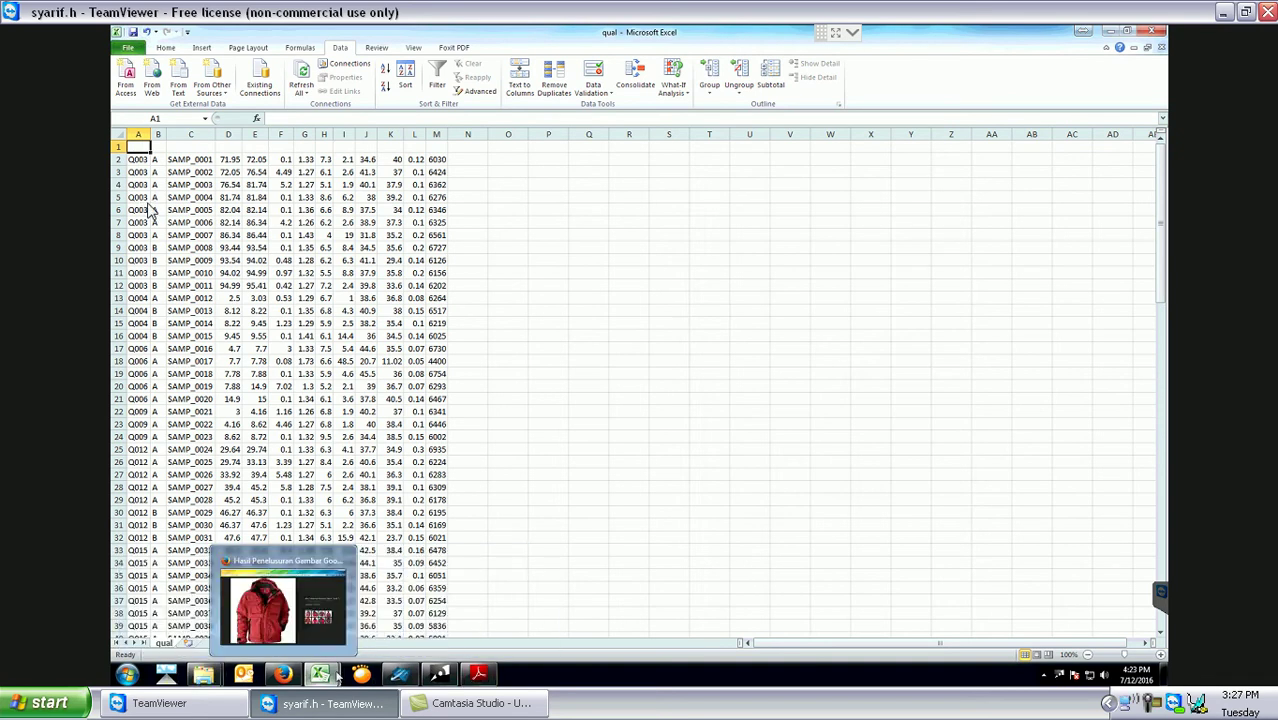
Try copying the whole Quality page of Stratmodel H3.pdf into the qual sheet as an image, and delete the pasted picture.
mouse_move(321, 676)
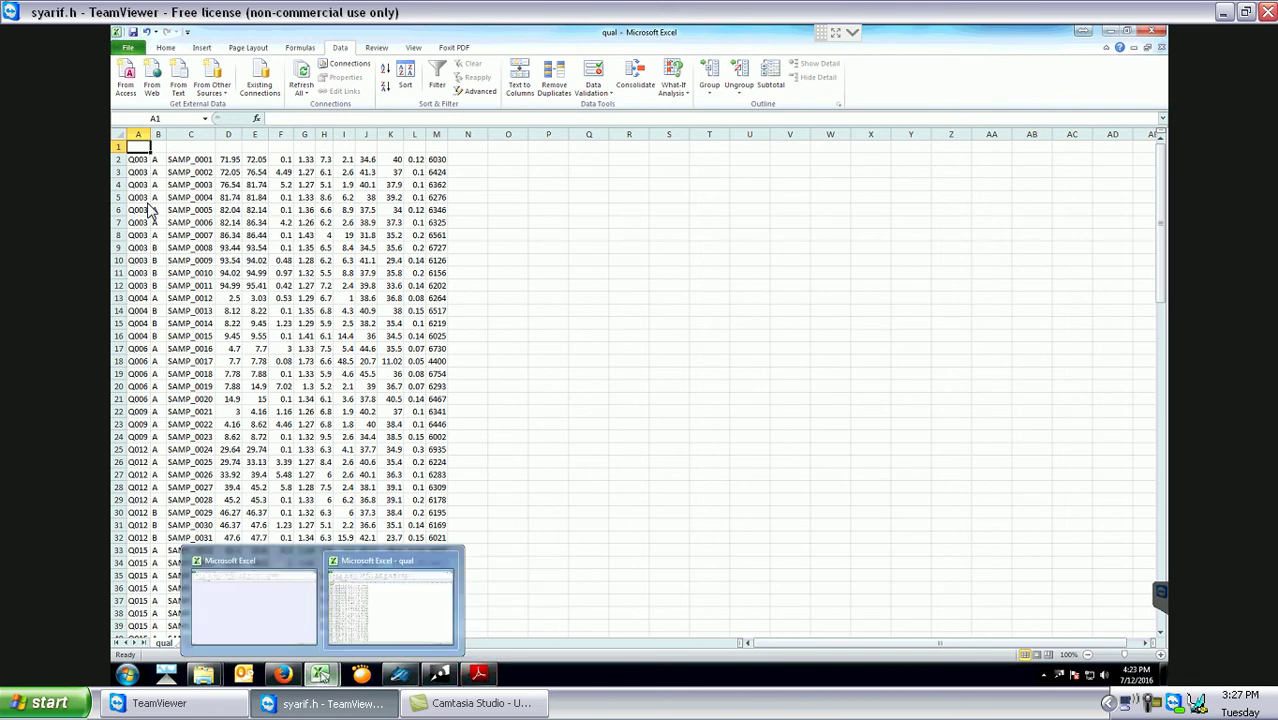
click(478, 674)
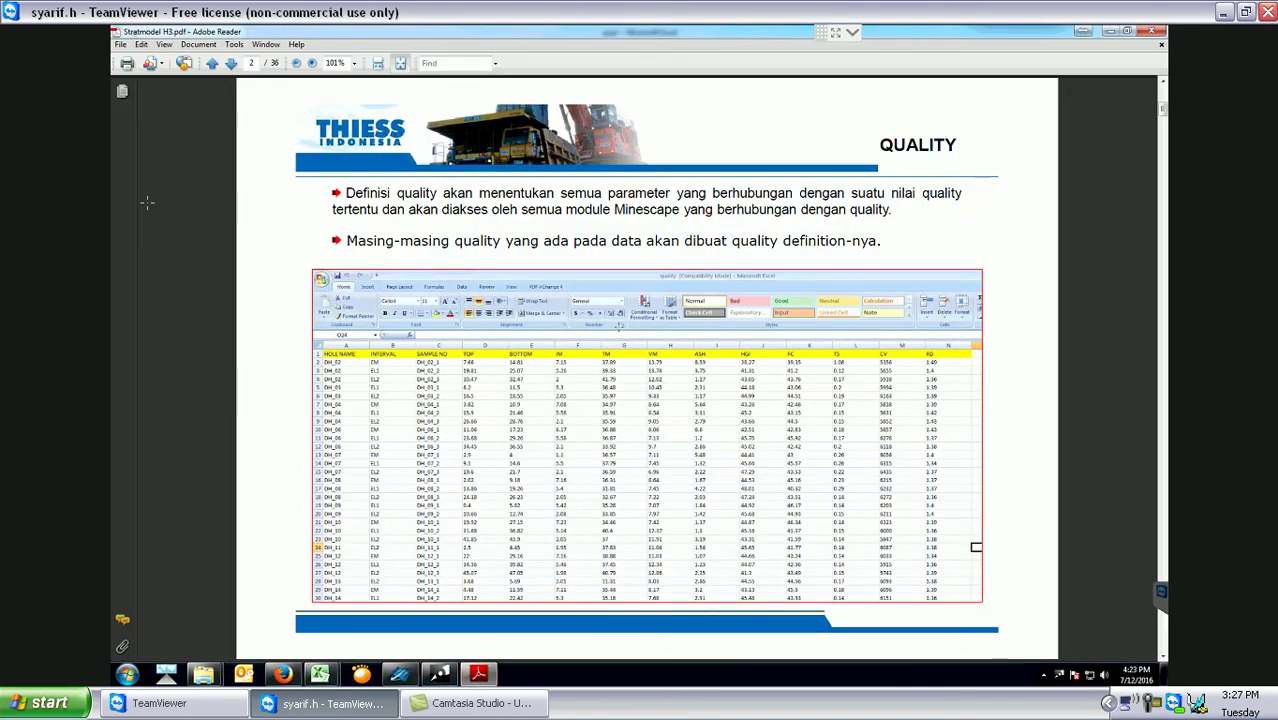
key(ctrl+a)
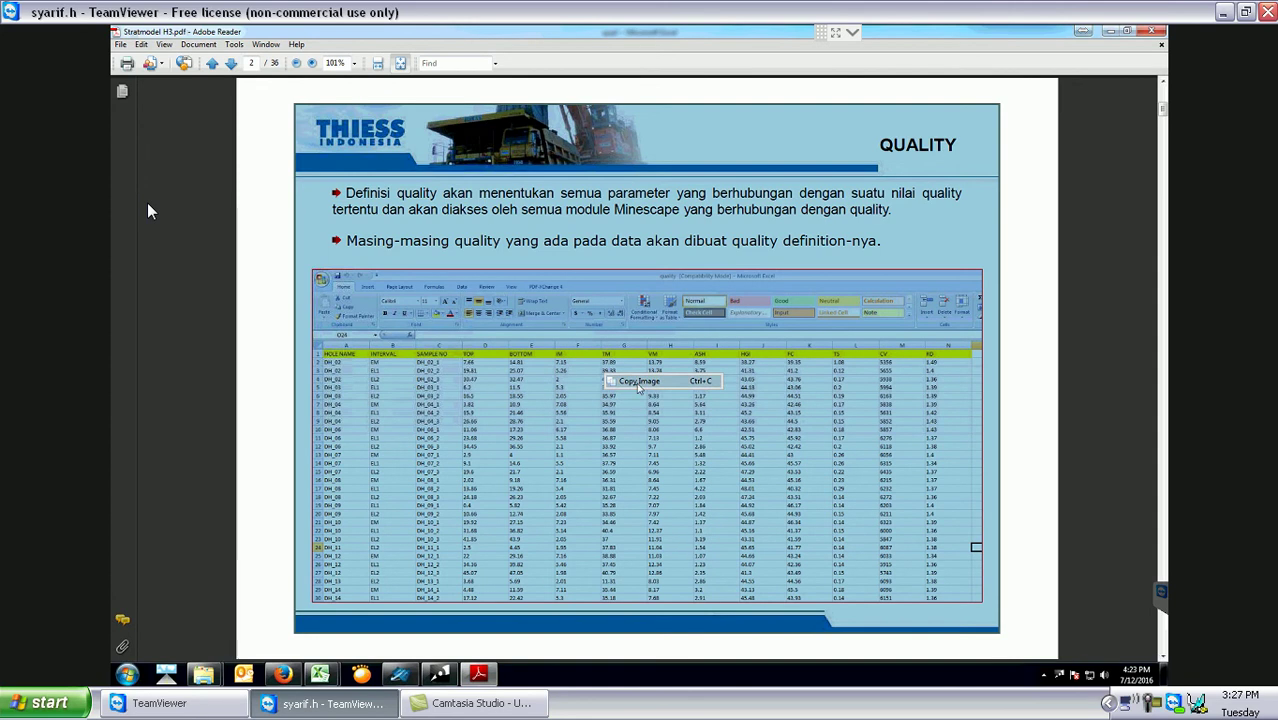
mouse_move(321, 676)
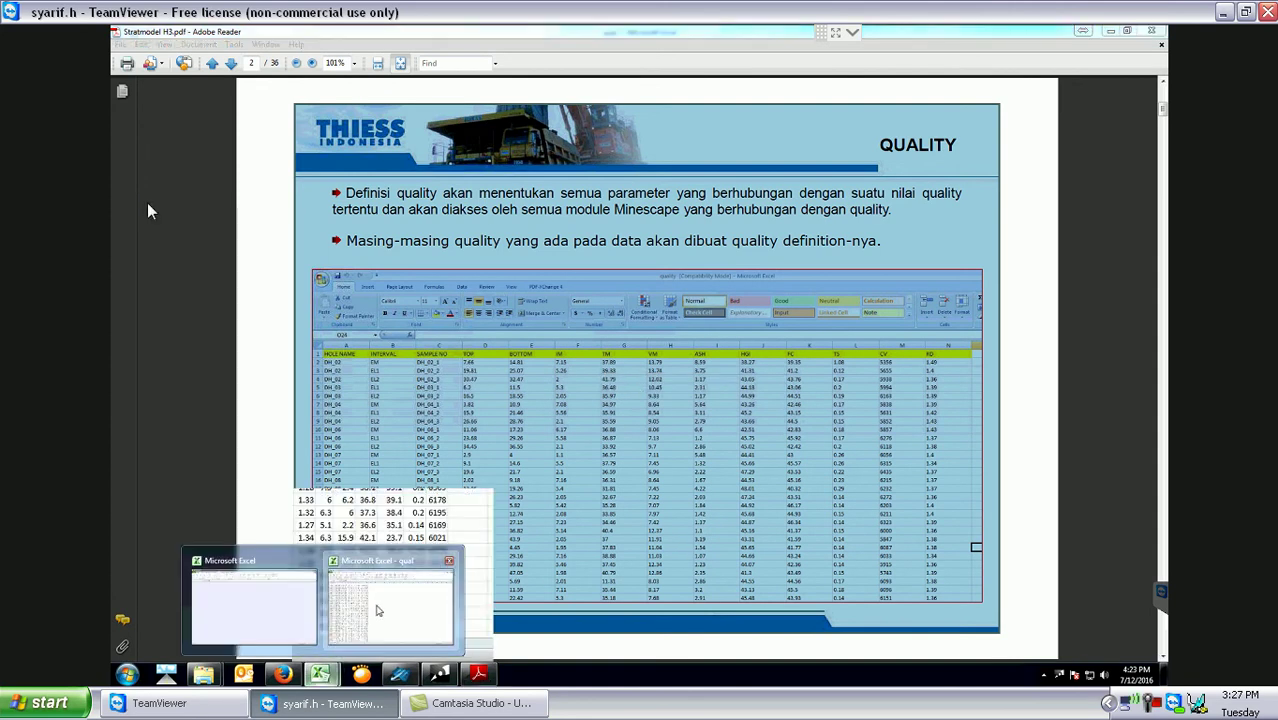
click(379, 607)
key(ctrl+v)
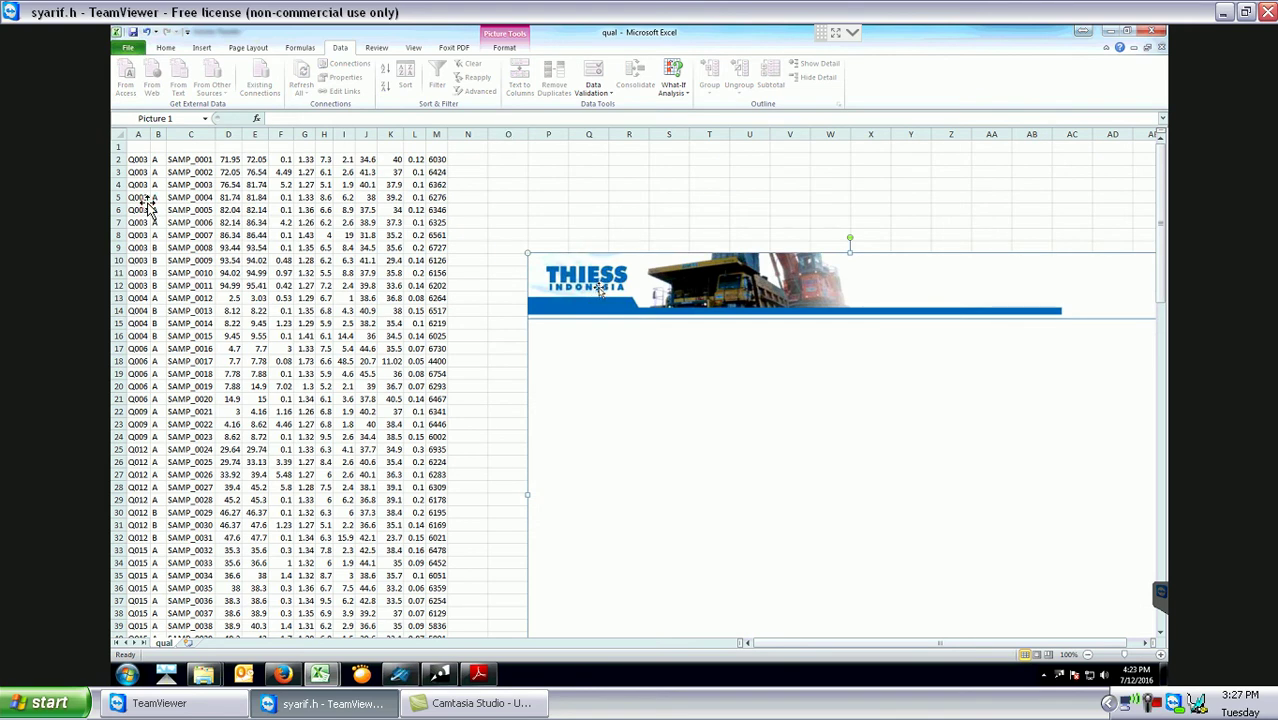
key(Delete)
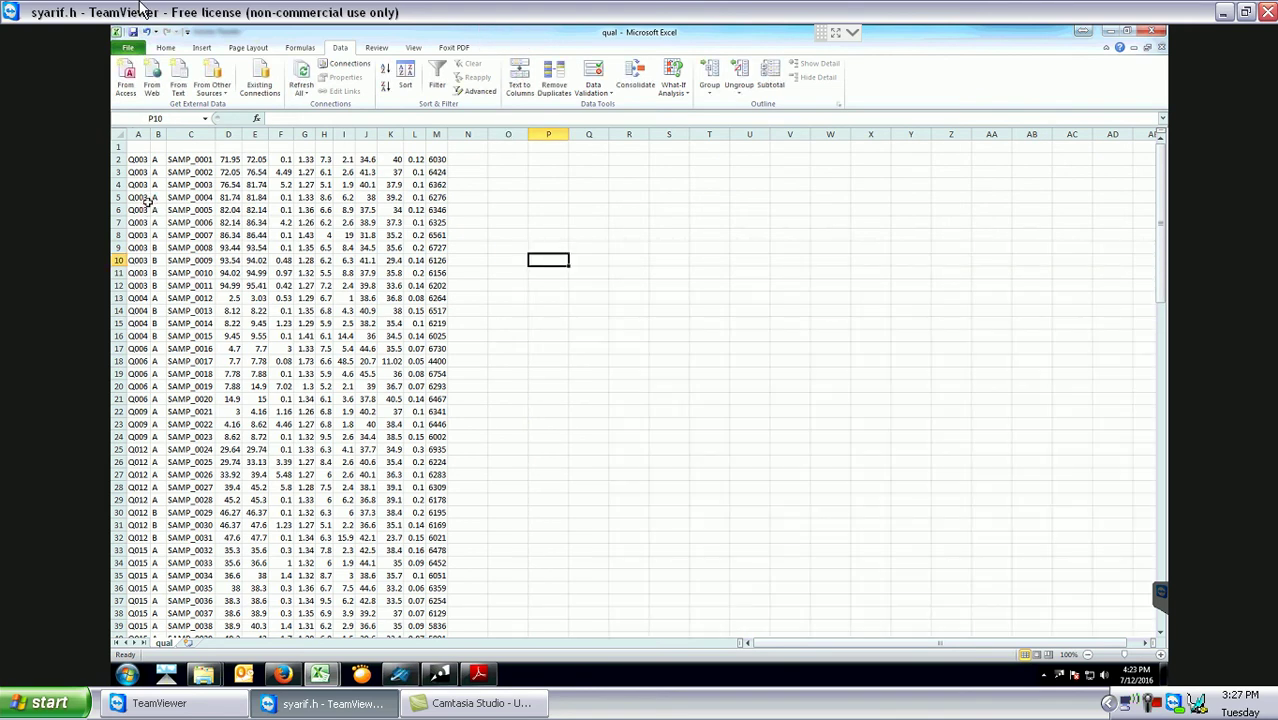
Try pasting the copied page image again at cell Q12, move it over the data, and delete it.
key(alt)
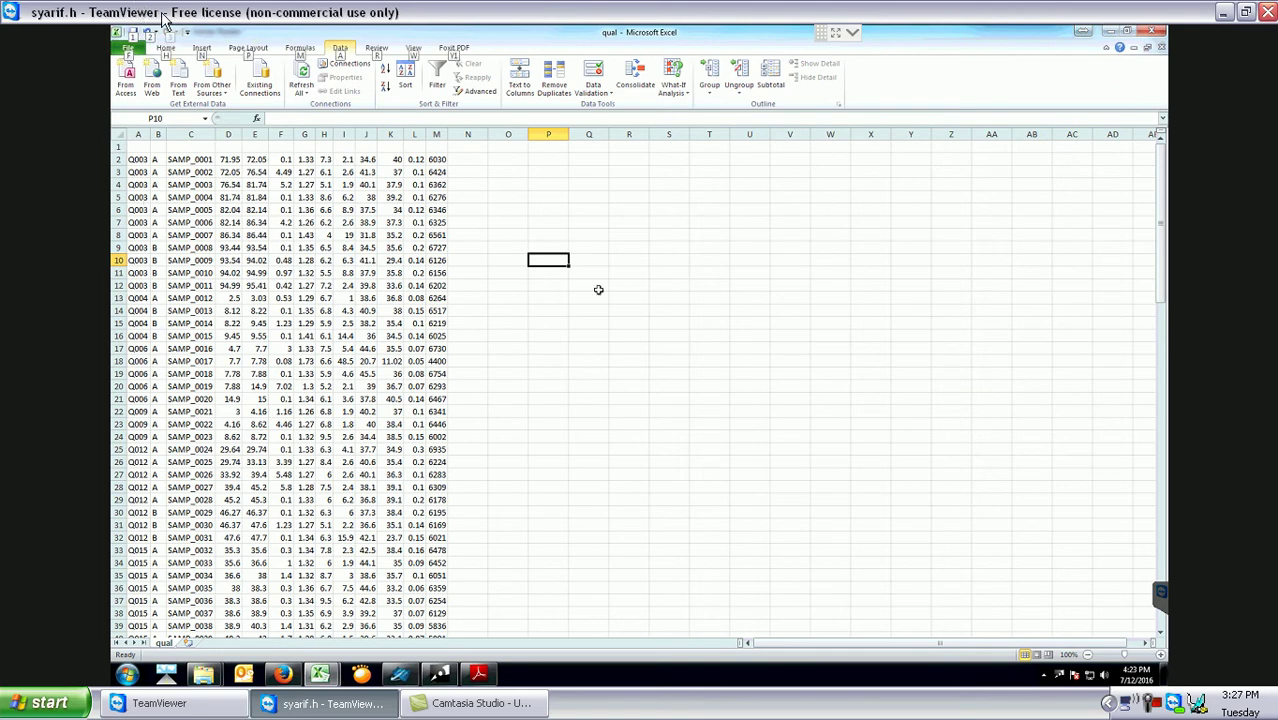
key(alt)
click(709, 600)
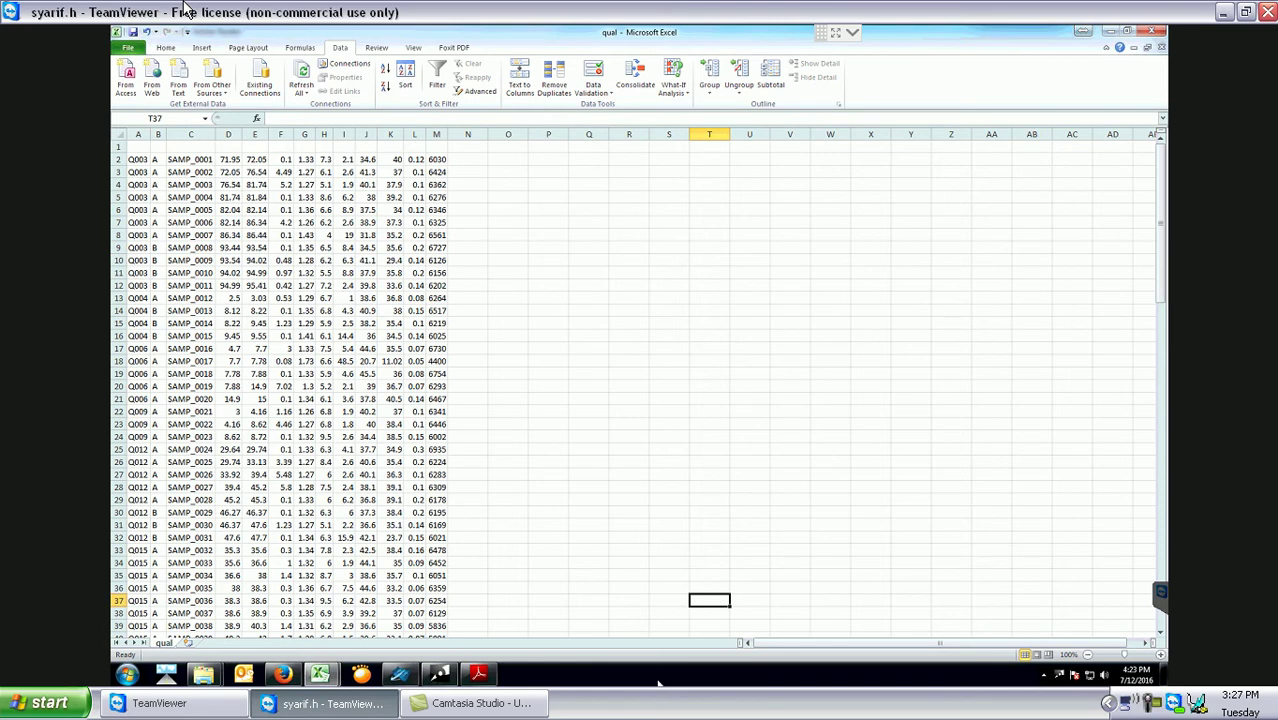
right_click(478, 673)
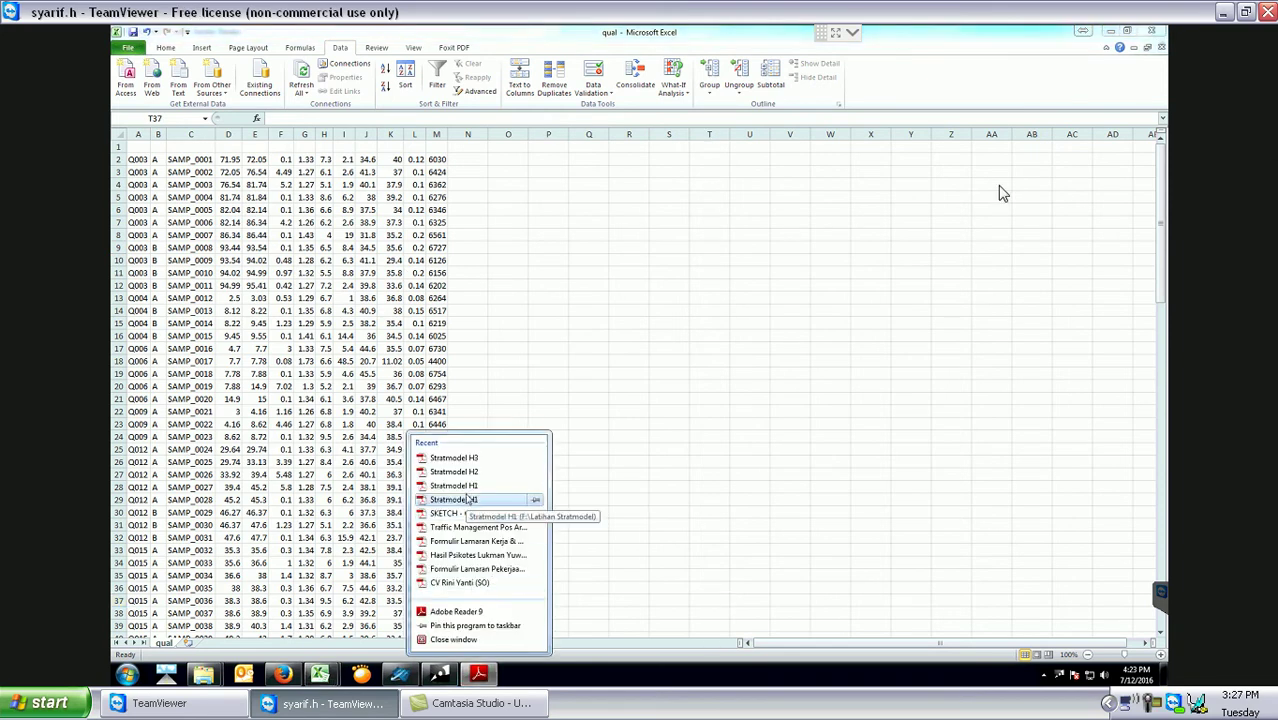
click(588, 286)
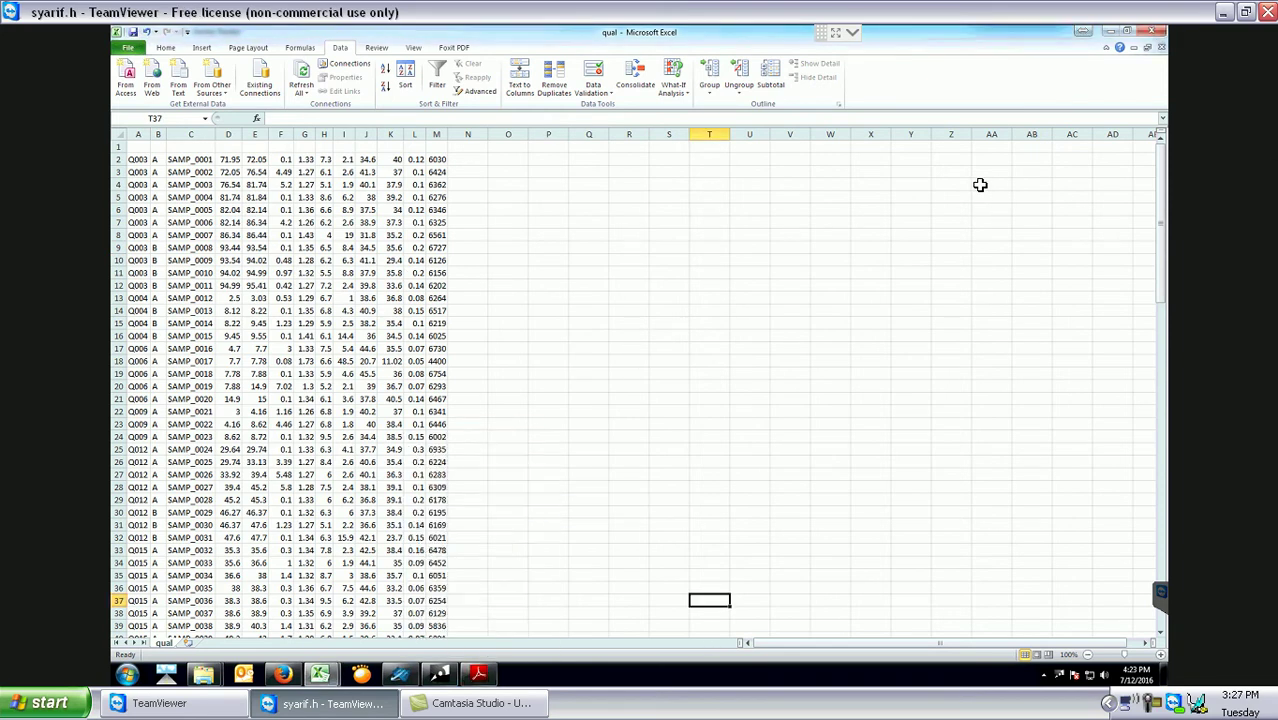
key(ctrl+v)
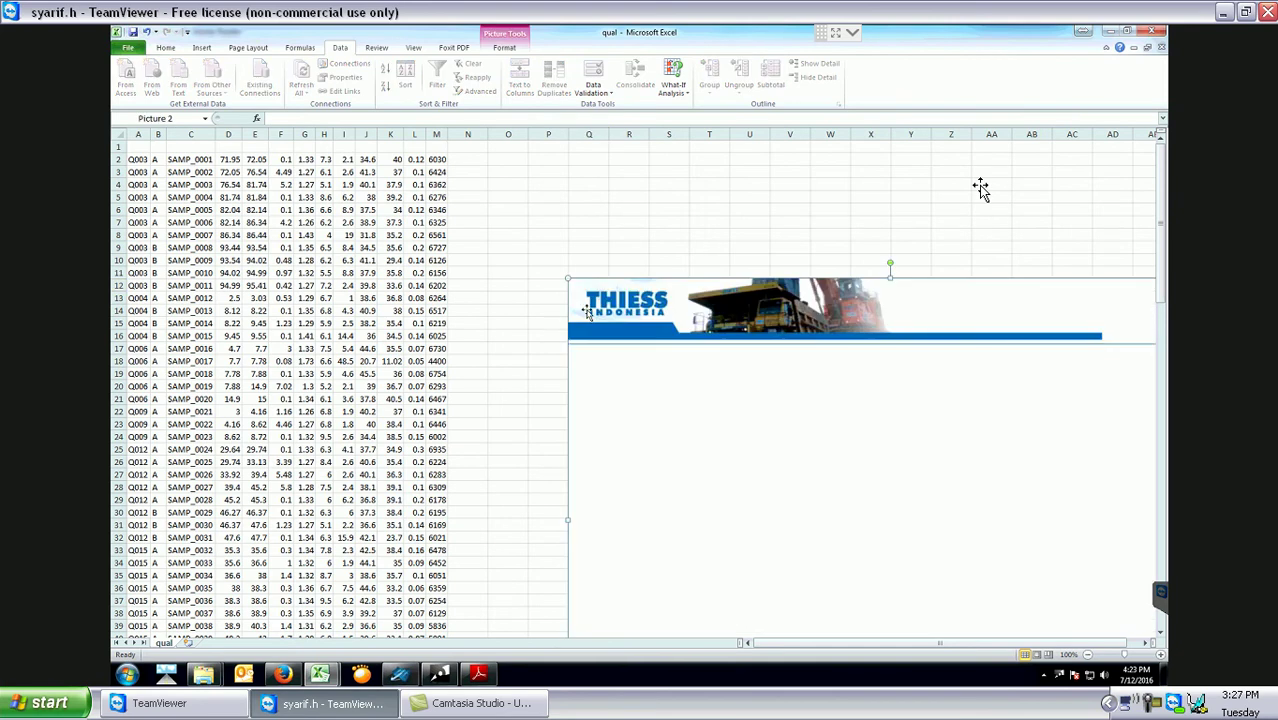
drag(901, 414, 630, 190)
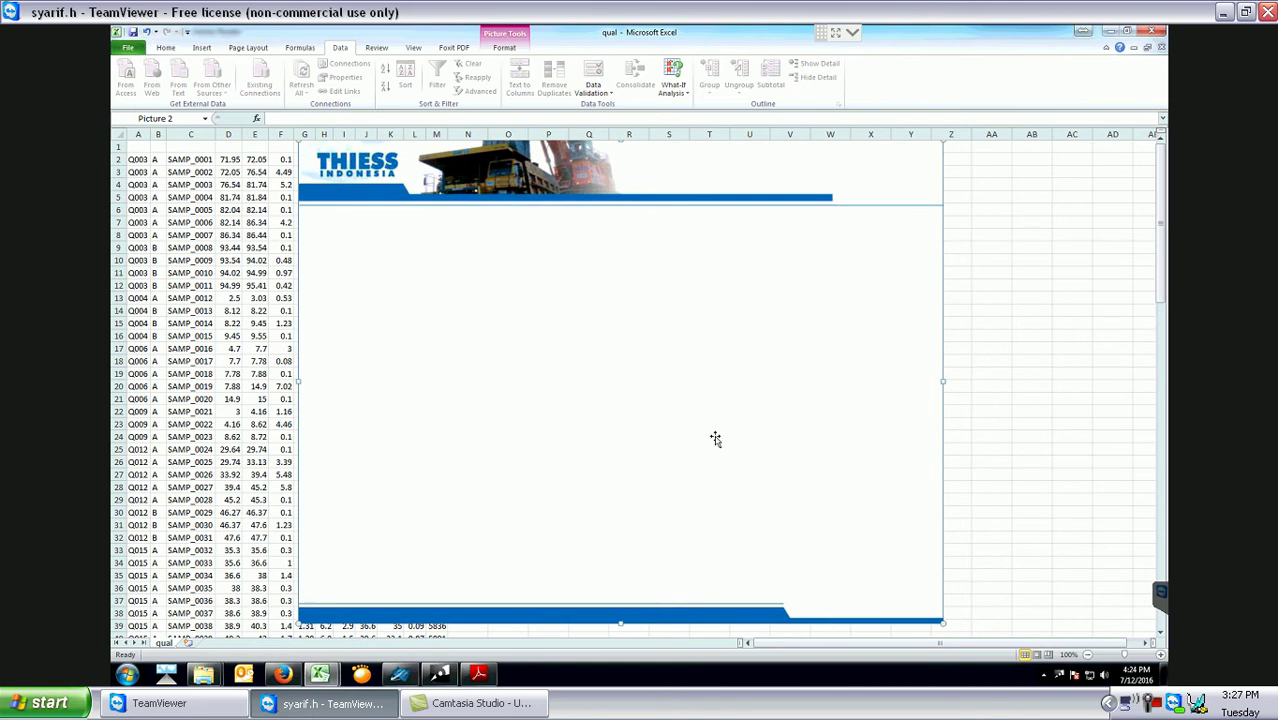
key(Delete)
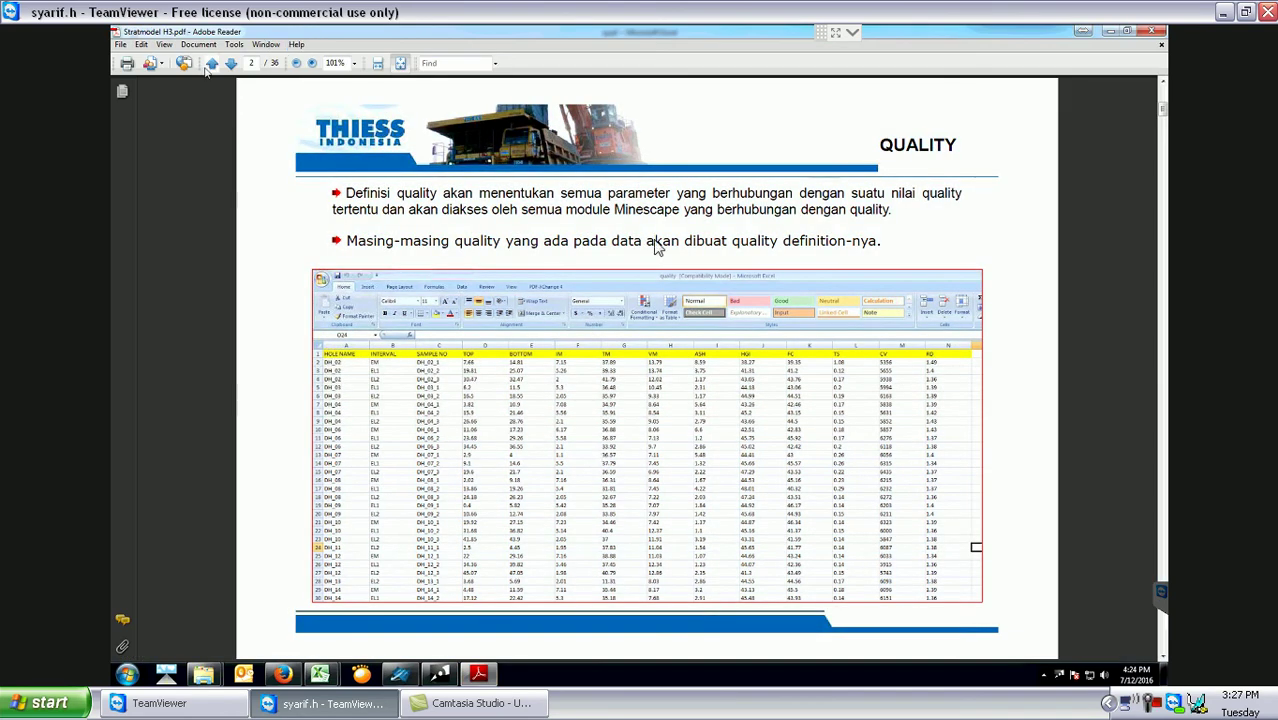
Copy the sample table from the PDF's Quality page with the Snapshot Tool and paste it beside the data in the qual sheet.
click(137, 46)
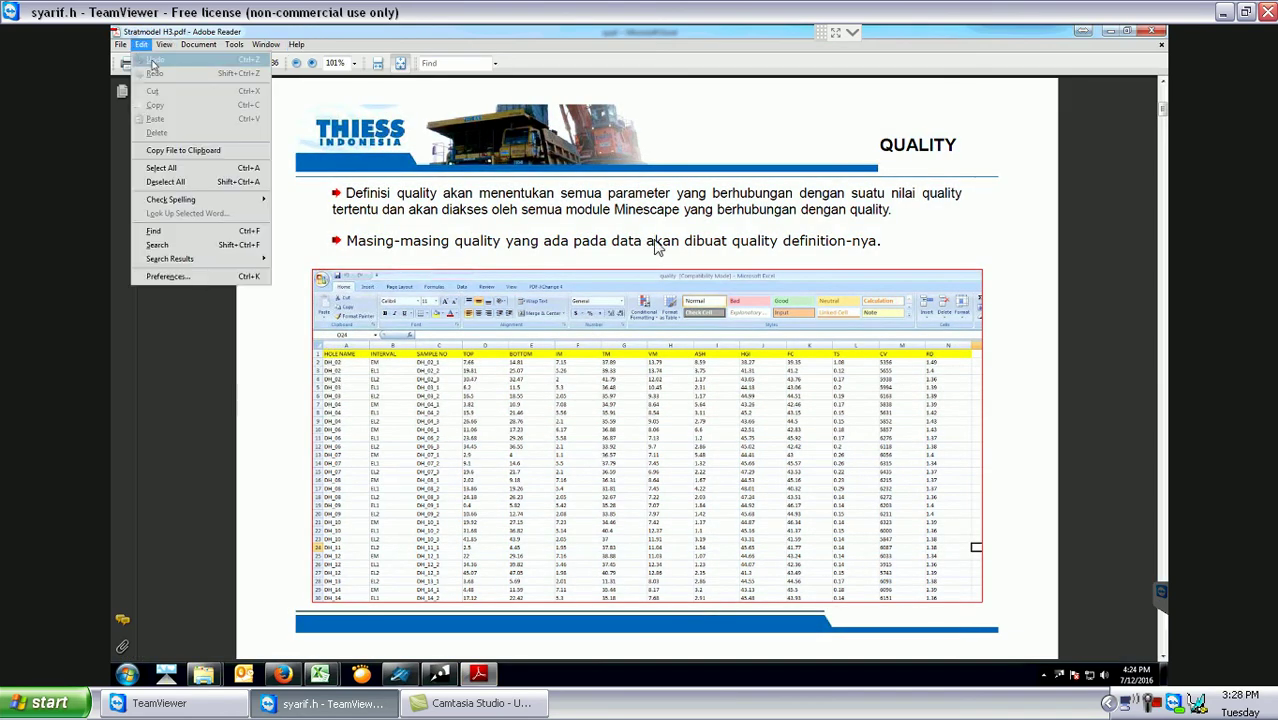
mouse_move(165, 47)
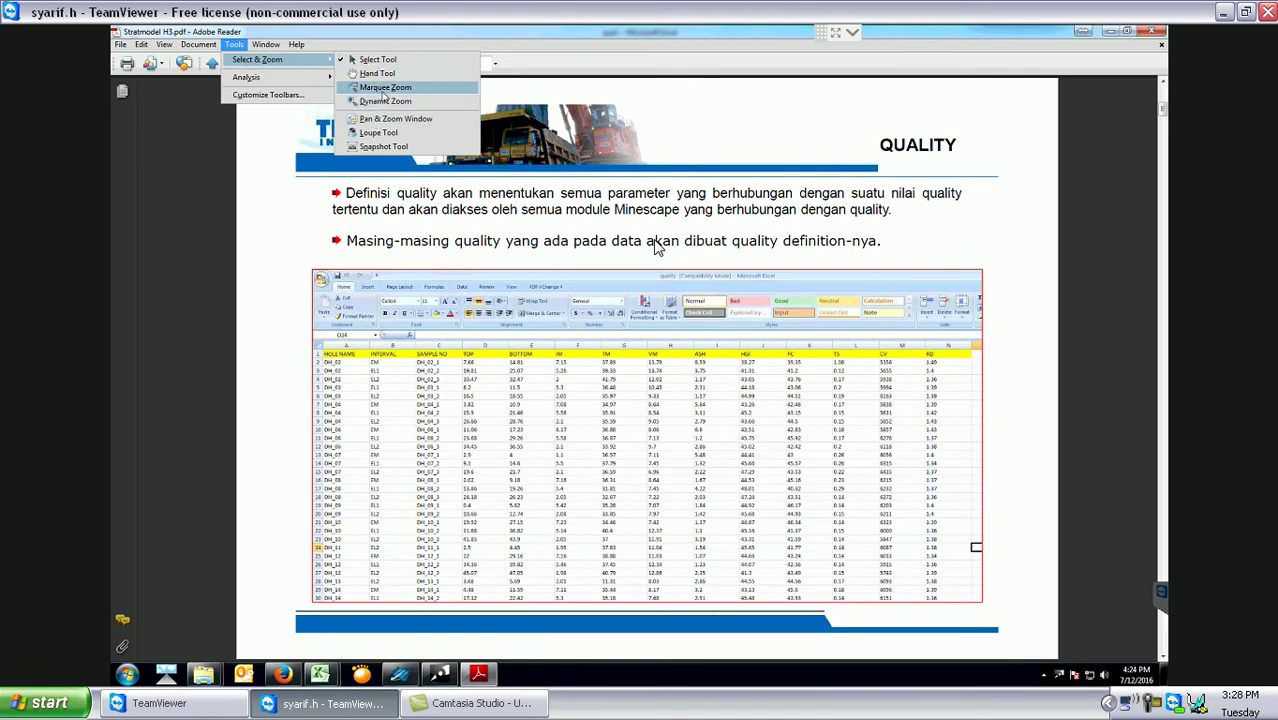
click(383, 146)
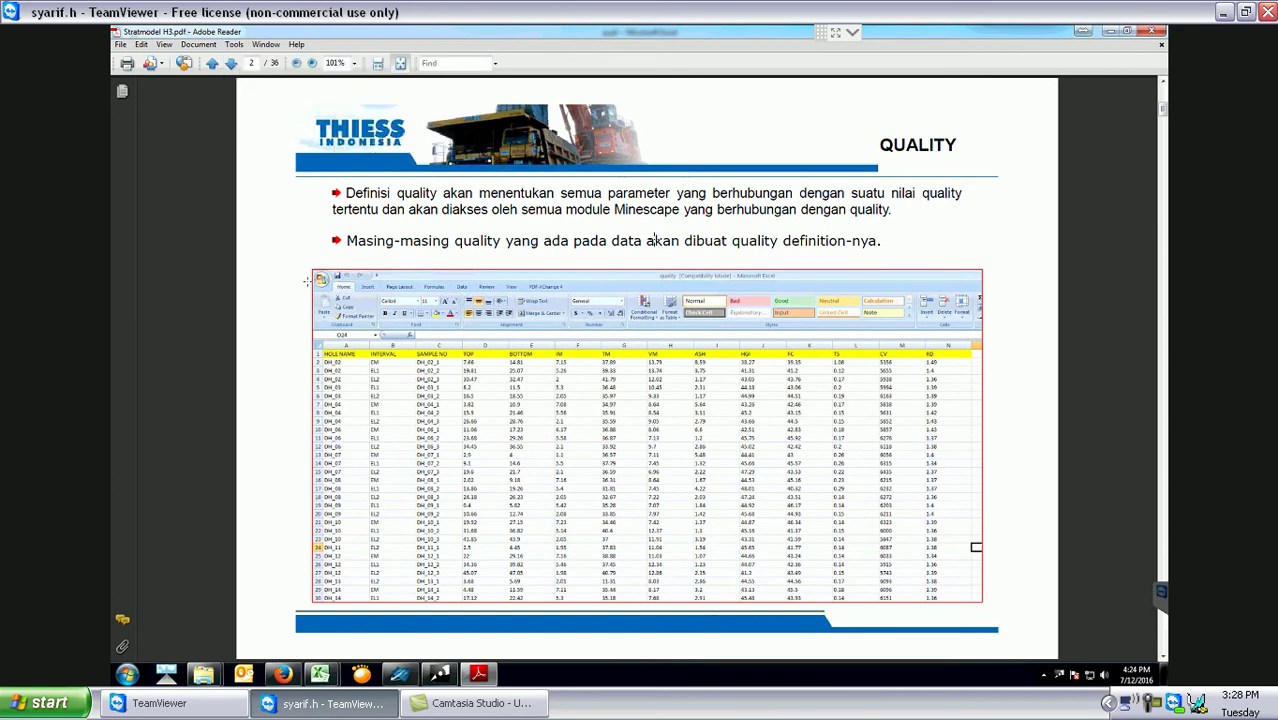
drag(304, 258, 990, 608)
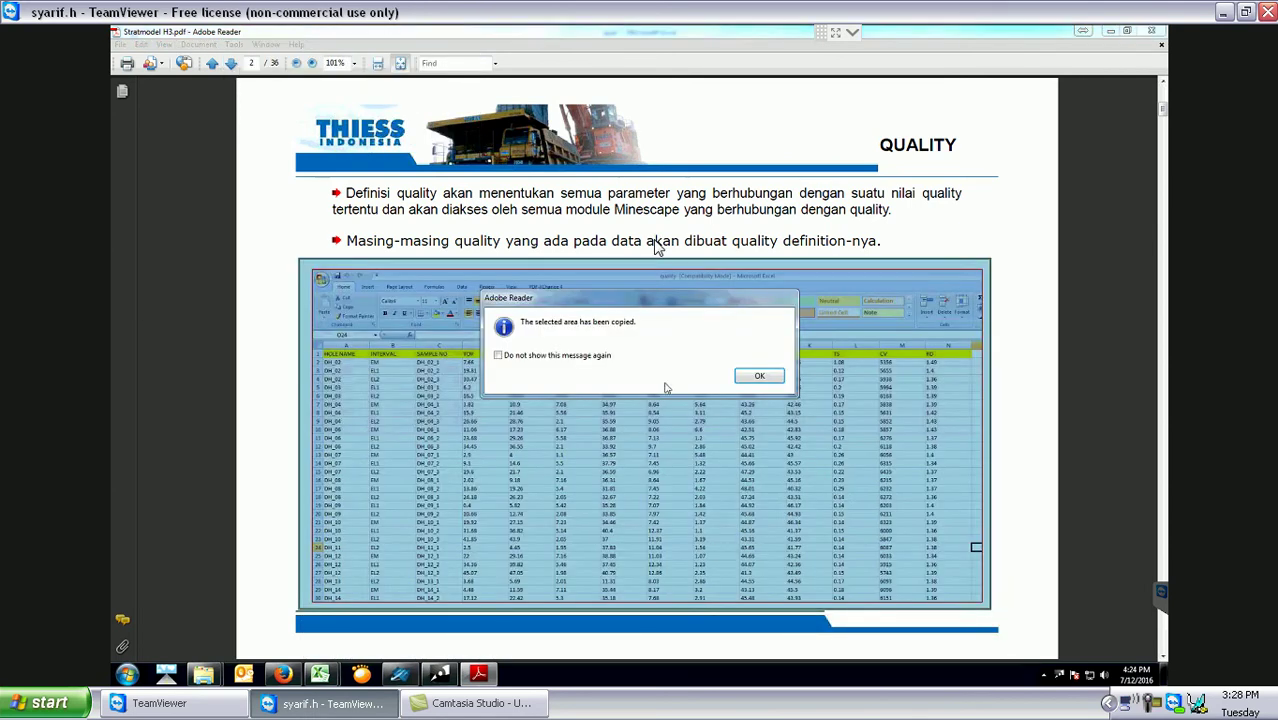
click(757, 378)
mouse_move(320, 675)
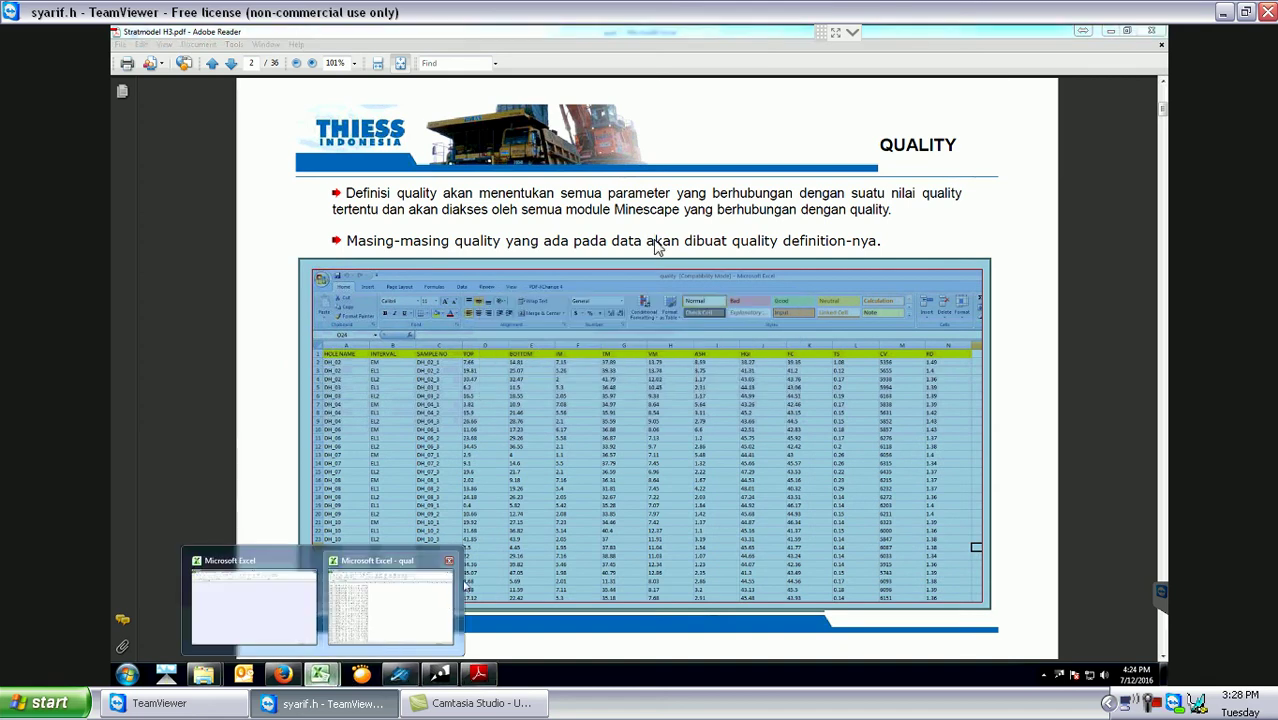
click(425, 587)
key(ctrl+v)
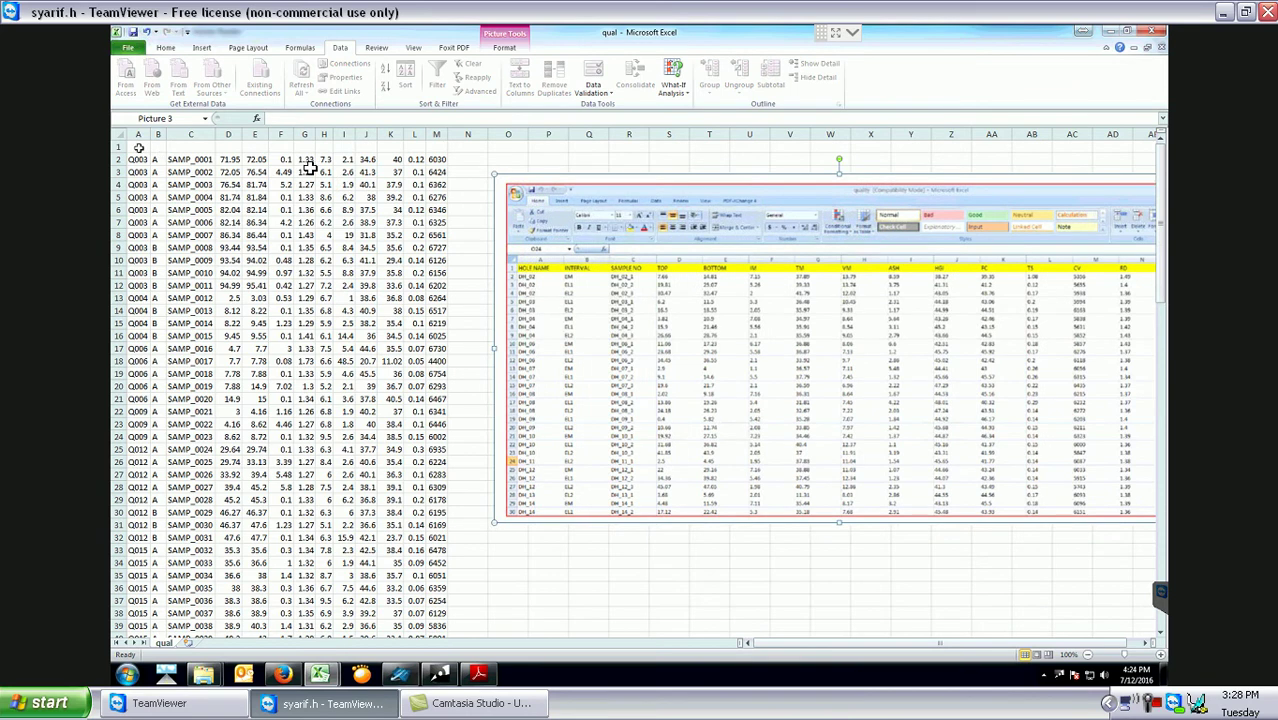
key(Escape)
Enter the headers hole name, int and sample in cells A1 to C1 of the qual sheet.
text(hel)
key(BackSpace)
key(BackSpace)
text(ole_sam)
key(Tab)
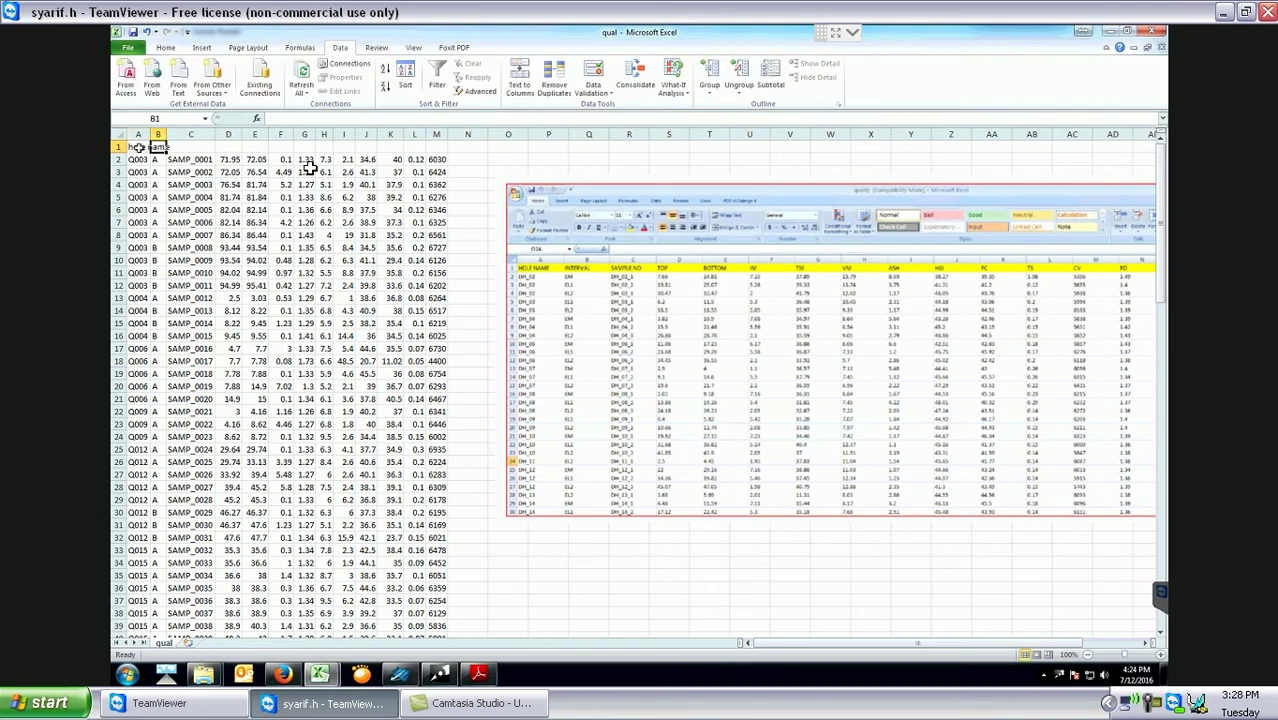
text(int)
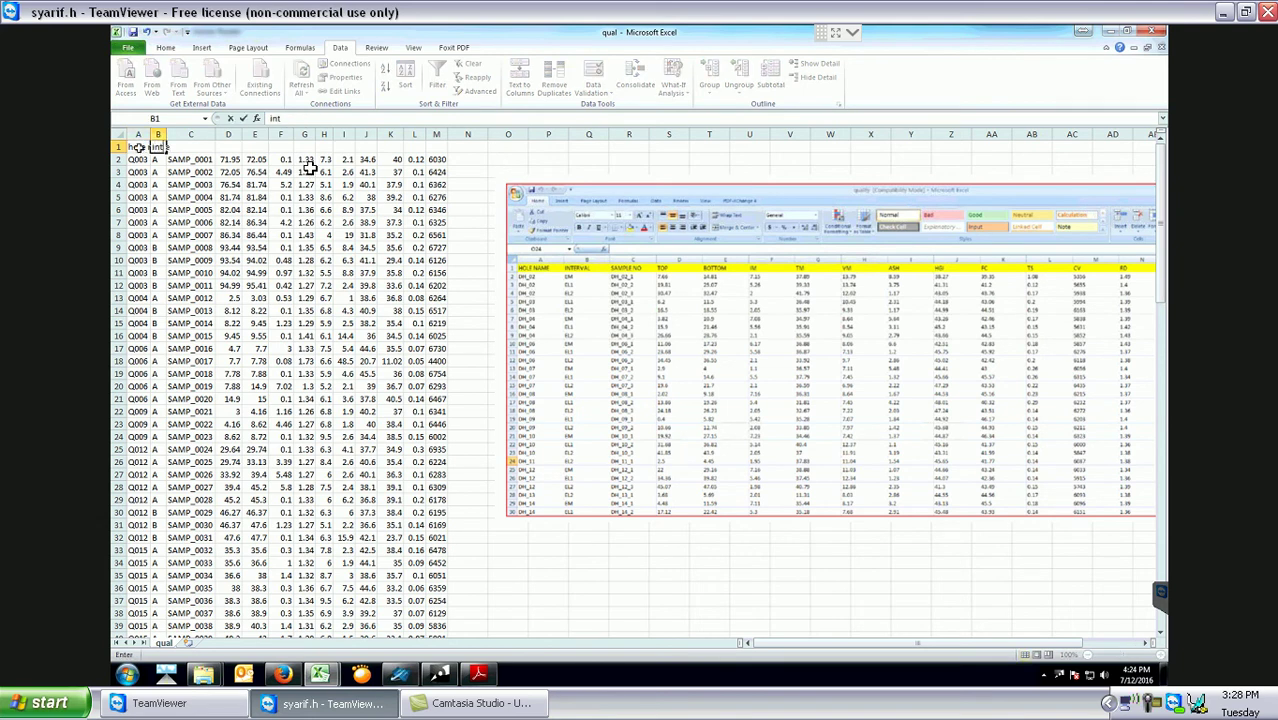
key(Tab)
text(sample)
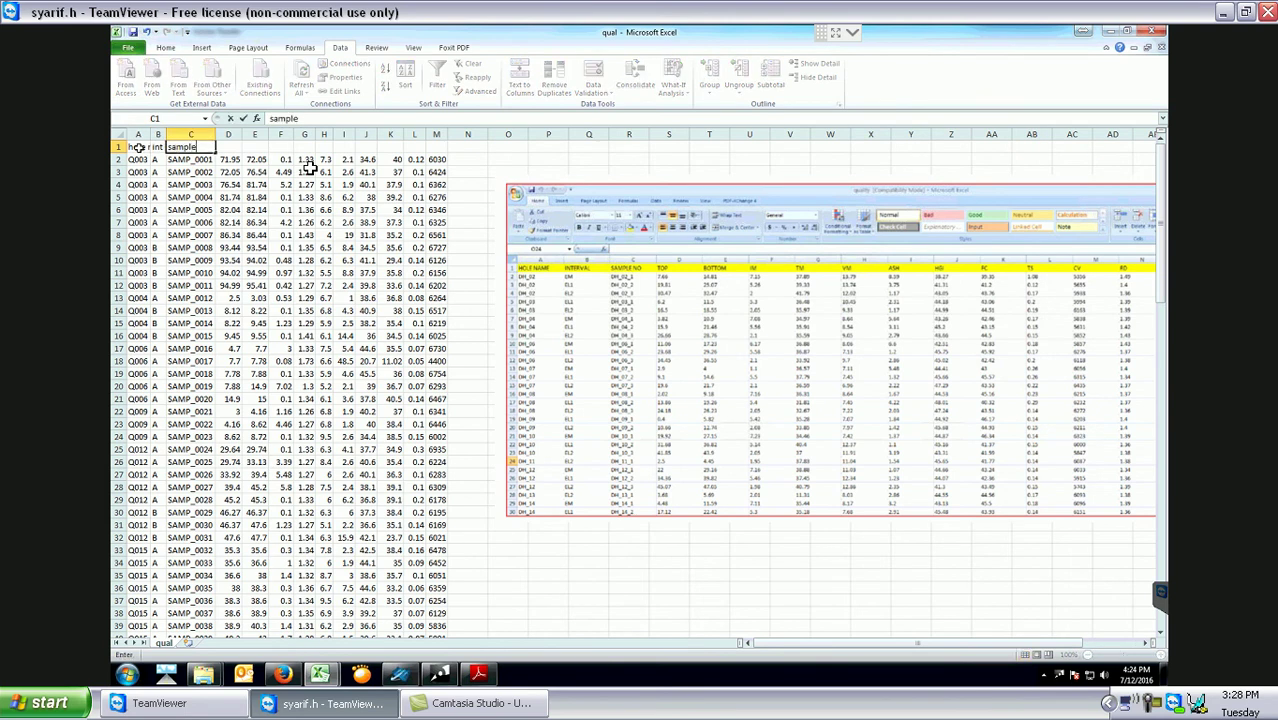
key(Tab)
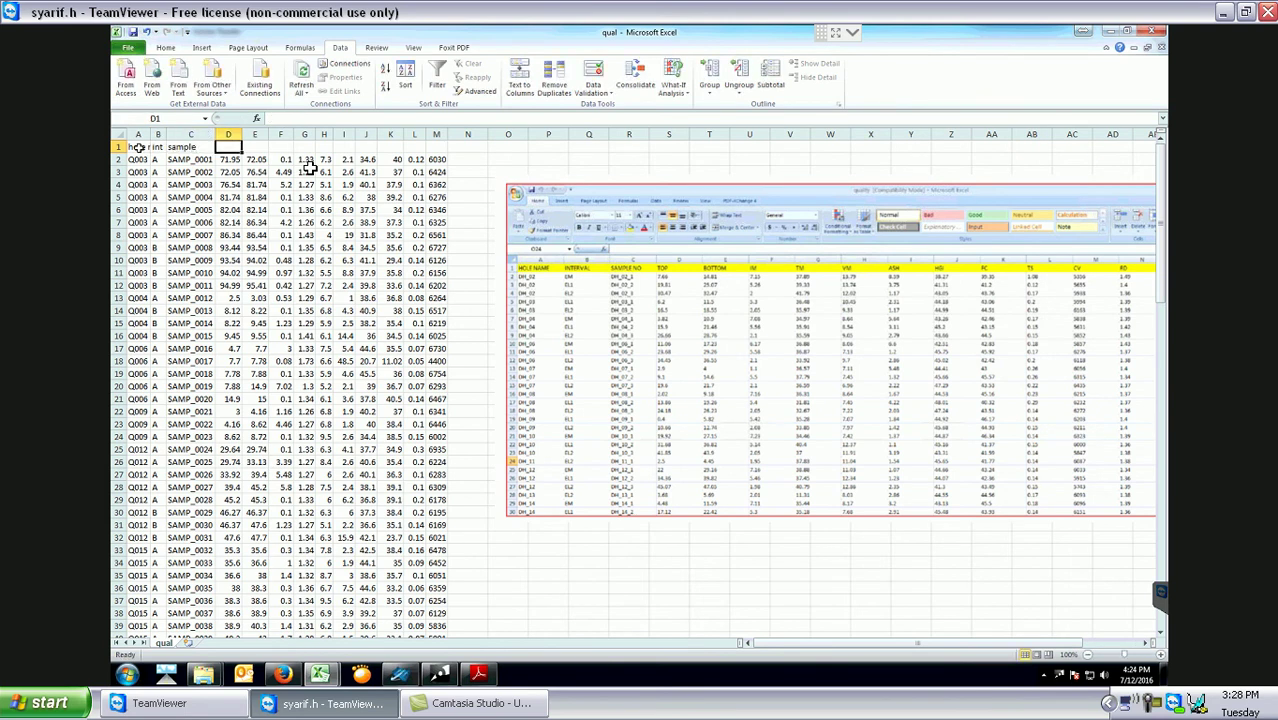
Enter the headers top, bott, im and tm in cells D1 to G1.
text(top)
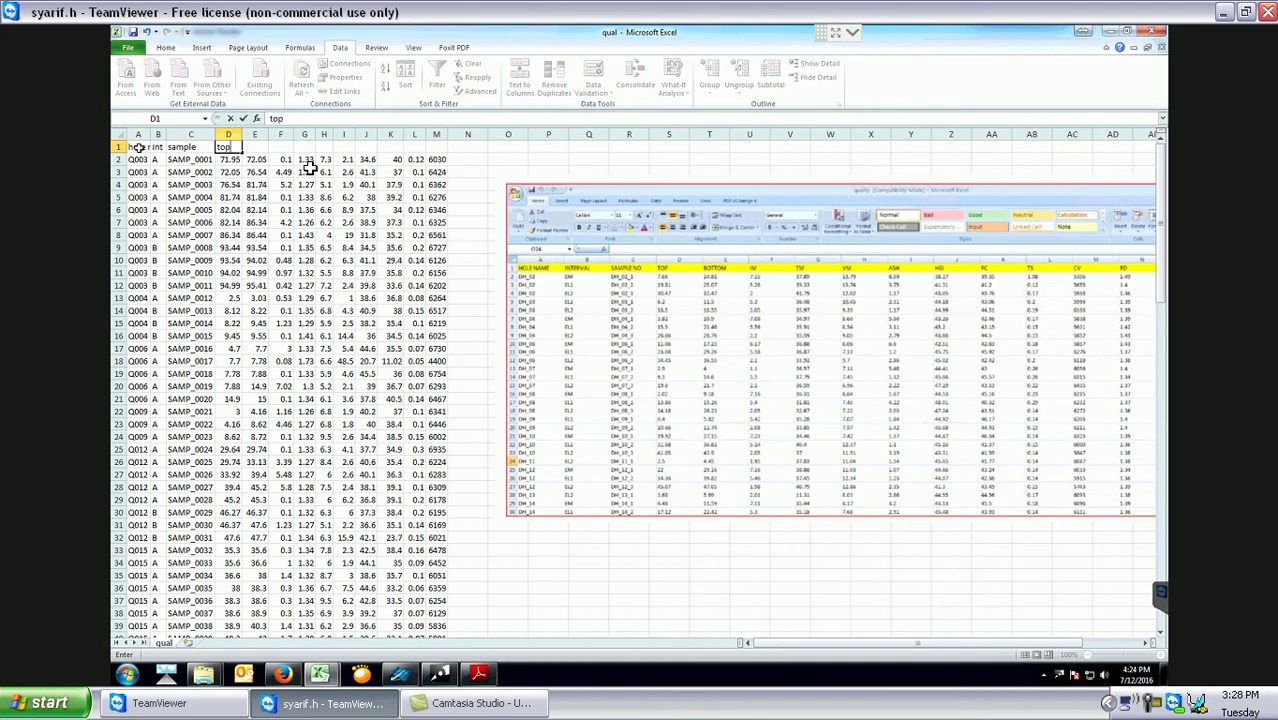
key(Tab)
text(bott)
key(Tab)
text(im)
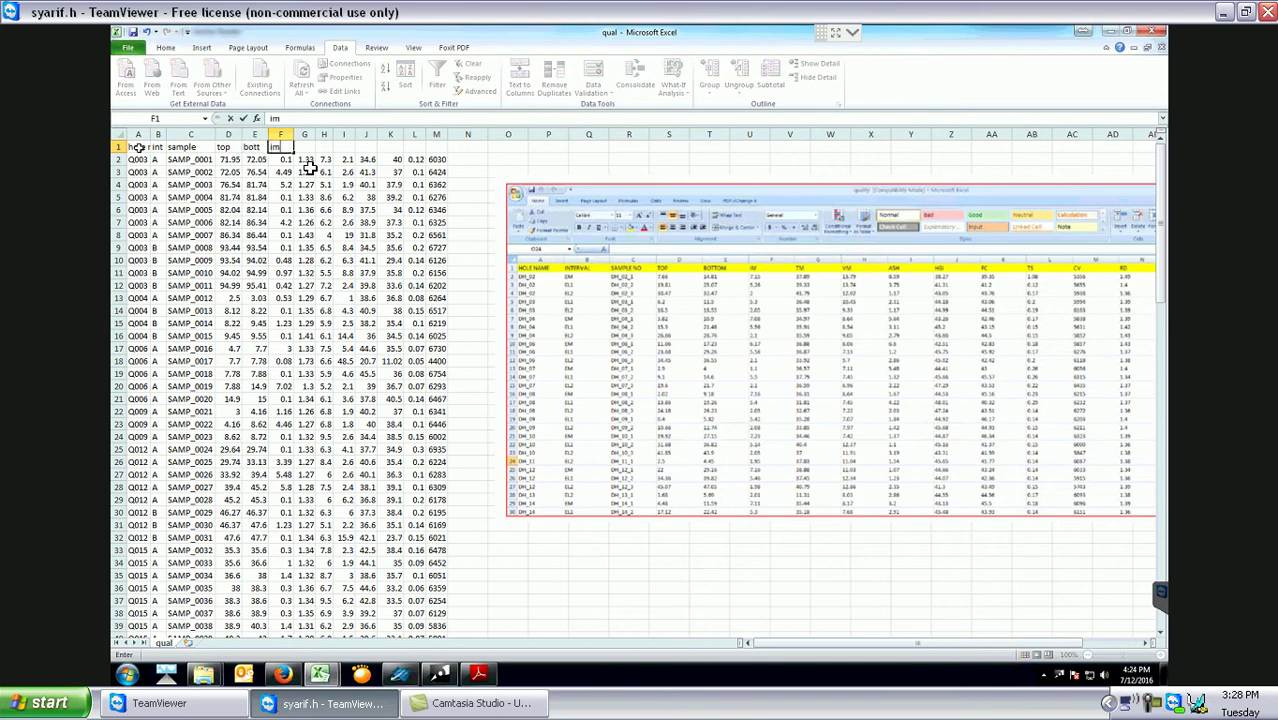
key(Tab)
text(tm)
key(Tab)
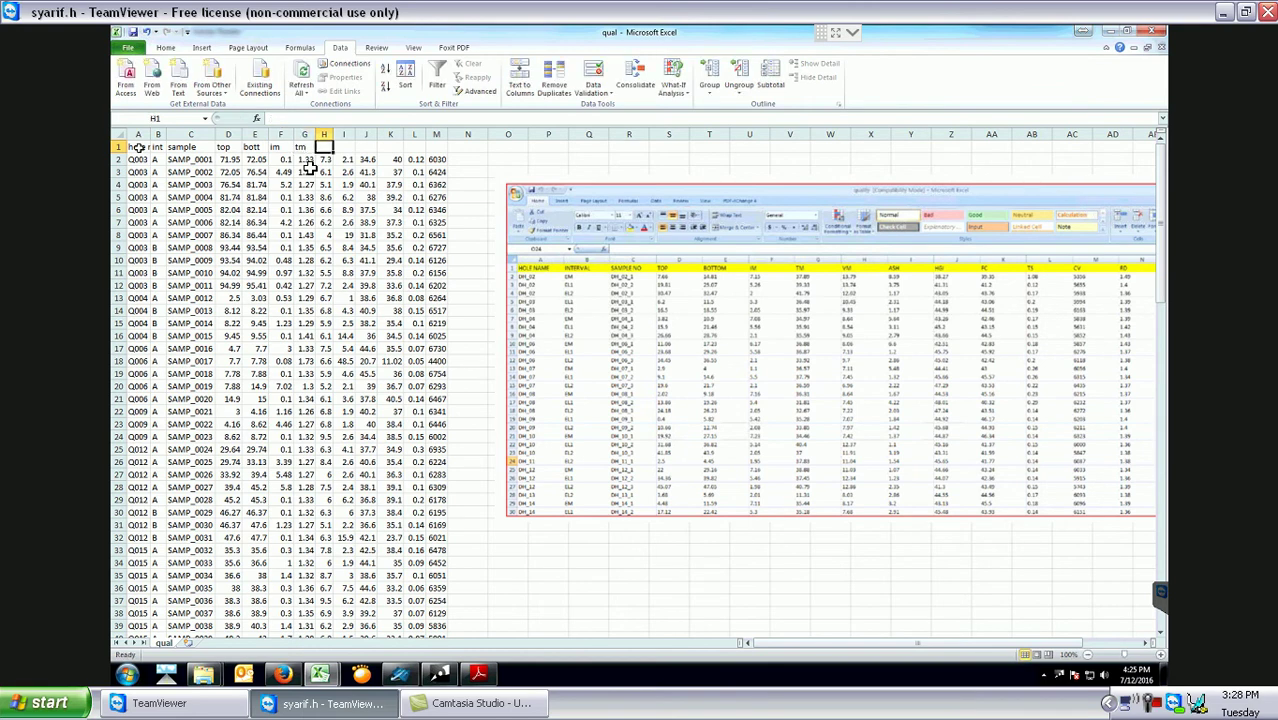
Enter the headers vm, ash and hgi in cells H1 to J1.
text(vm)
key(Tab)
text(ash)
key(Tab)
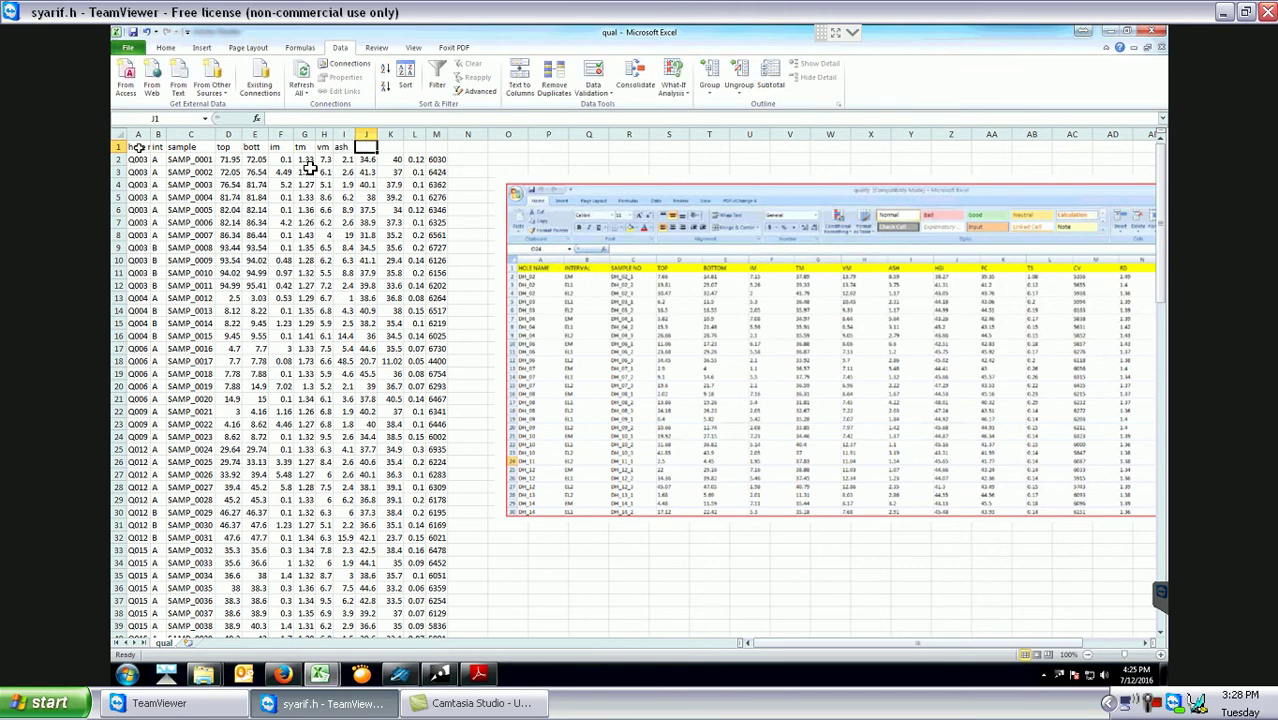
text(hgi)
key(Tab)
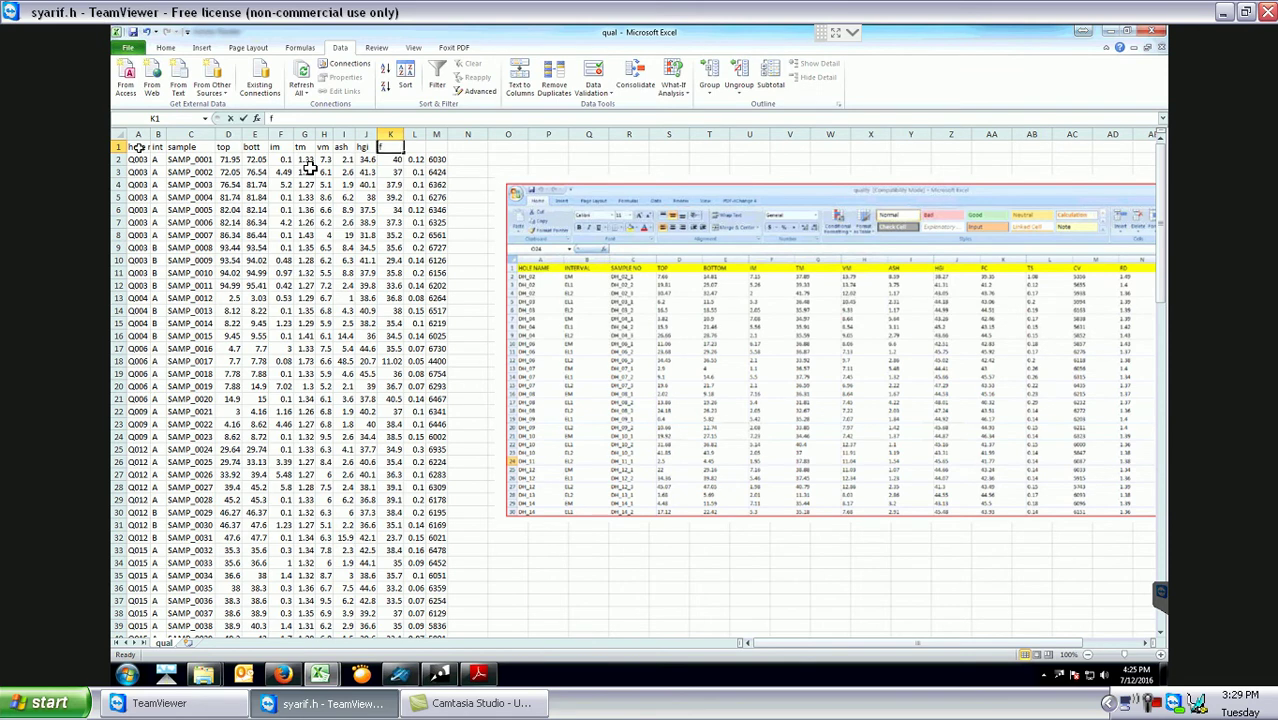
Enter the headers fc, ts, cv and rd in cells K1 to N1.
text(fc)
key(Tab)
text(ts)
key(Tab)
text(cv)
key(Tab)
text(rd)
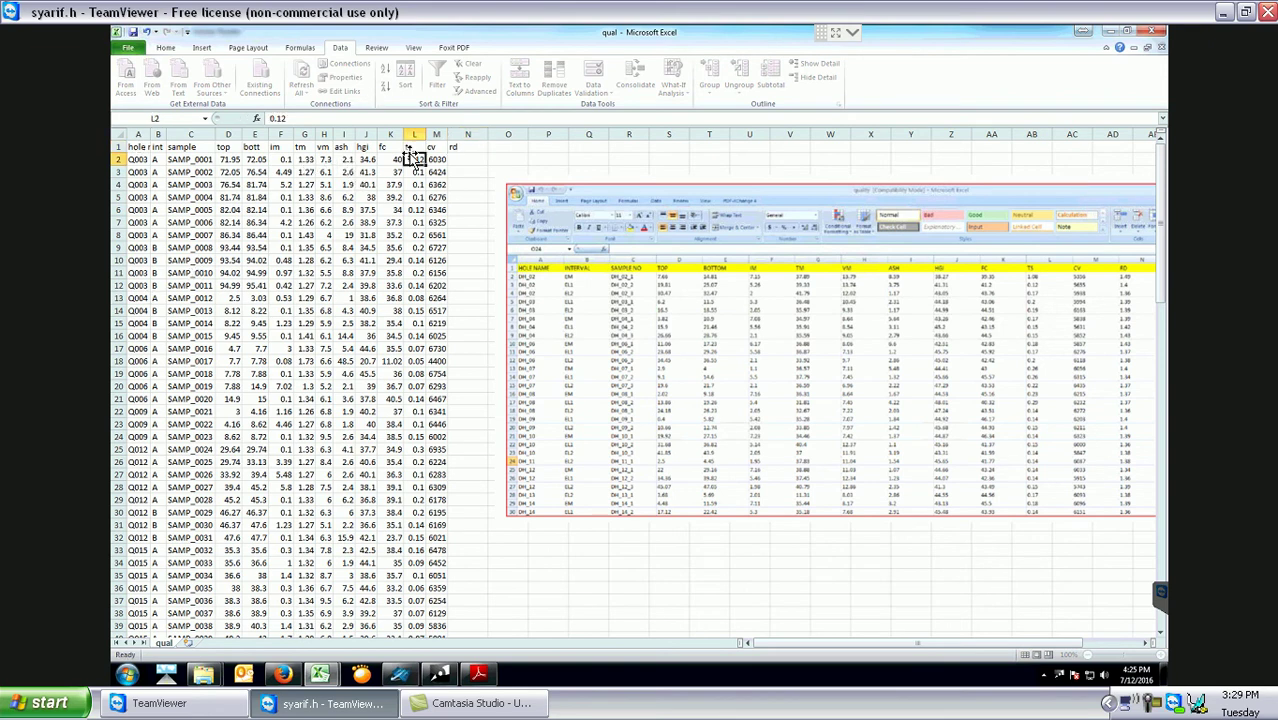
Move the whole tm column from between im and vm to between the cv and rd columns.
click(412, 160)
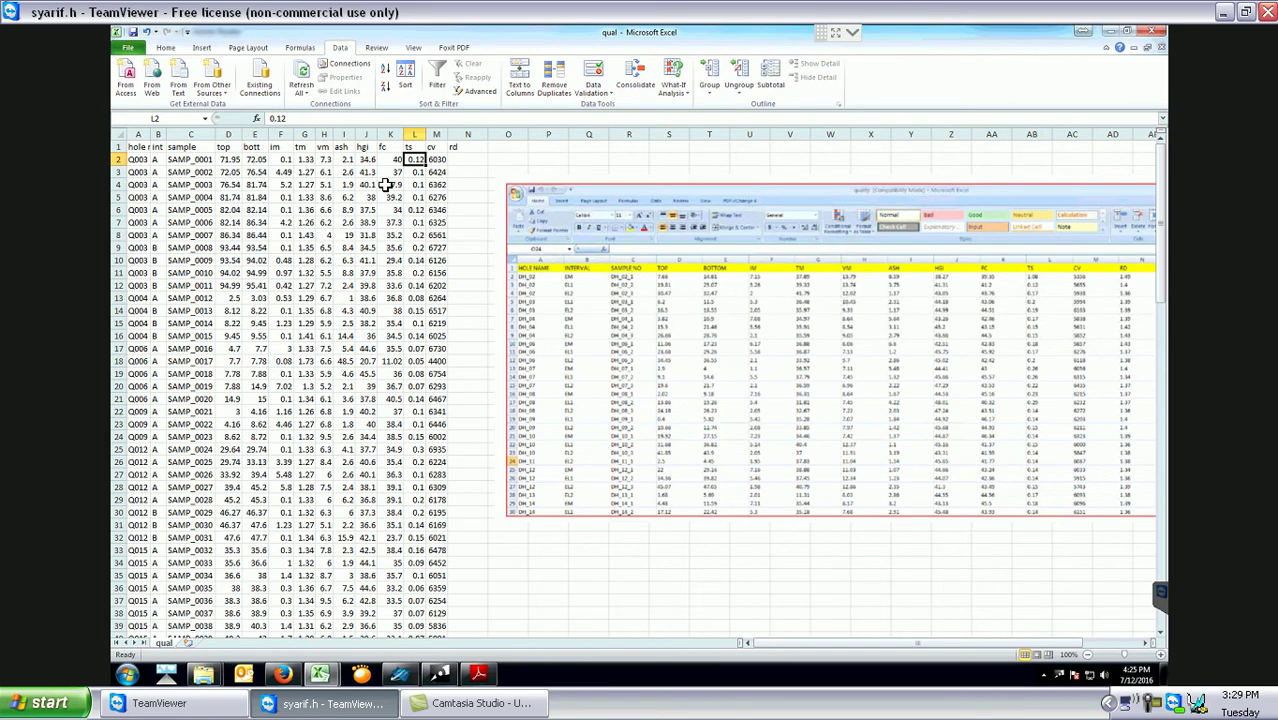
click(316, 160)
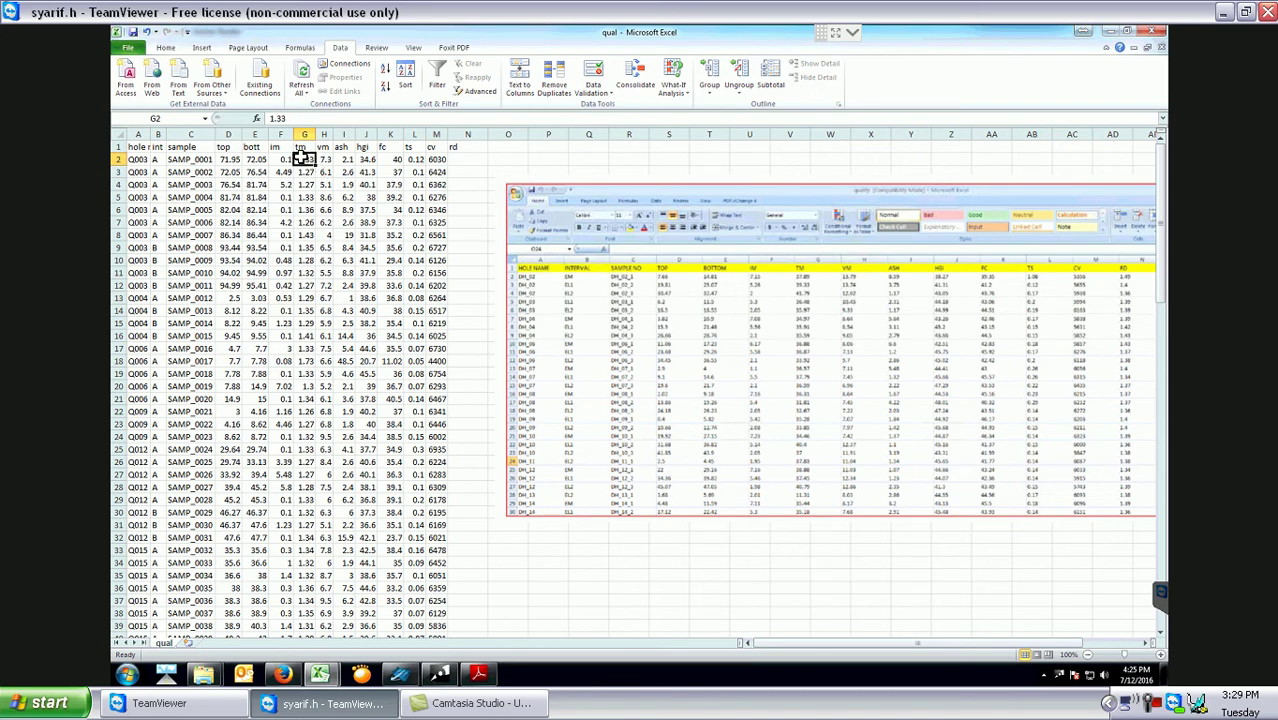
drag(303, 160, 306, 575)
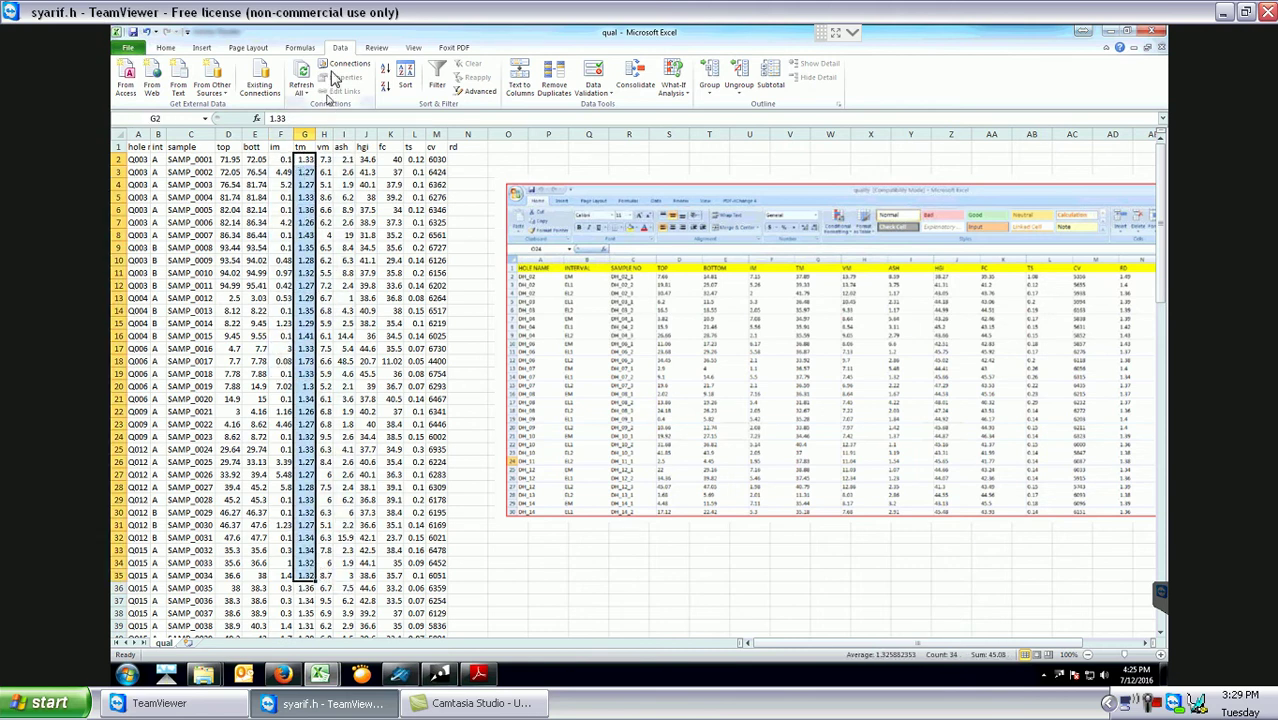
click(304, 134)
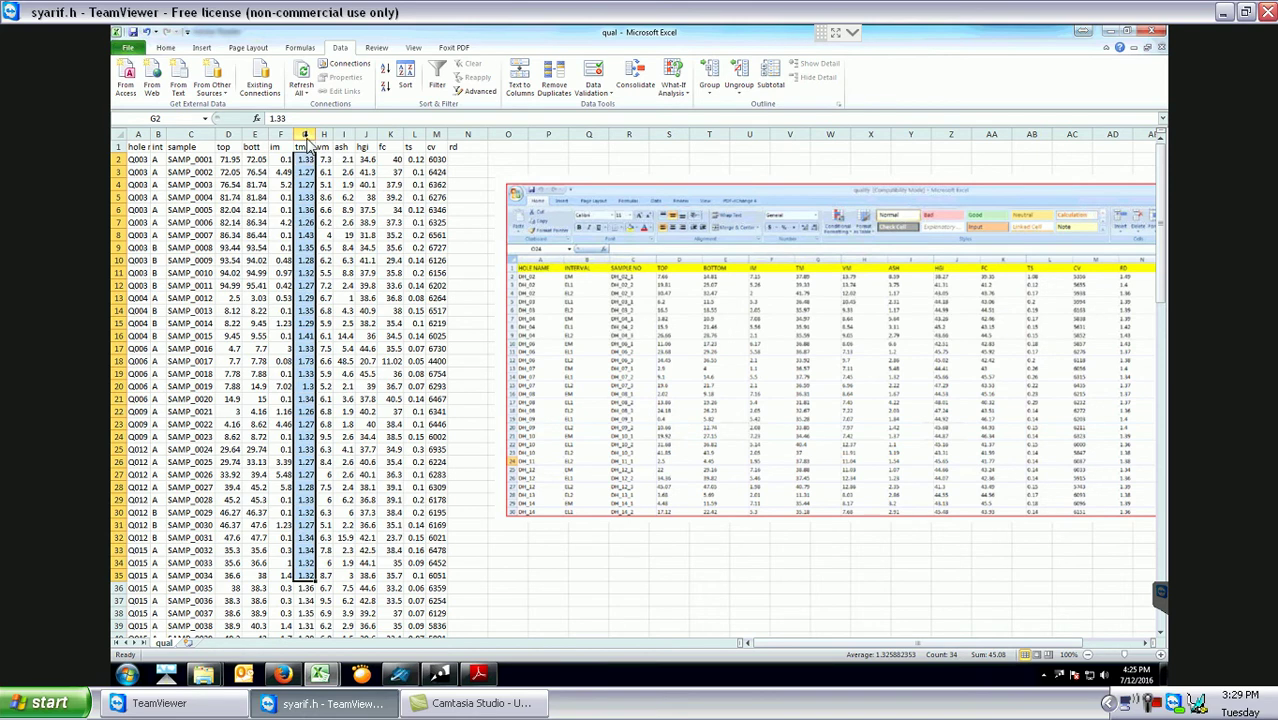
right_click(306, 137)
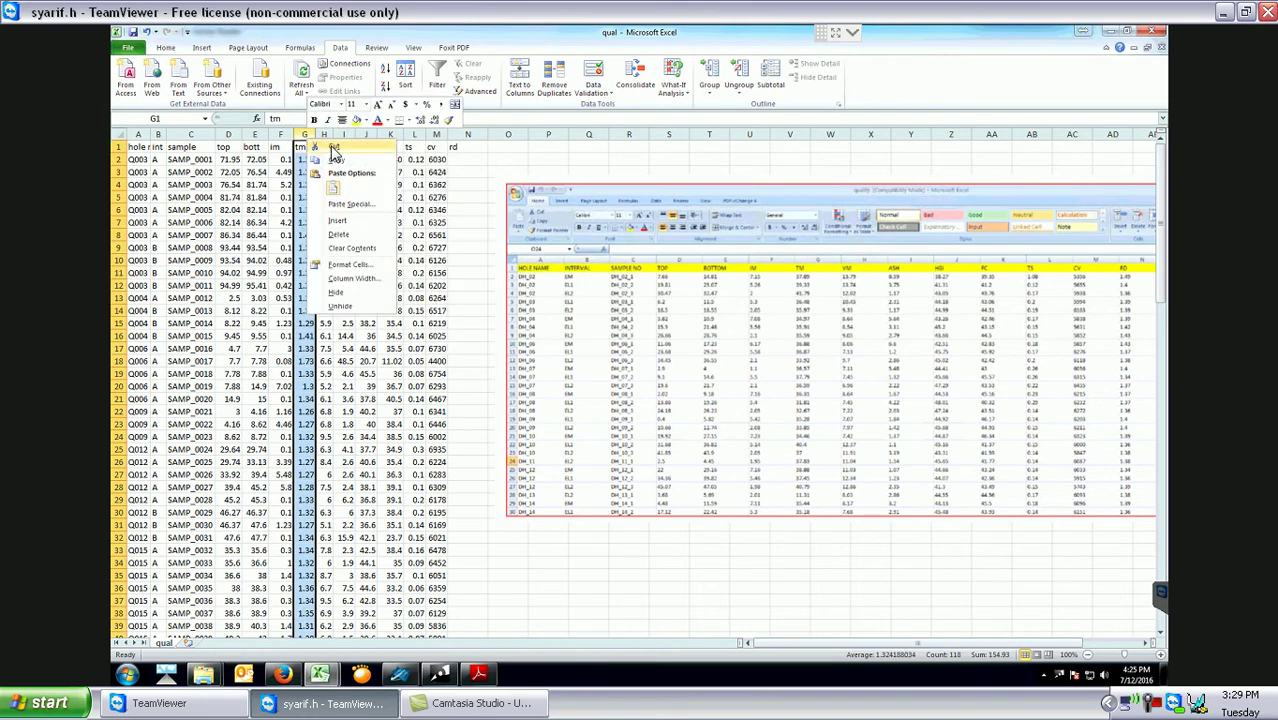
click(334, 149)
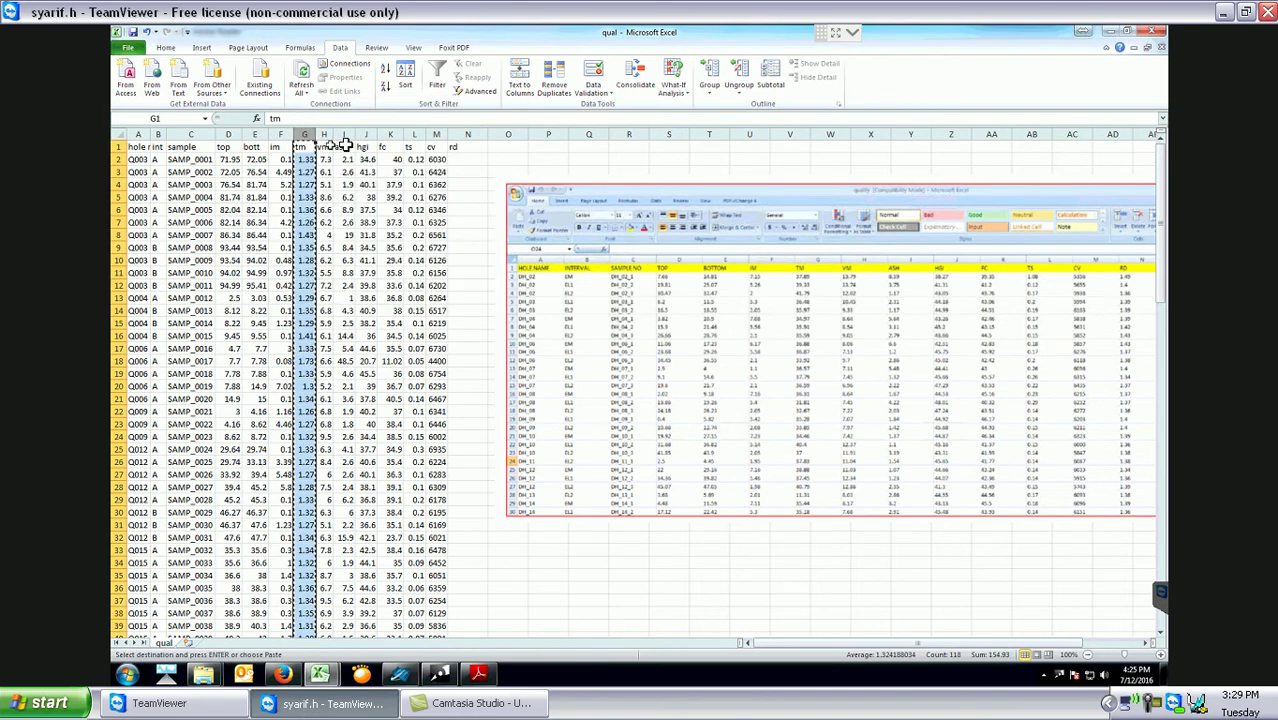
click(477, 134)
right_click(481, 134)
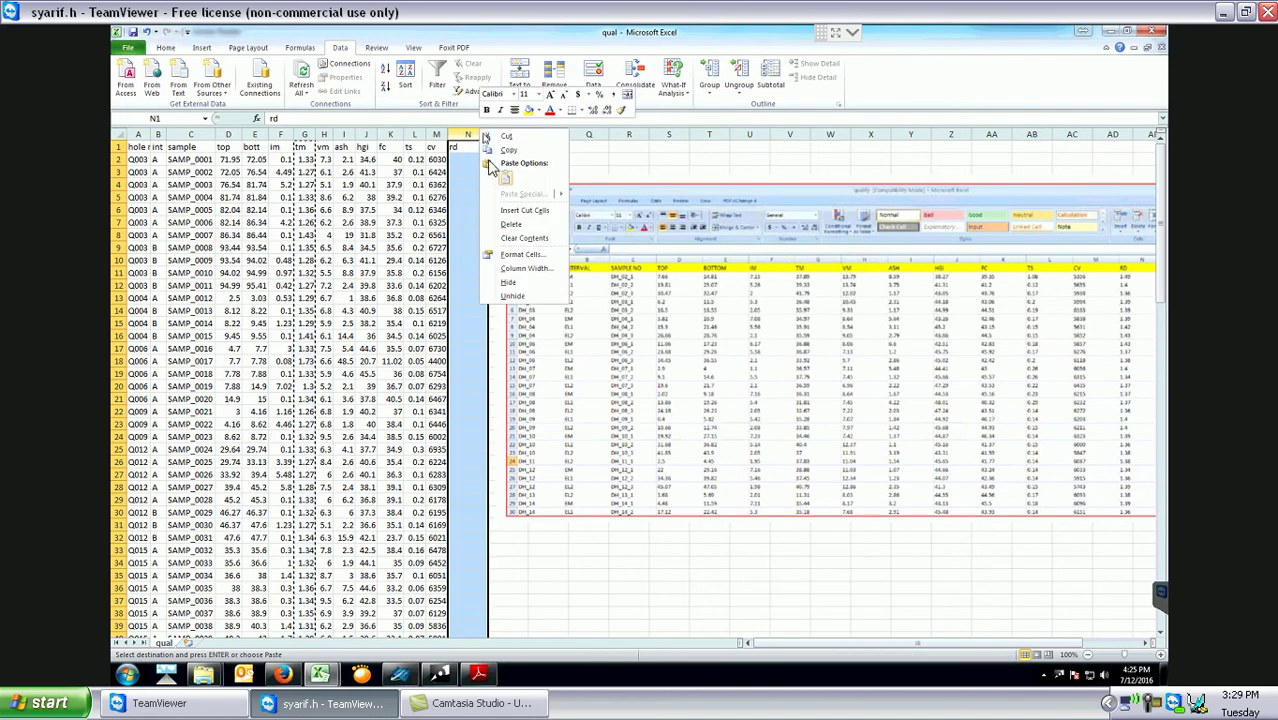
click(500, 212)
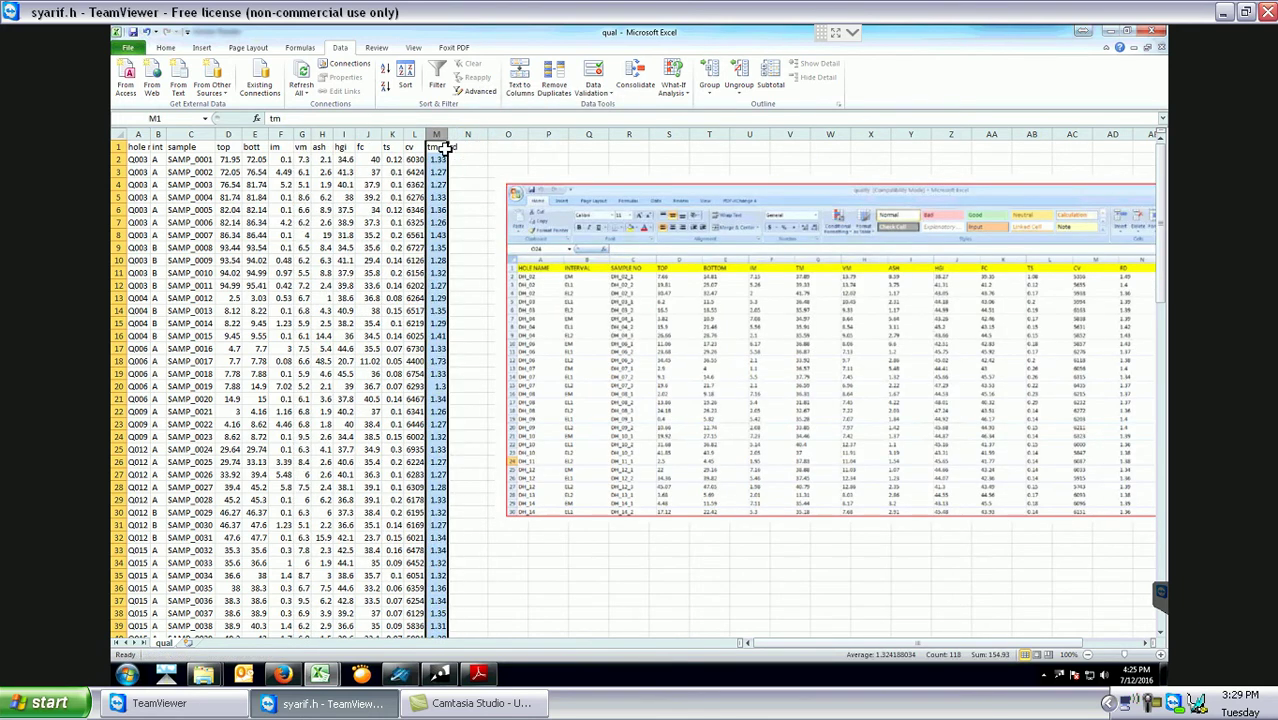
Change the moved column's header in cell M1 to rd.
click(444, 147)
text(rd)
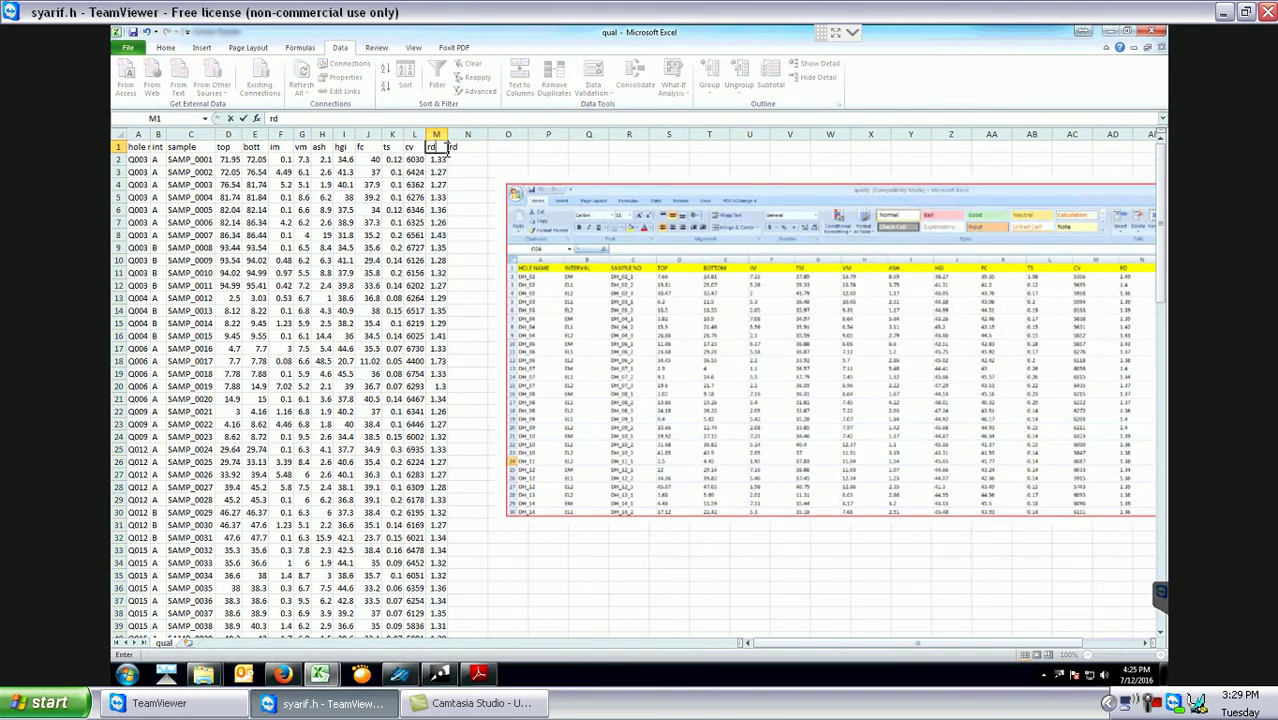
key(Return)
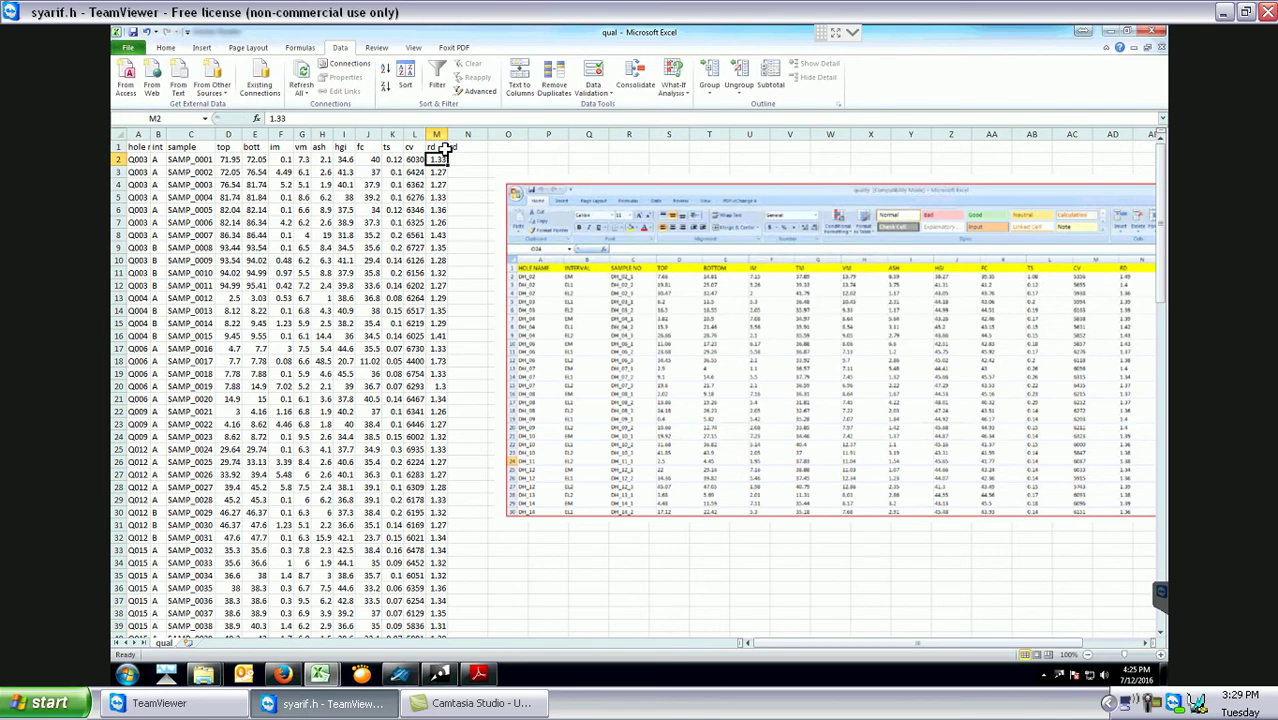
Replace the duplicate rd header in cell N1 with im.
click(460, 148)
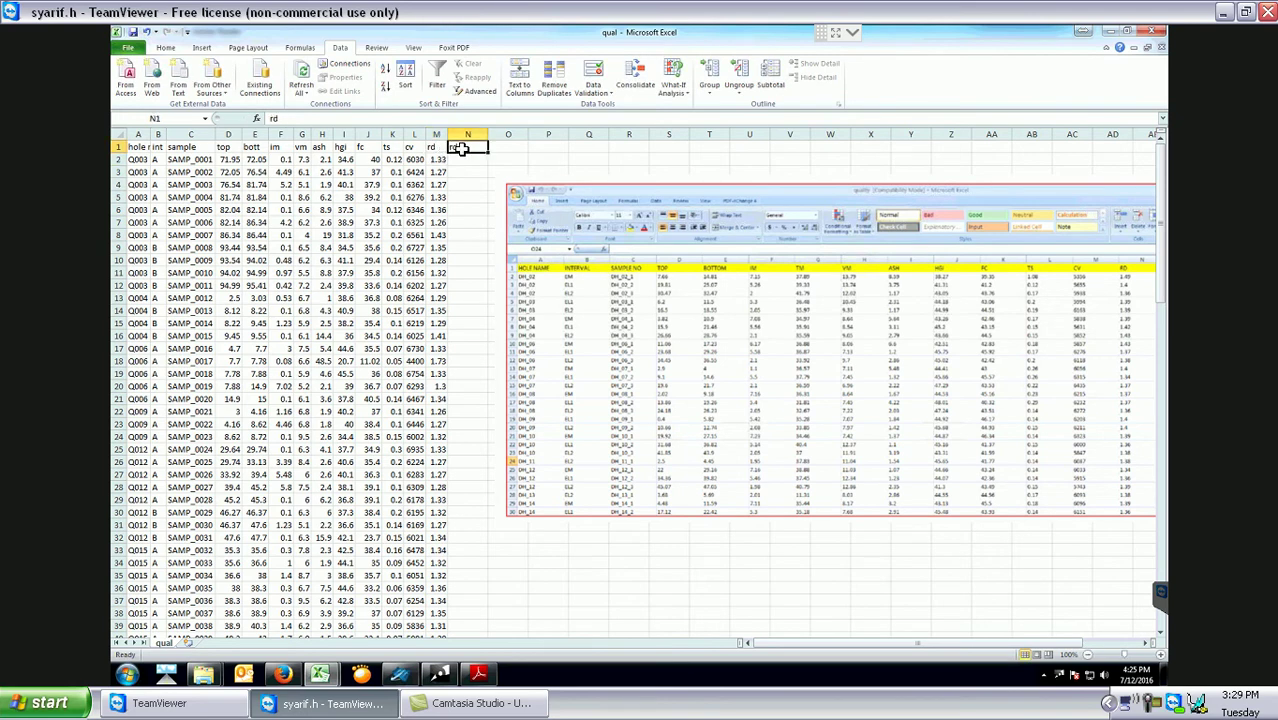
key(Delete)
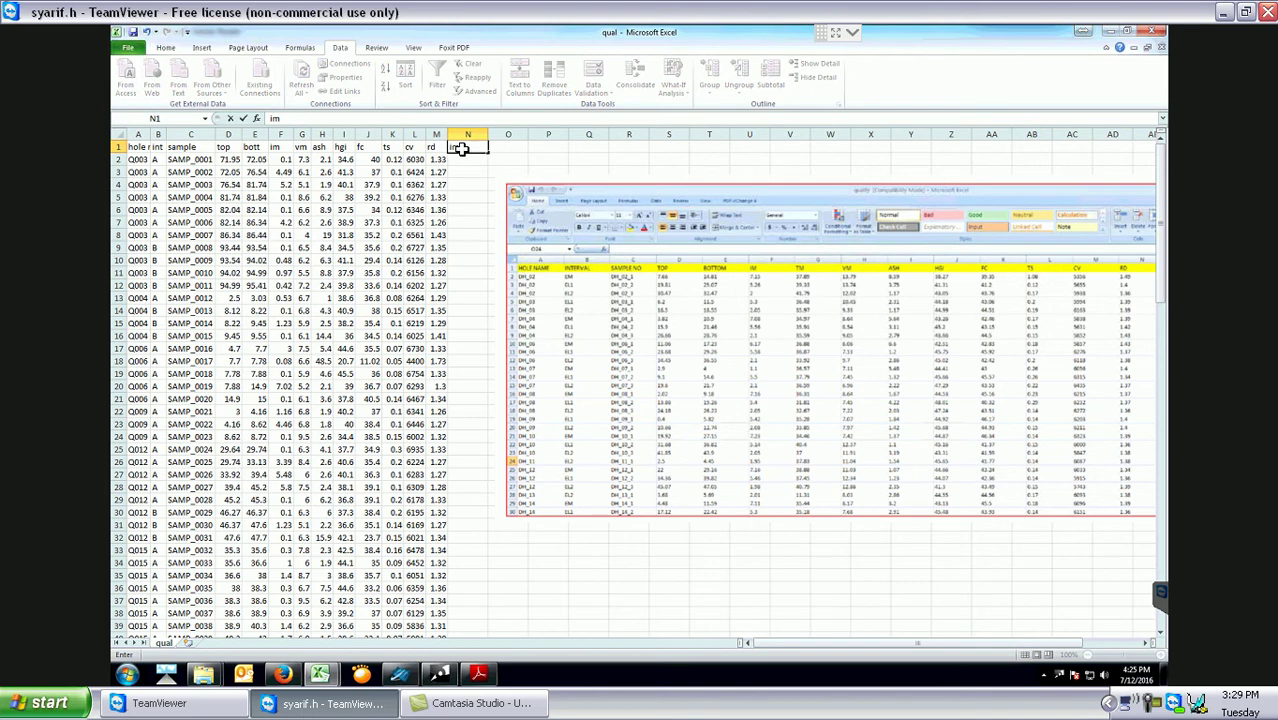
key(Return)
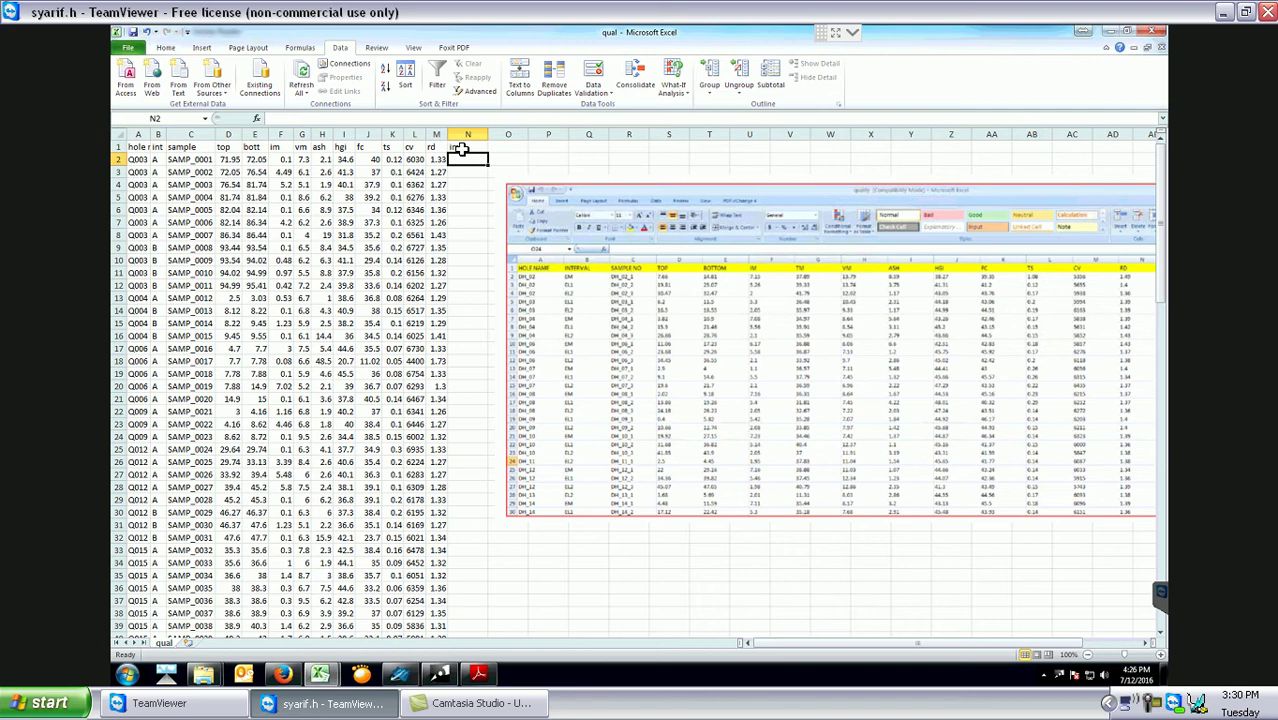
Delete the empty-valued column N and the pasted sample table picture from the qual sheet.
right_click(468, 134)
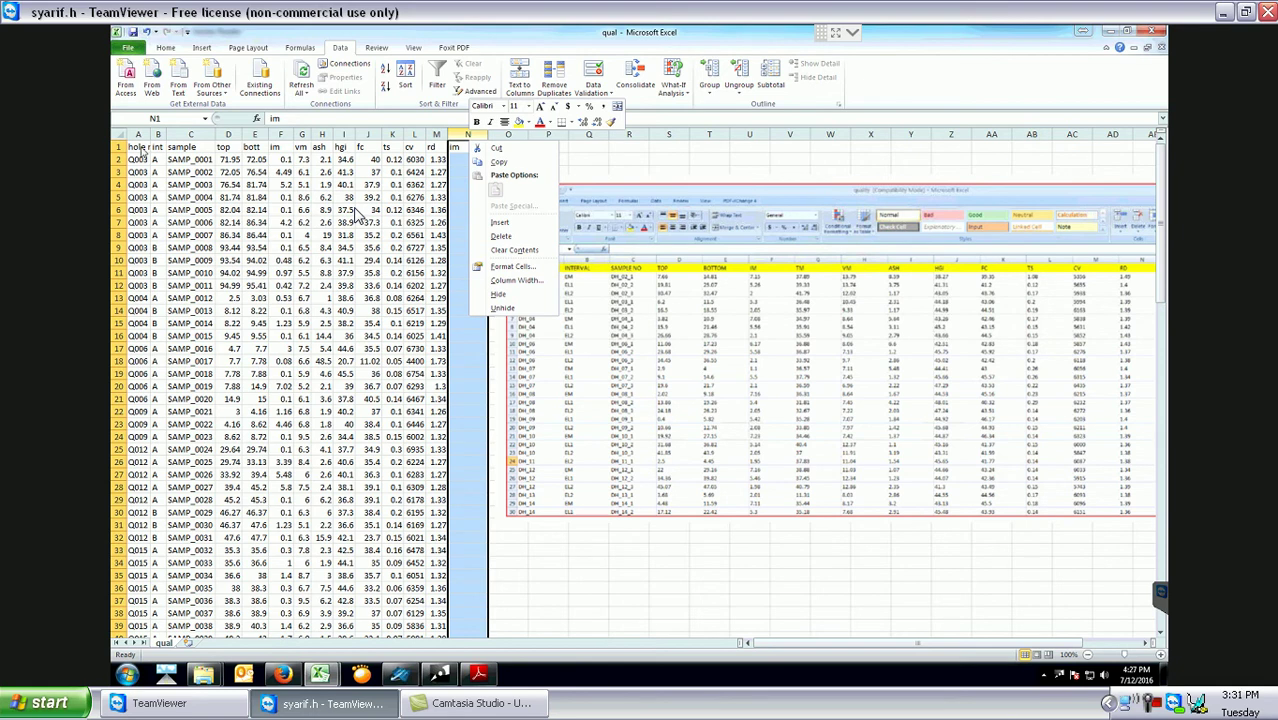
right_click(457, 143)
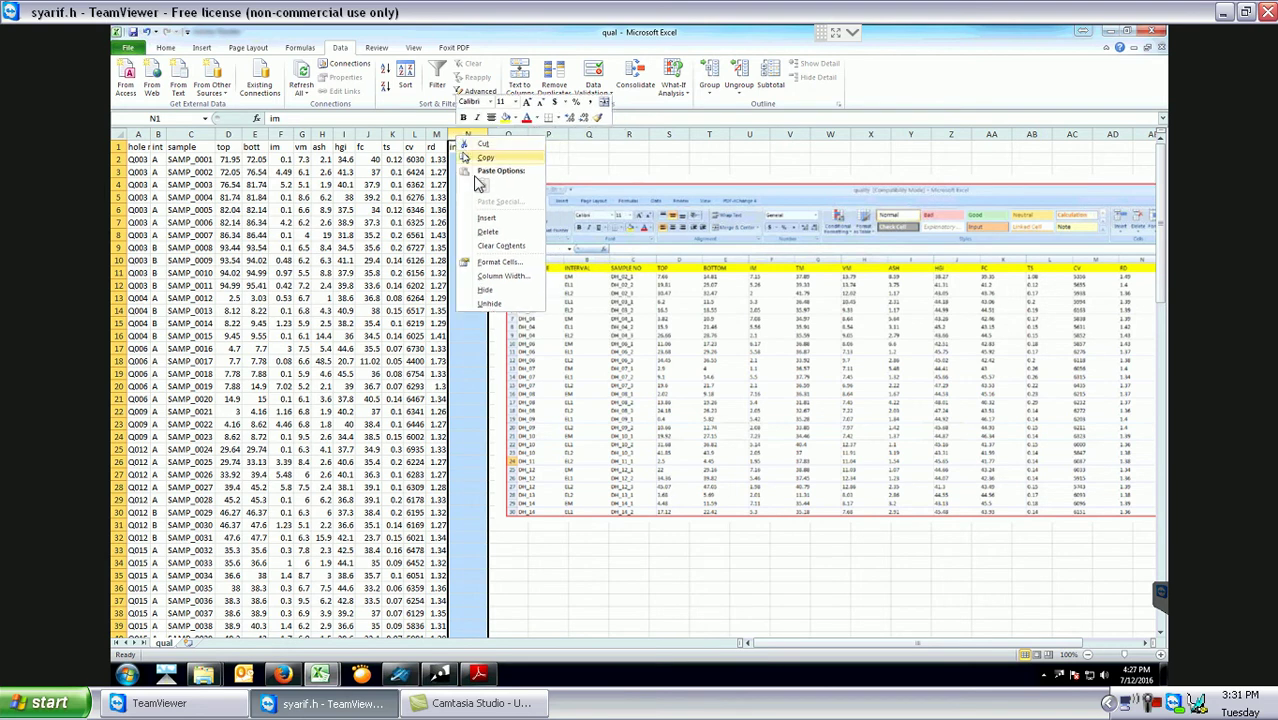
click(487, 232)
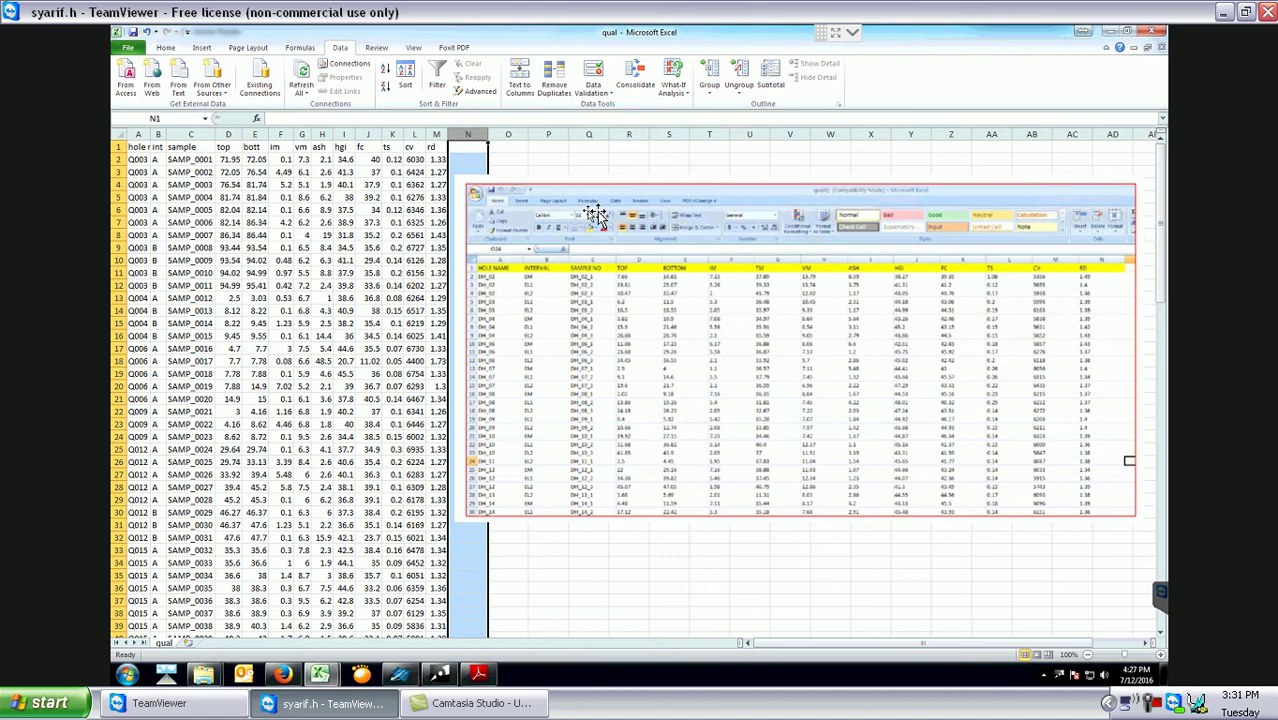
click(713, 213)
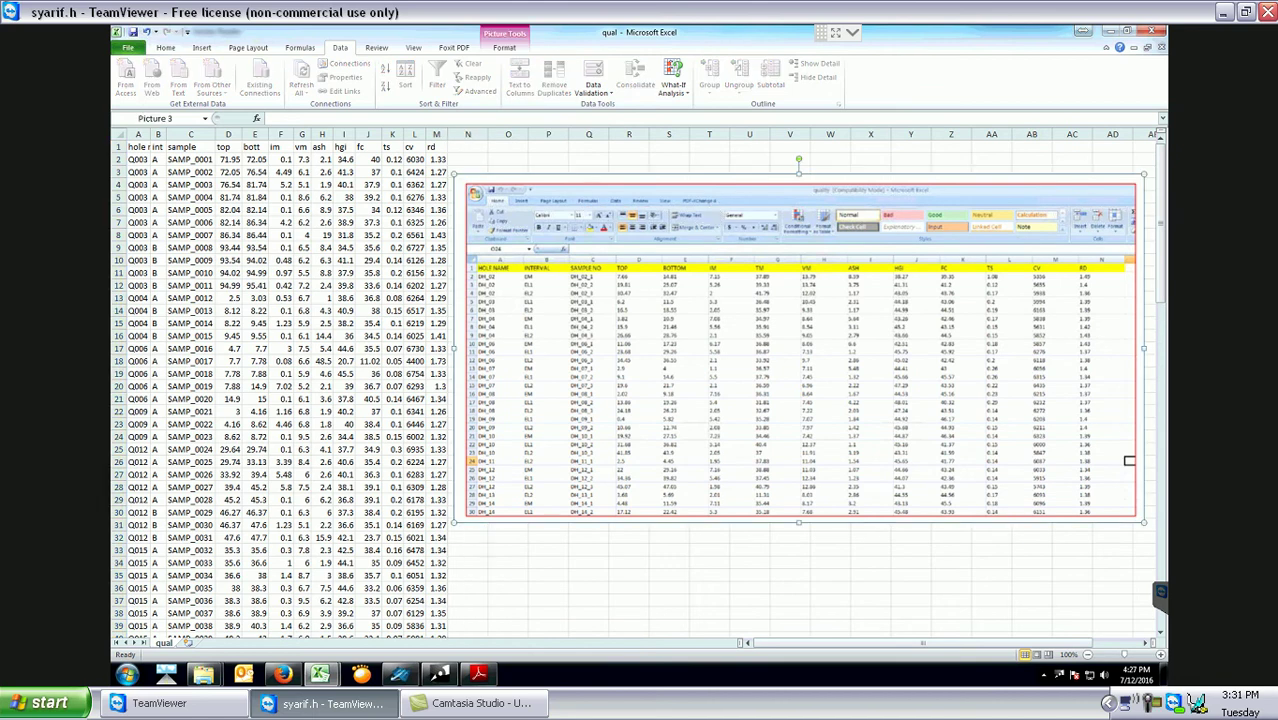
key(Delete)
click(714, 210)
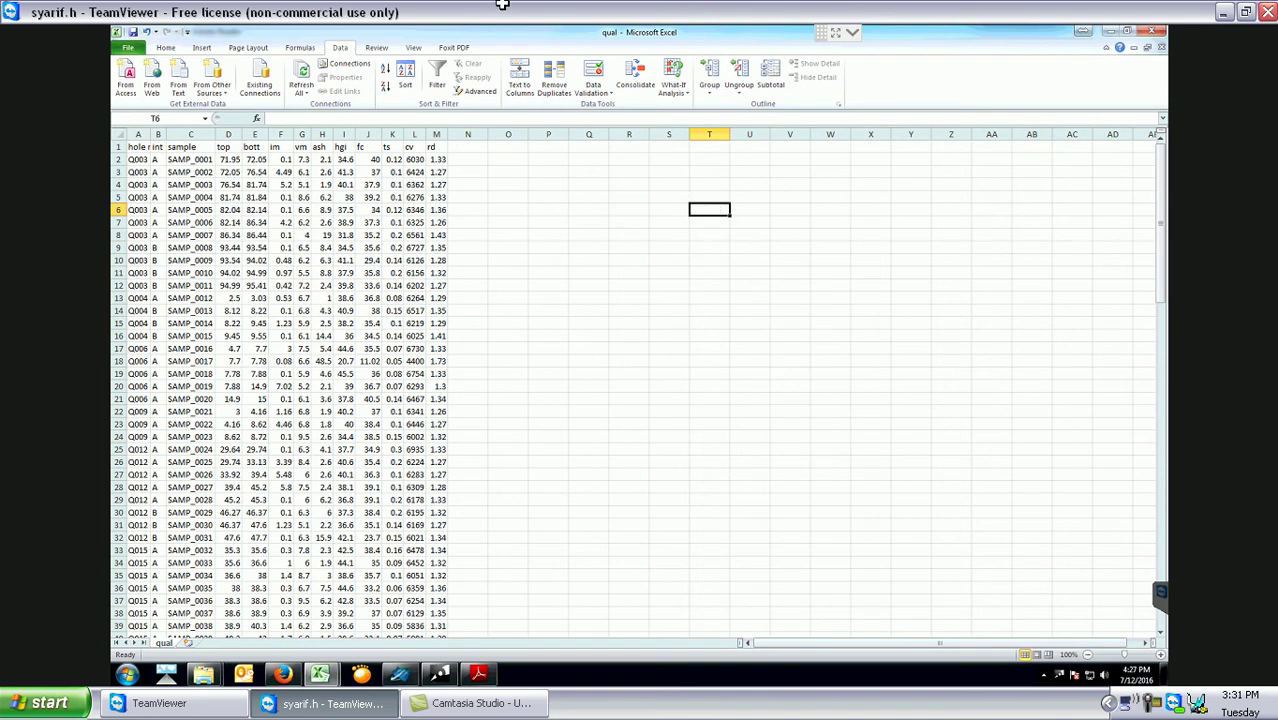
Try inserting an empty column before the vm column, and undo the insertion.
right_click(305, 133)
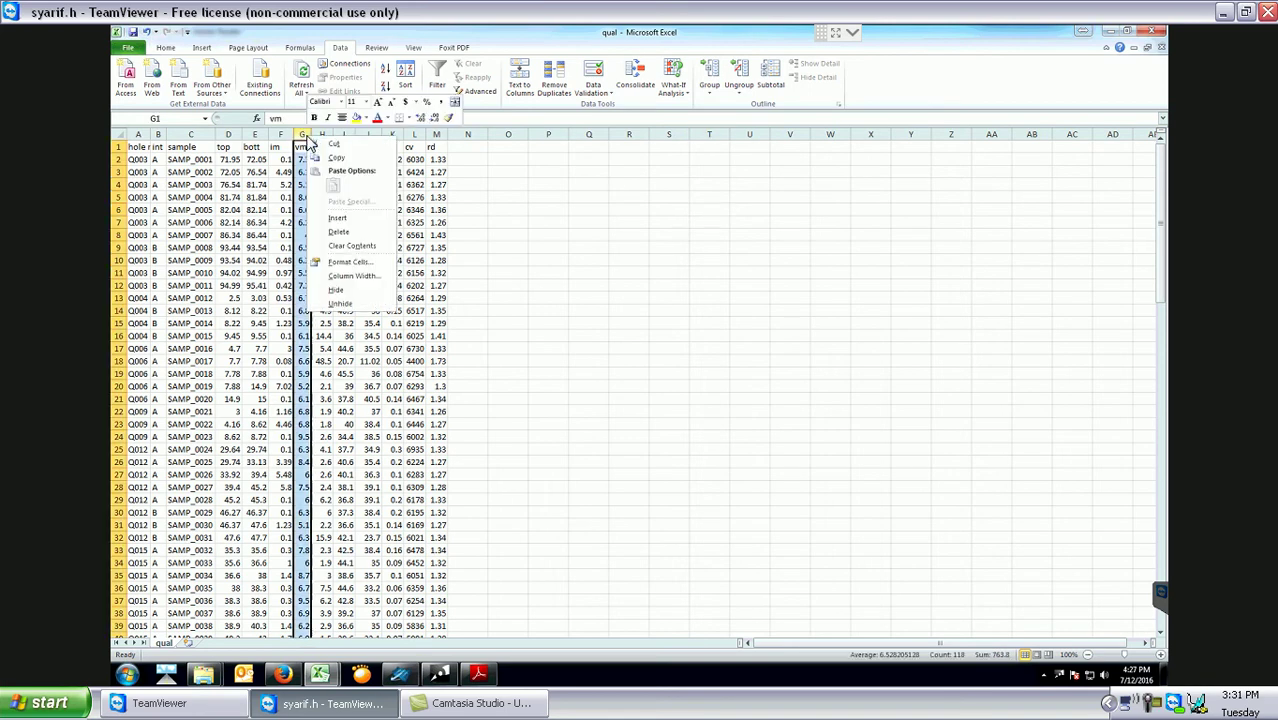
click(333, 218)
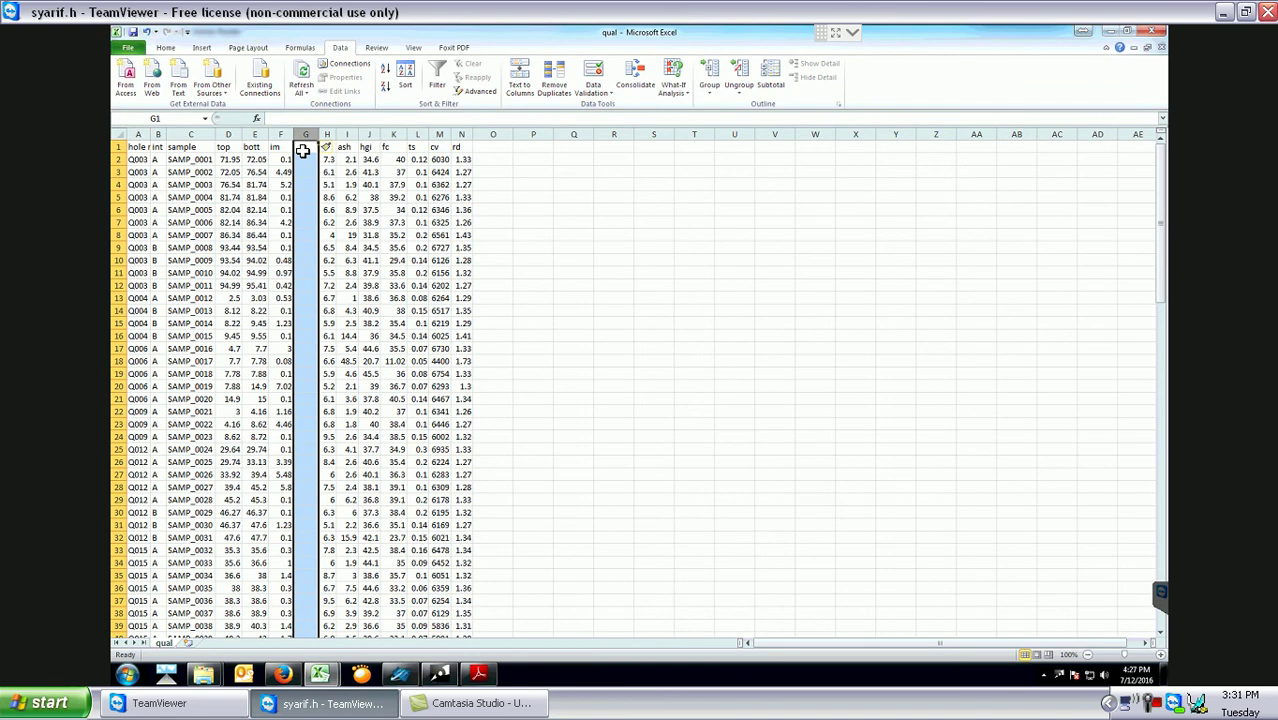
key(ctrl+z)
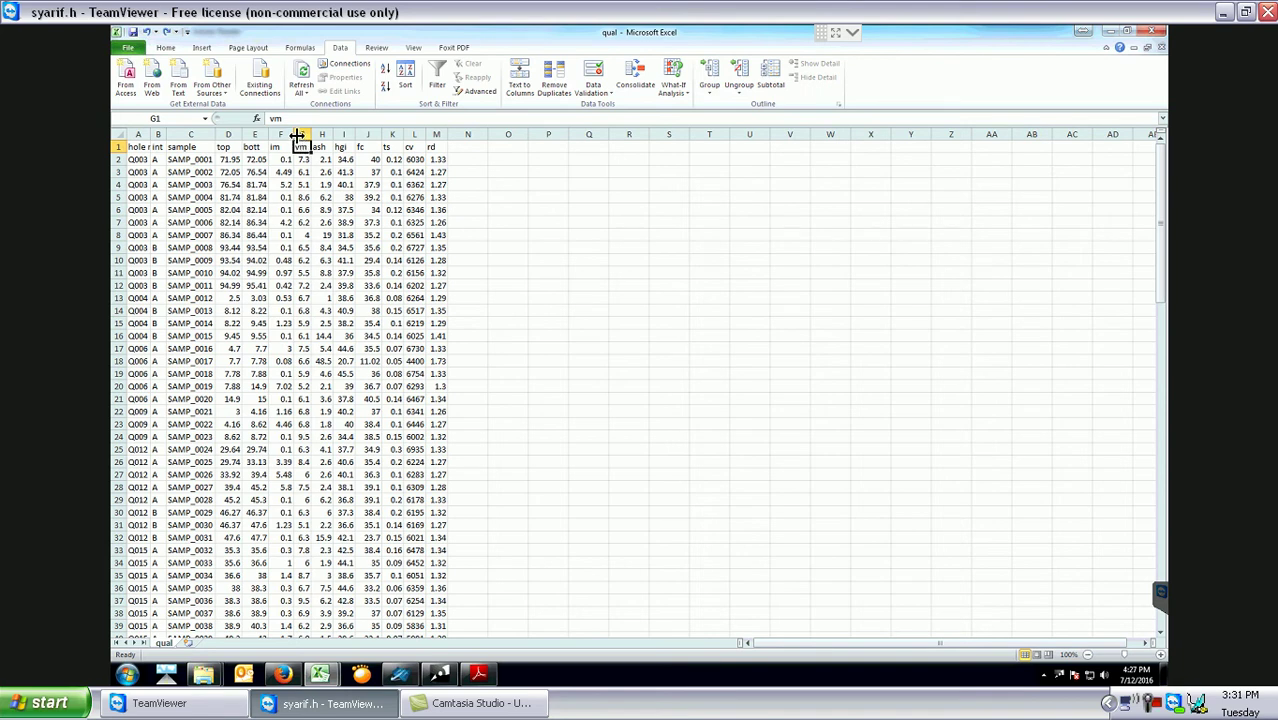
Insert an empty column between im and vm and enter tm as its header in cell G1.
right_click(302, 135)
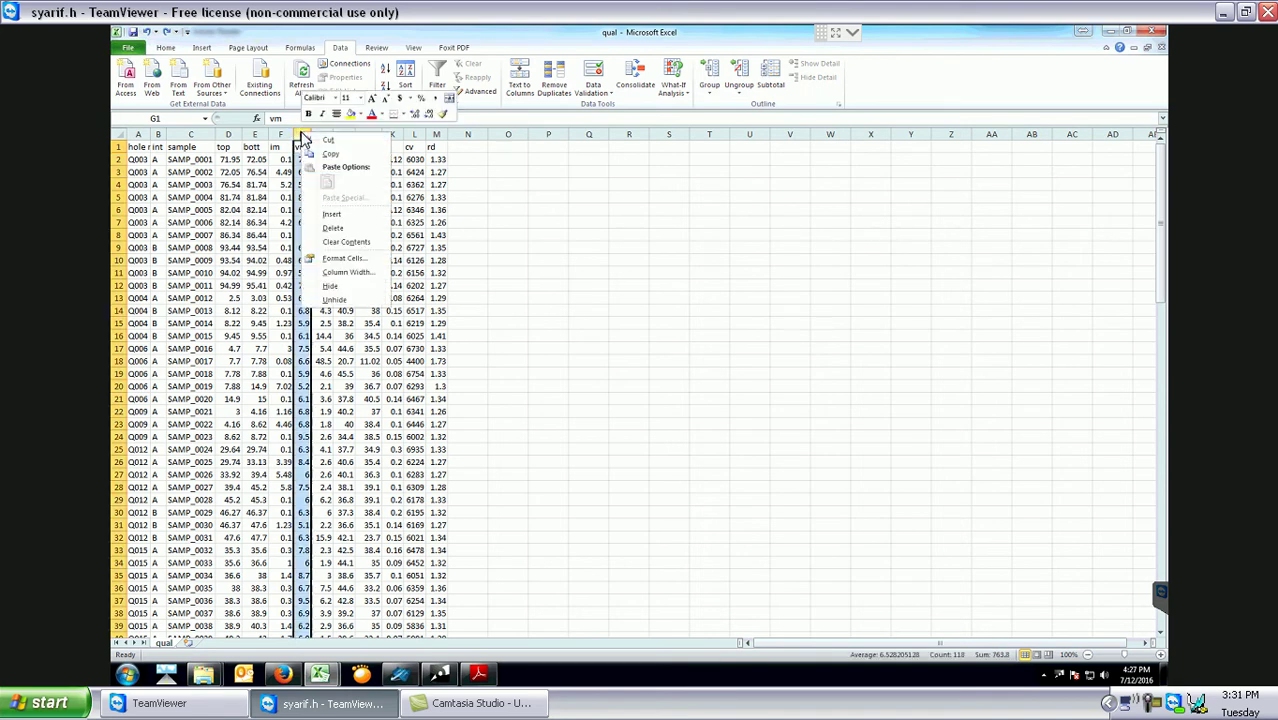
click(326, 213)
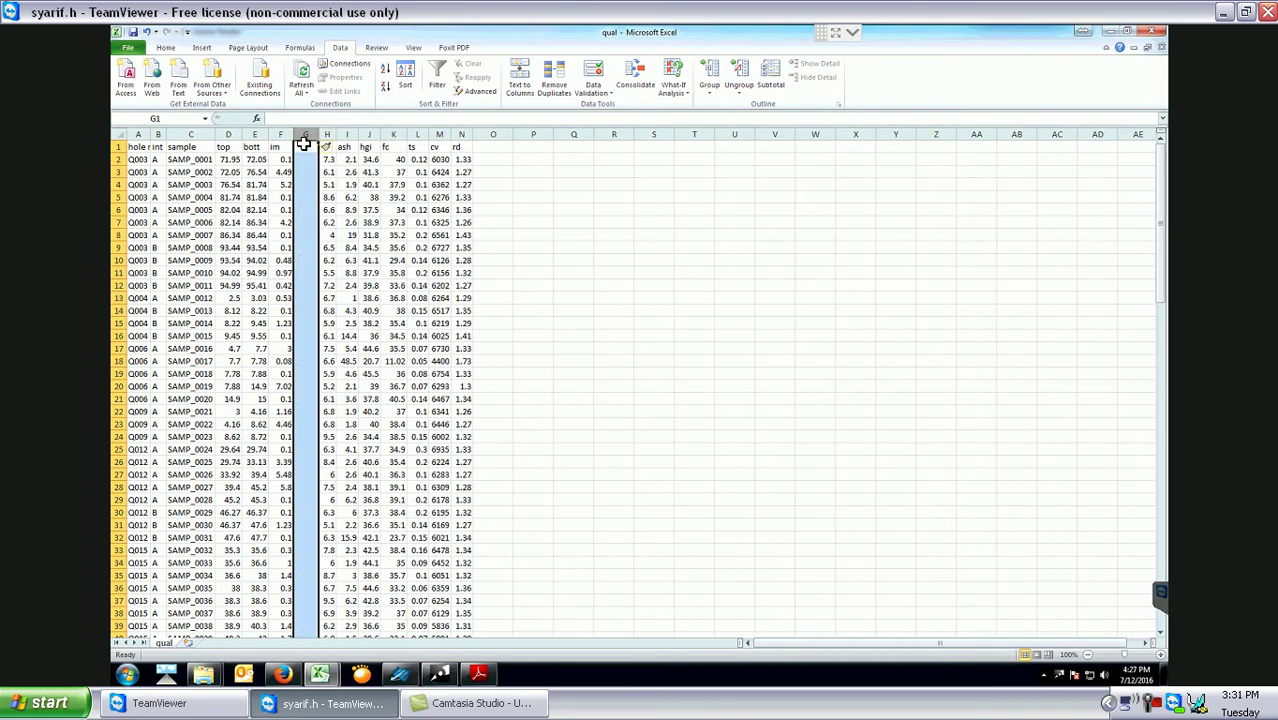
click(304, 146)
text(tm)
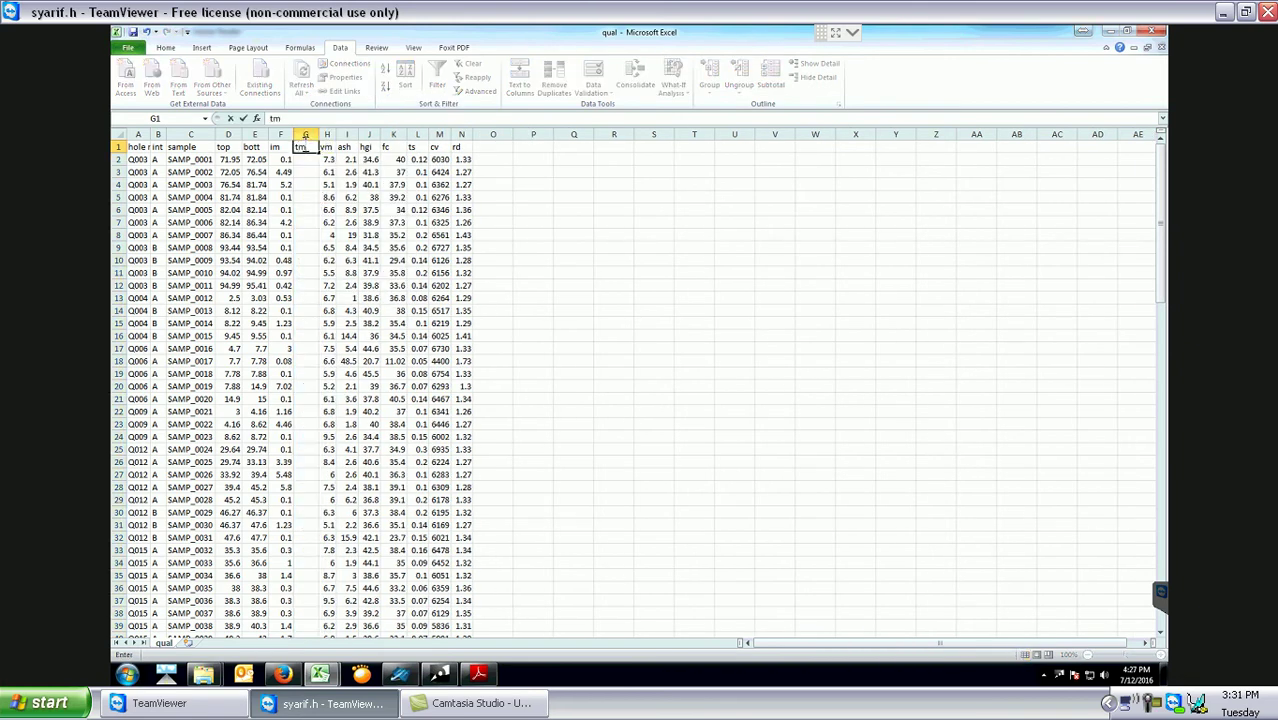
key(Return)
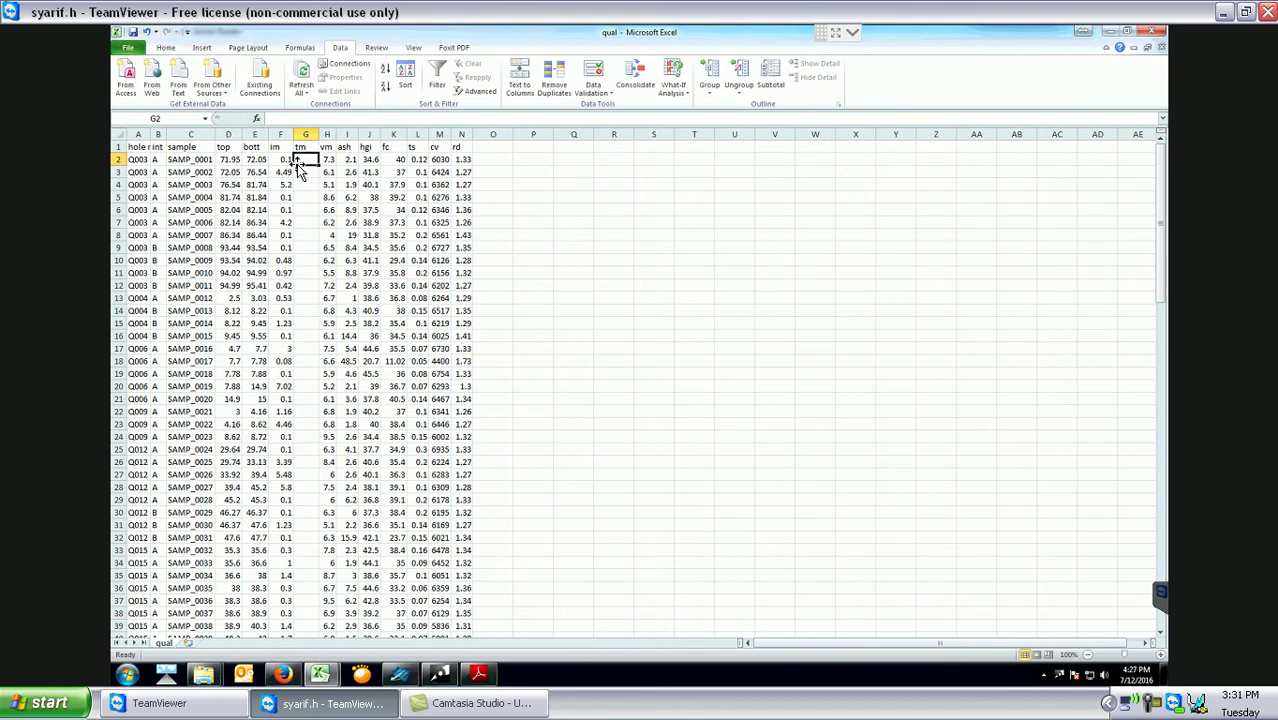
Look up the TM values in the PDF's sample table and fill the qual sheet's tm column with 37 for every data row.
key(alt)
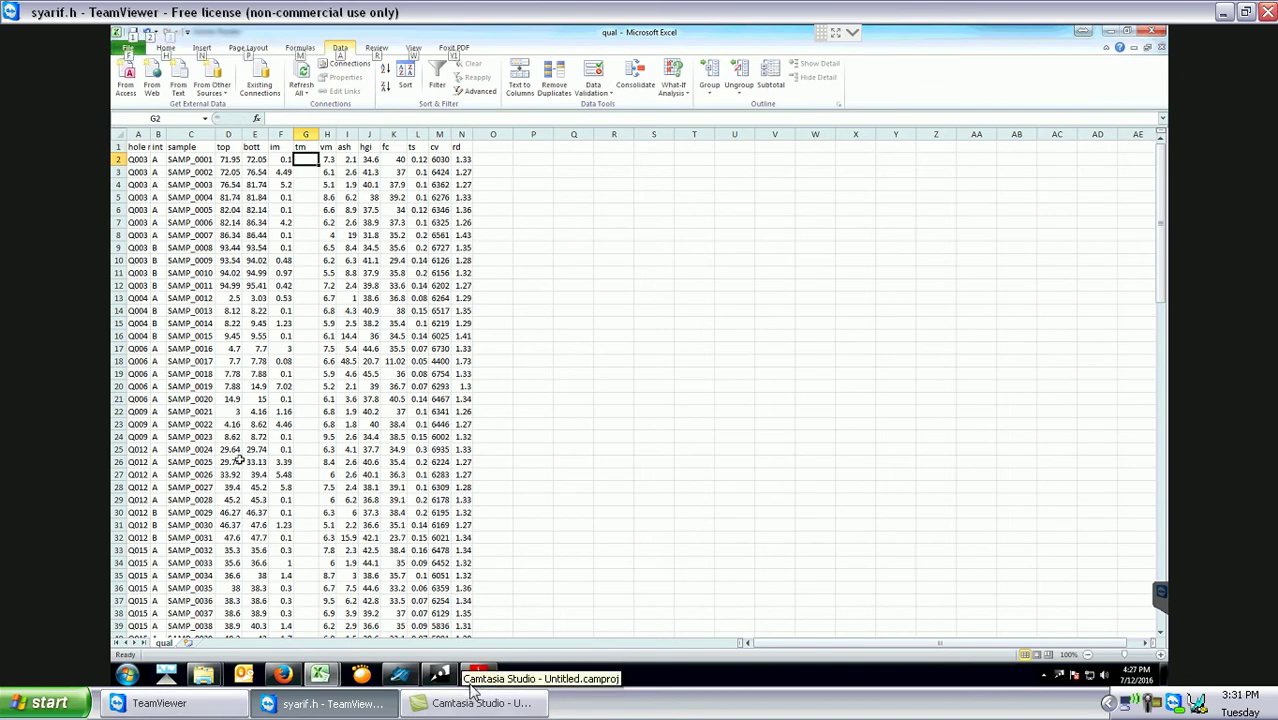
click(477, 678)
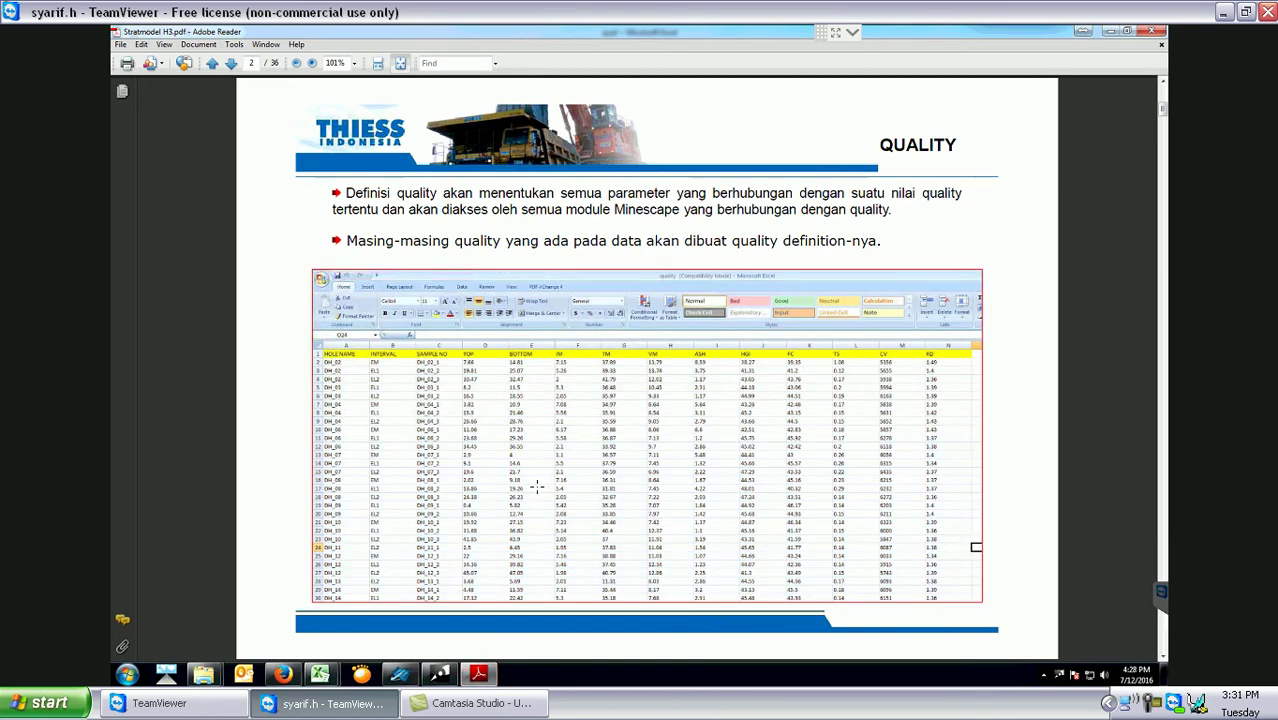
click(537, 486)
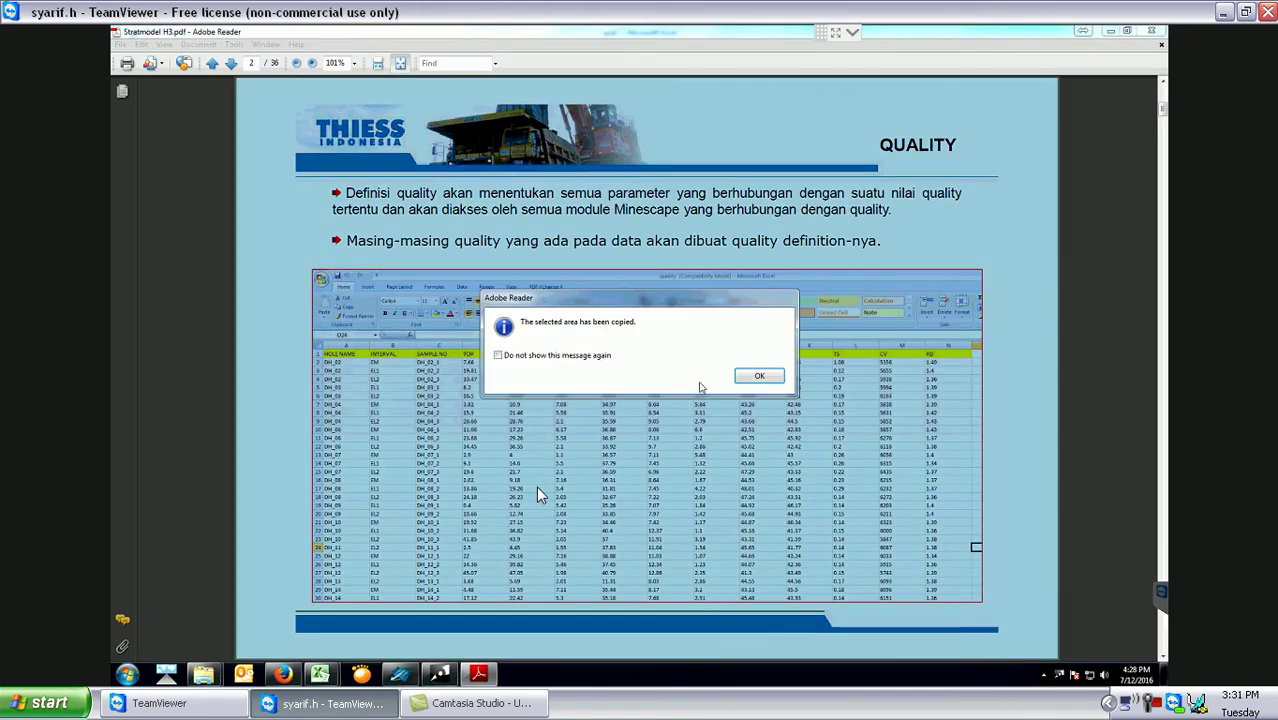
click(759, 374)
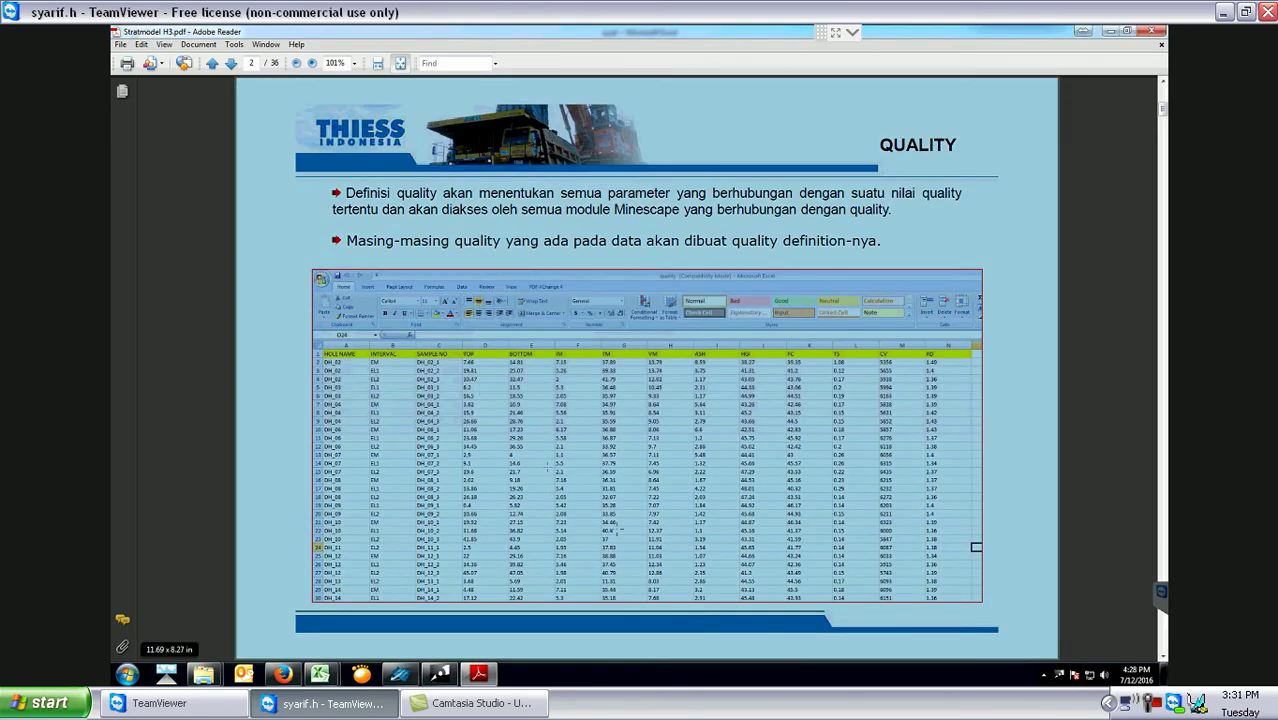
click(547, 466)
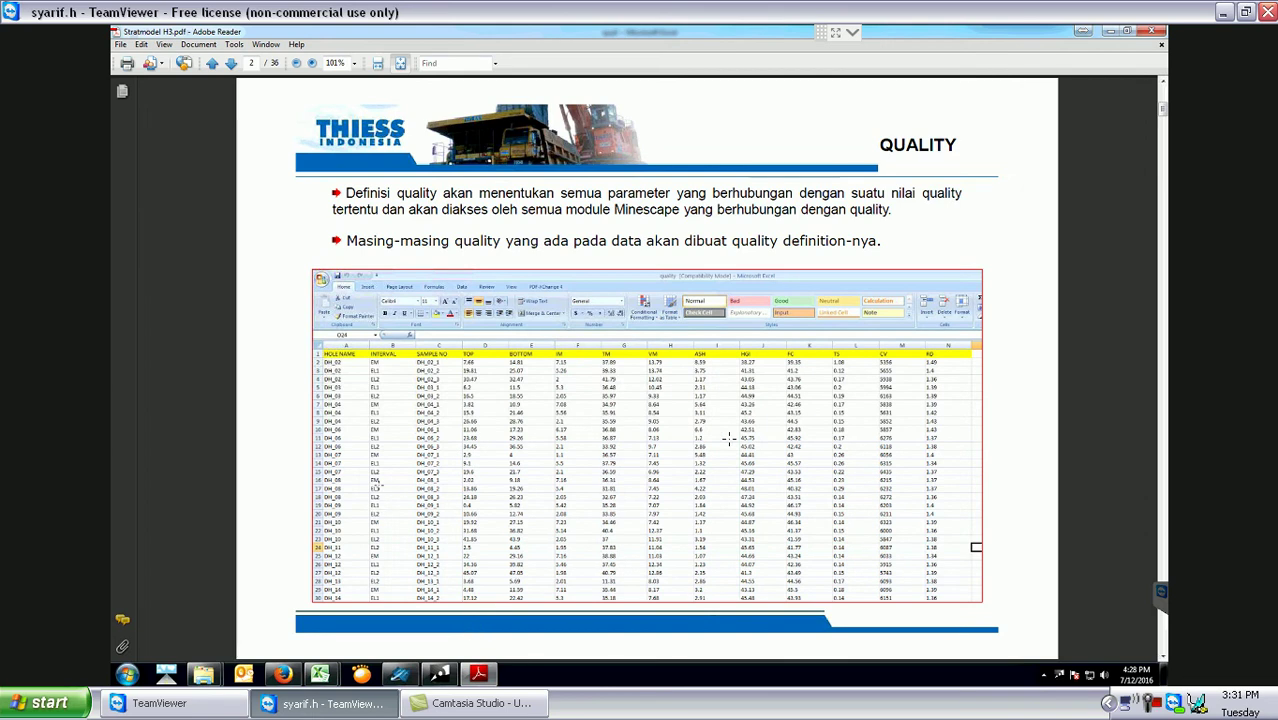
click(320, 674)
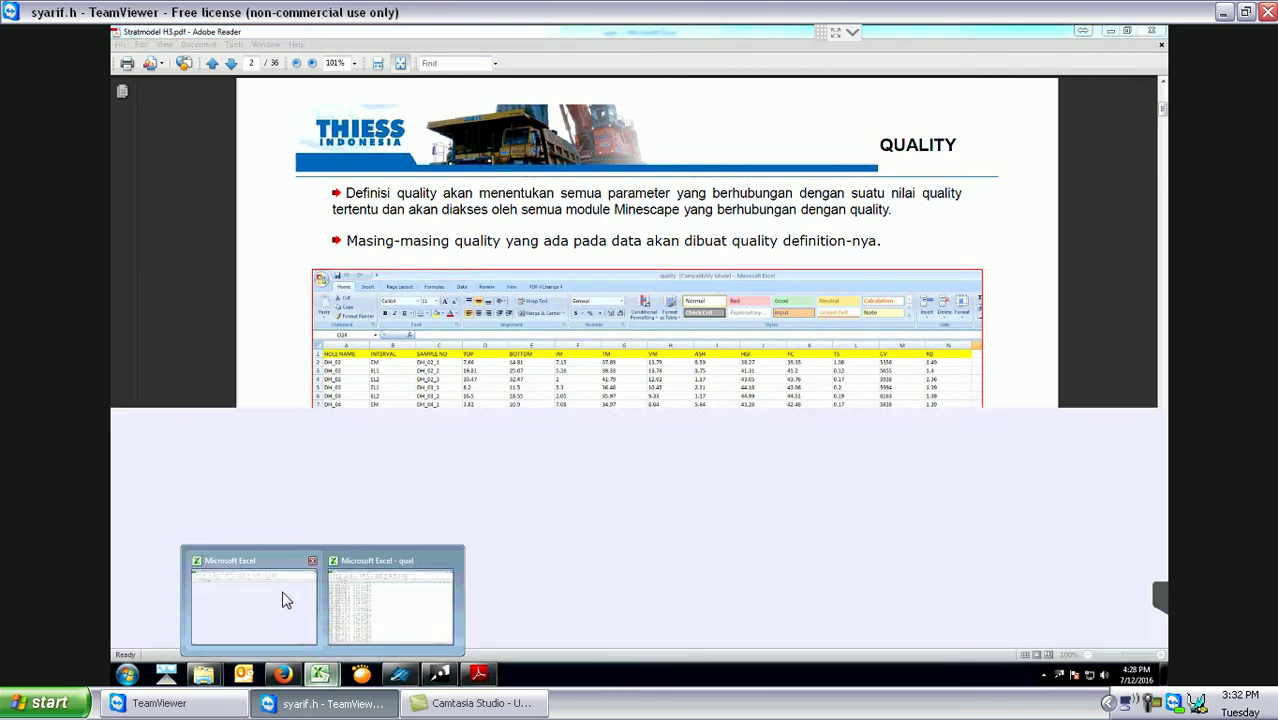
mouse_move(285, 600)
click(390, 605)
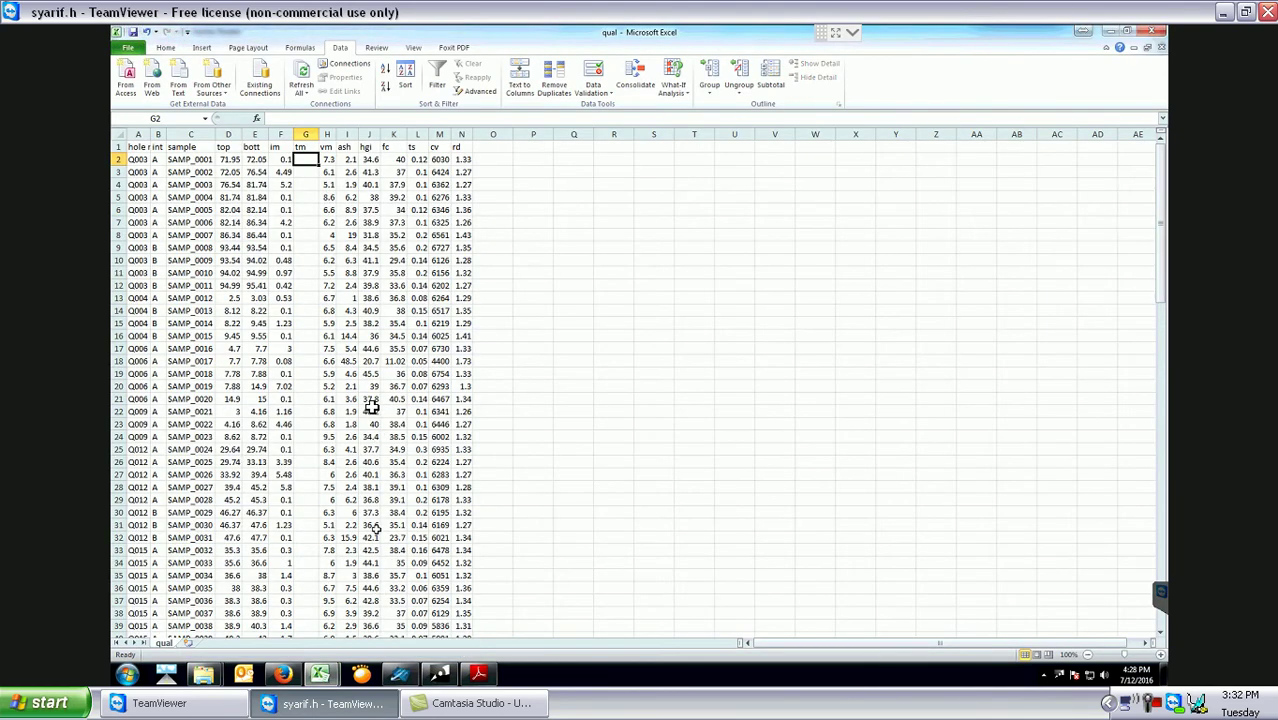
text(37)
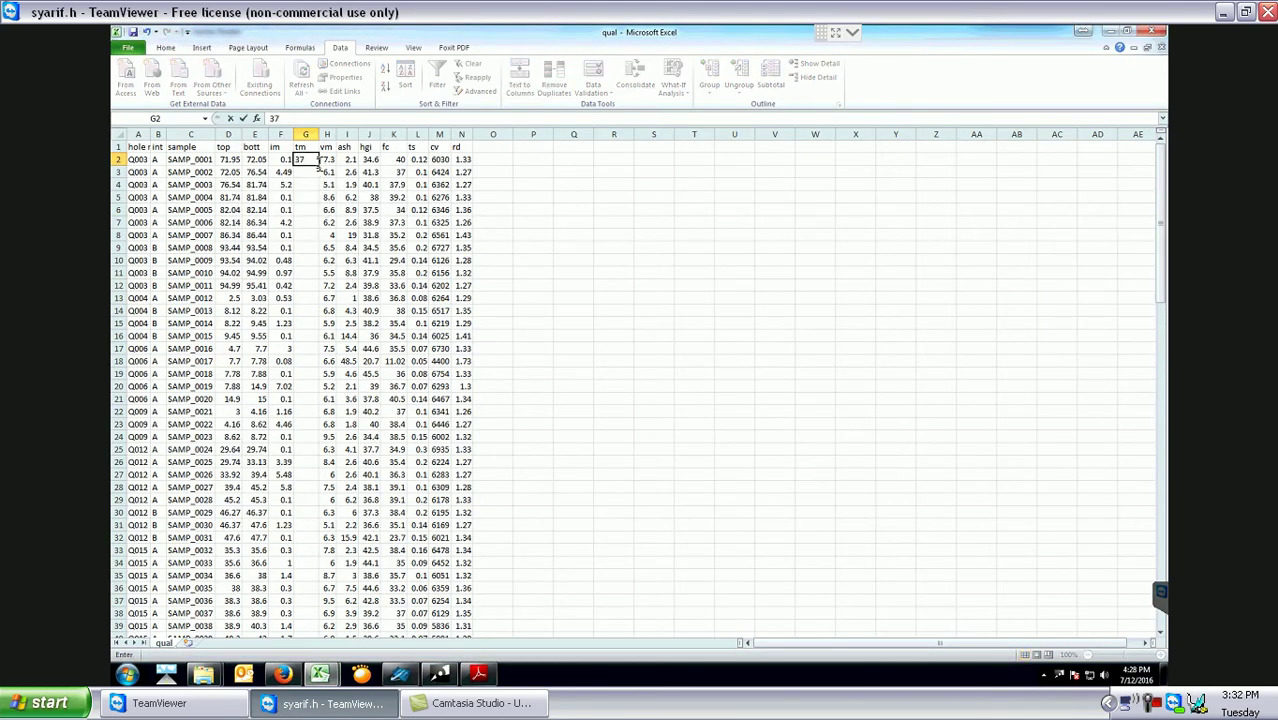
double_click(320, 165)
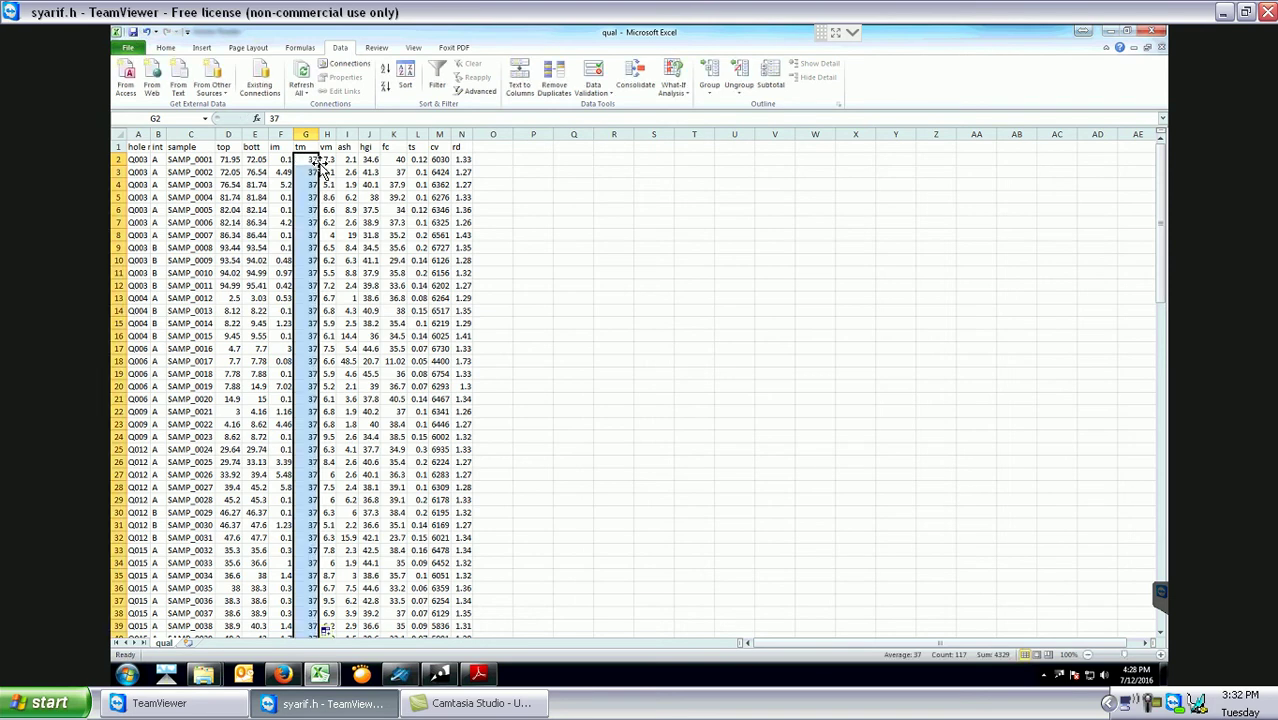
click(347, 212)
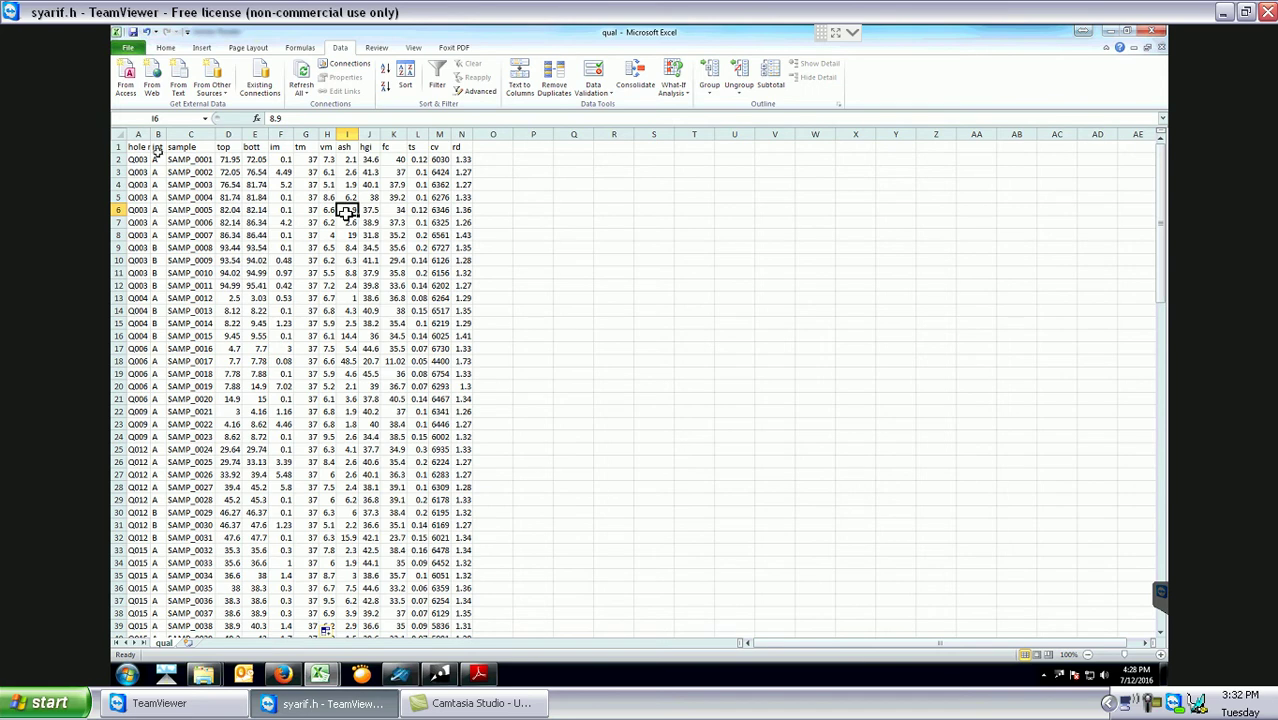
Autofit the widths of all columns in the qual sheet.
click(118, 135)
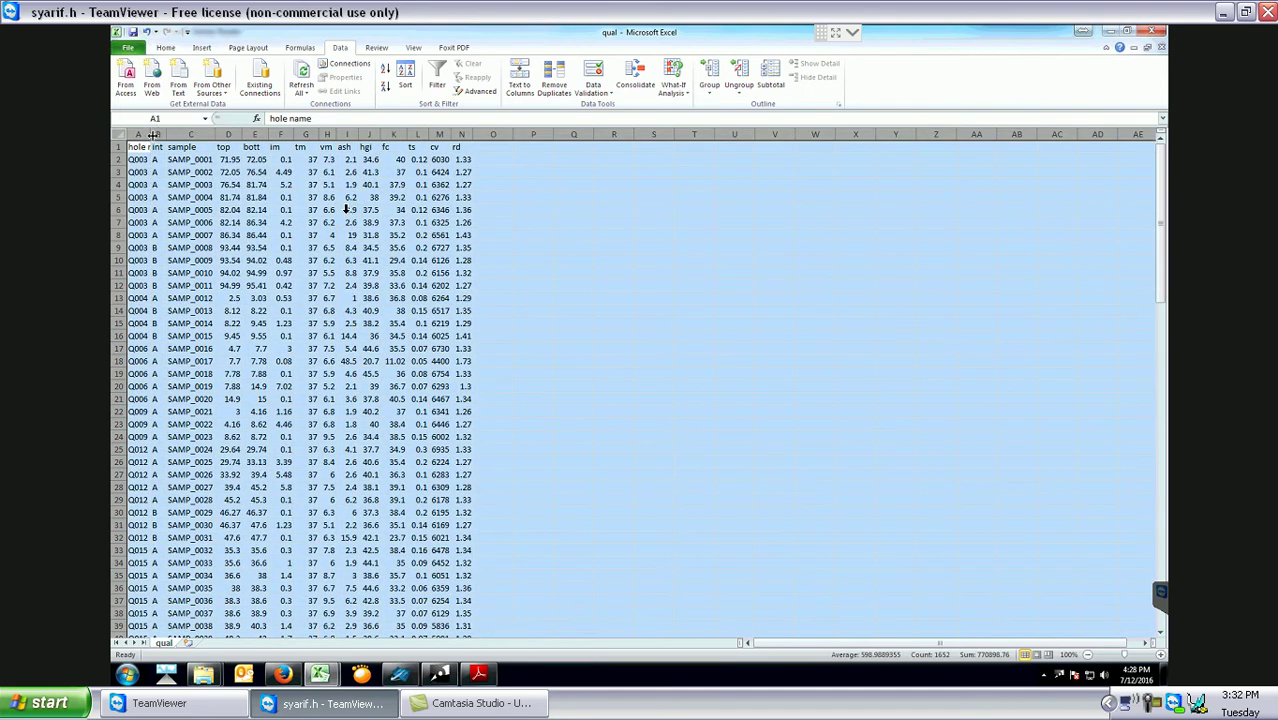
double_click(153, 134)
click(165, 47)
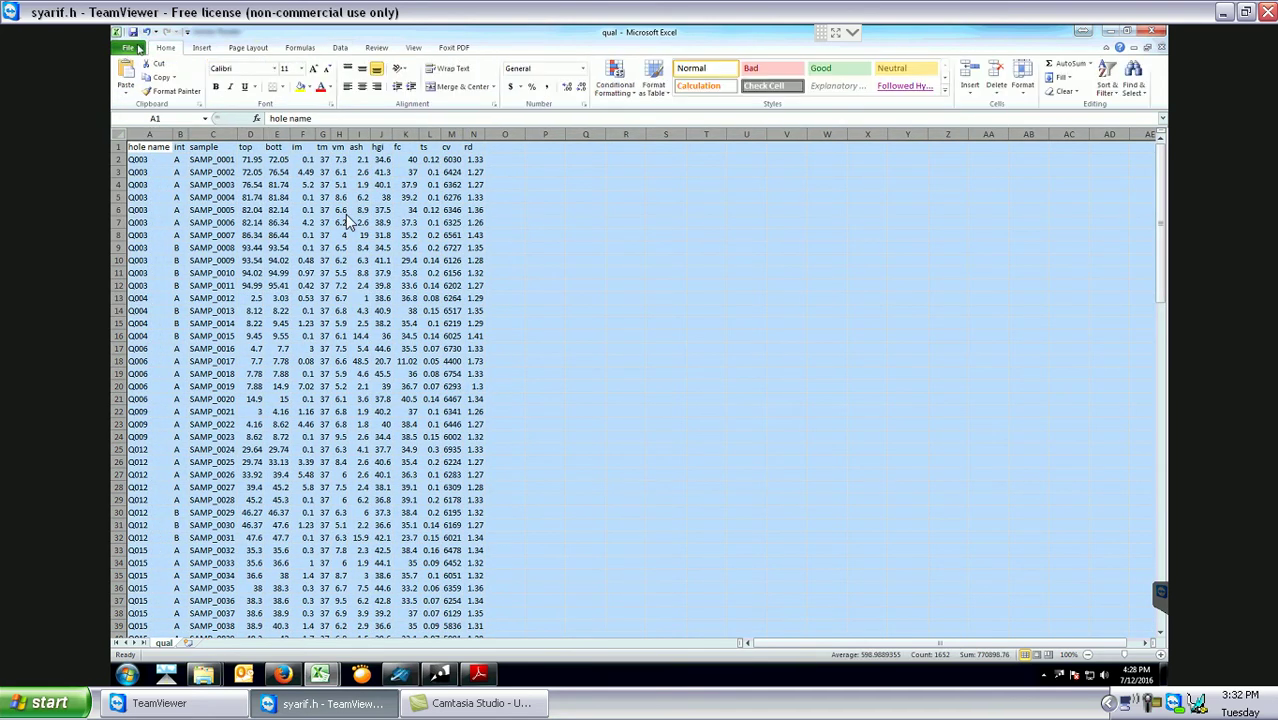
click(140, 48)
click(131, 78)
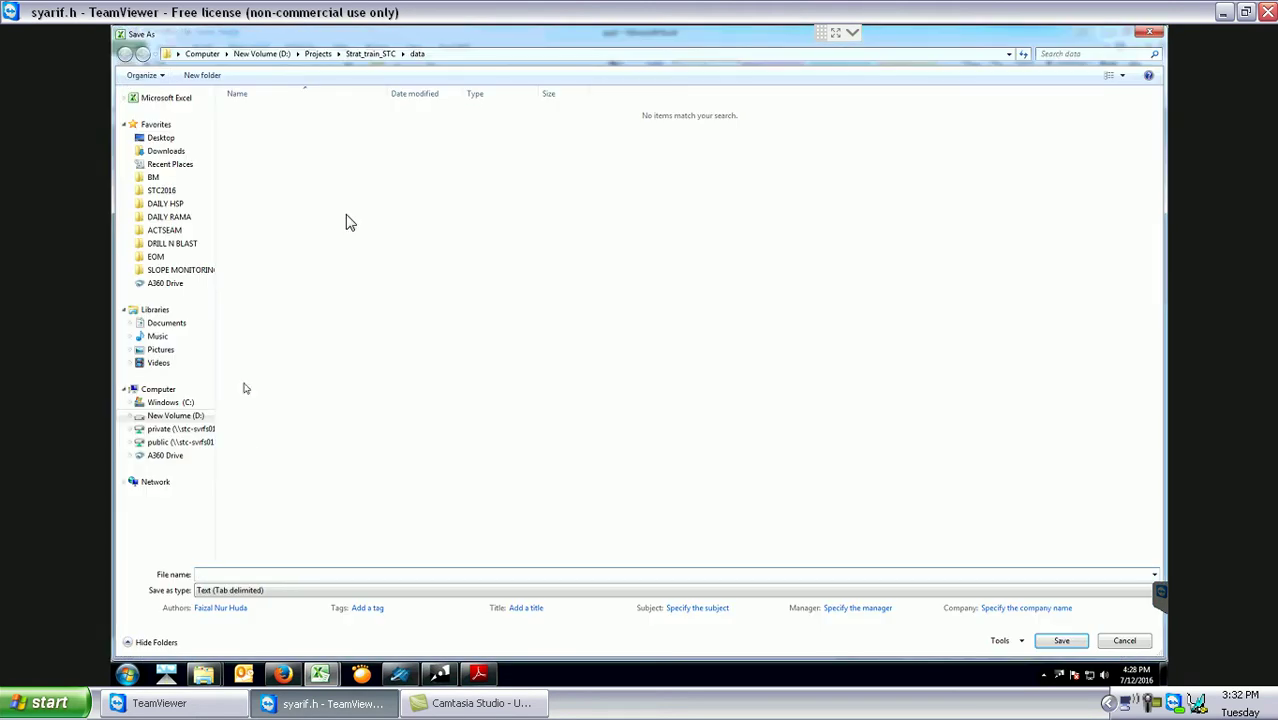
click(270, 592)
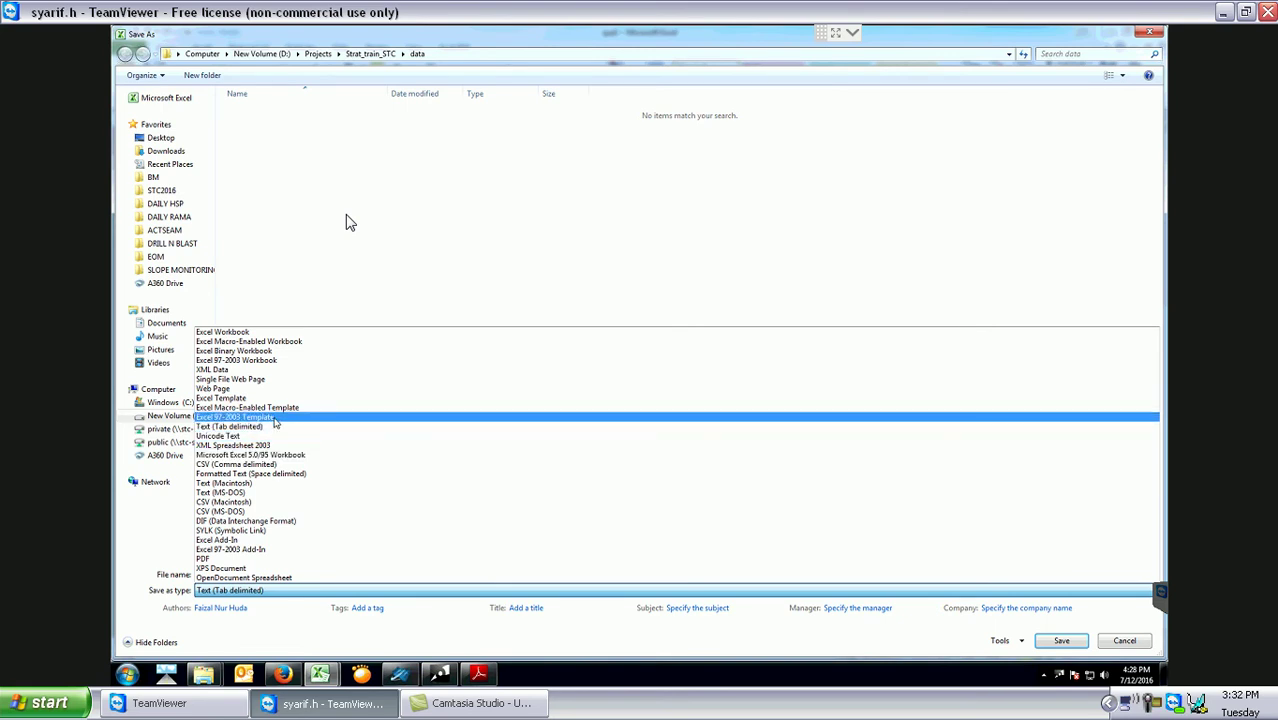
click(270, 473)
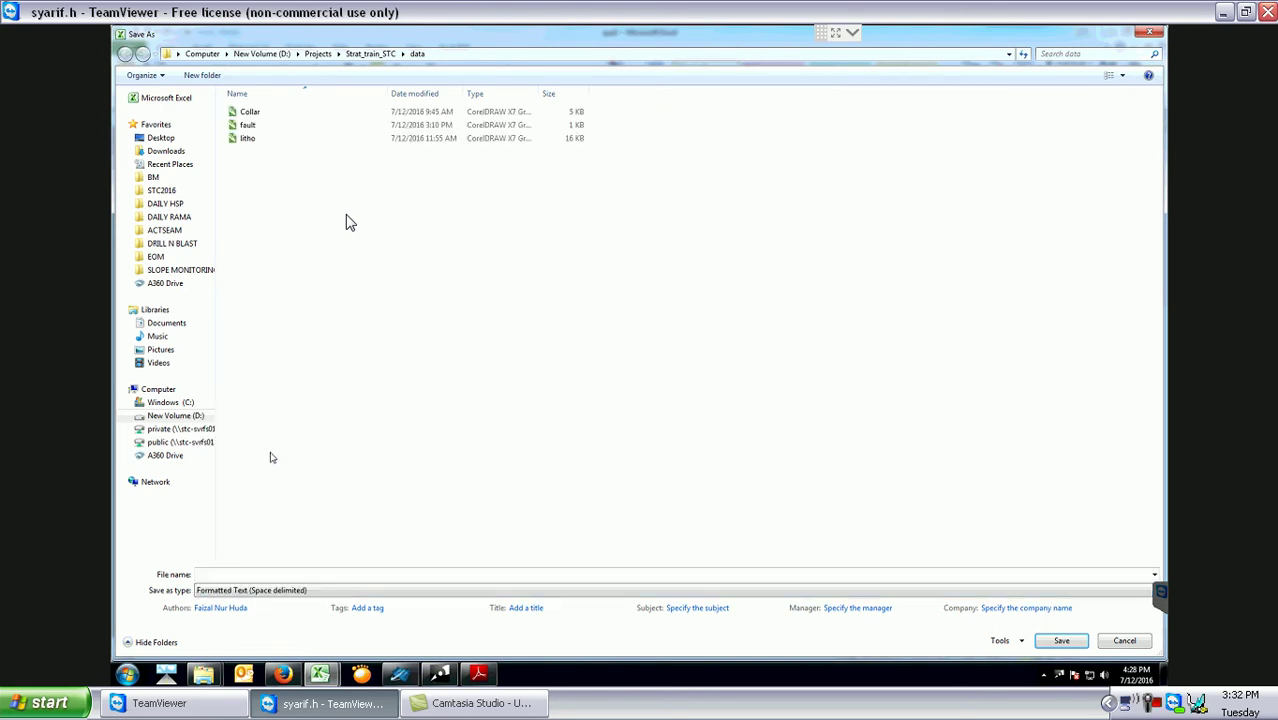
click(261, 574)
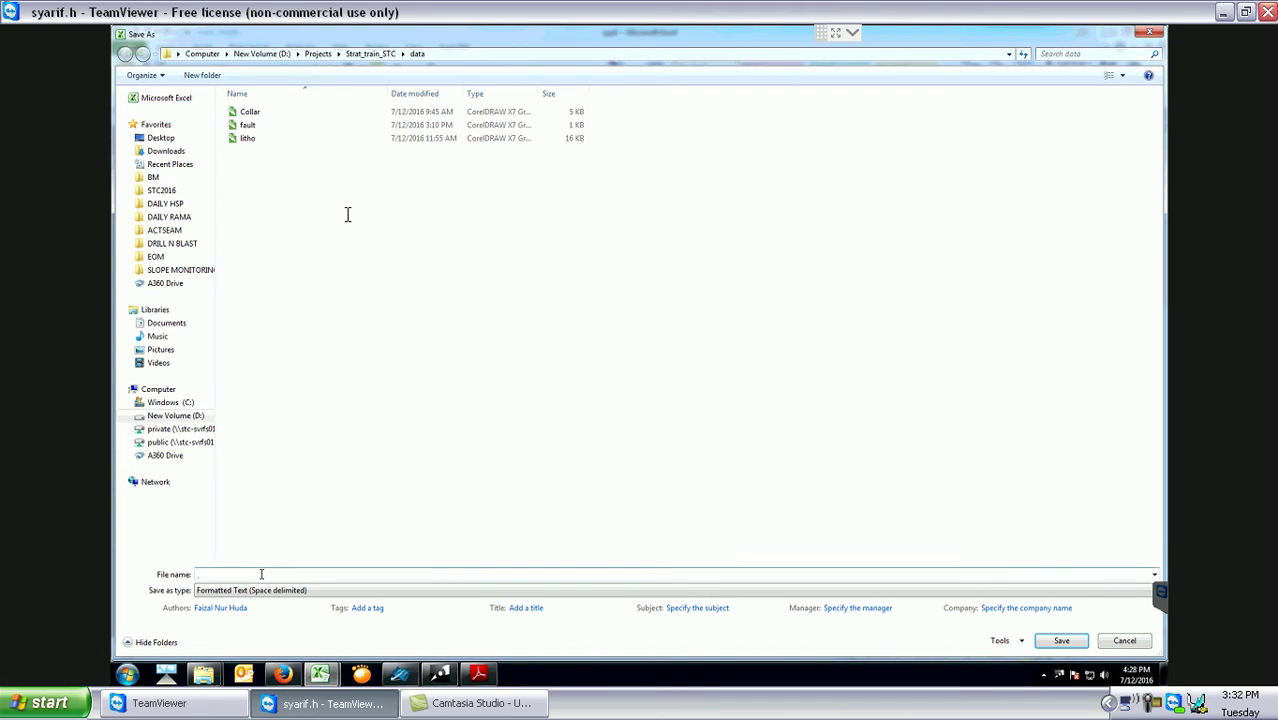
click(1120, 643)
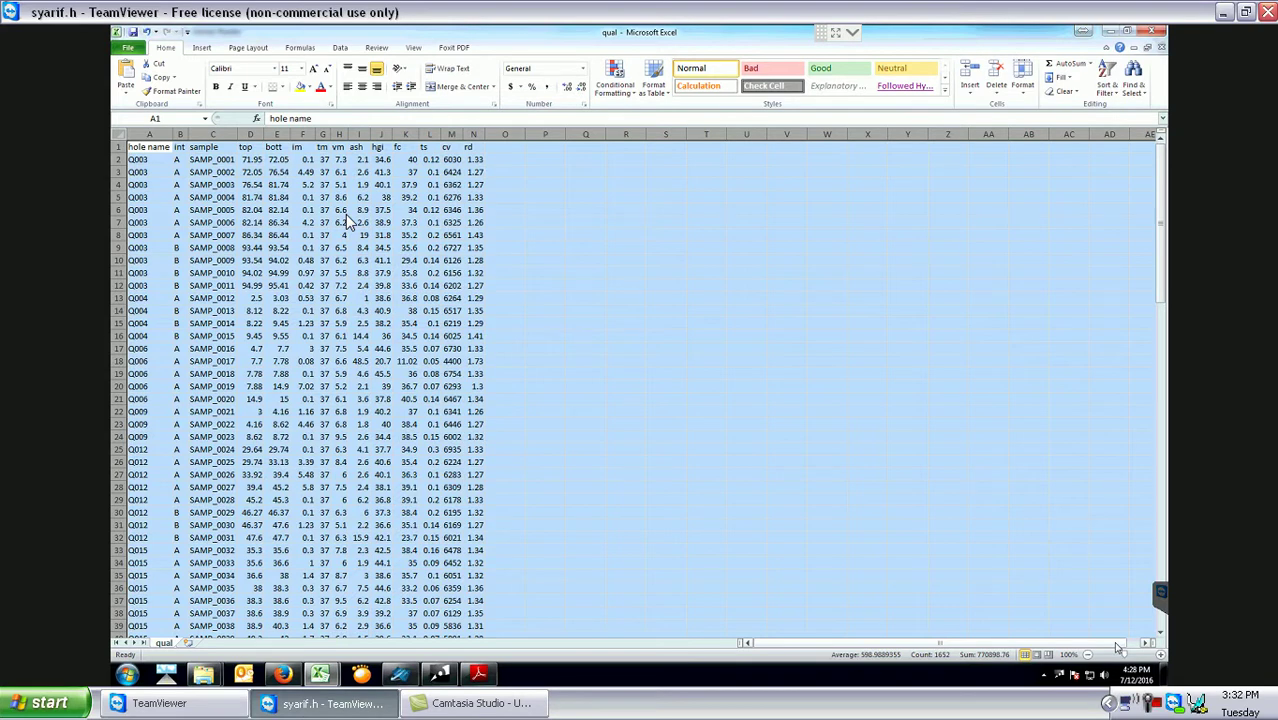
Delete the header row 1 from the qual sheet.
right_click(119, 150)
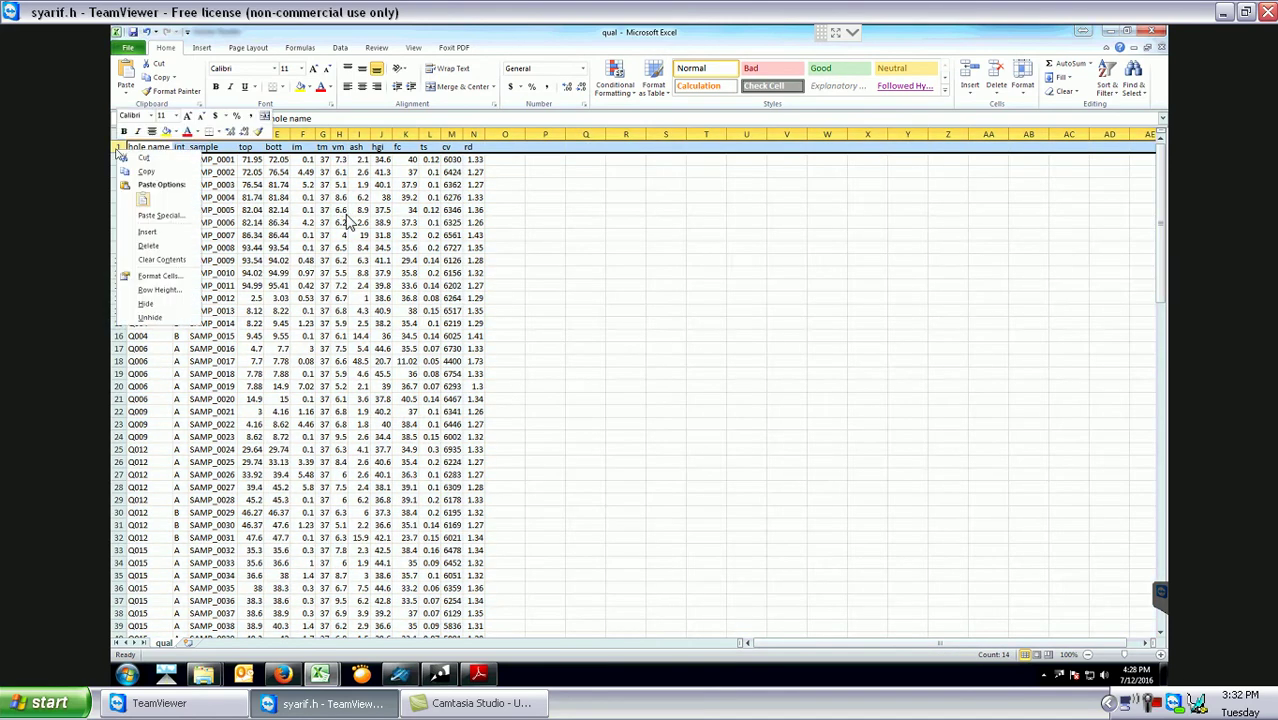
click(148, 245)
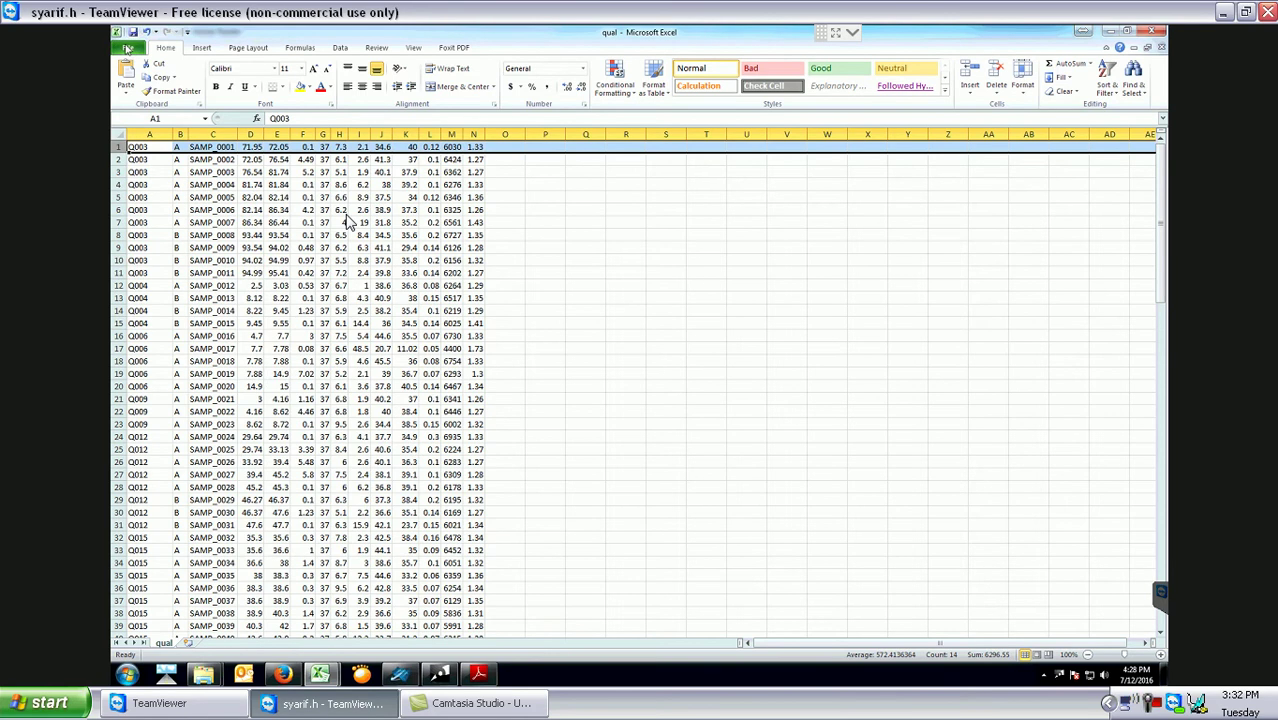
Save the sheet as Formatted Text (Space delimited) under the name qual in the data folder and close the workbook.
click(128, 48)
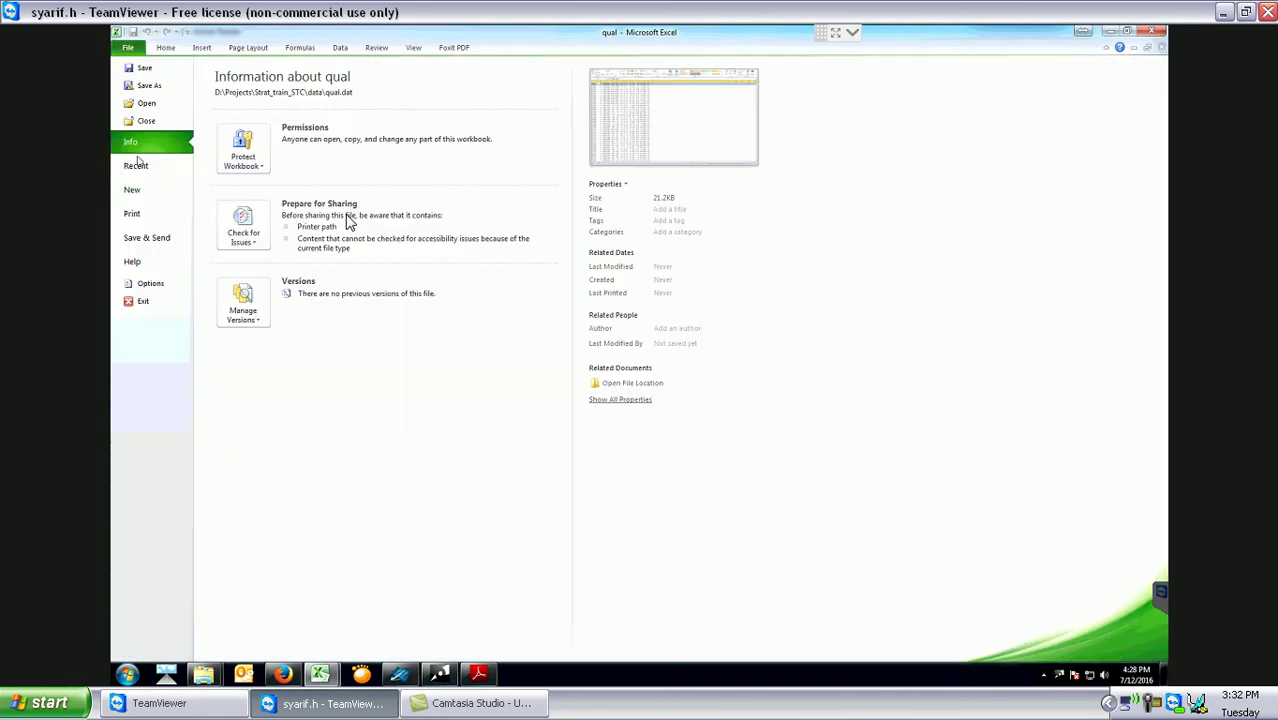
click(146, 86)
click(448, 594)
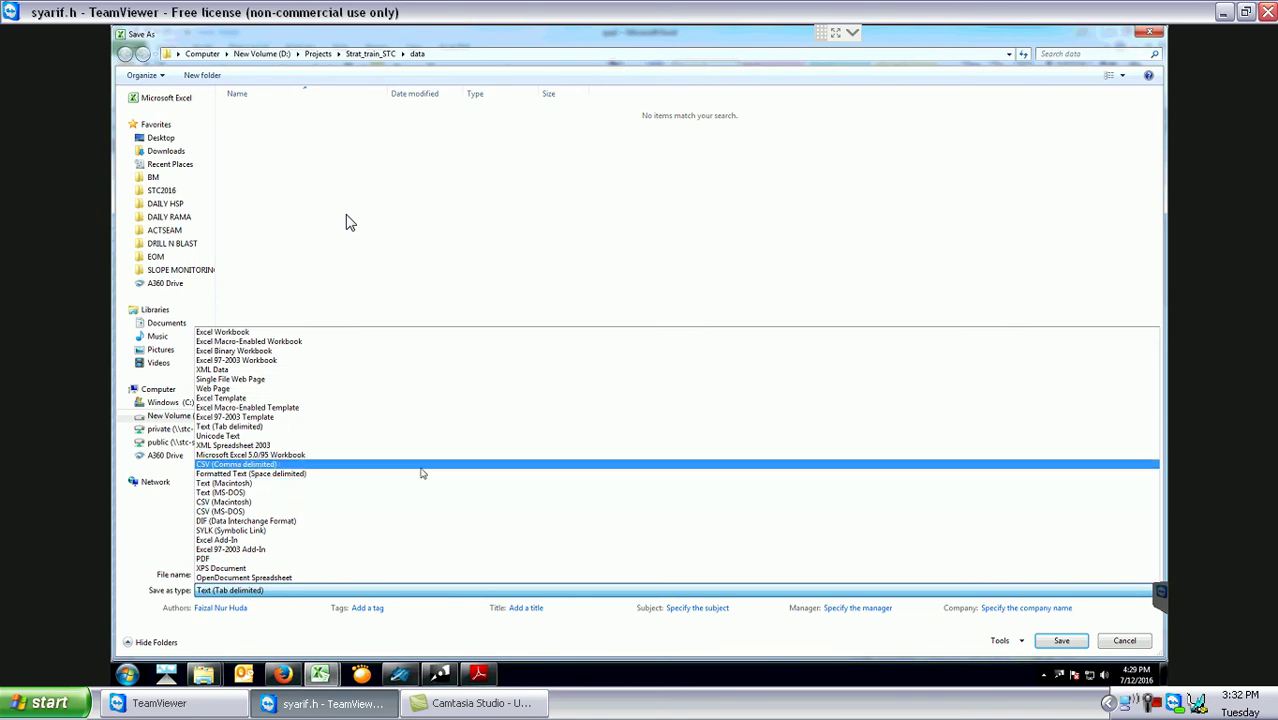
click(421, 479)
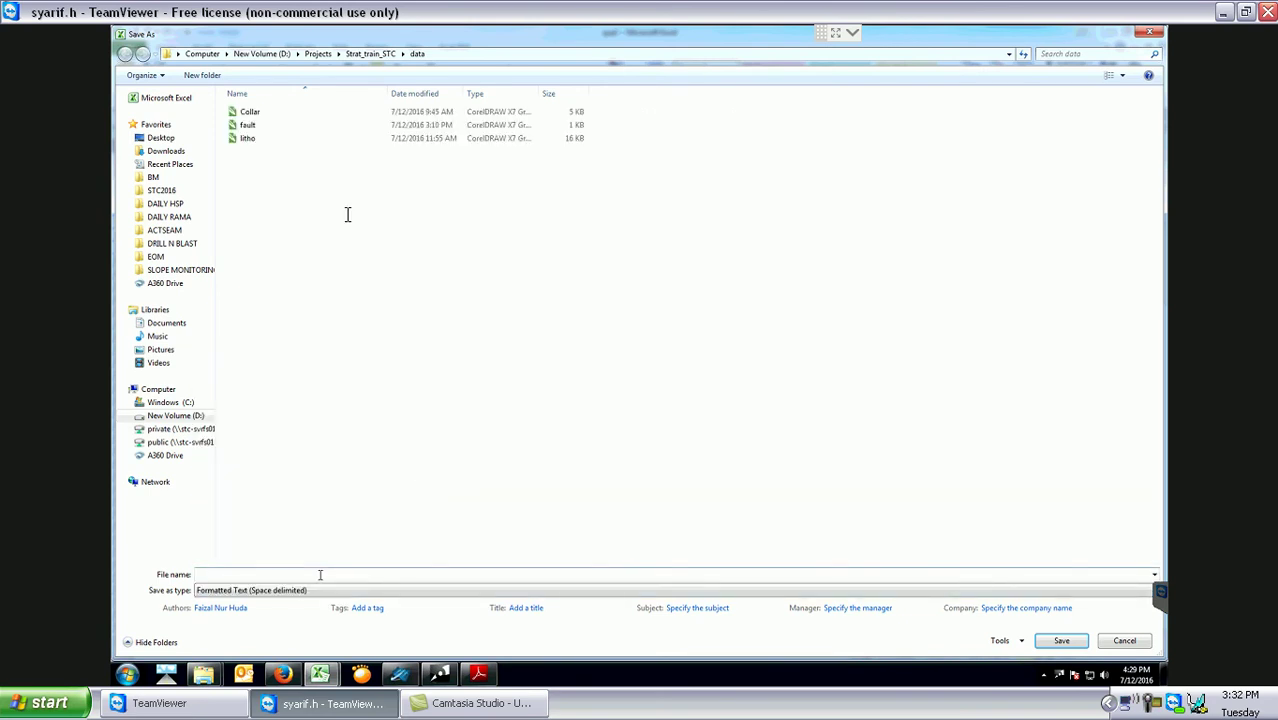
text(q)
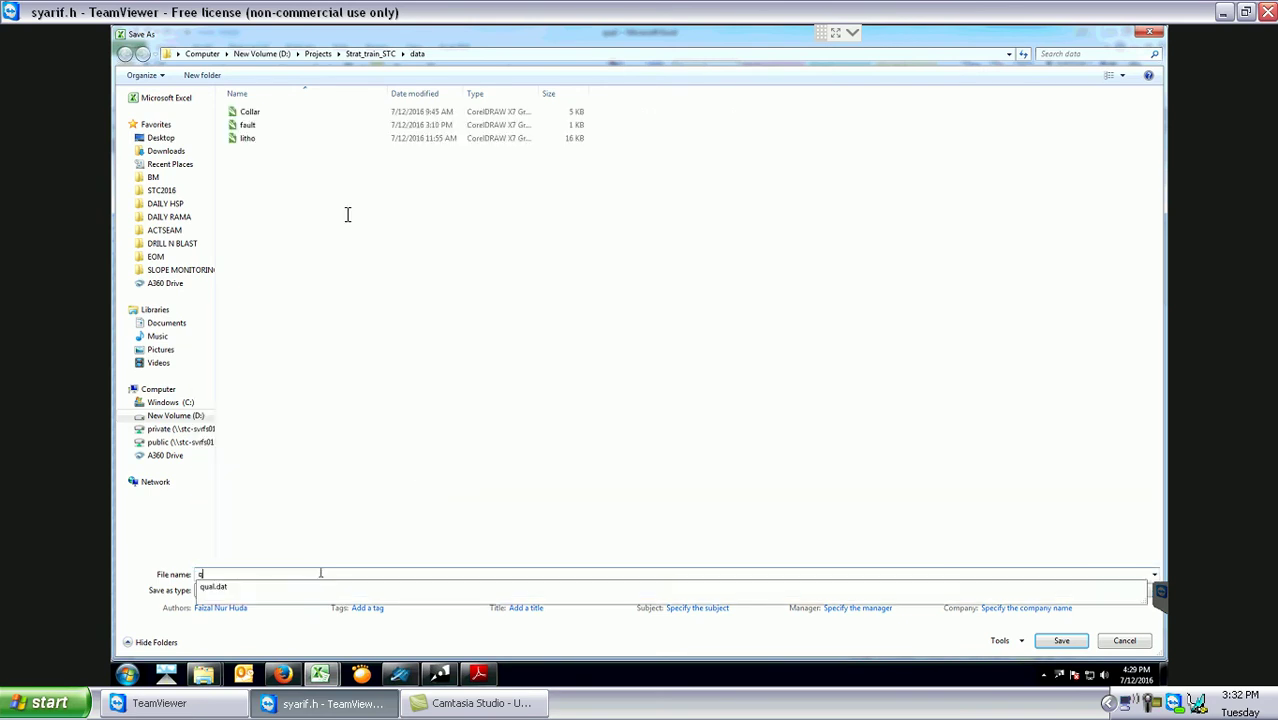
text(ual)
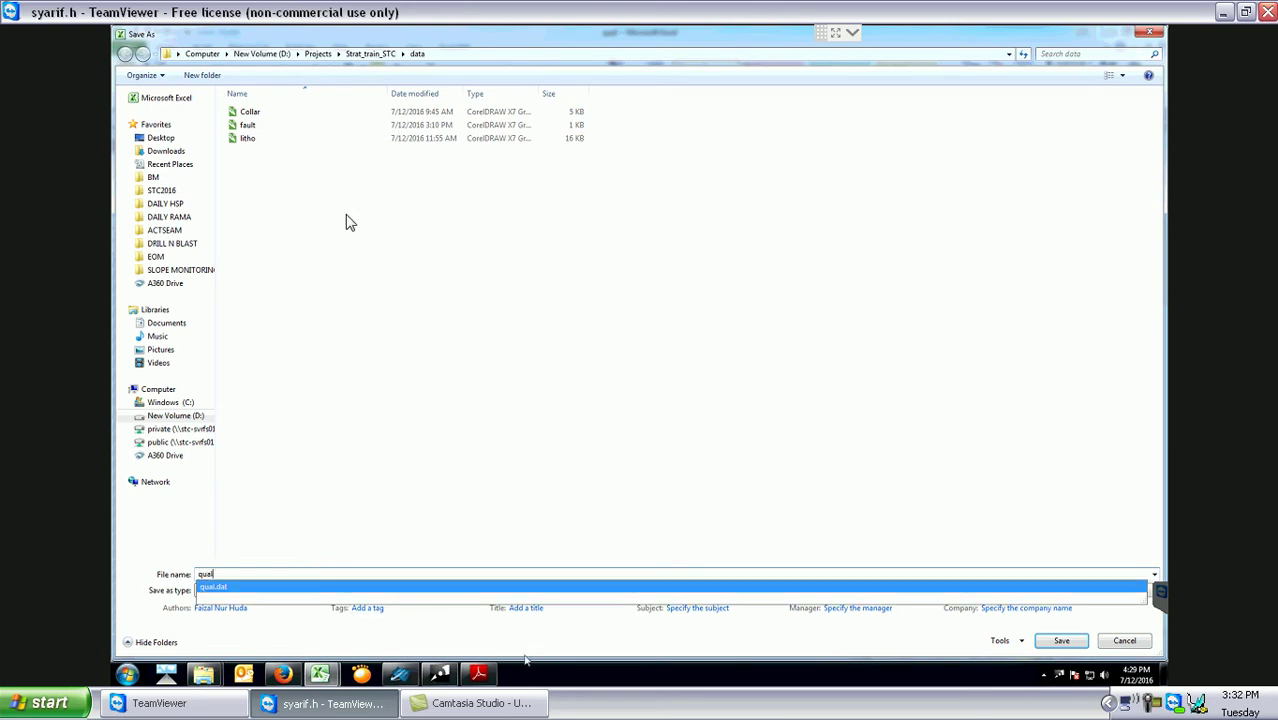
click(1060, 640)
click(624, 392)
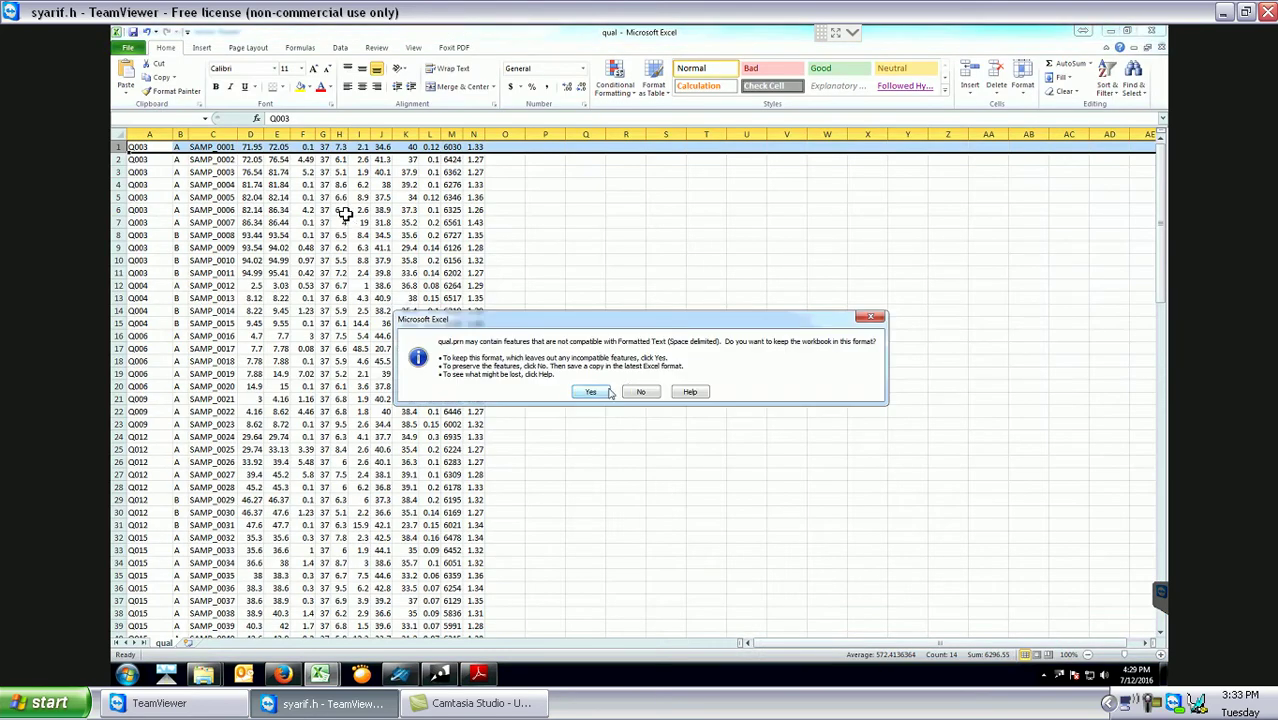
click(1158, 42)
click(638, 363)
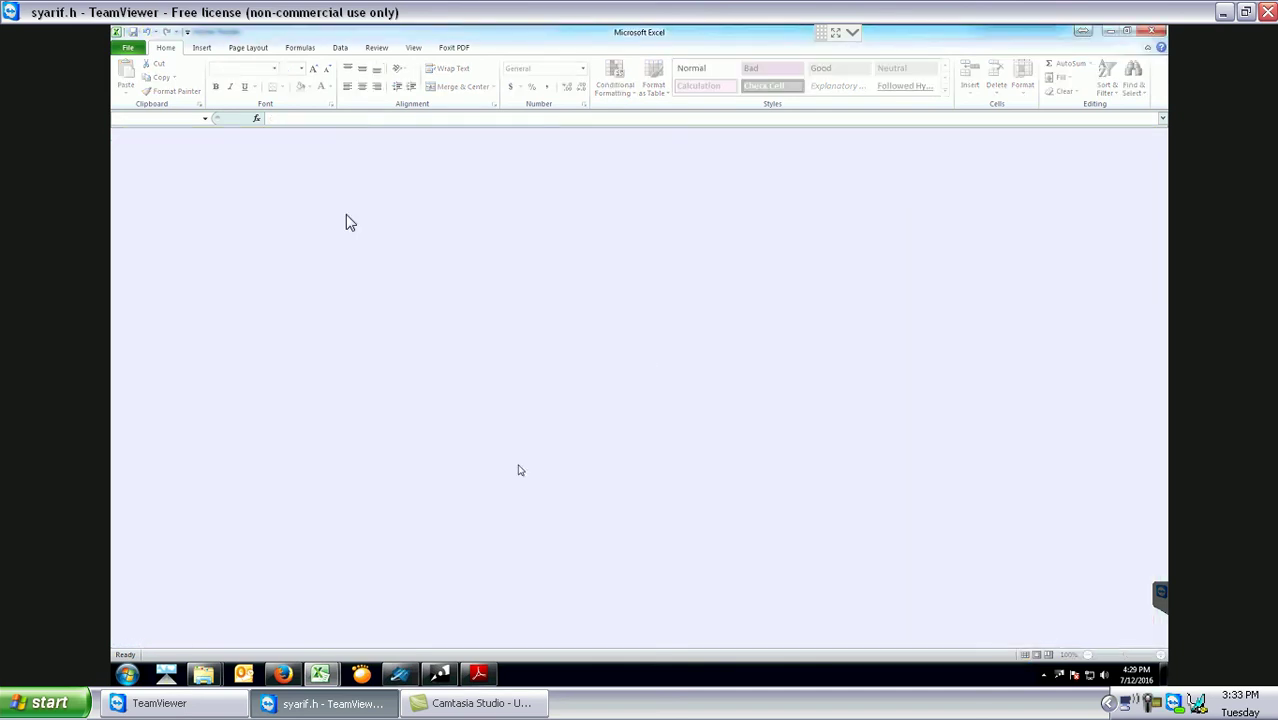
Switch to MineScape and name the new quality definition Ash with the description Ash Content.
click(400, 673)
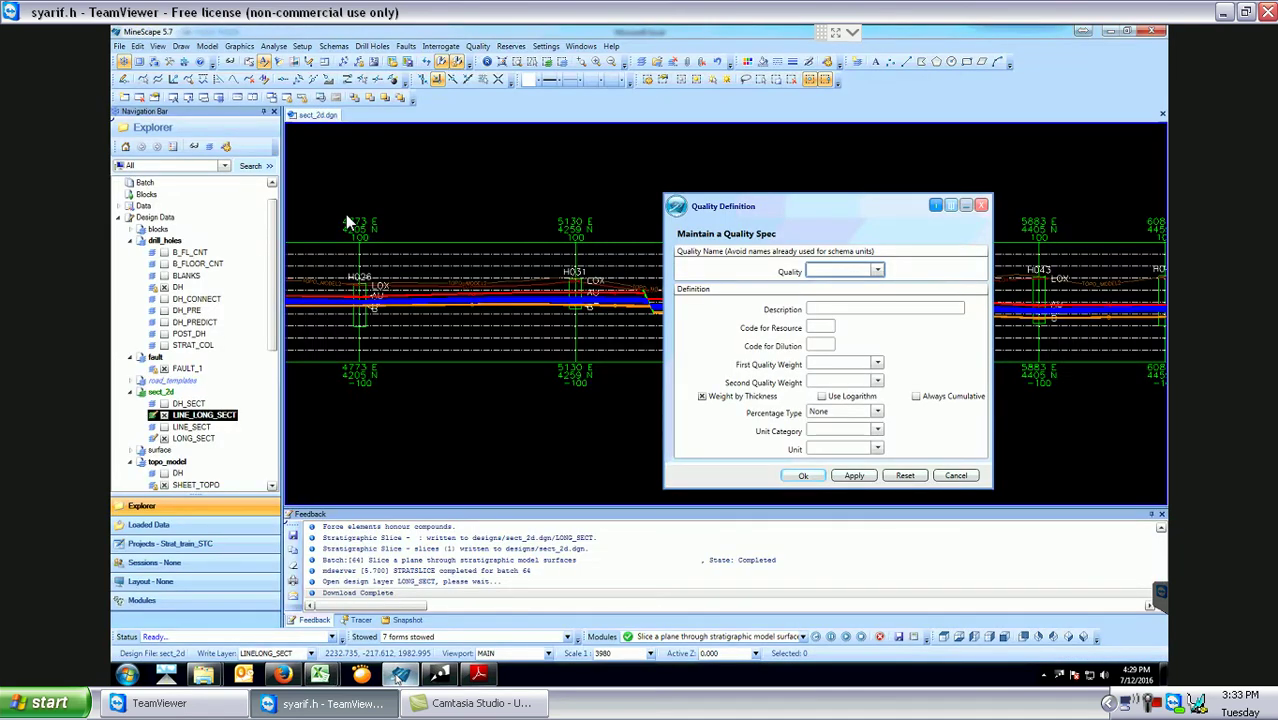
click(860, 270)
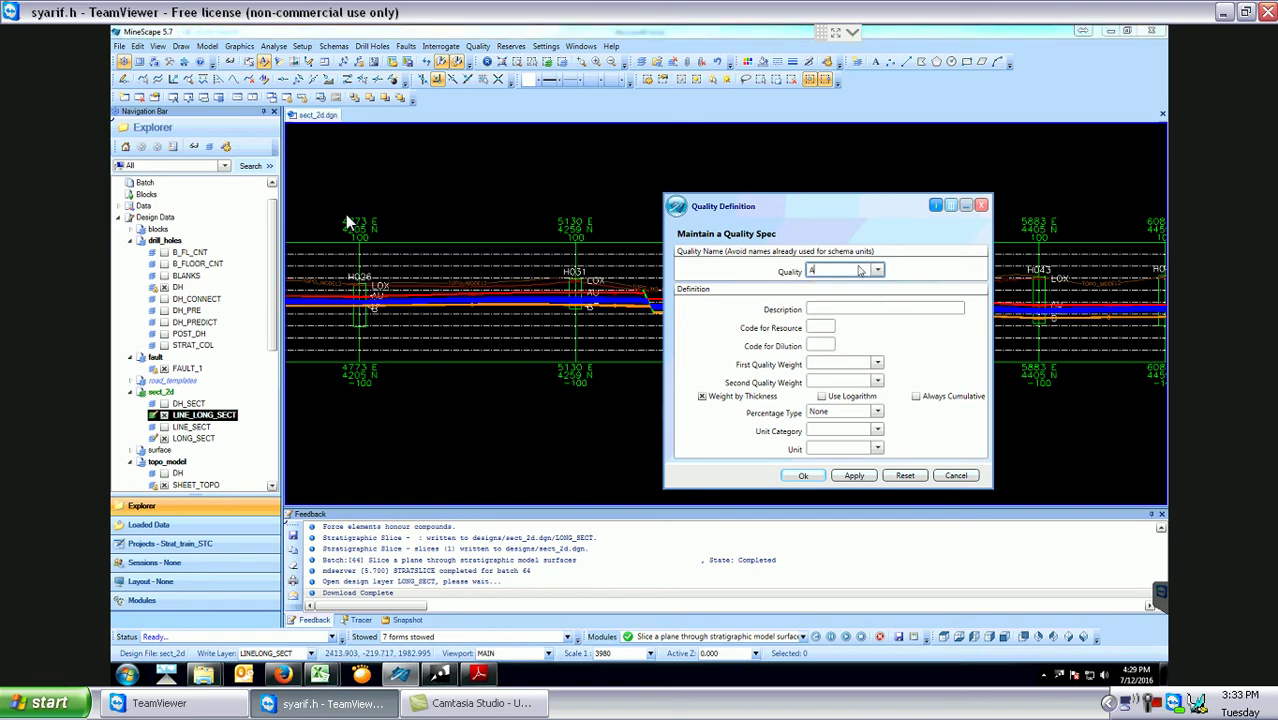
click(858, 308)
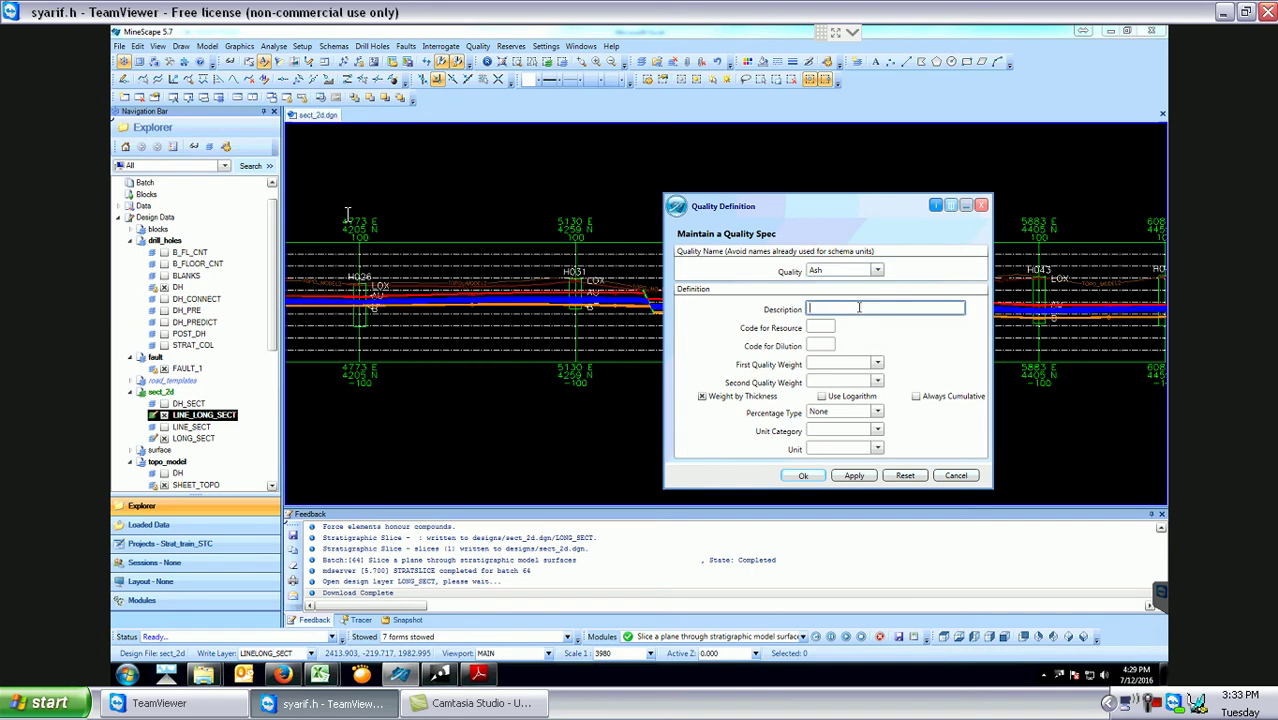
text(Ash Content)
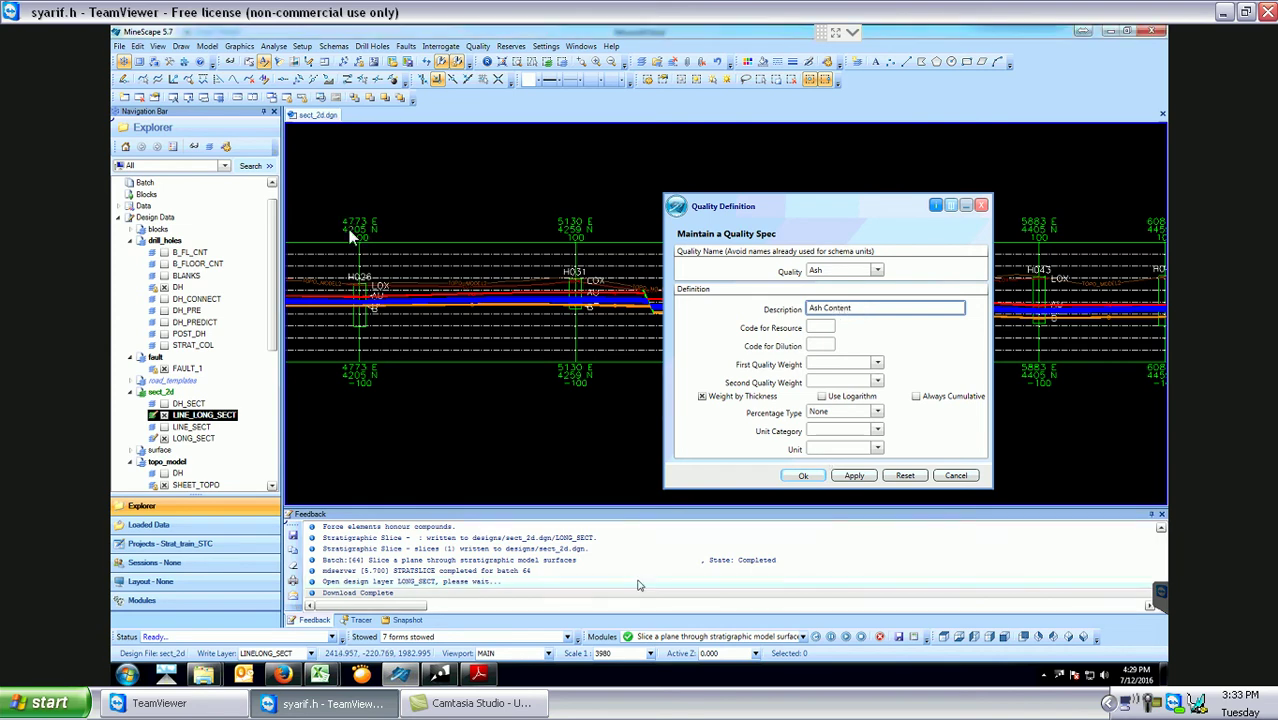
Check the PDF's Quality Definition example and set the Ash resource code to ash and its dilution code to dash.
click(478, 673)
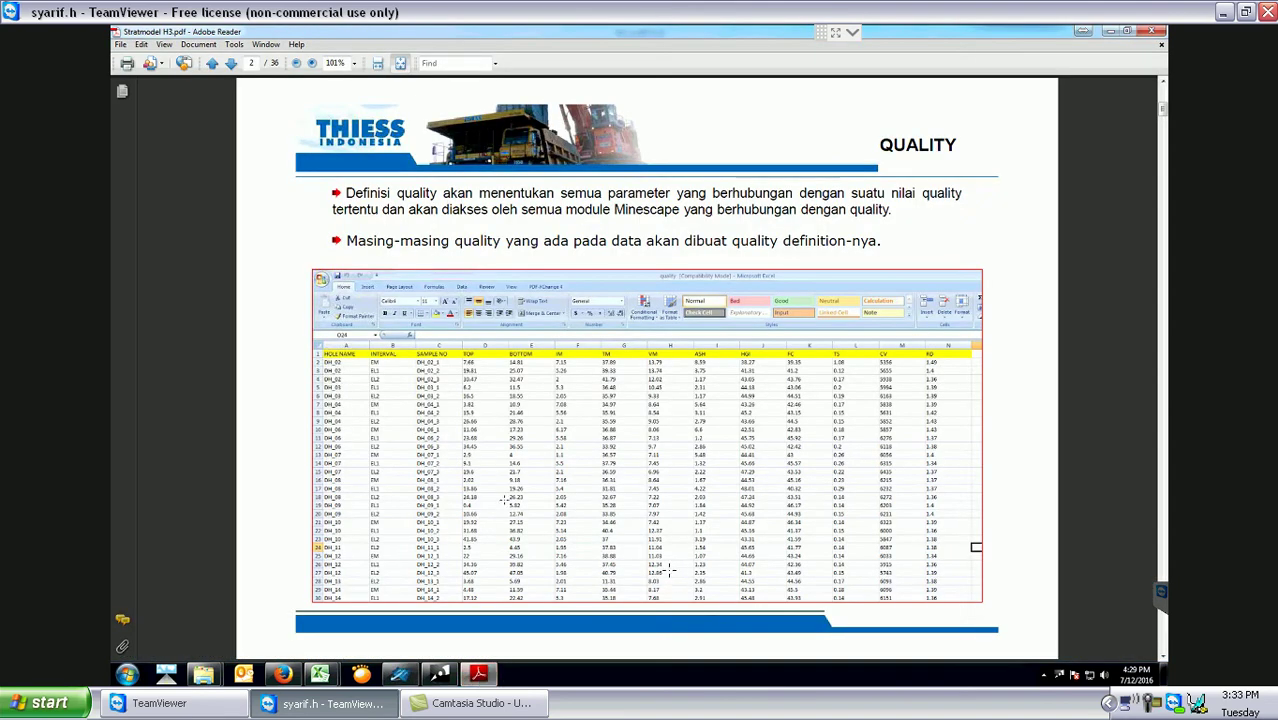
scroll(670, 570, up, 1)
scroll(670, 570, down, 2)
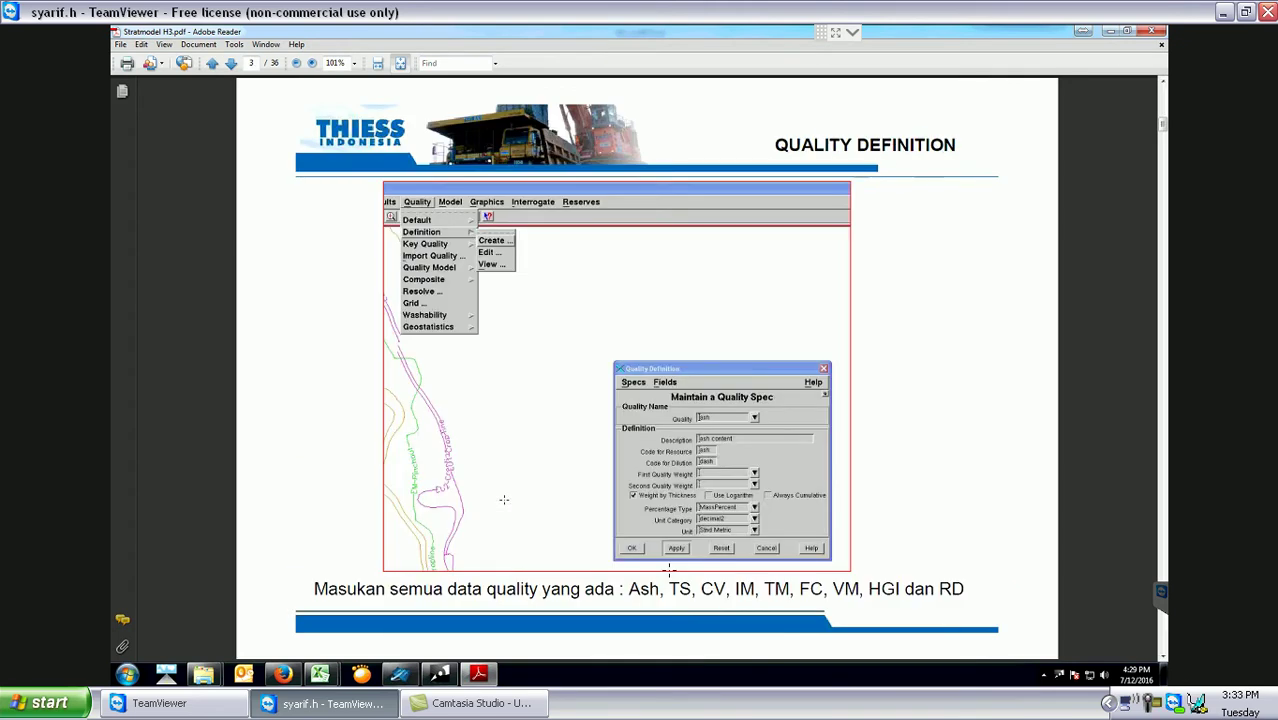
key(alt+Tab)
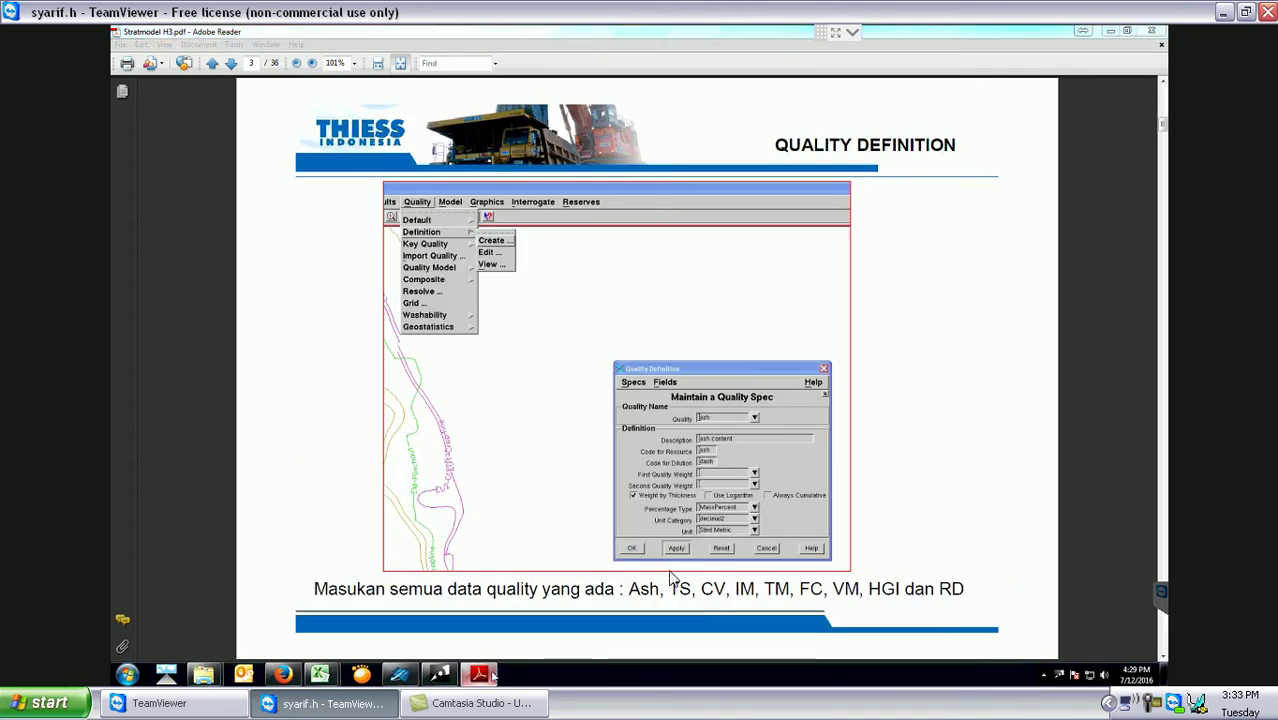
click(818, 328)
text(ash)
click(818, 345)
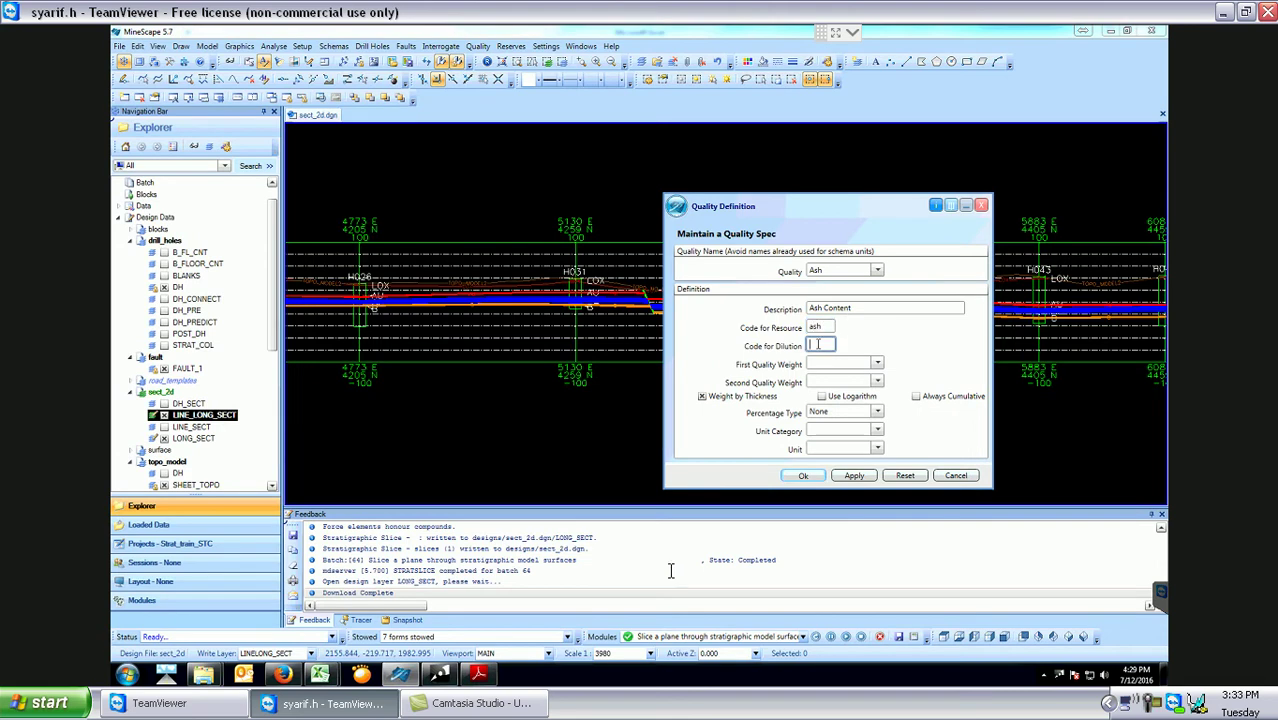
text(dash)
click(823, 364)
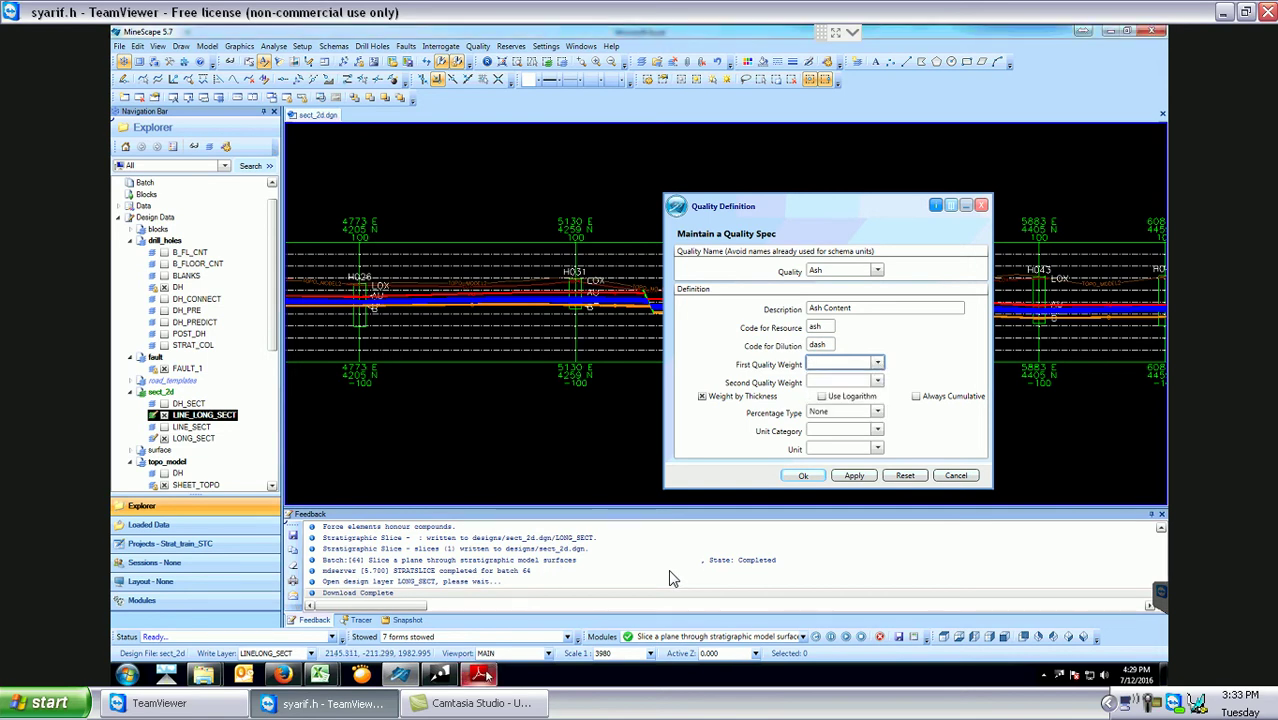
Check the PDF's Quality Definition example and set the Ash percentage type to MassPercent.
click(483, 676)
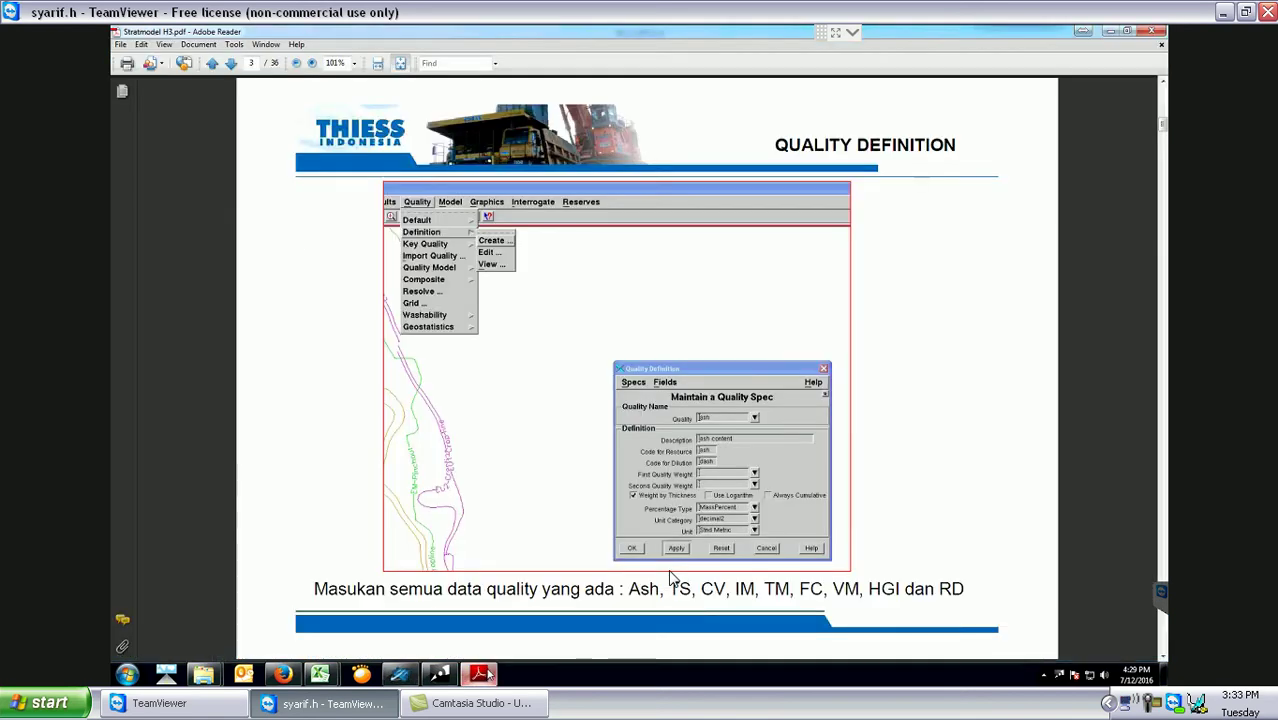
click(483, 676)
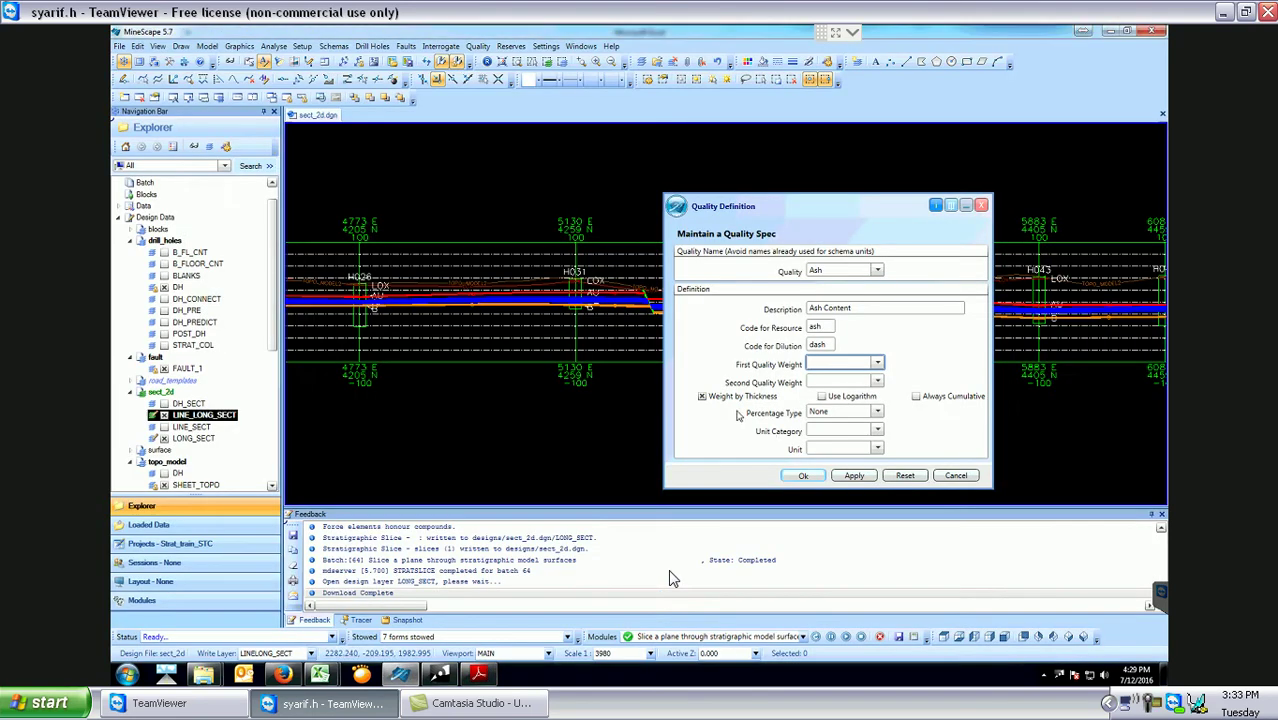
click(878, 412)
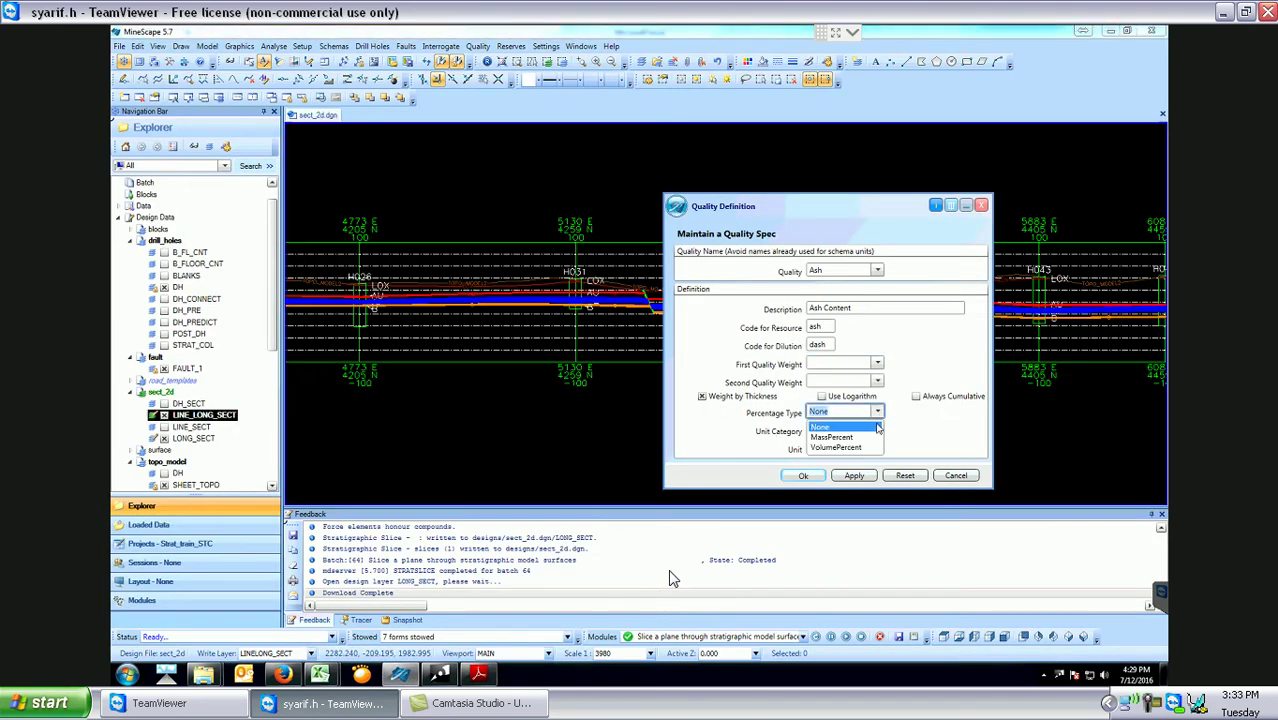
click(840, 437)
Following the PDF example, set the Ash unit category to decimal2 and the unit to Stnd Metric, and apply the definition.
click(478, 673)
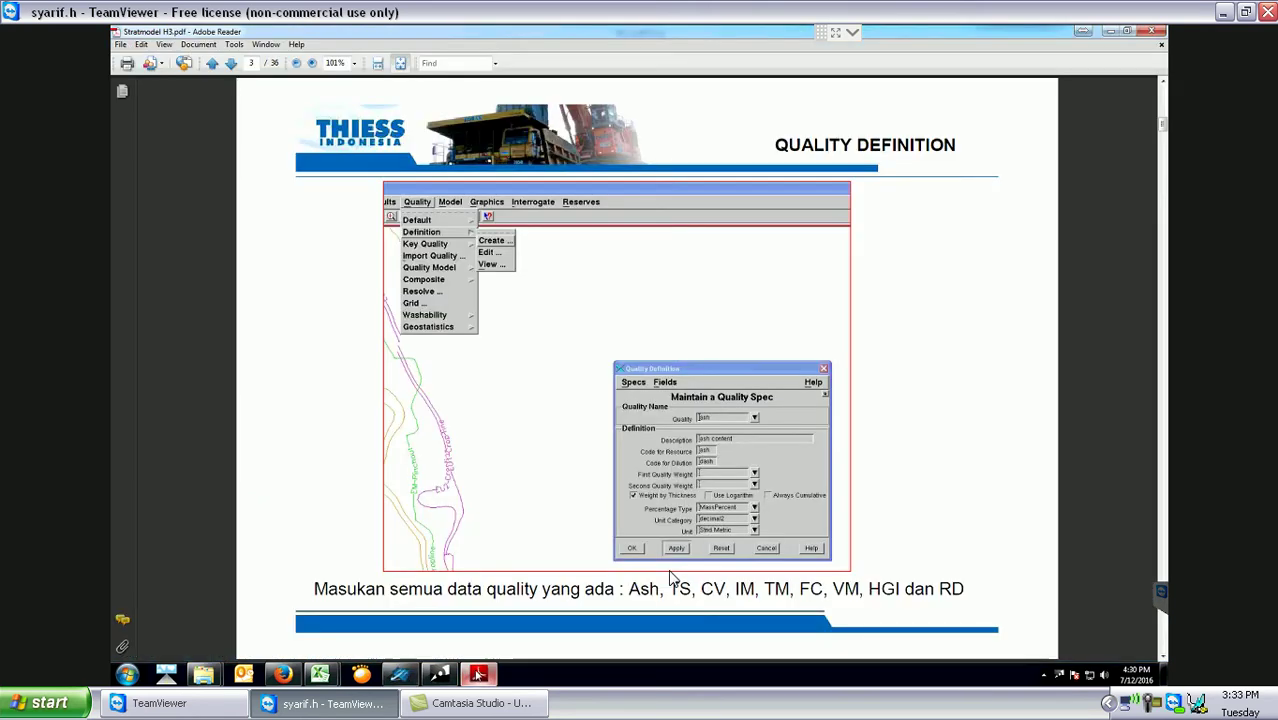
key(alt+Tab)
click(866, 440)
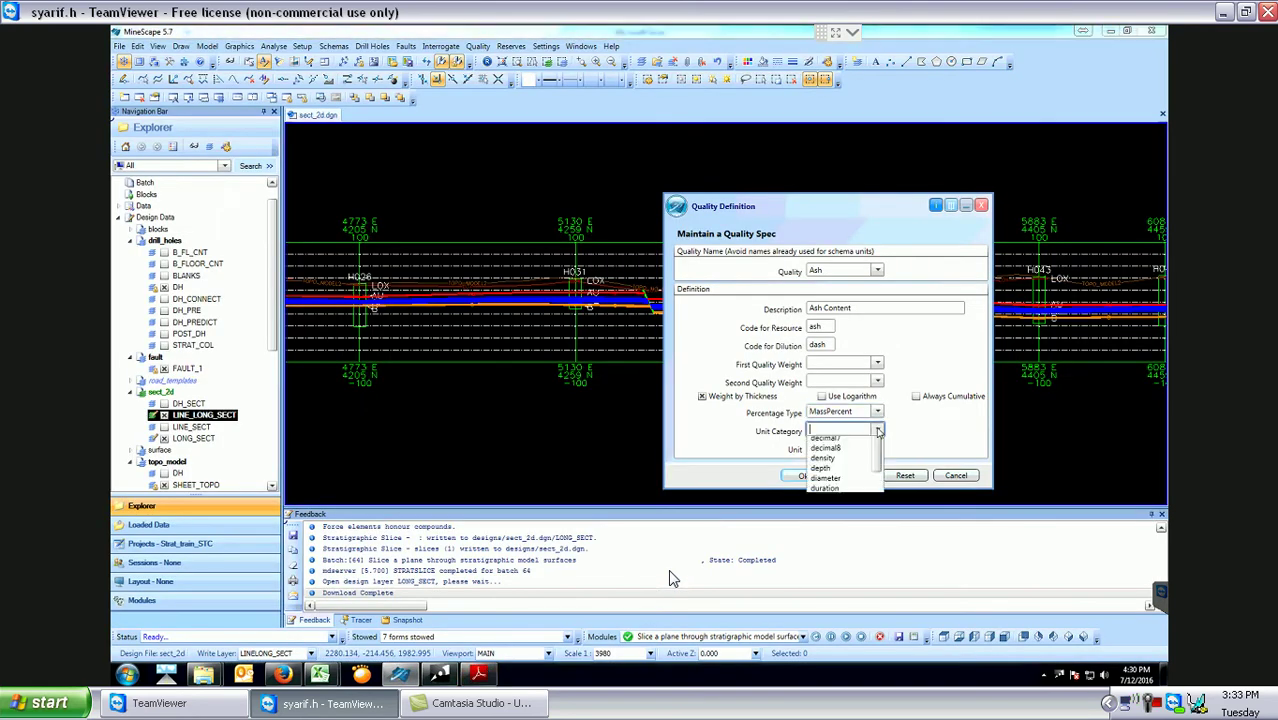
click(866, 482)
click(876, 448)
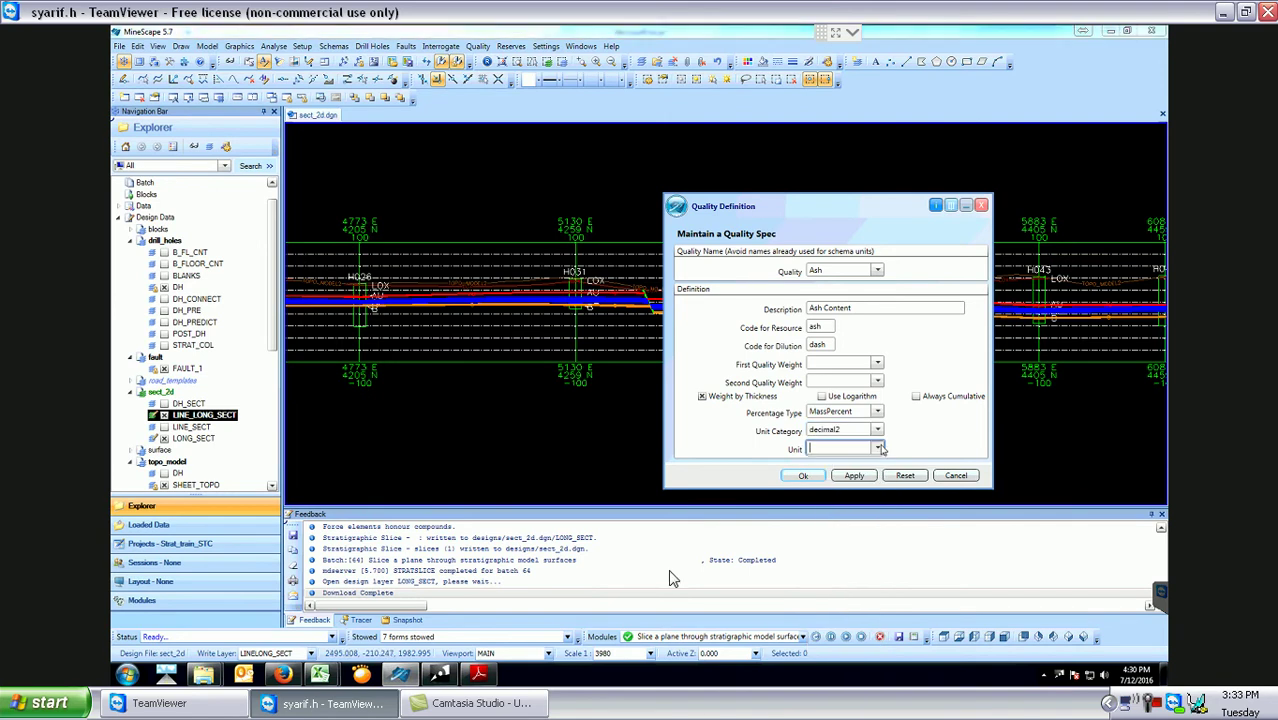
click(866, 466)
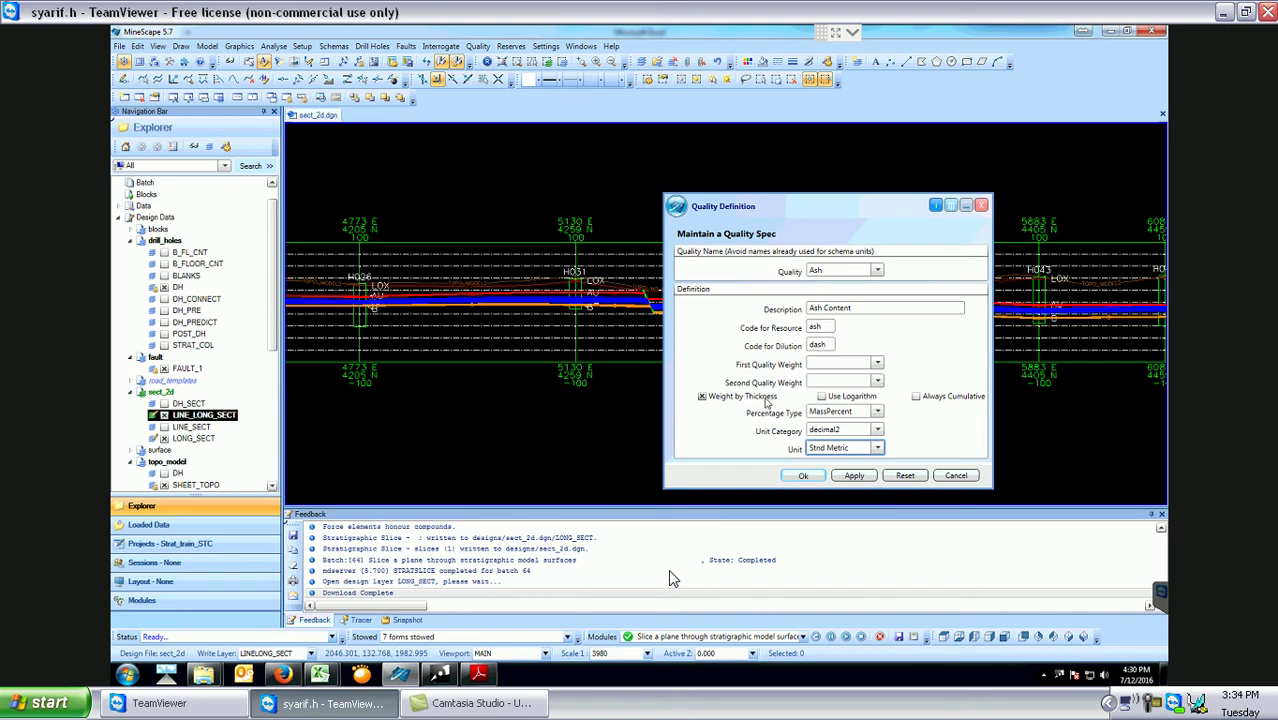
click(855, 476)
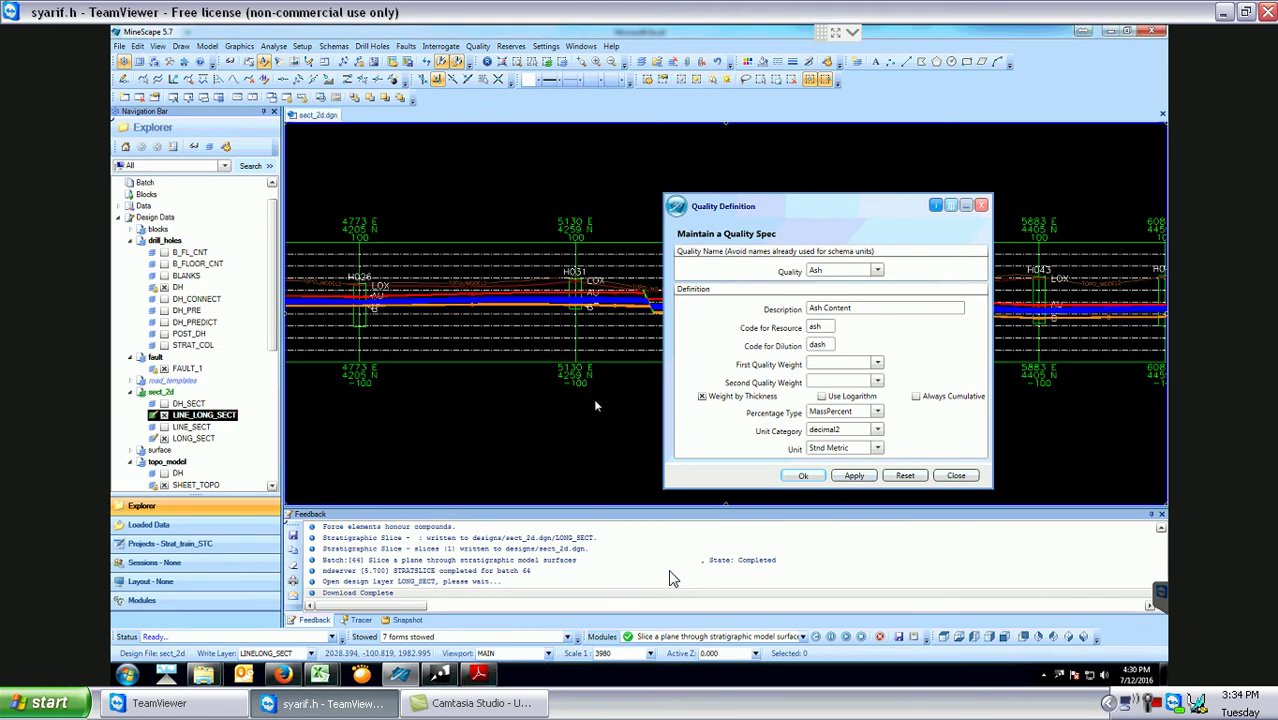
Check the column headings of the PDF's quality data table for the next quality to define, and return to MineScape.
click(478, 673)
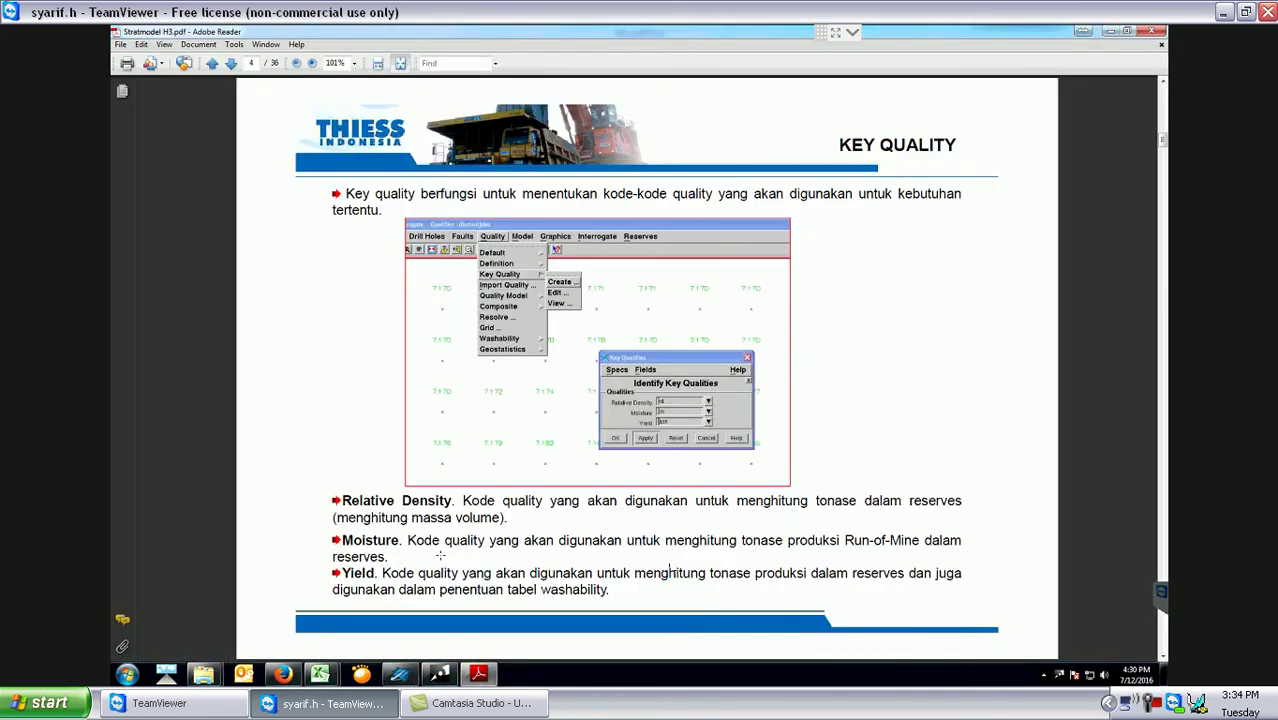
scroll(669, 572, up, 6)
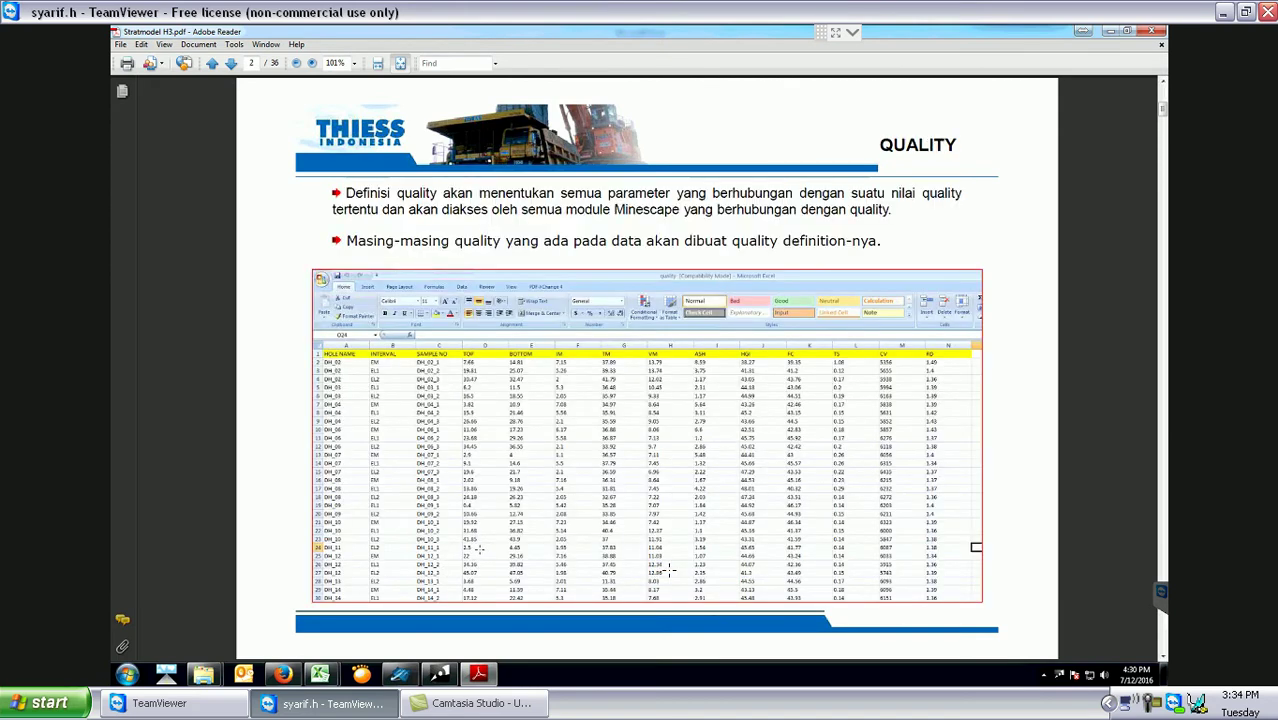
mouse_move(480, 676)
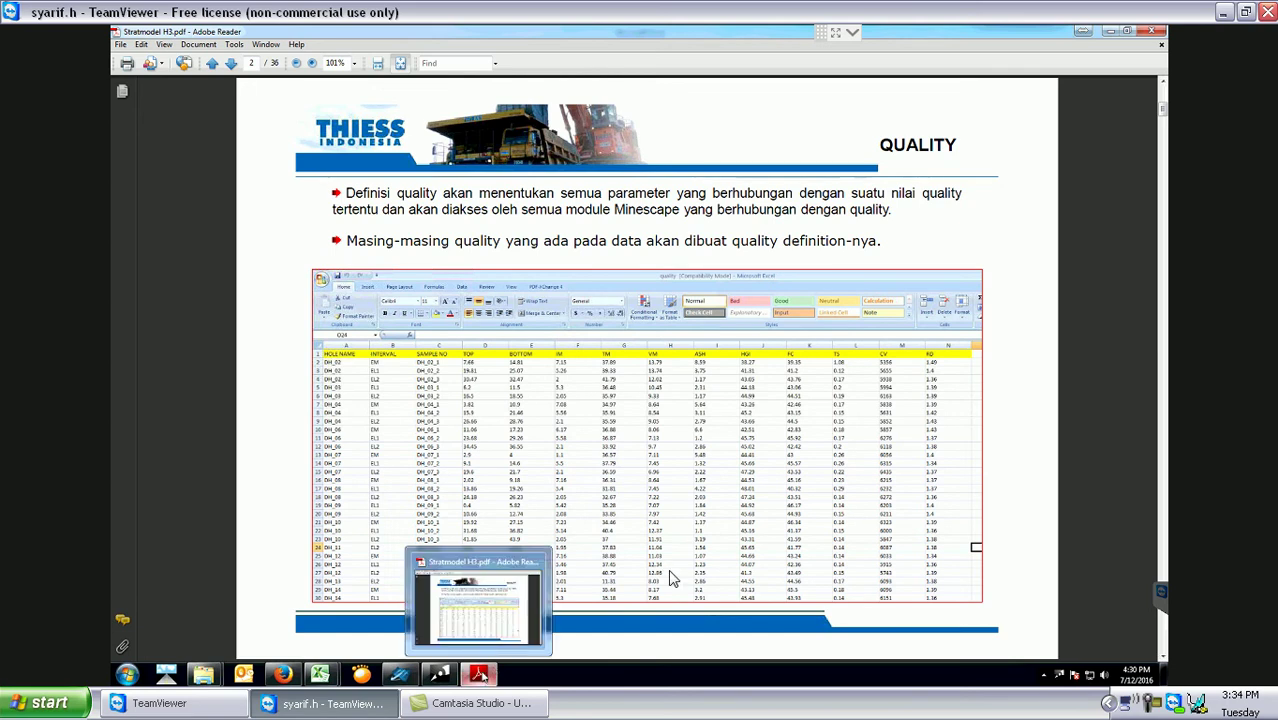
click(399, 675)
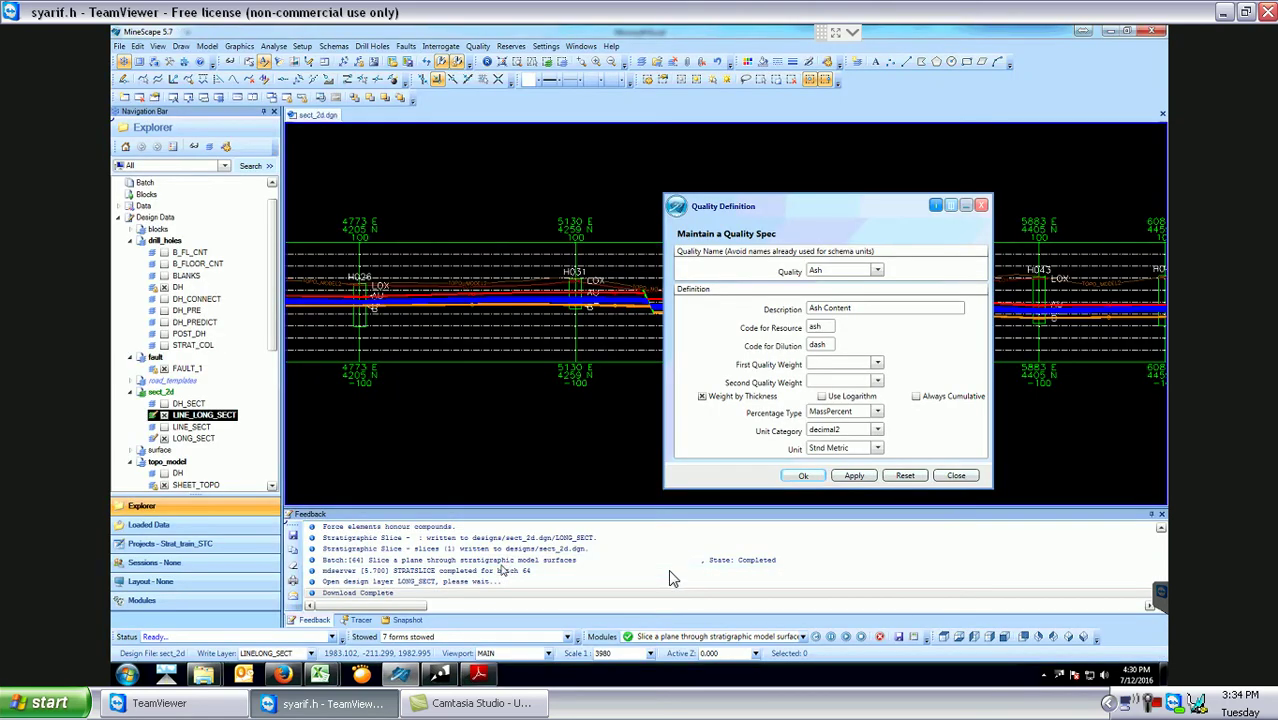
click(478, 673)
scroll(669, 572, down, 4)
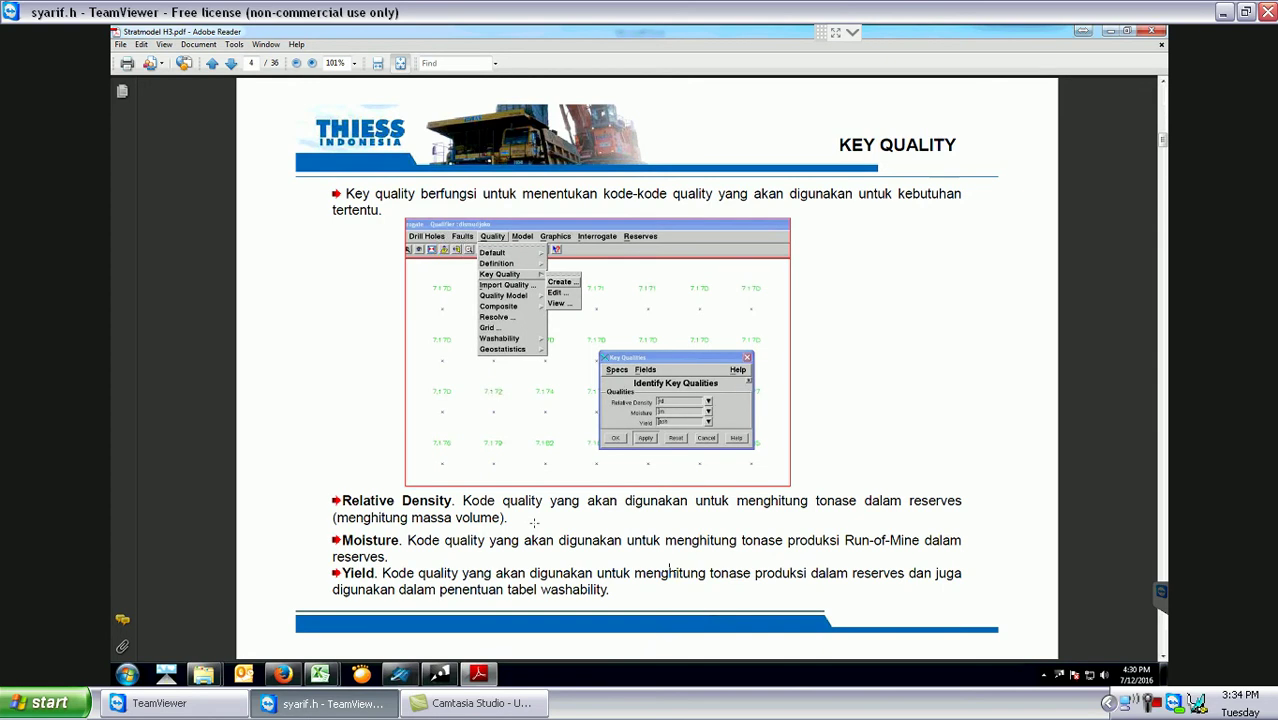
scroll(669, 572, up, 2)
scroll(669, 572, up, 2)
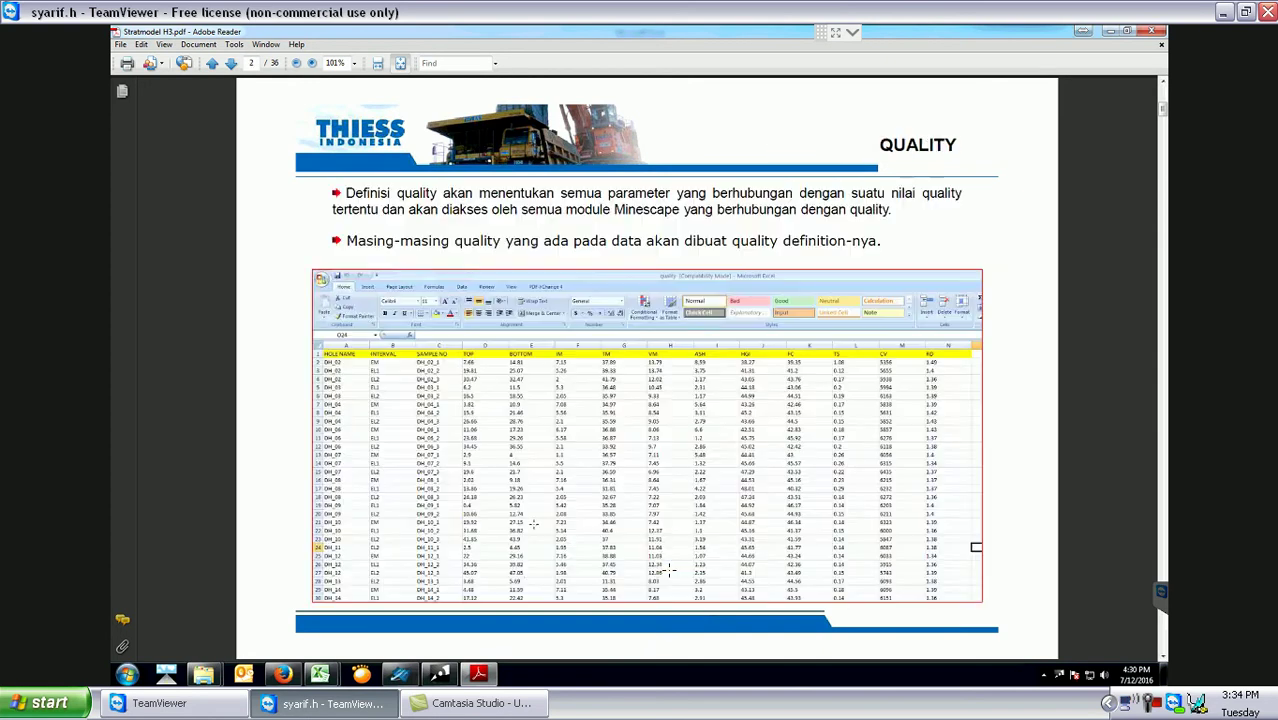
key(alt+Tab)
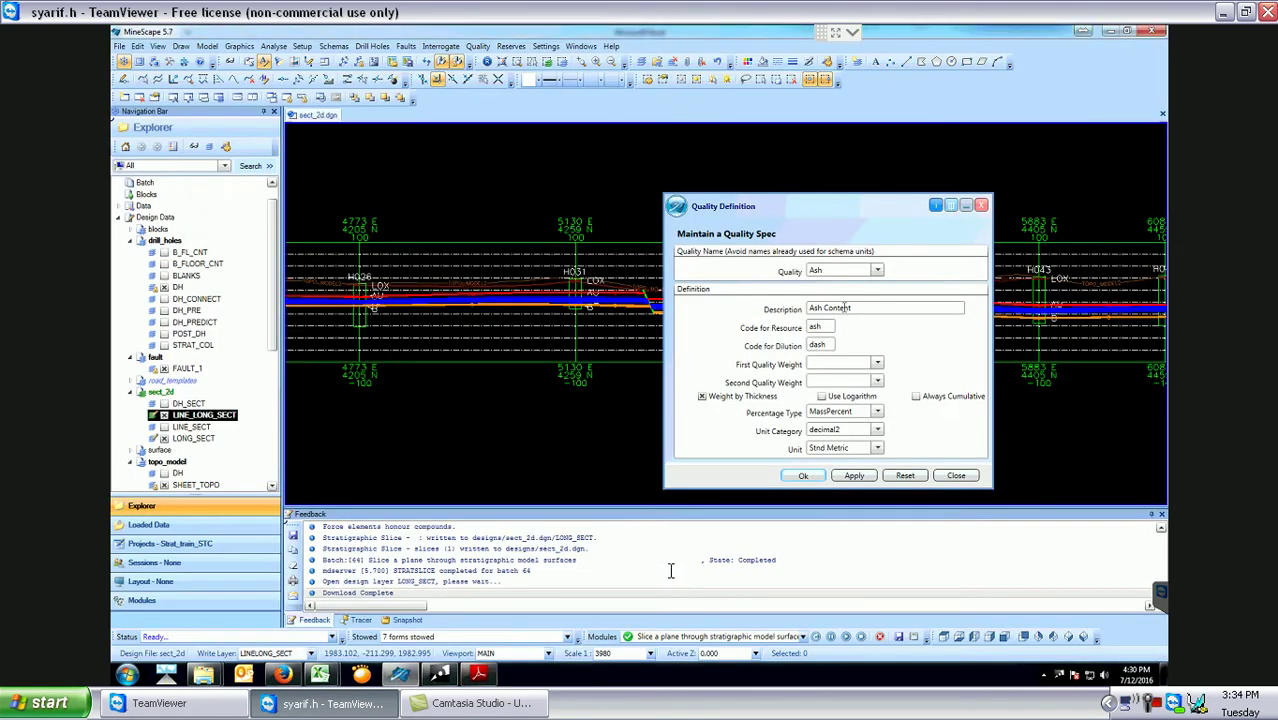
Name a new quality definition IM with the description Inharent Moisture.
click(843, 275)
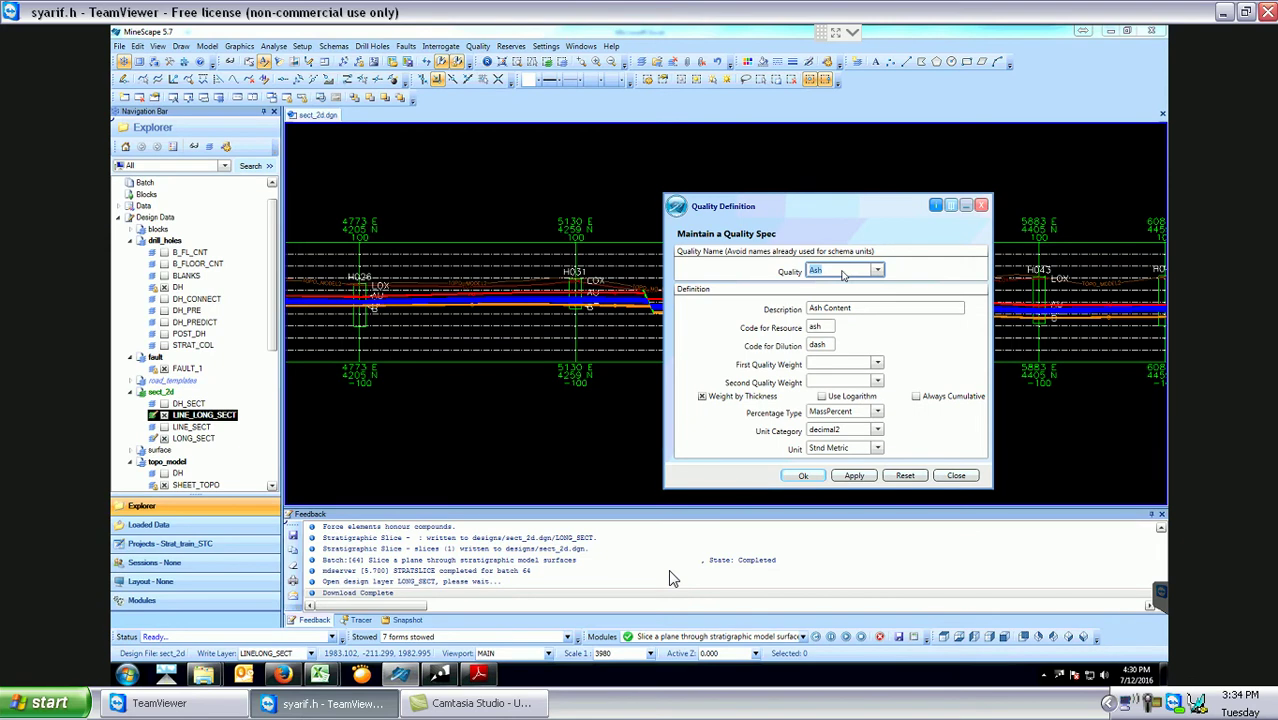
text(IM)
click(857, 307)
key(BackSpace)
key(BackSpace)
key(BackSpace)
key(BackSpace)
key(BackSpace)
key(BackSpace)
key(BackSpace)
key(BackSpace)
key(BackSpace)
key(BackSpace)
key(BackSpace)
text(Inhare)
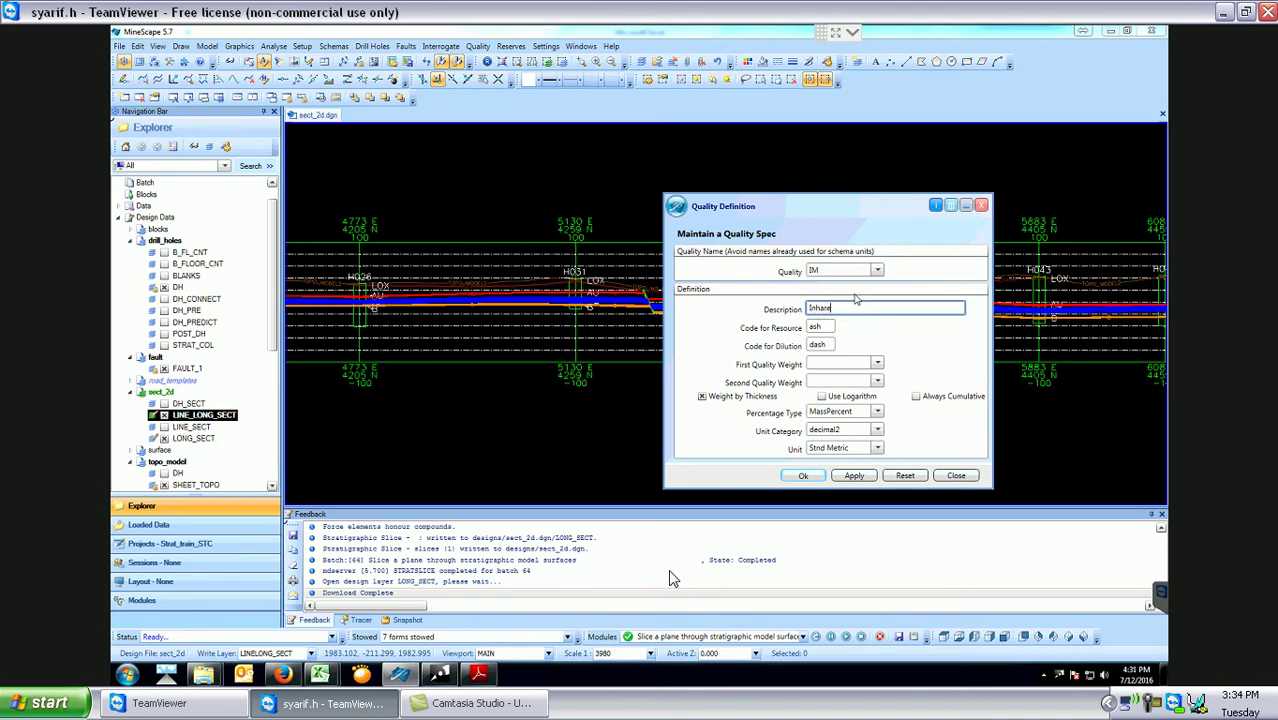
text(nt Moisture)
Set the IM resource code to im and its dilution code to dim, and apply the definition.
key(Tab)
key(BackSpace)
key(BackSpace)
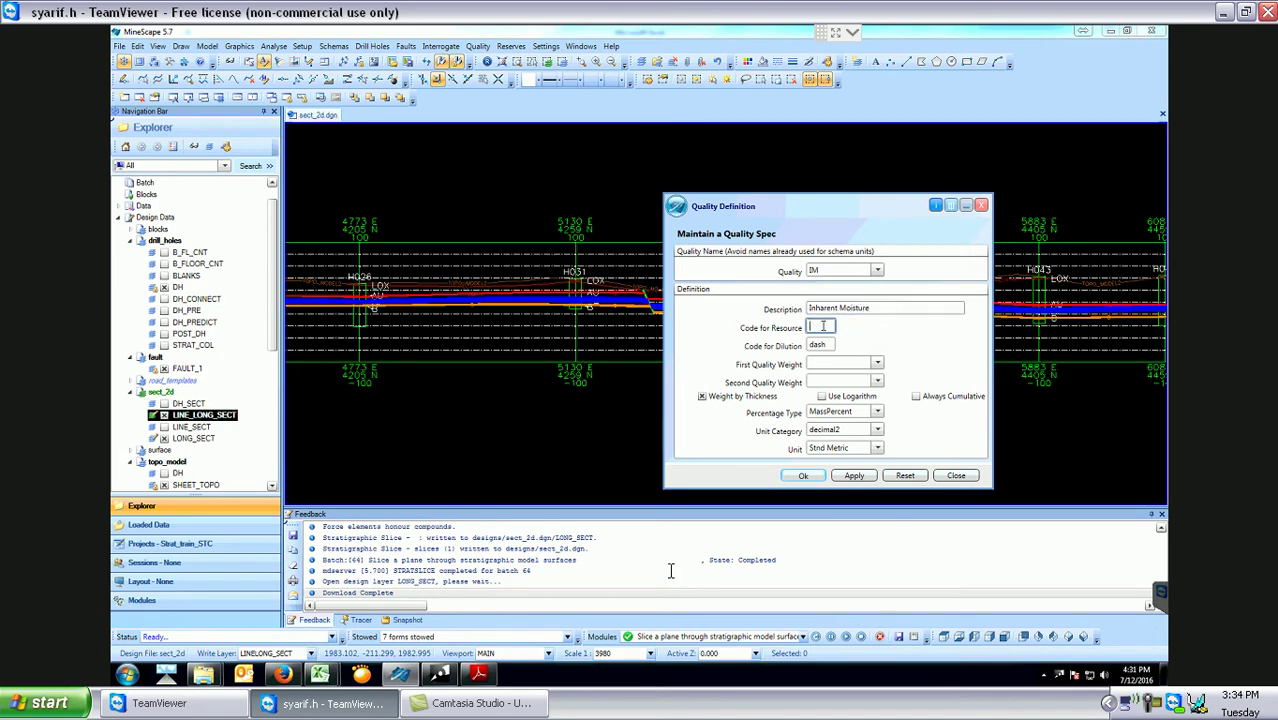
text(im)
click(826, 344)
key(BackSpace)
key(BackSpace)
key(BackSpace)
key(BackSpace)
text(dim)
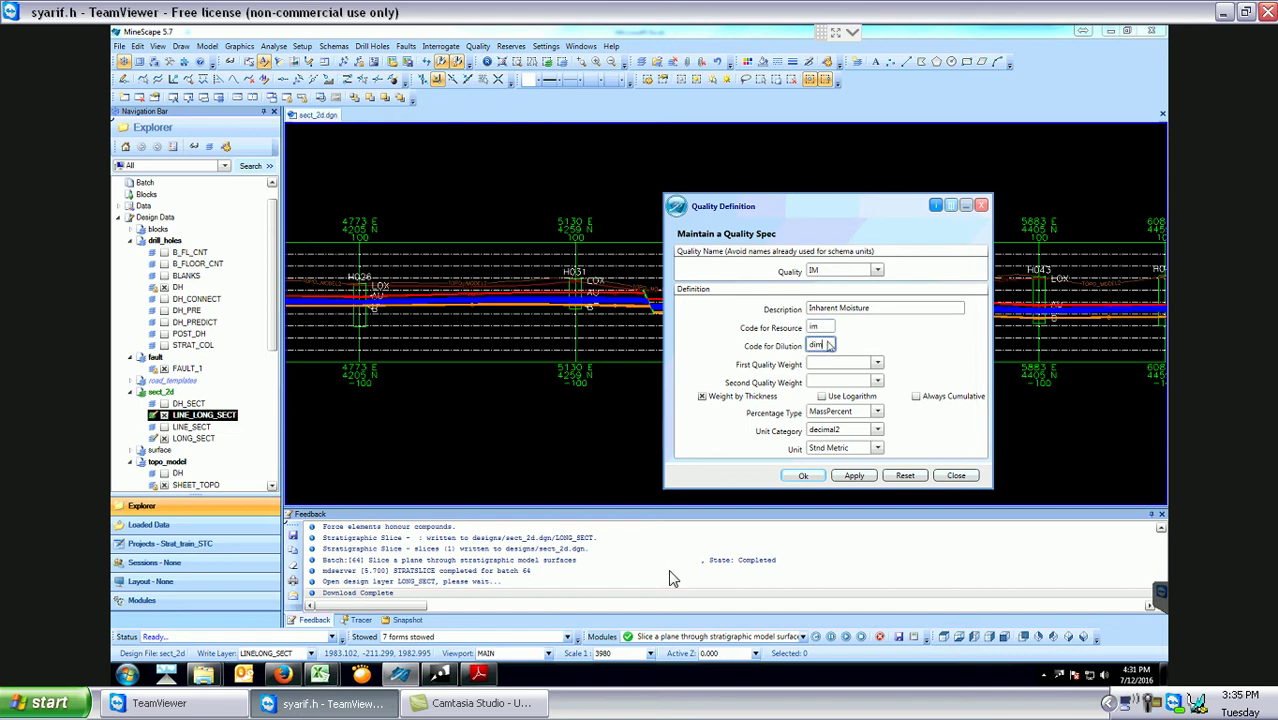
click(852, 476)
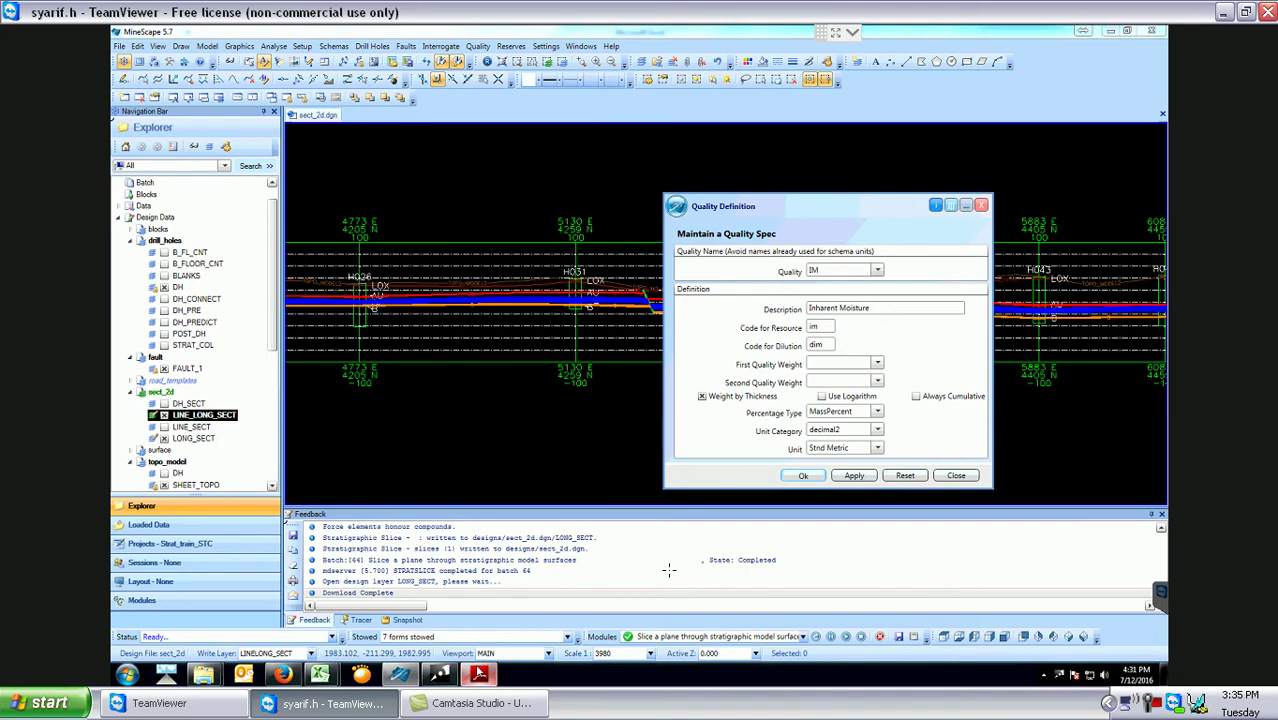
Check the PDF's quality data table and name the next quality definition TM with the description Total Moisture.
click(478, 673)
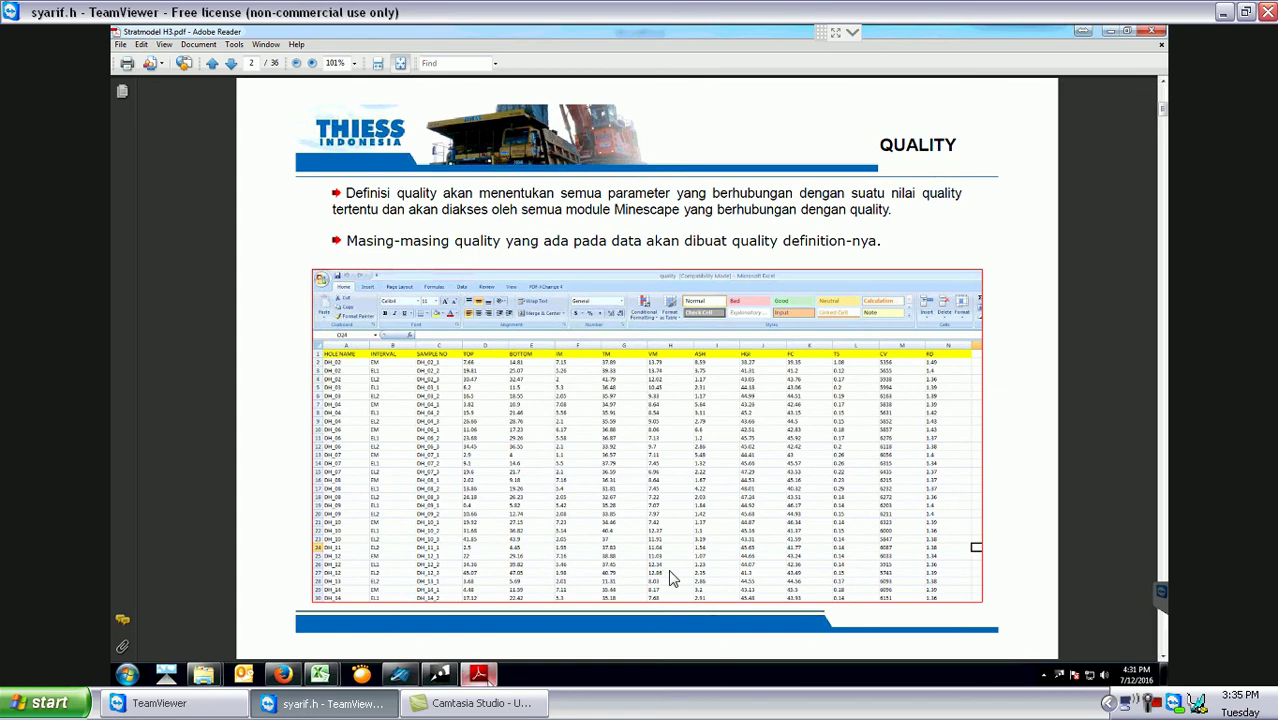
key(alt+Tab)
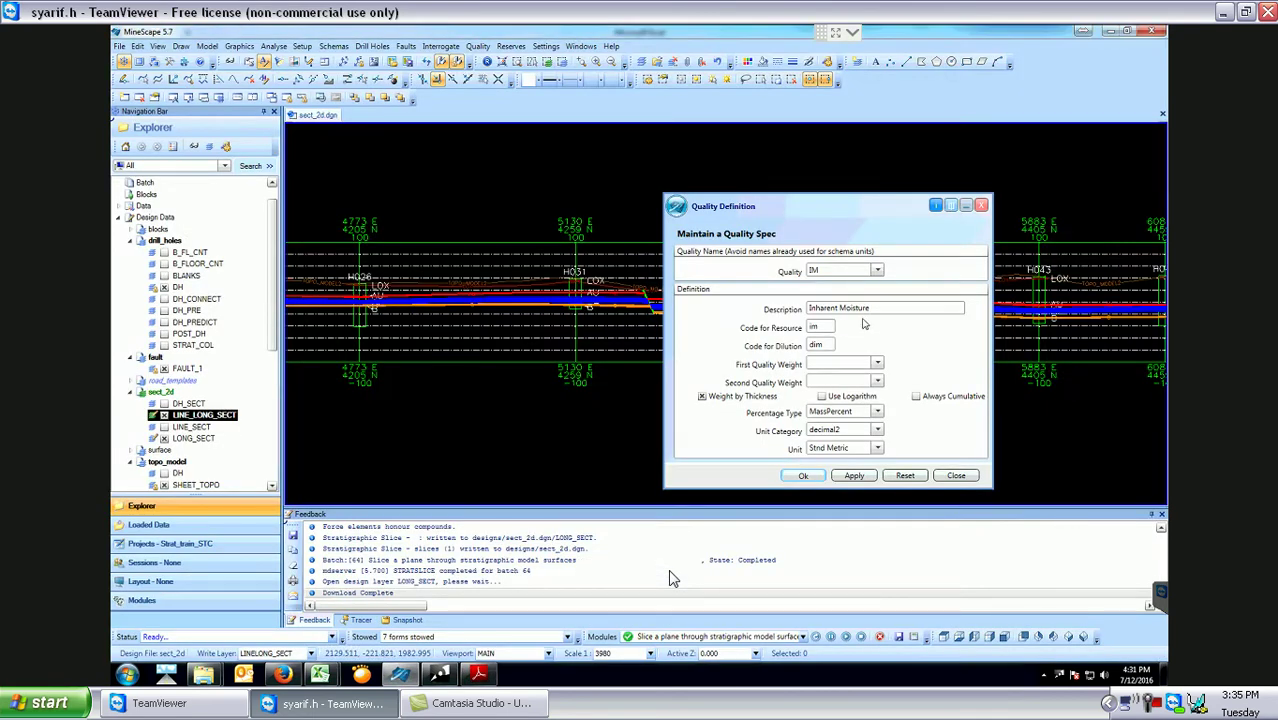
click(877, 271)
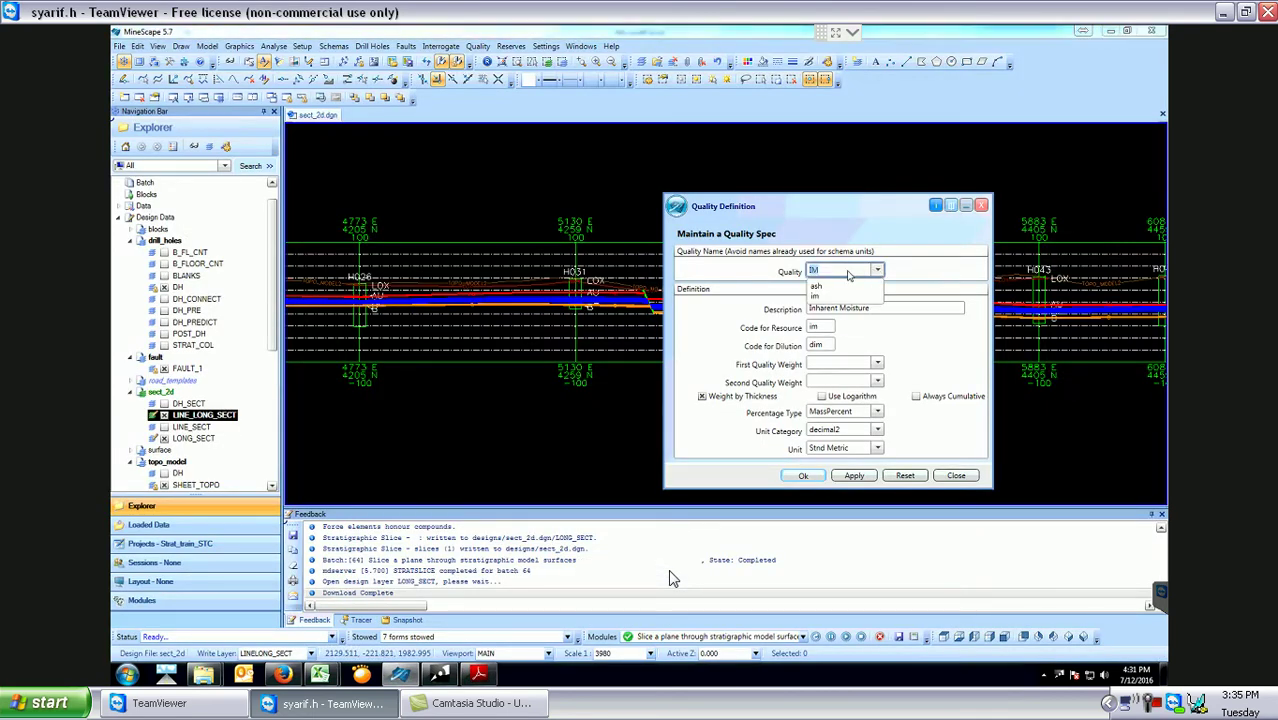
click(848, 273)
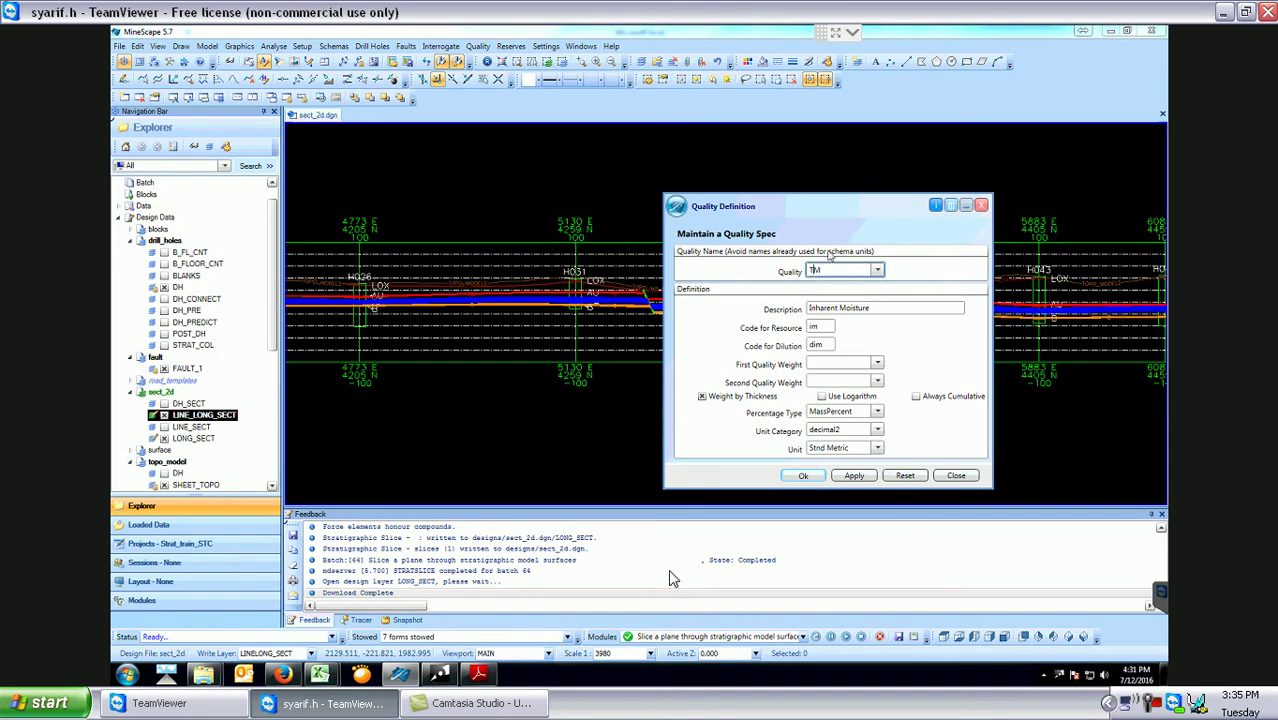
click(838, 307)
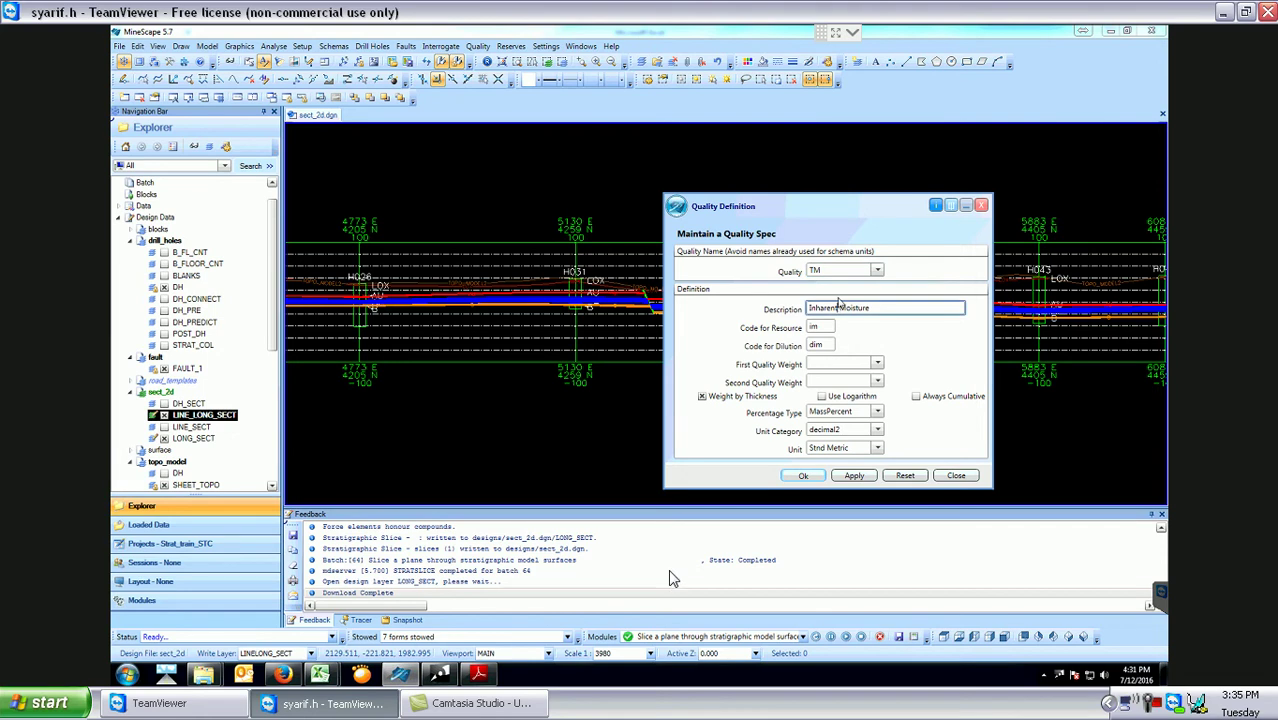
key(BackSpace)
key(BackSpace)
key(BackSpace)
key(BackSpace)
key(BackSpace)
key(BackSpace)
key(BackSpace)
key(BackSpace)
key(BackSpace)
text(Total)
Set the TM resource code to tm and its dilution code to dtm, apply the definition and check the list of qualities.
click(813, 327)
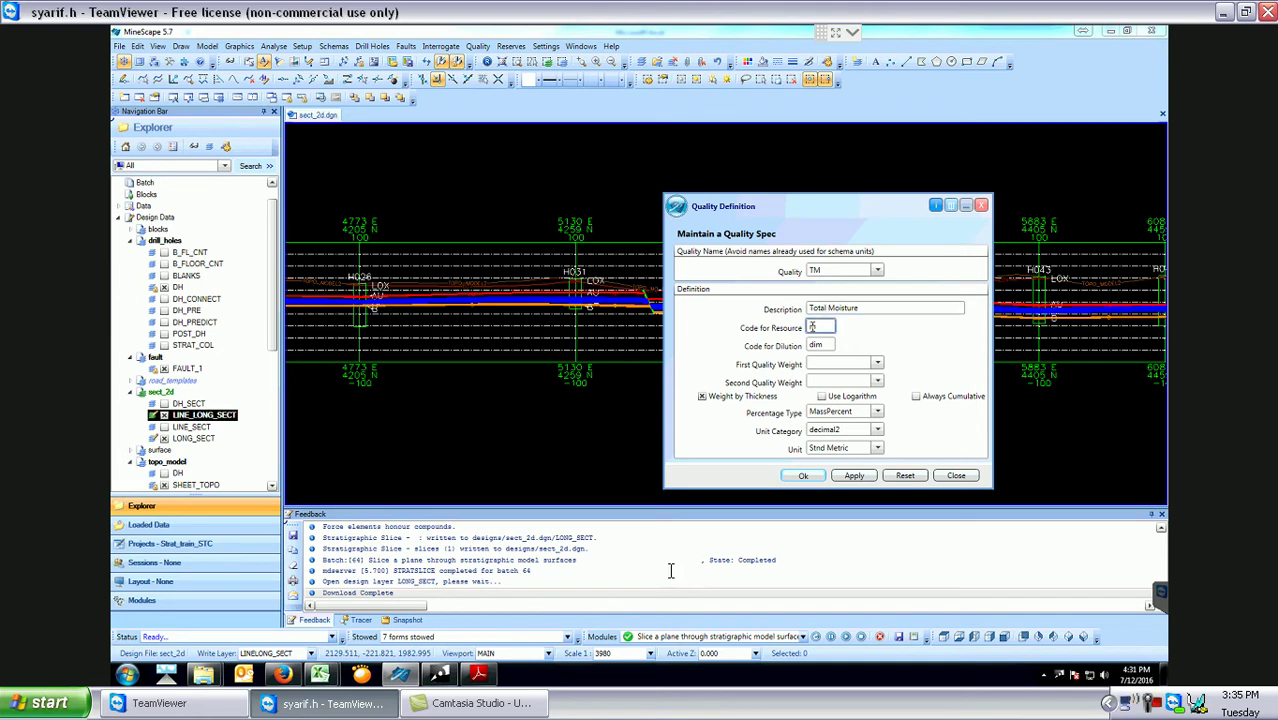
click(817, 344)
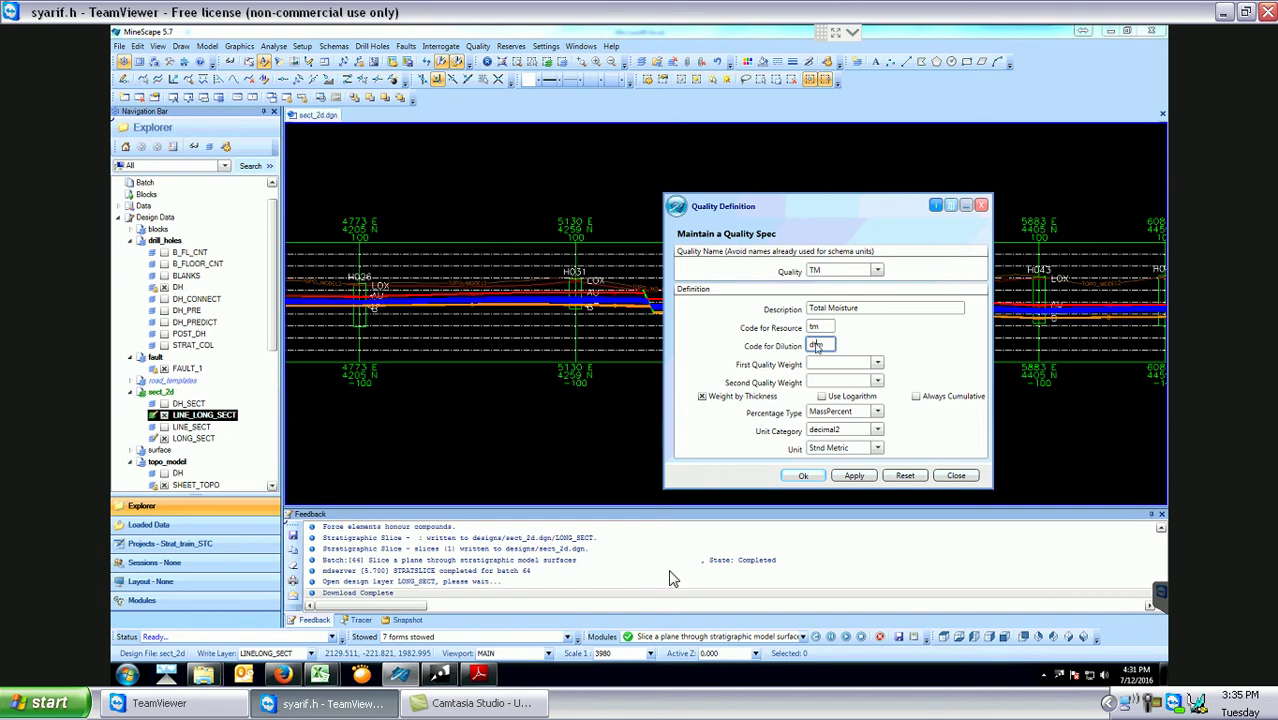
click(852, 475)
click(880, 271)
click(880, 271)
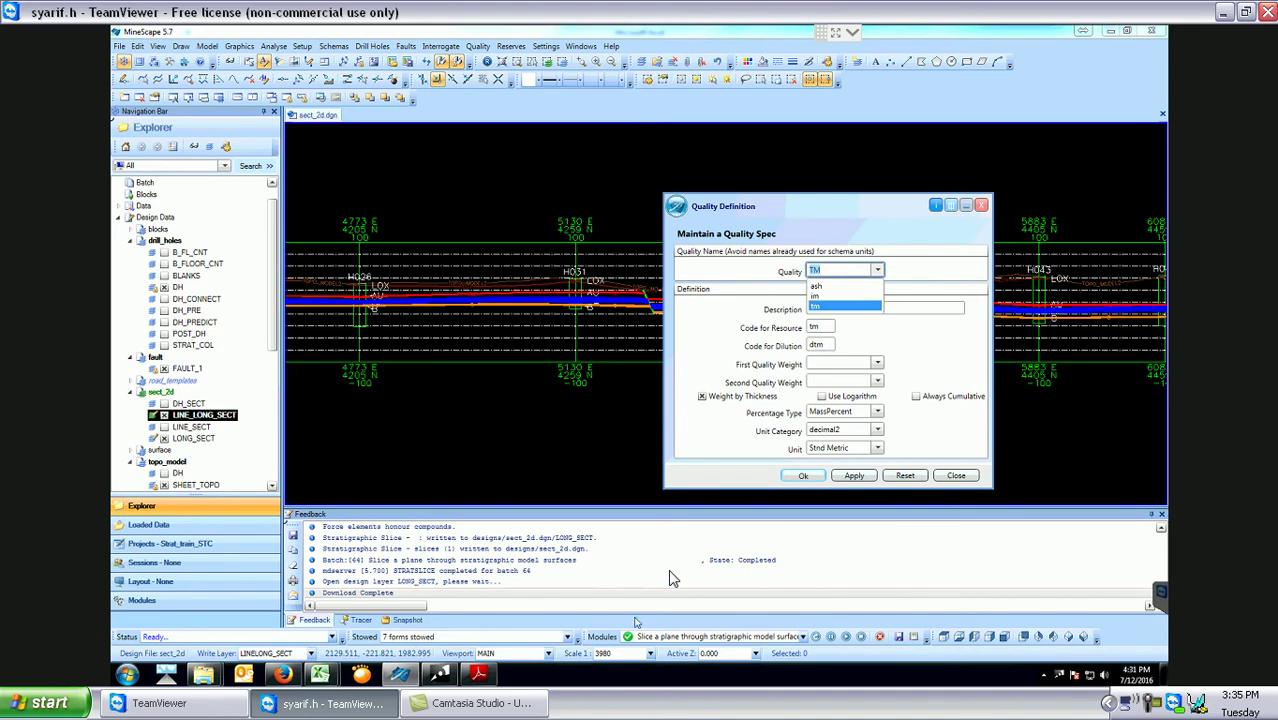
Check the PDF's list of required qualities and name the next quality definition TS.
key(alt+Tab)
key(alt+Tab)
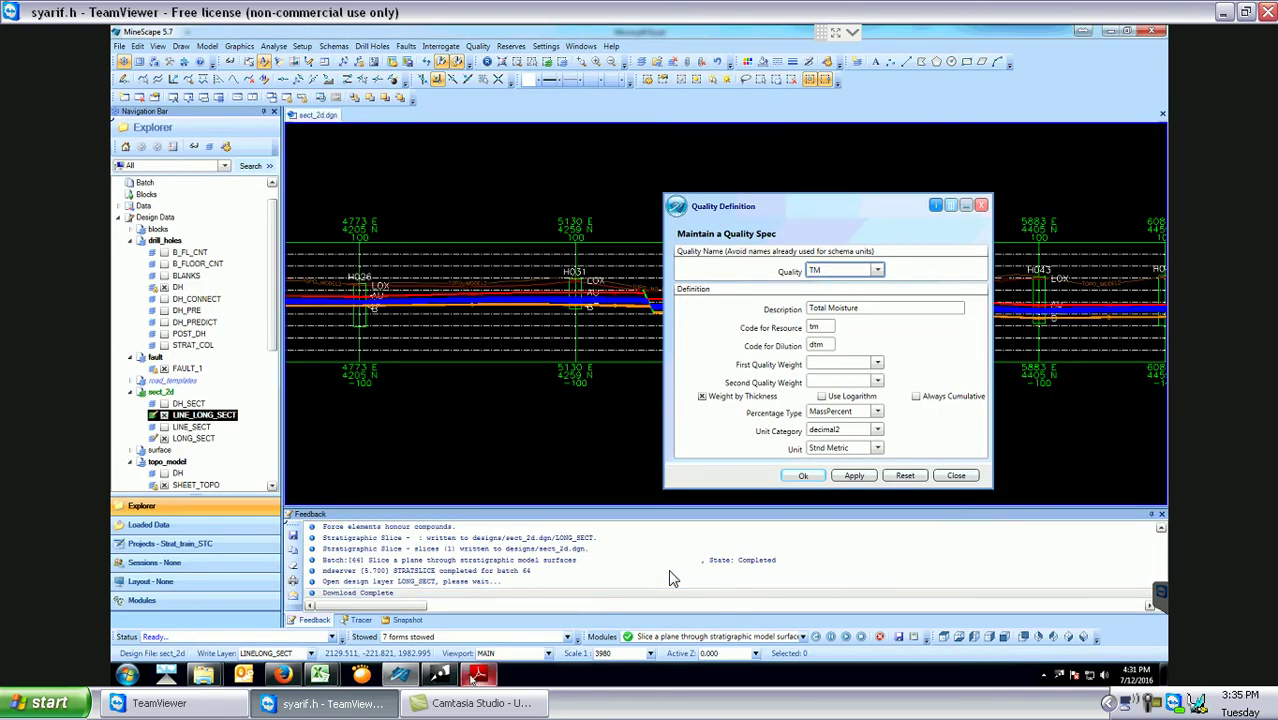
key(alt+Tab)
scroll(670, 572, down, 3)
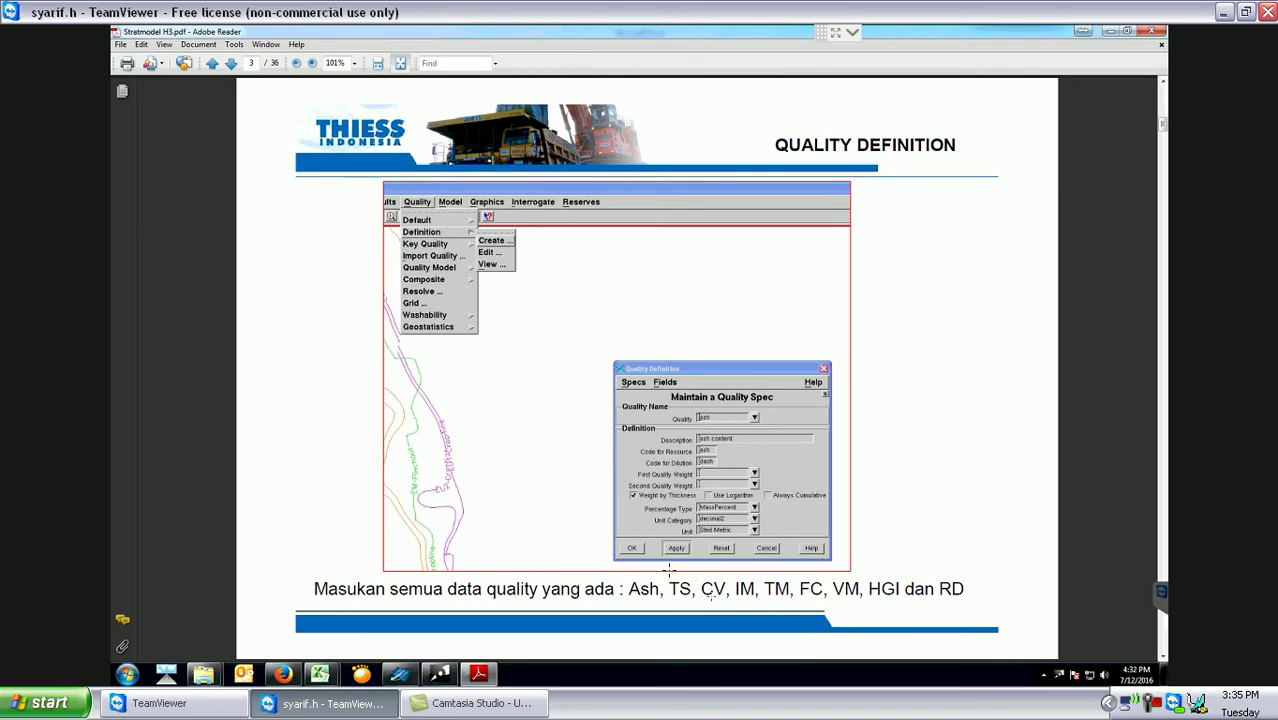
click(490, 676)
click(877, 270)
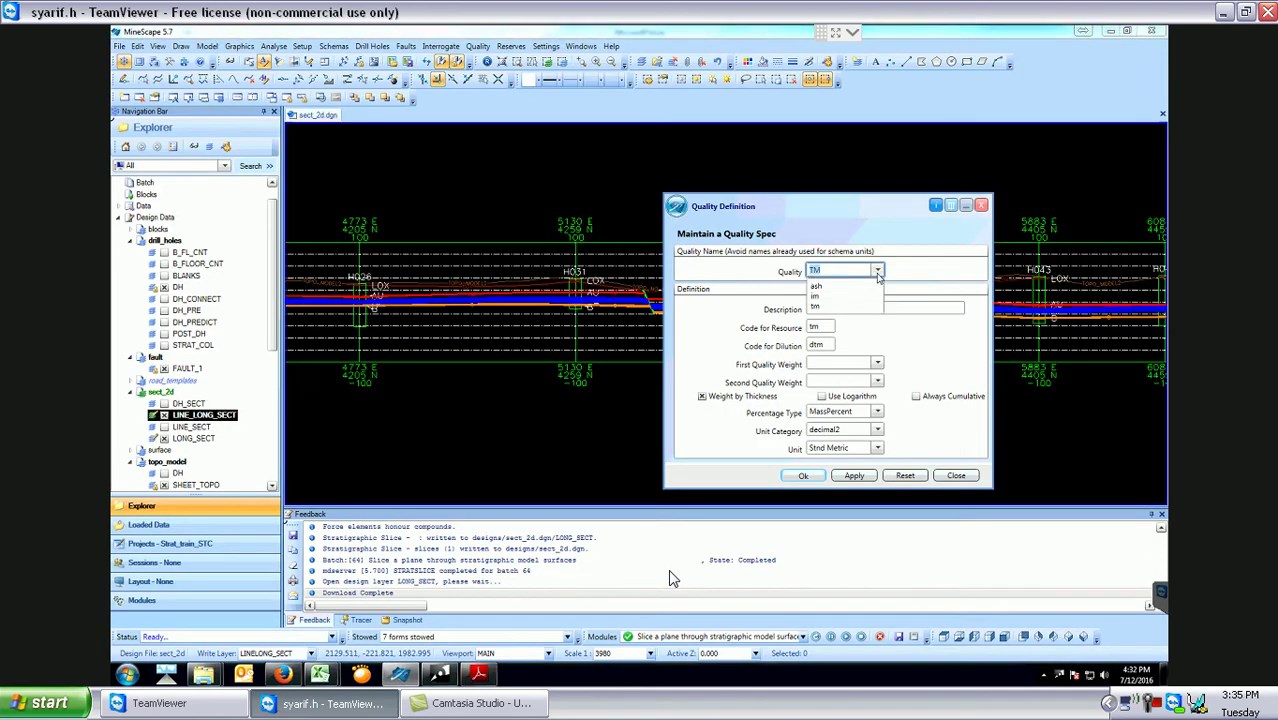
click(878, 271)
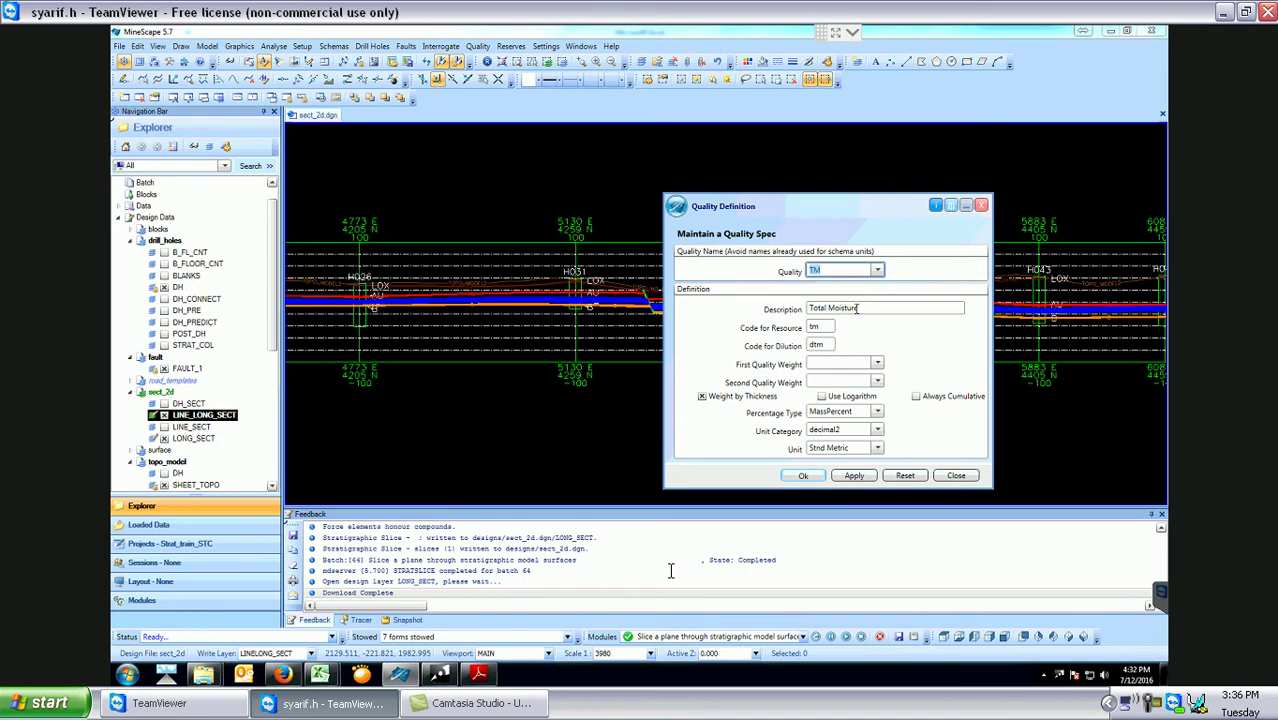
key(End)
key(BackSpace)
text(S)
Set the description of the TS quality to Total Sulphur.
click(860, 308)
key(BackSpace)
key(BackSpace)
key(BackSpace)
key(BackSpace)
key(BackSpace)
key(BackSpace)
key(BackSpace)
key(BackSpace)
text(Sul)
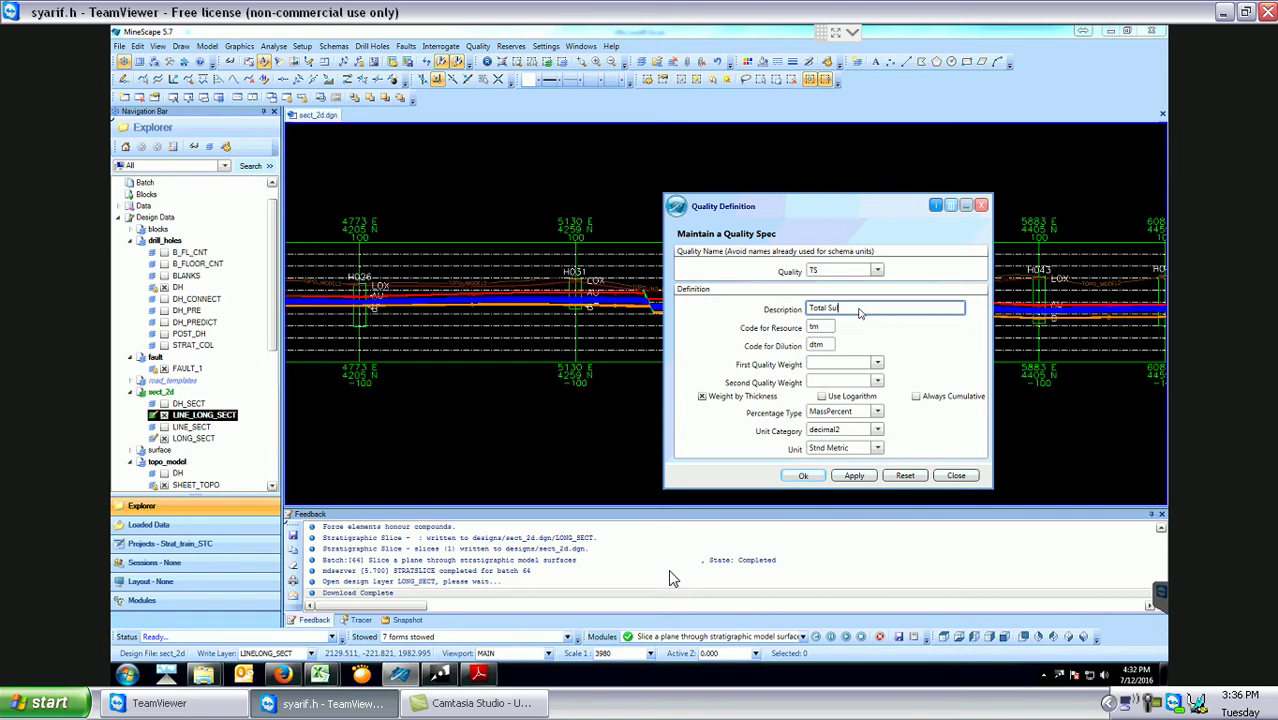
text(phur)
Set the TS resource code to ts and its dilution code to dts, and apply the definition.
key(Tab)
text(ts)
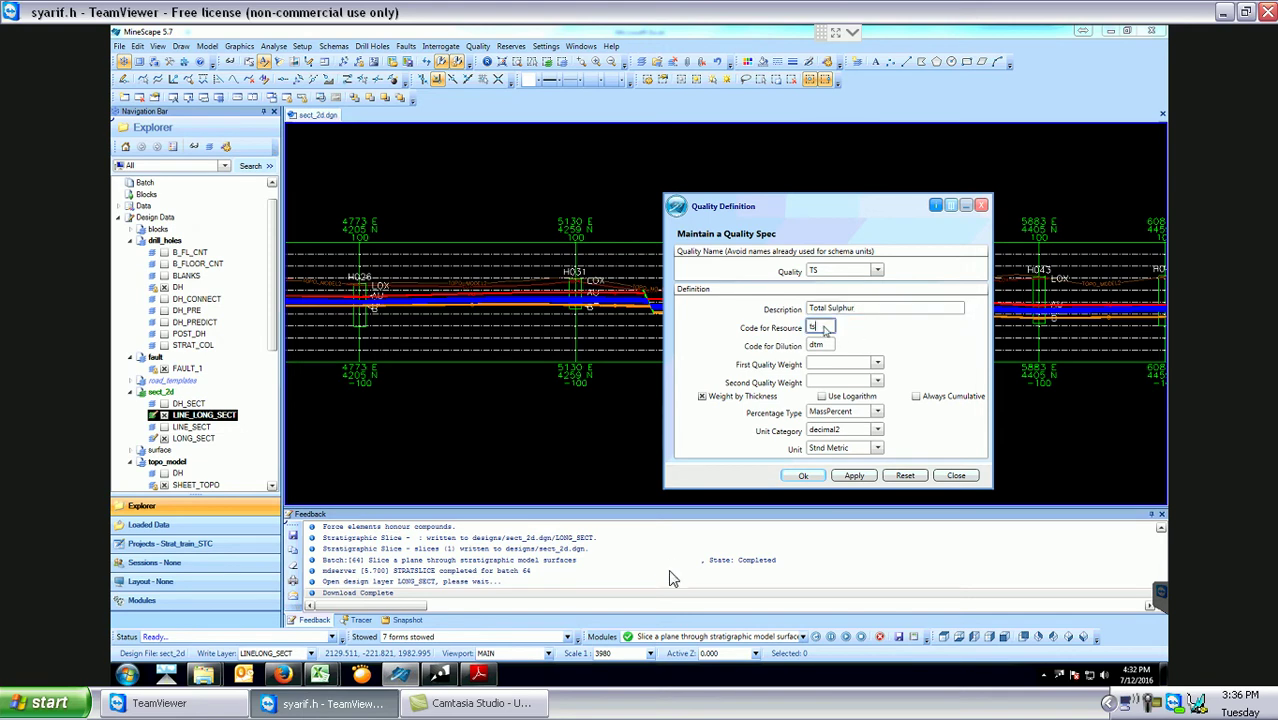
key(Tab)
text(dts)
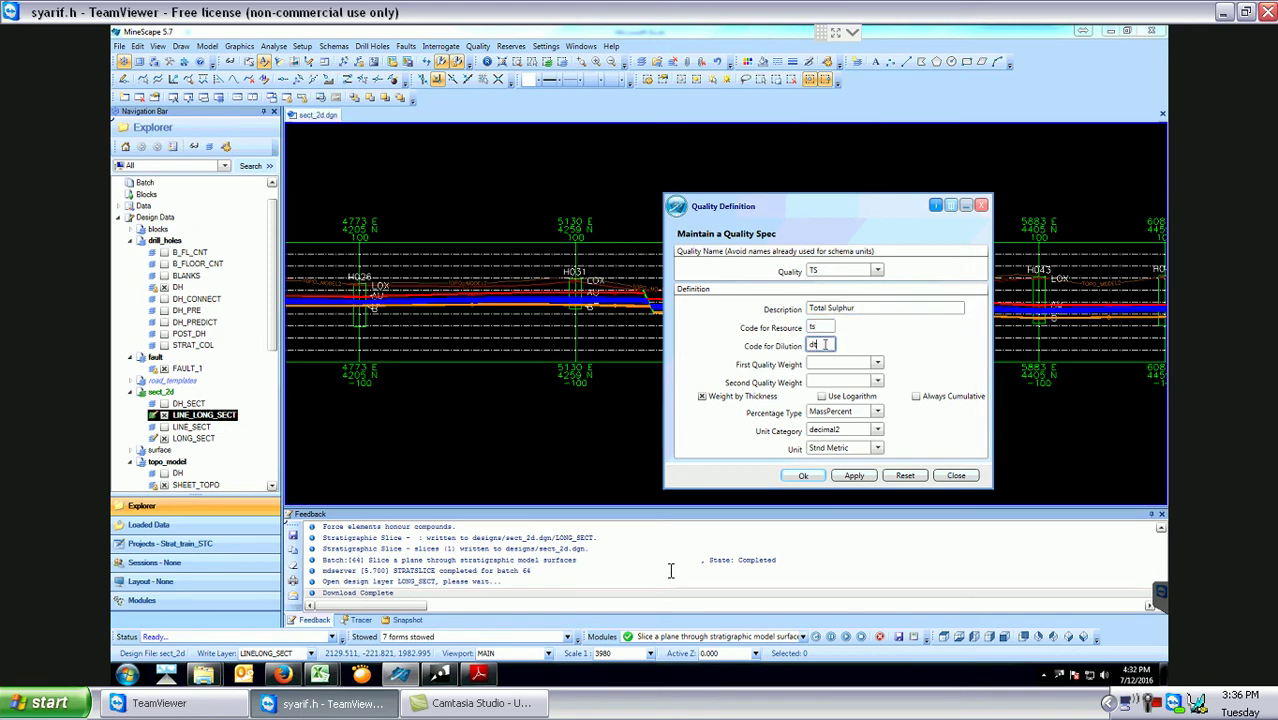
click(848, 475)
Check the PDF's list of required qualities against those already defined and name the next quality definition CV.
click(480, 674)
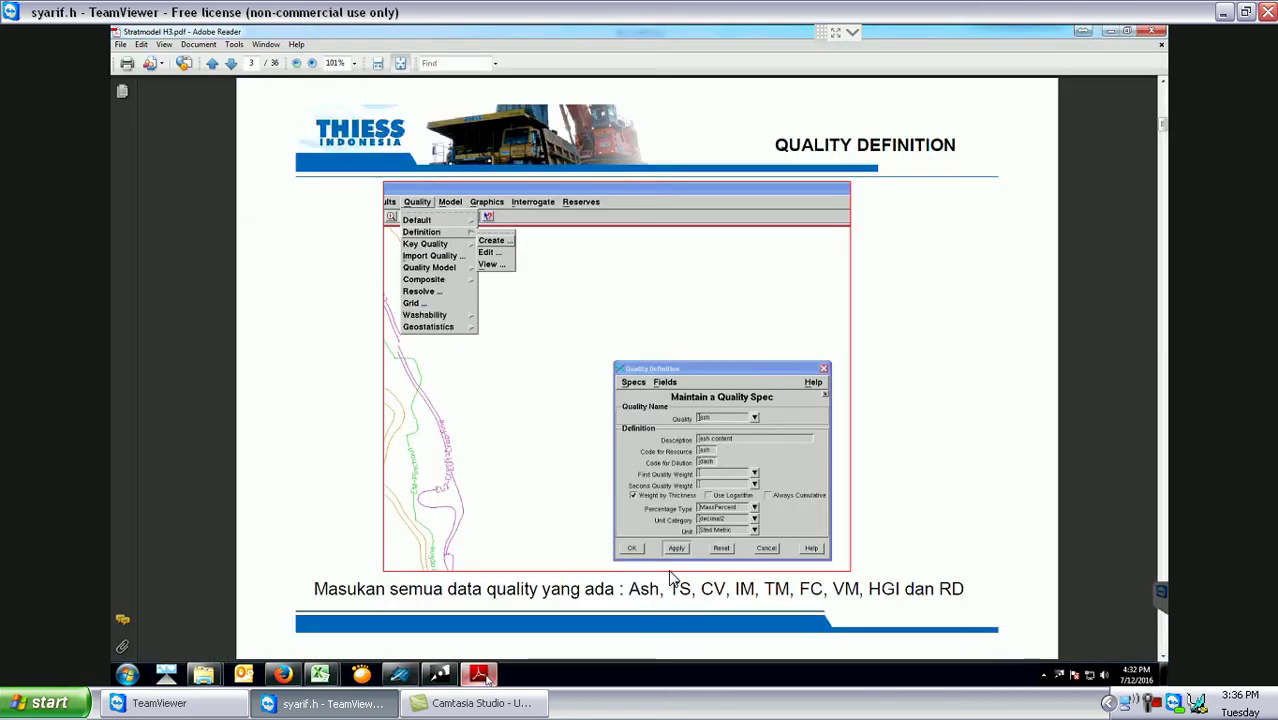
click(481, 676)
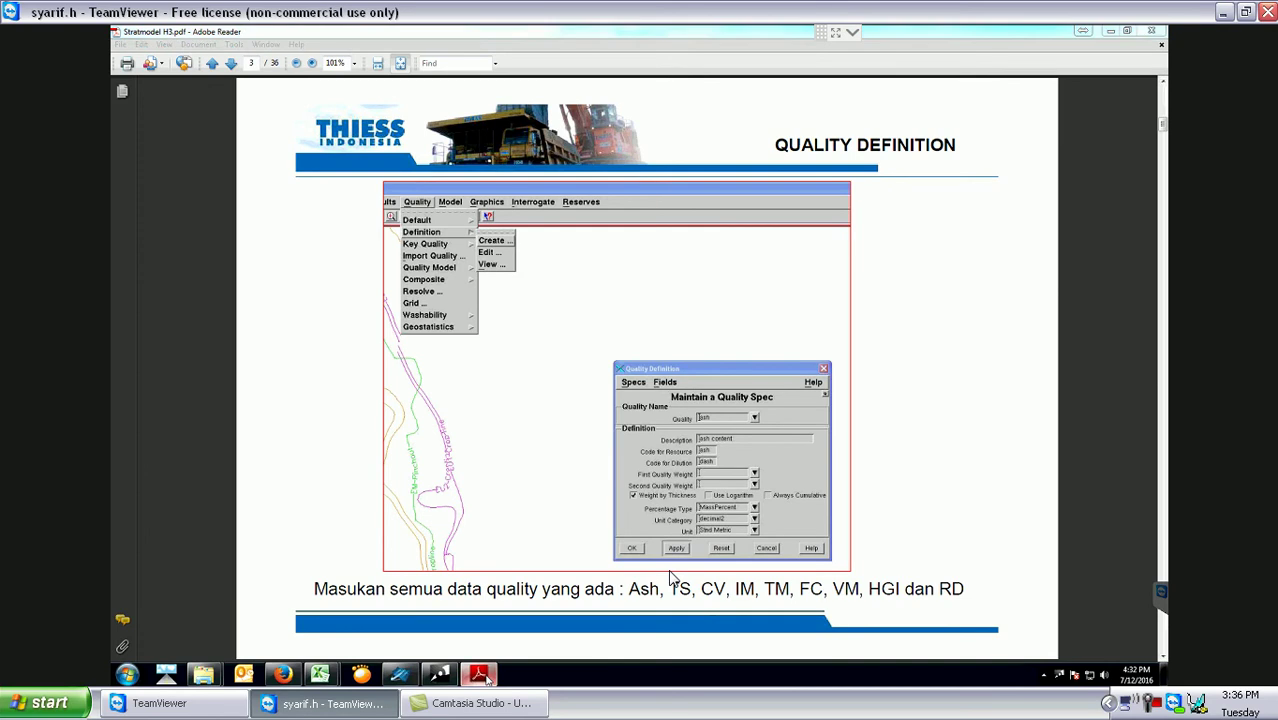
click(876, 270)
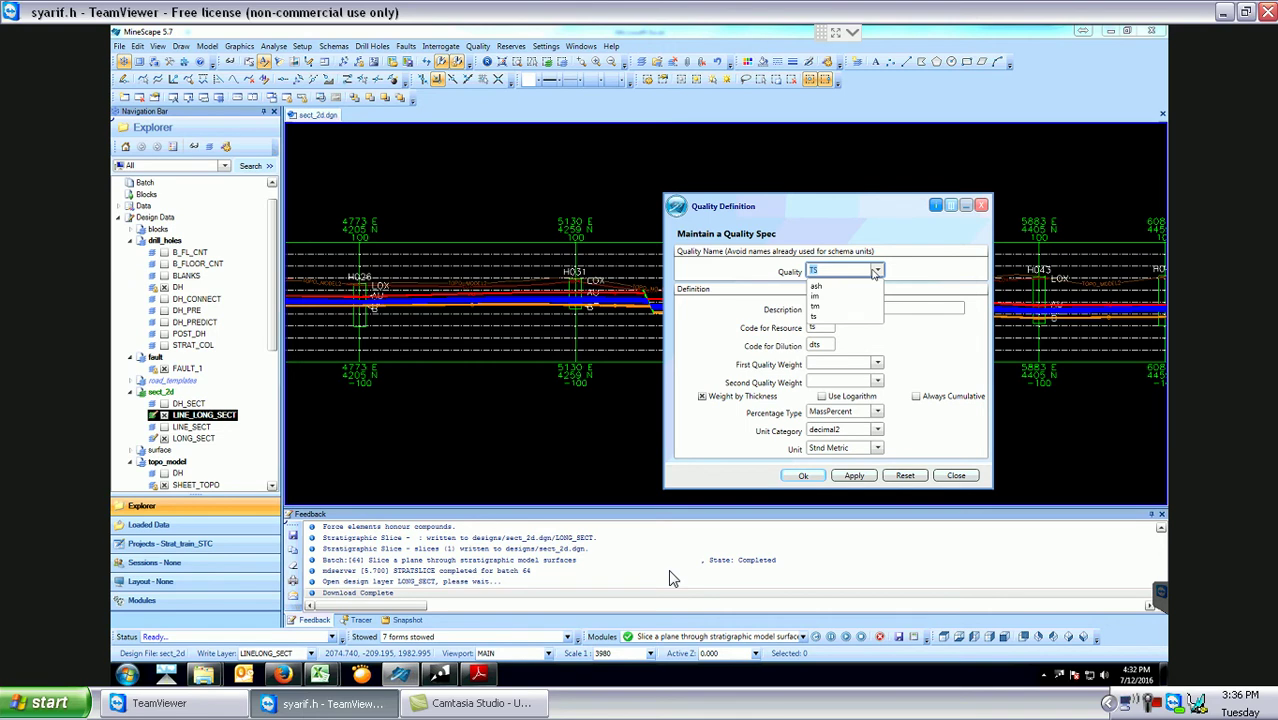
click(820, 272)
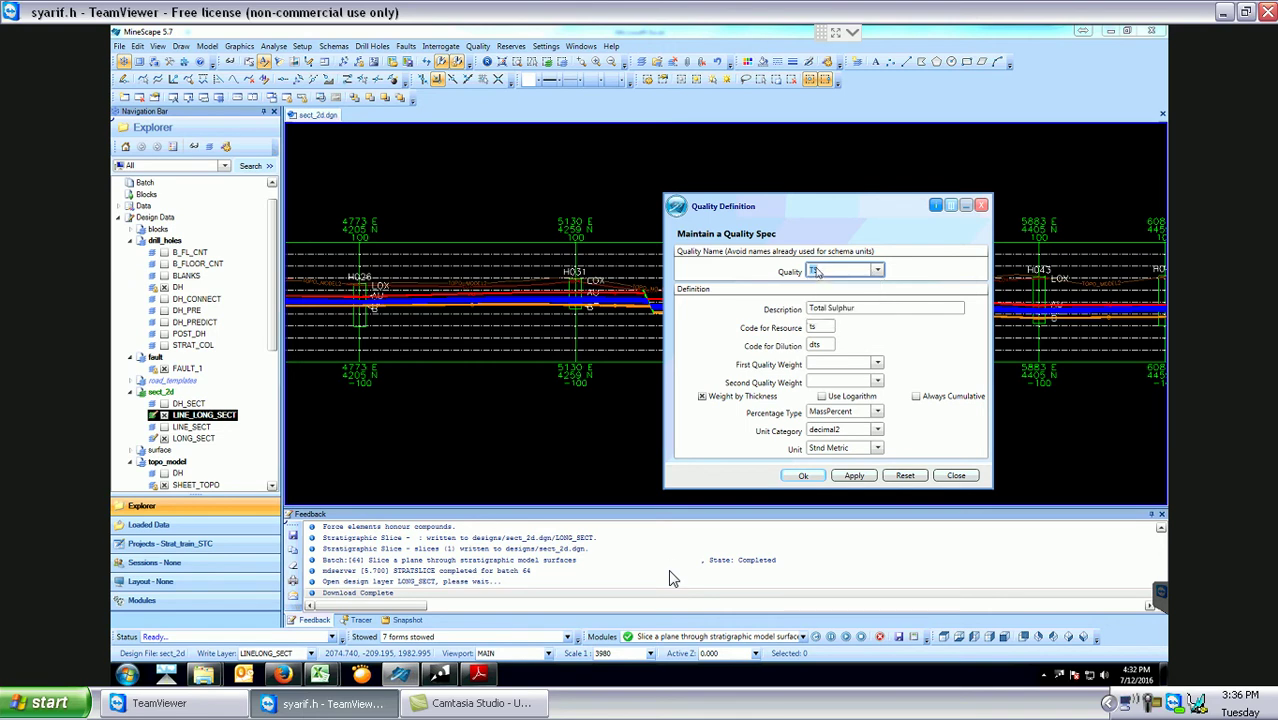
key(BackSpace)
text(d)
text(u)
Replace the description of the CV quality with Caloric Value.
click(883, 310)
key(BackSpace)
key(BackSpace)
key(BackSpace)
key(BackSpace)
key(BackSpace)
key(BackSpace)
key(BackSpace)
key(BackSpace)
key(BackSpace)
key(BackSpace)
key(BackSpace)
key(BackSpace)
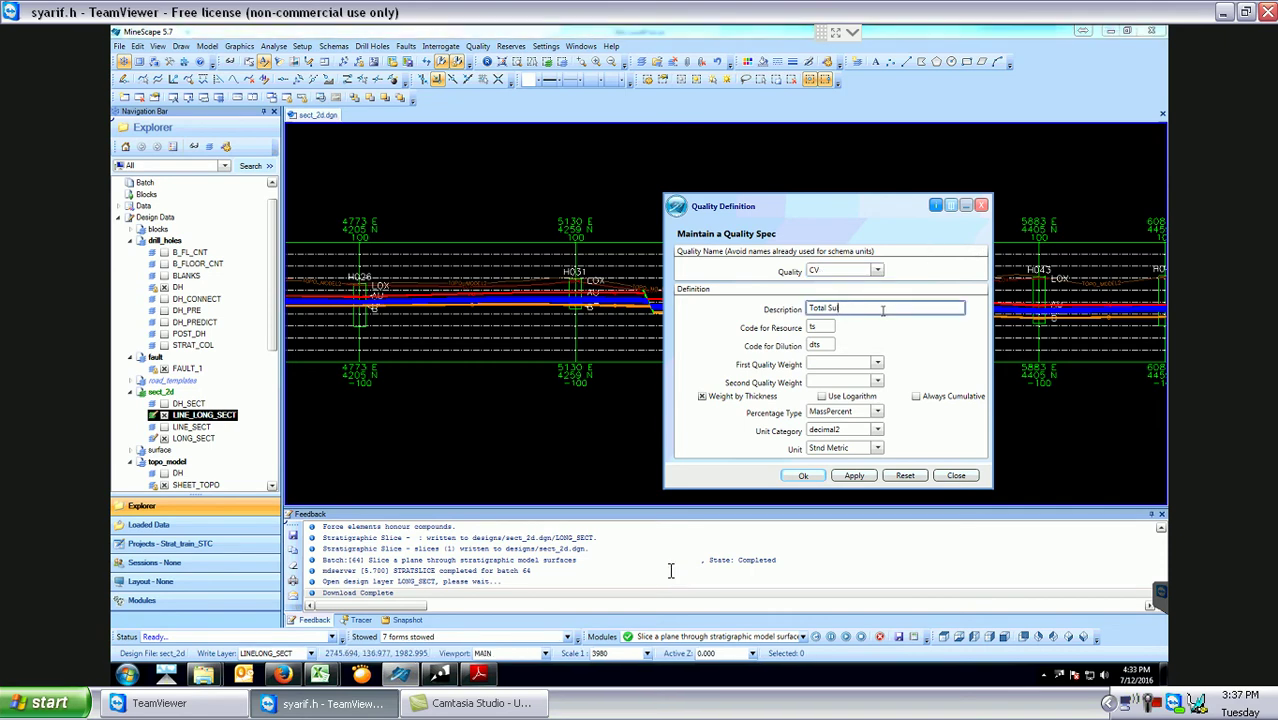
text(Caloric Value)
key(Tab)
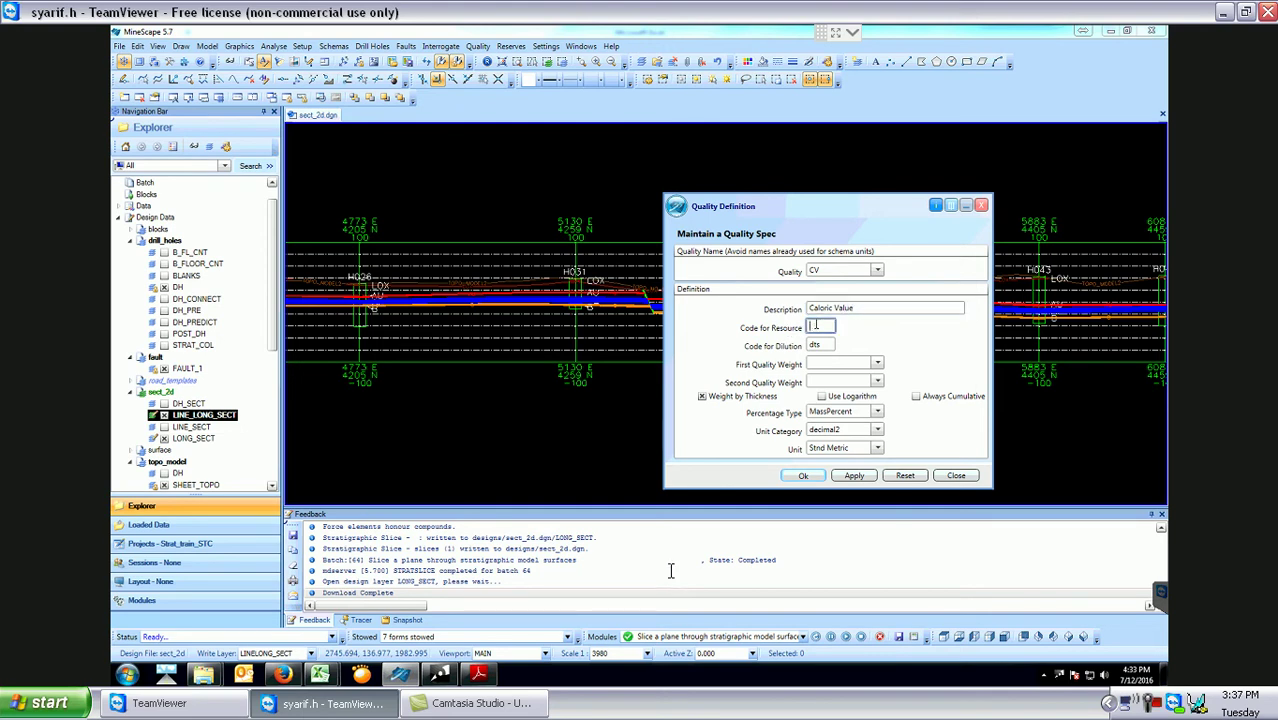
Set the CV resource code to cv and its dilution code to dcv, apply the definition and check the list of qualities.
text(cv)
key(Tab)
text(dcv)
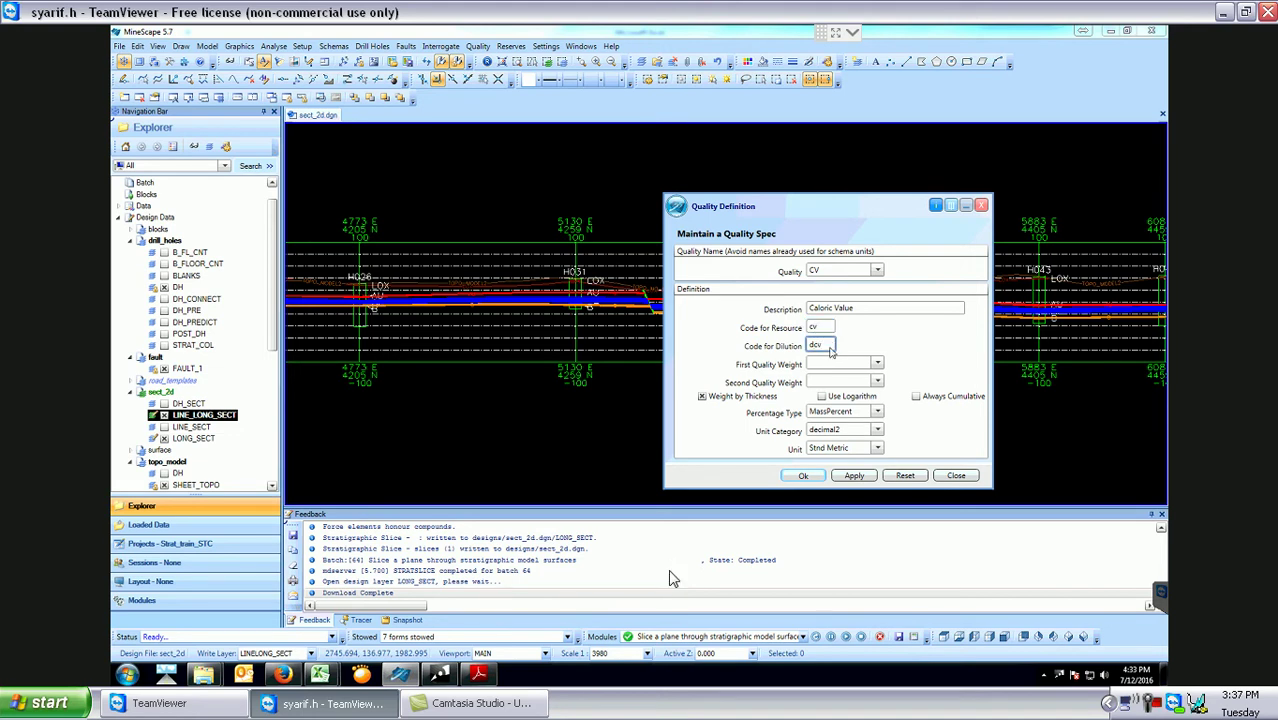
click(854, 476)
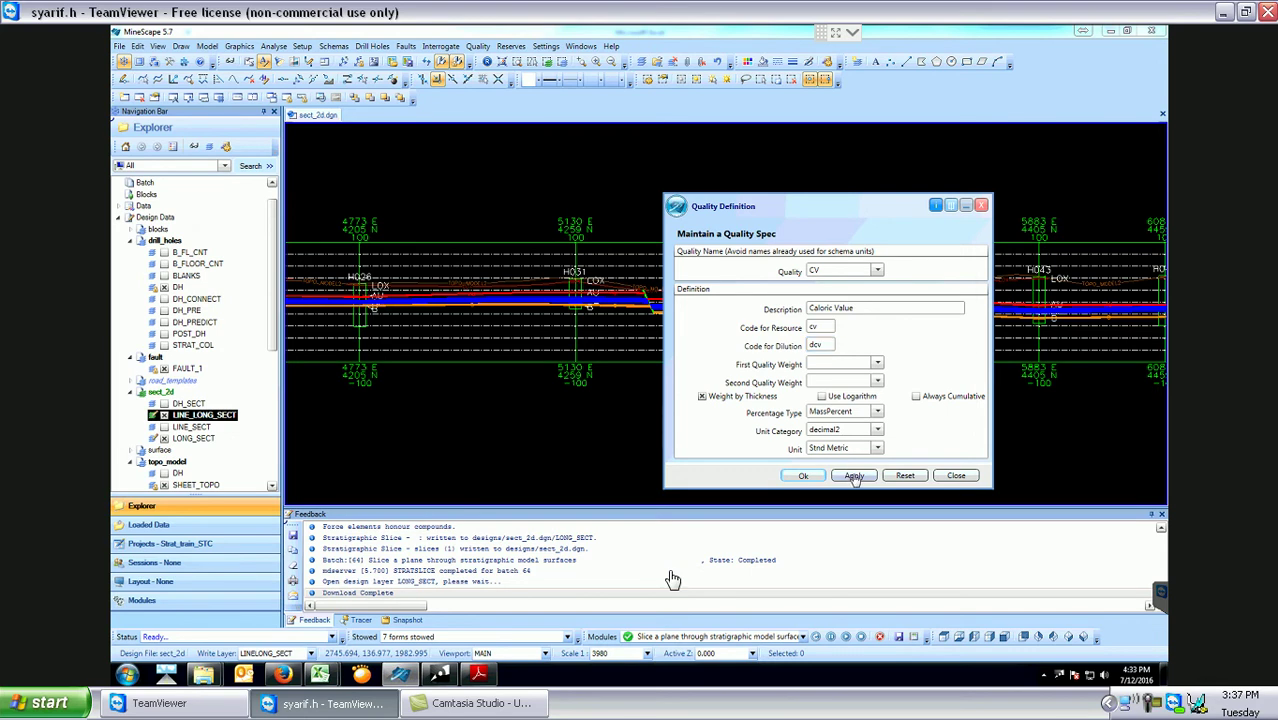
click(878, 271)
click(840, 325)
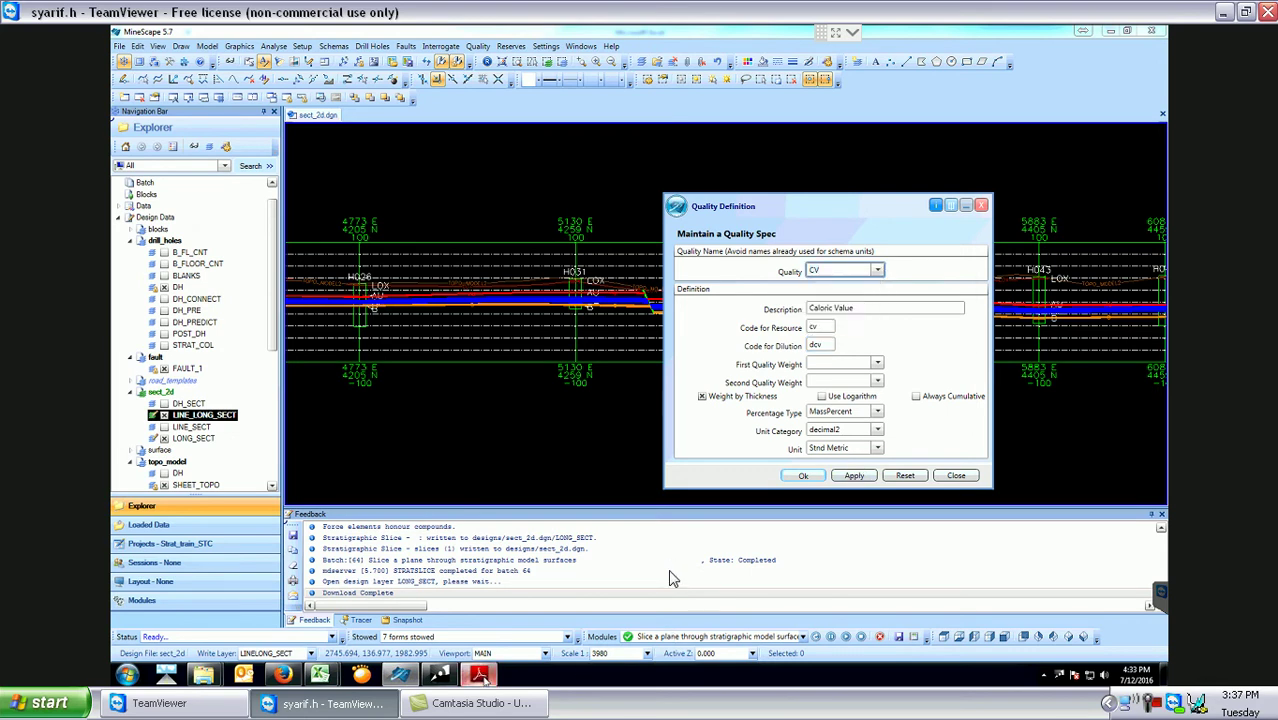
Check the PDF's list of required qualities and name the next quality definition FC.
key(alt+Tab)
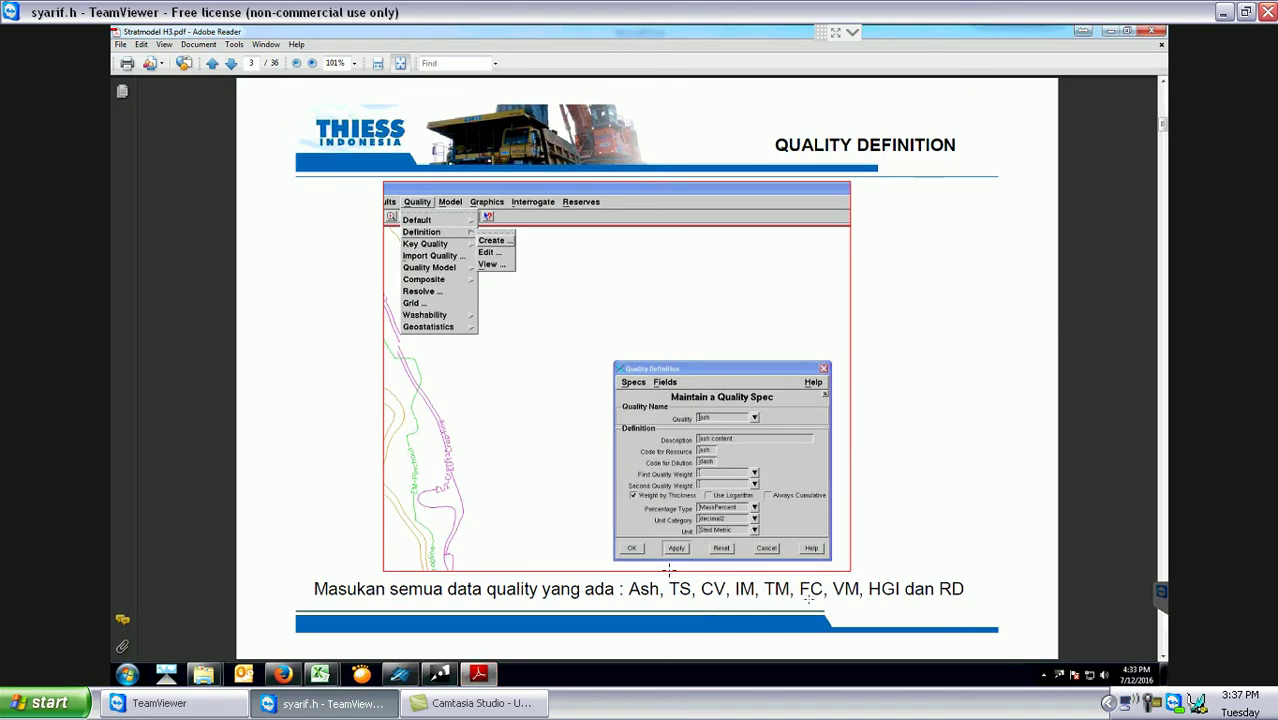
key(alt+Tab)
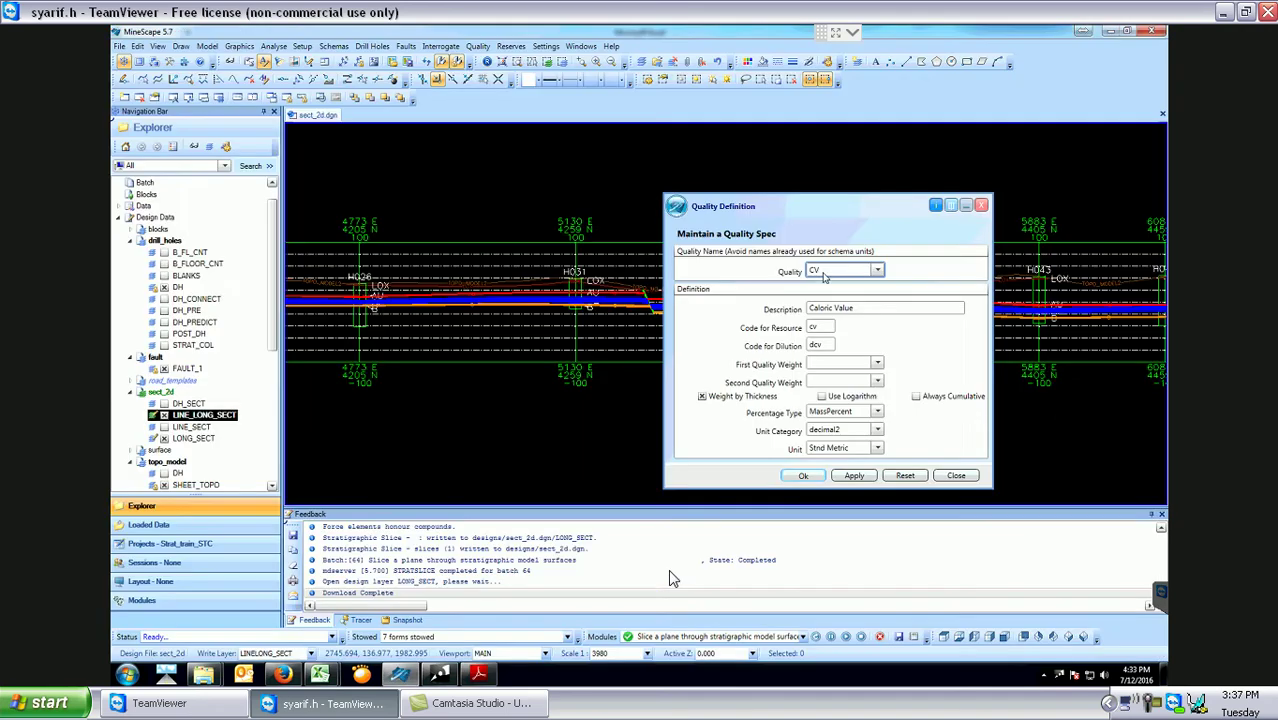
click(817, 273)
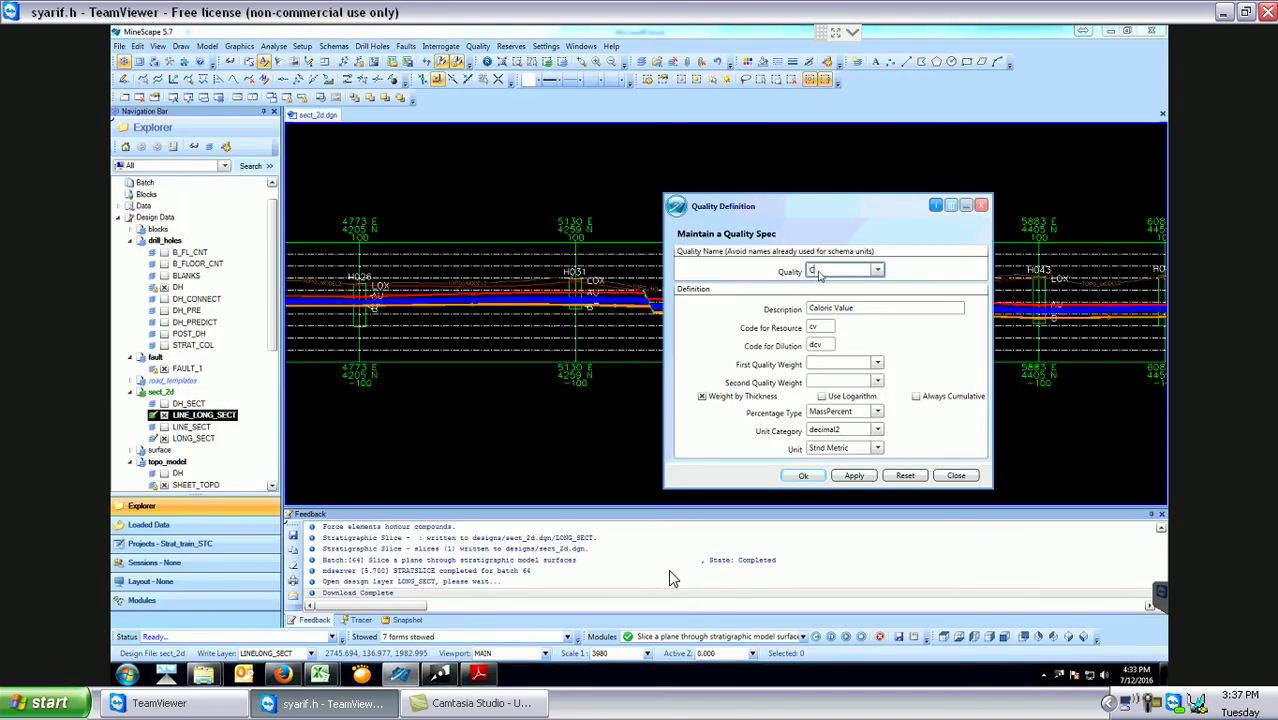
text(FC)
Replace the description of the FC quality with Fixed Carbon.
click(851, 308)
key(BackSpace)
key(BackSpace)
key(BackSpace)
key(BackSpace)
key(BackSpace)
key(BackSpace)
key(BackSpace)
key(BackSpace)
key(BackSpace)
key(BackSpace)
key(BackSpace)
key(BackSpace)
key(BackSpace)
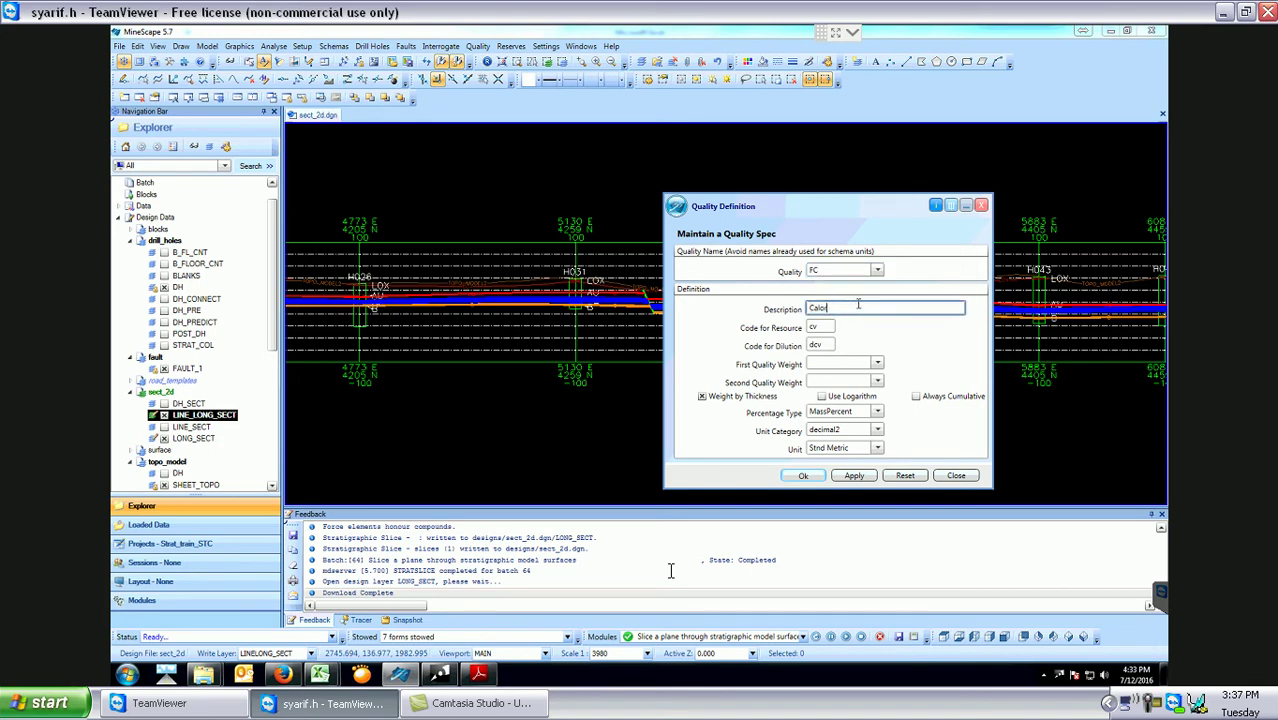
text(Fixed)
text(Carbon)
key(Tab)
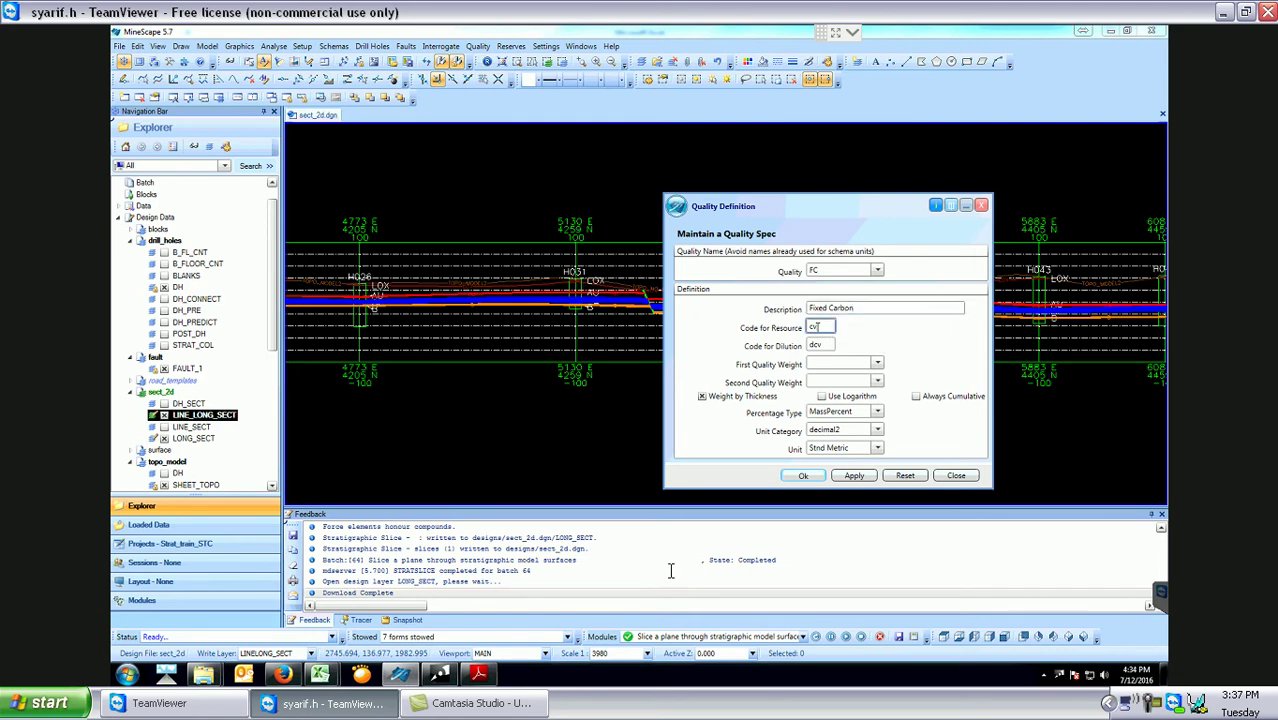
Set the FC resource code to fc and its dilution code to dfc, and apply the definition.
text(fc)
key(Tab)
text(dfc)
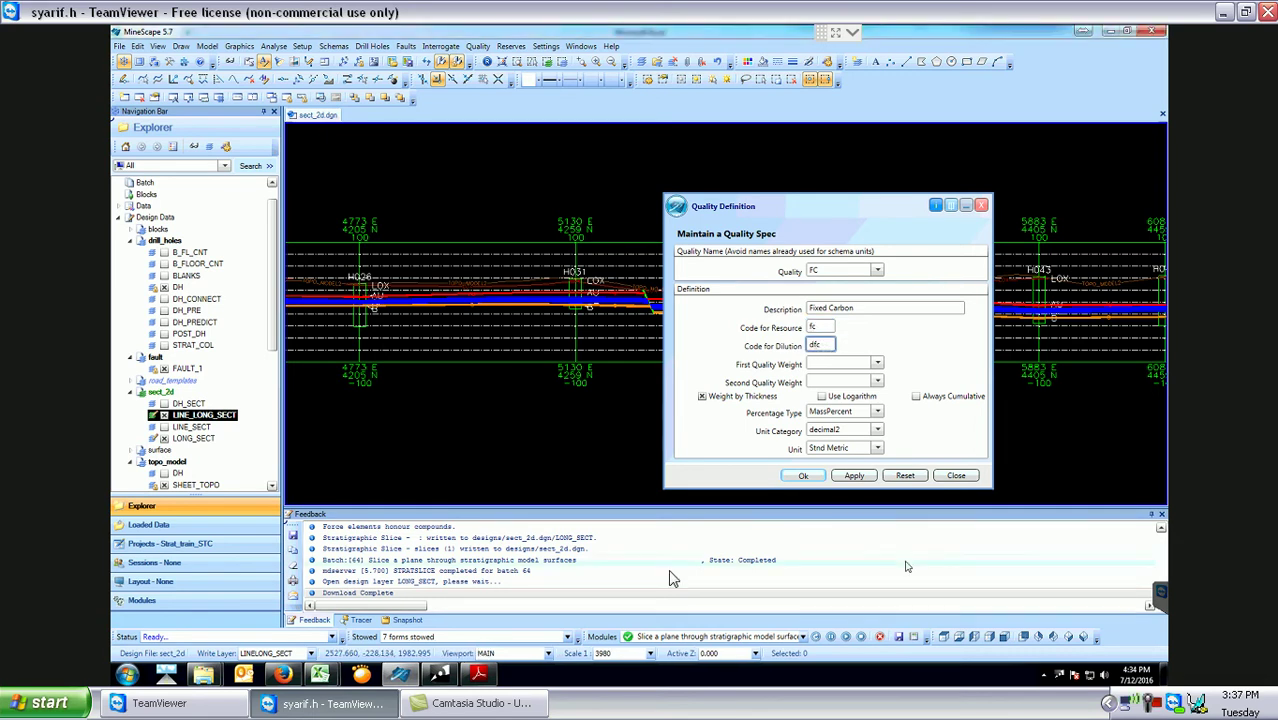
click(866, 479)
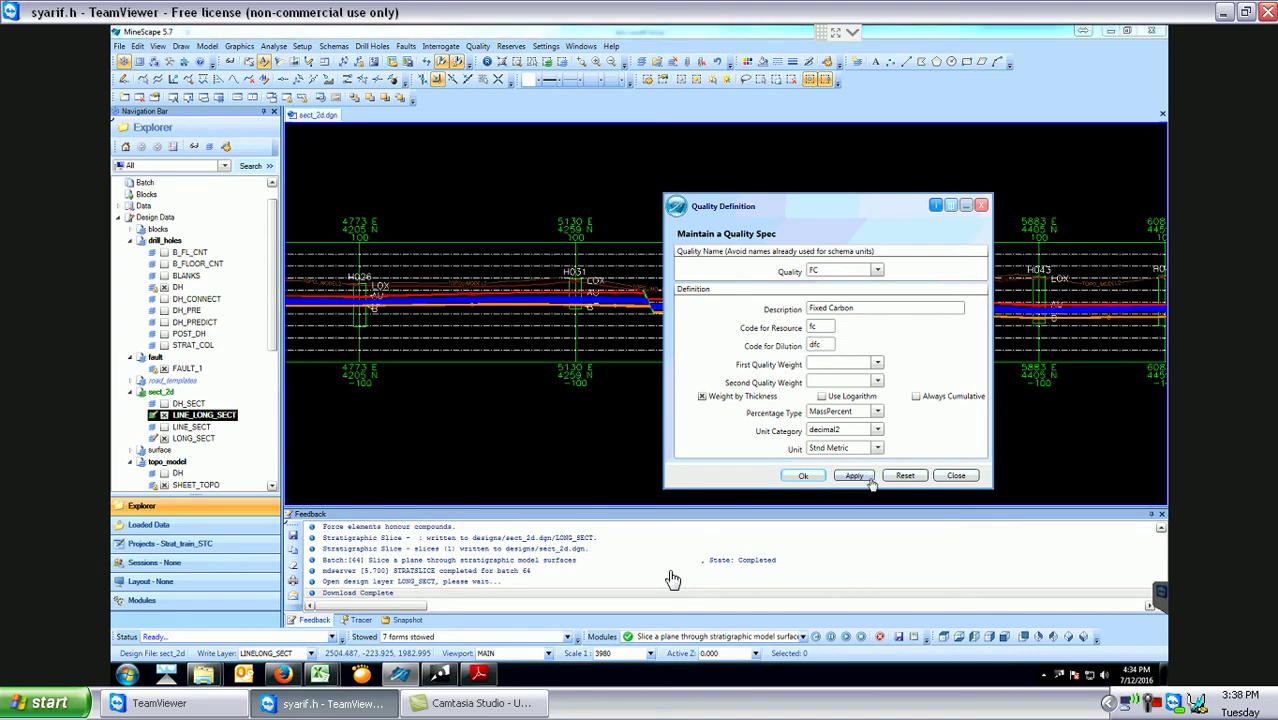
click(876, 271)
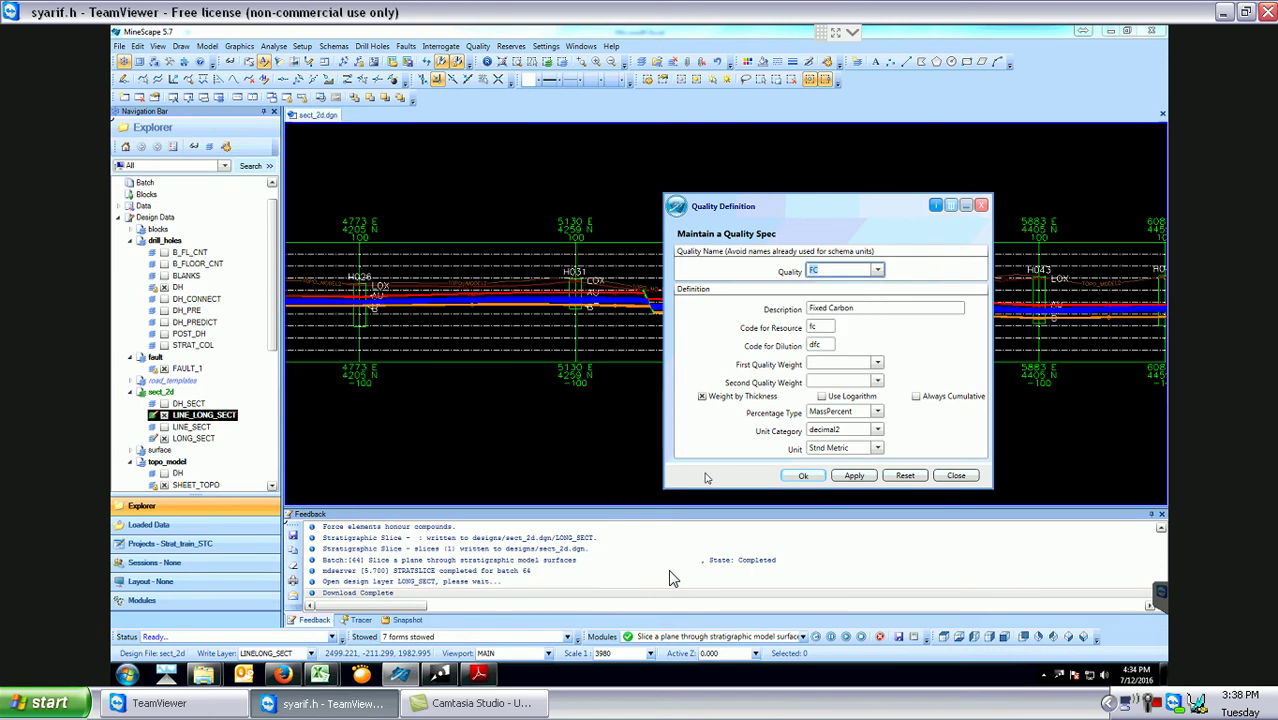
Compare the PDF's required qualities with the defined ones and name the next quality definition VM.
click(479, 673)
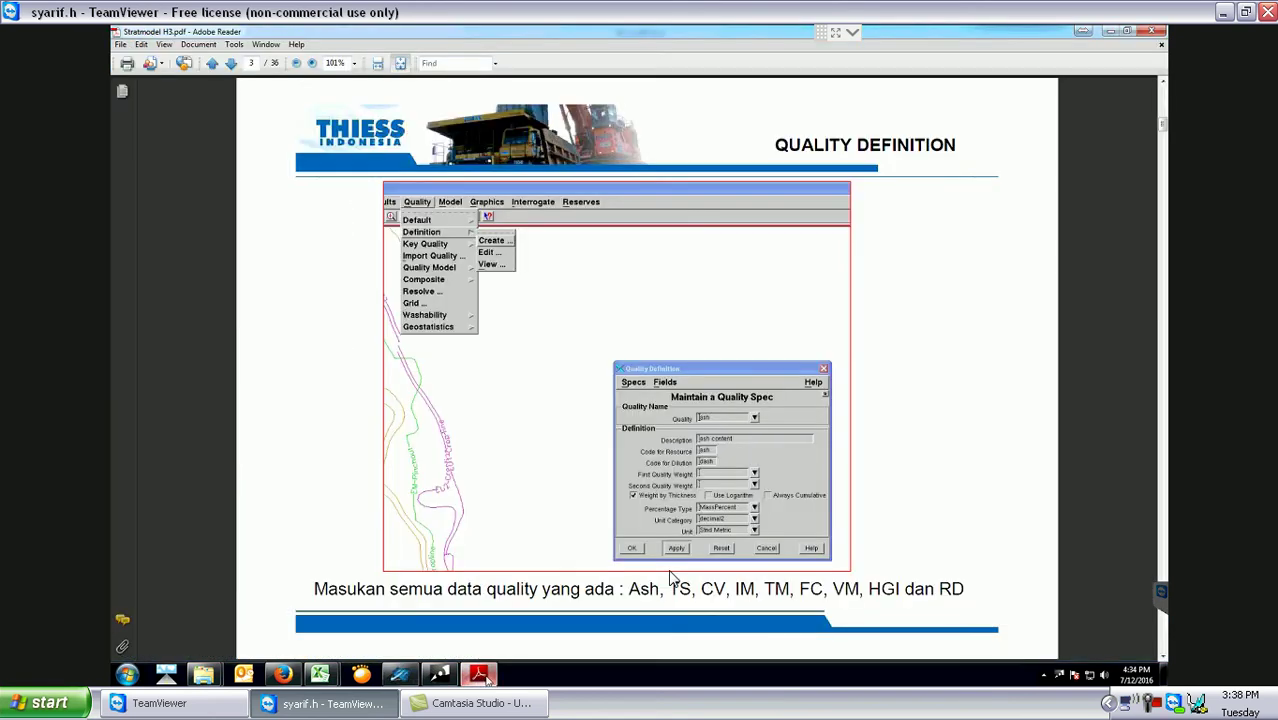
click(482, 677)
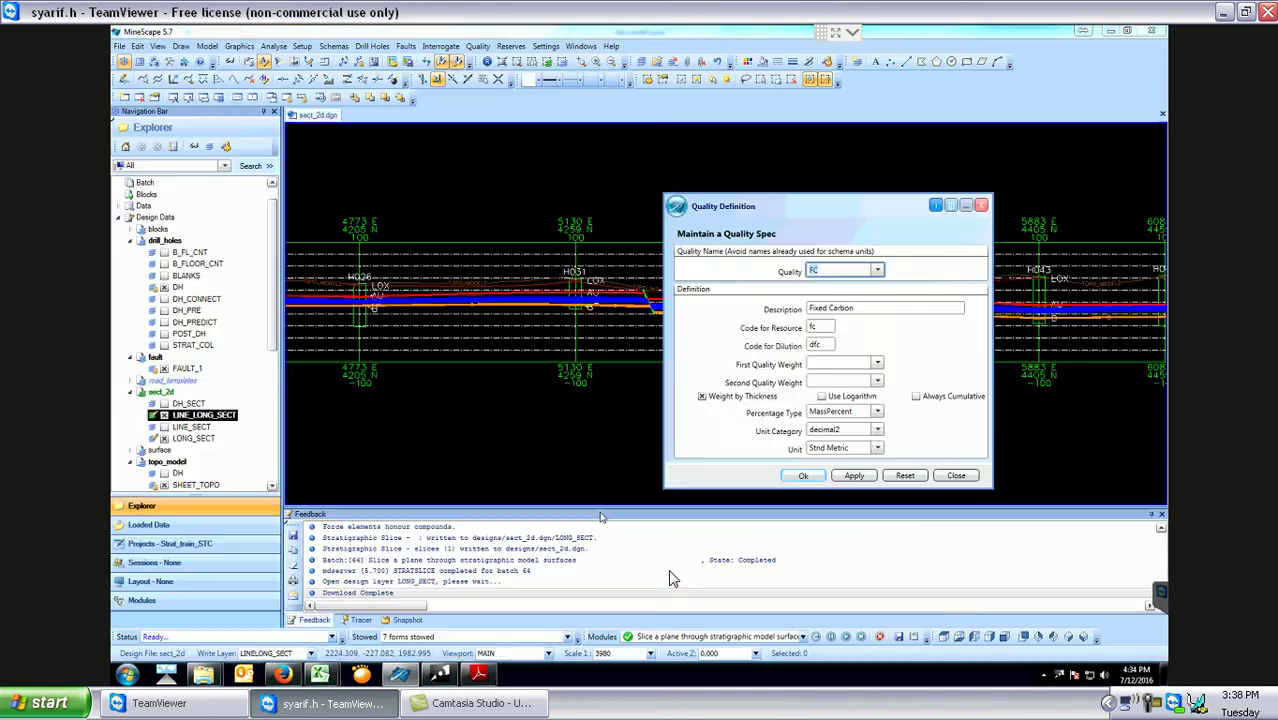
click(877, 271)
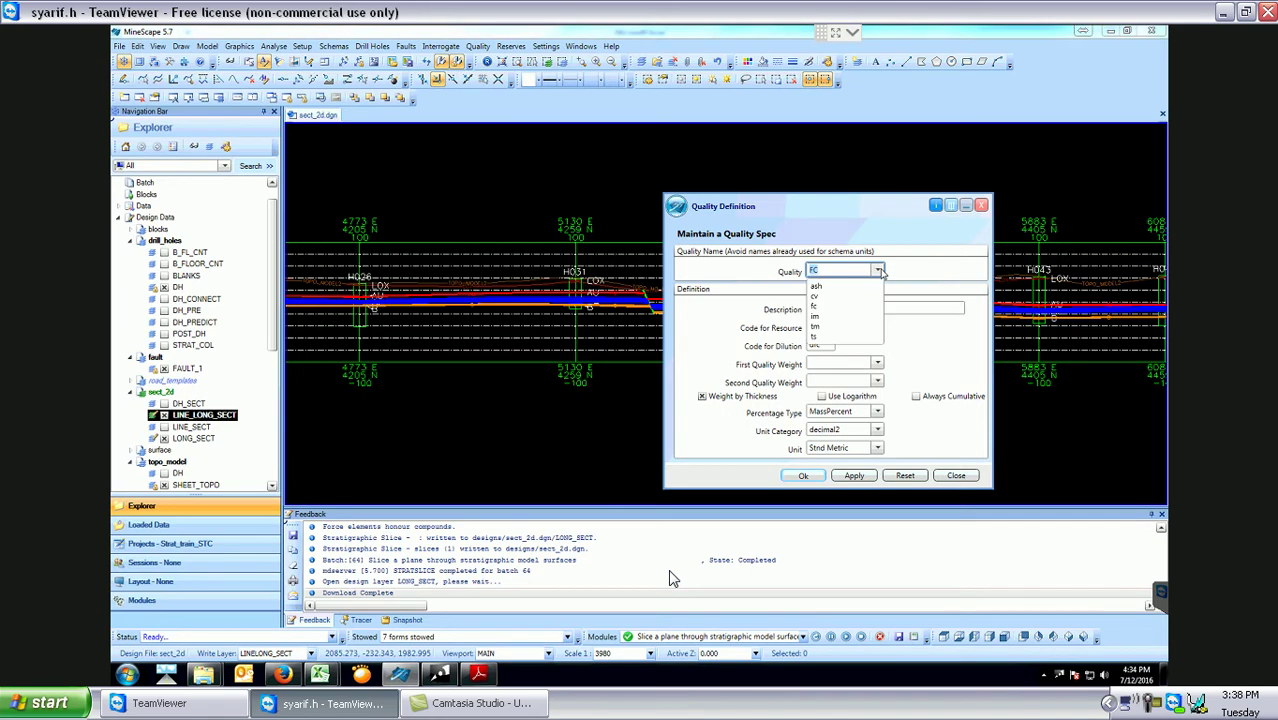
click(879, 272)
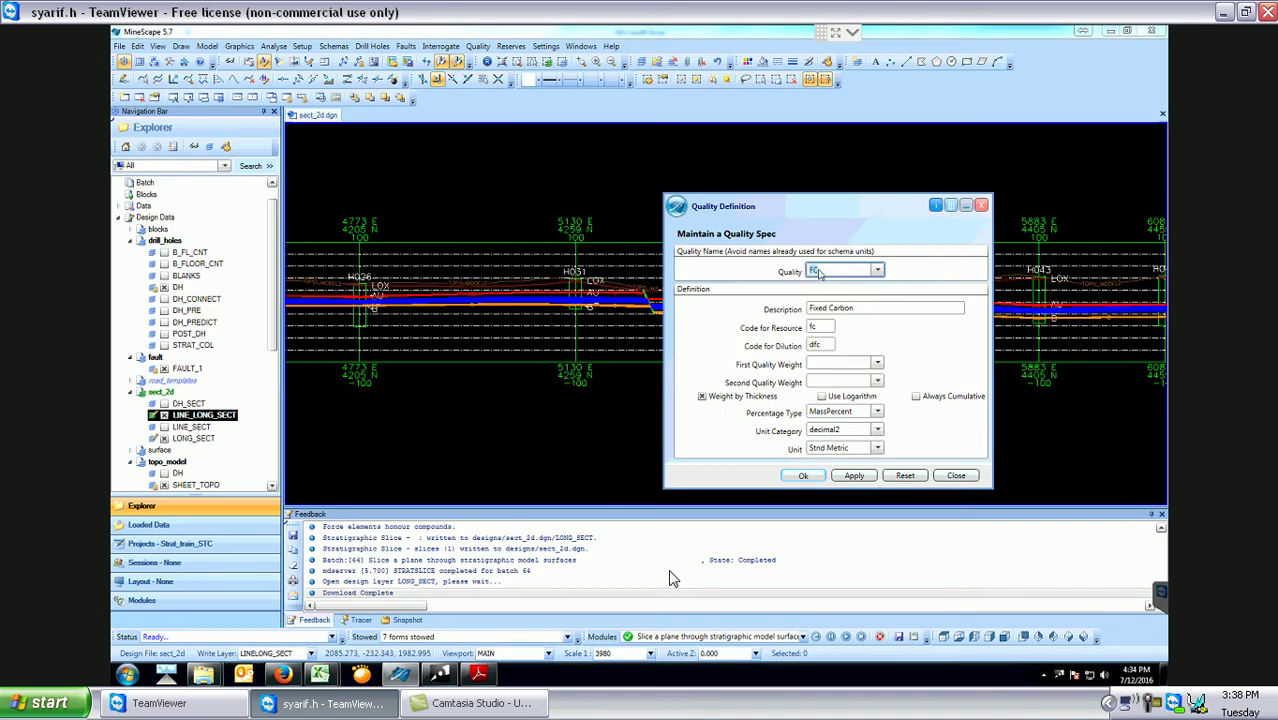
click(877, 272)
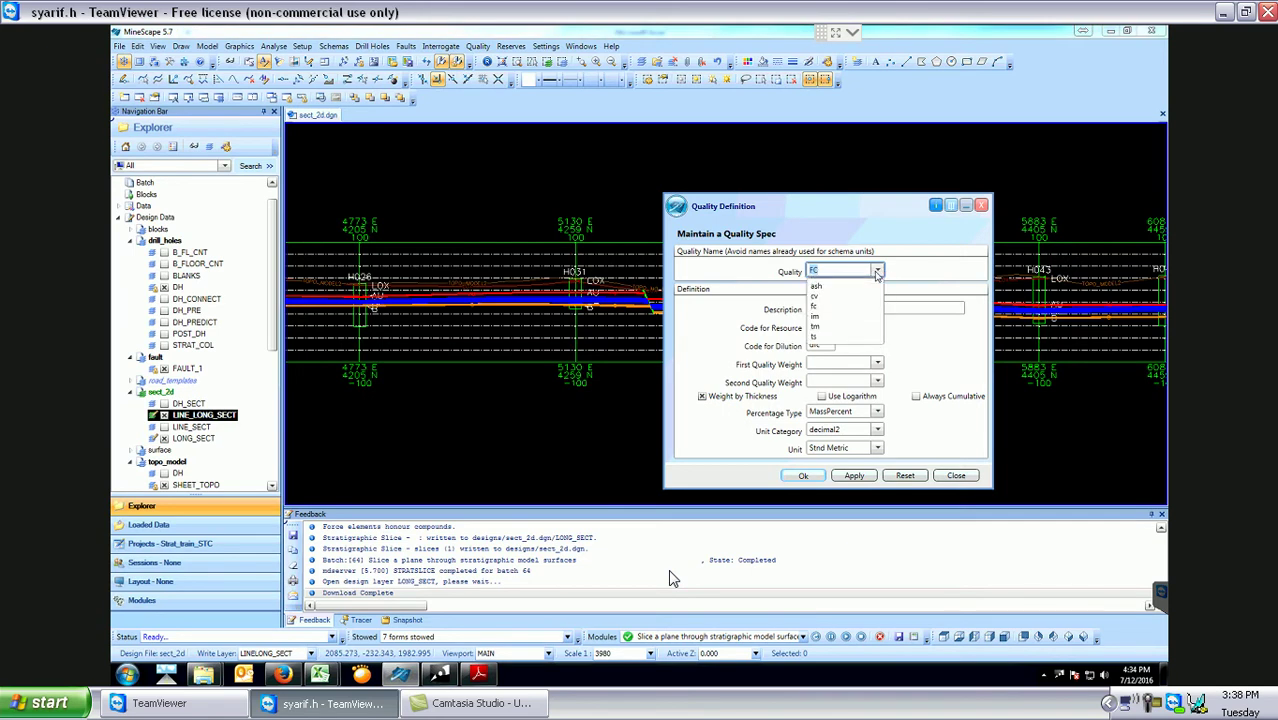
click(819, 273)
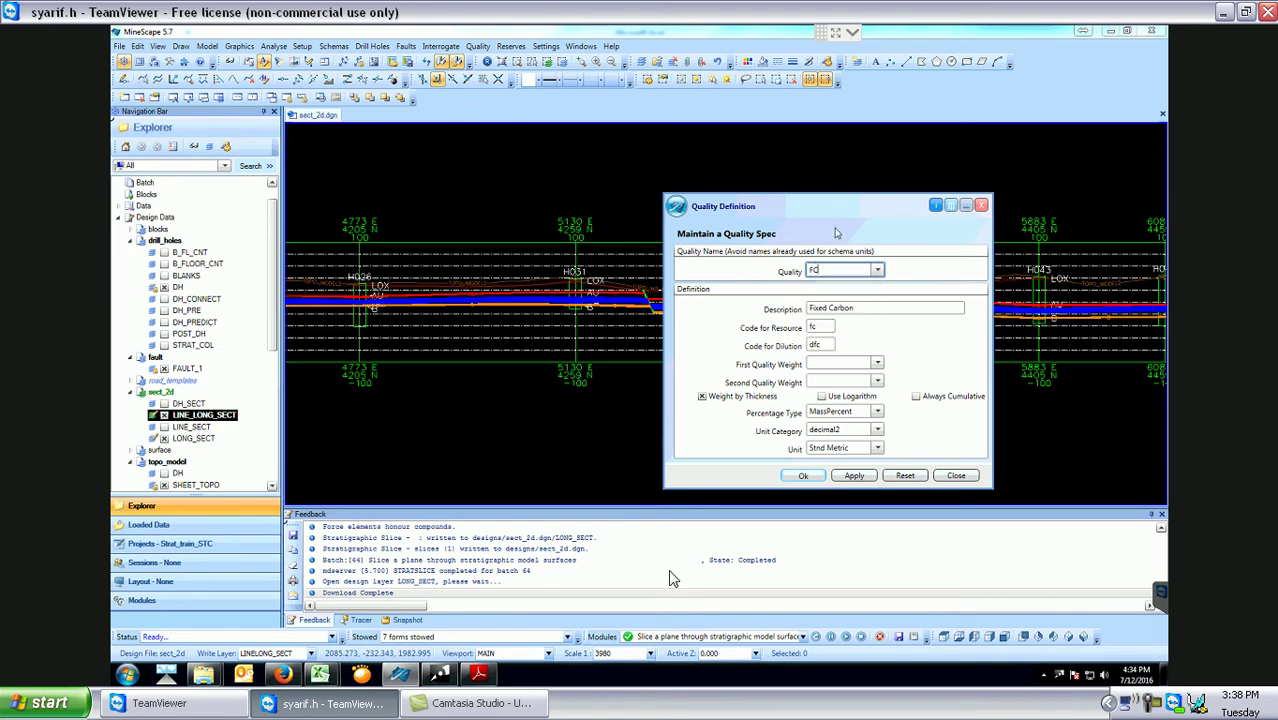
text(VM)
Replace the description of the VM quality with Volatile Matter.
click(857, 307)
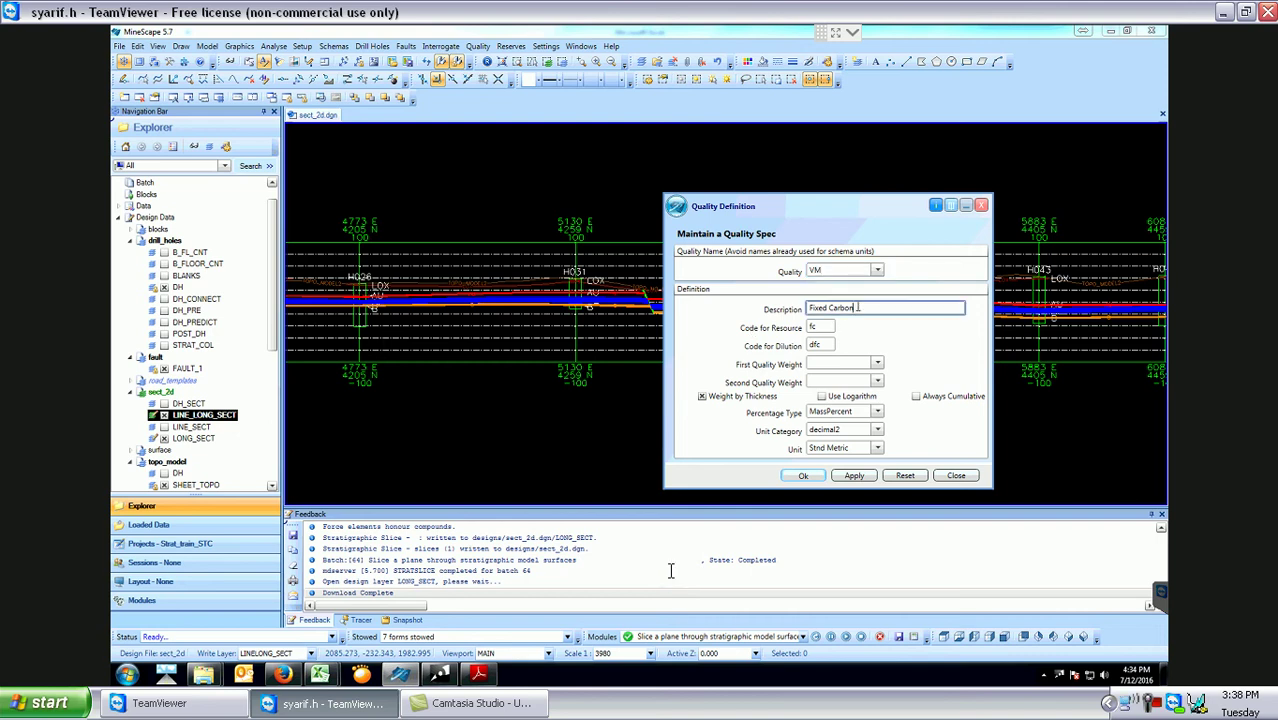
key(BackSpace)
key(BackSpace)
key(BackSpace)
key(BackSpace)
key(BackSpace)
key(BackSpace)
key(BackSpace)
key(BackSpace)
key(BackSpace)
key(BackSpace)
key(BackSpace)
key(BackSpace)
text(Volatile Matter)
key(Tab)
Set the VM resource code to vm and its dilution code to dvm.
double_click(825, 327)
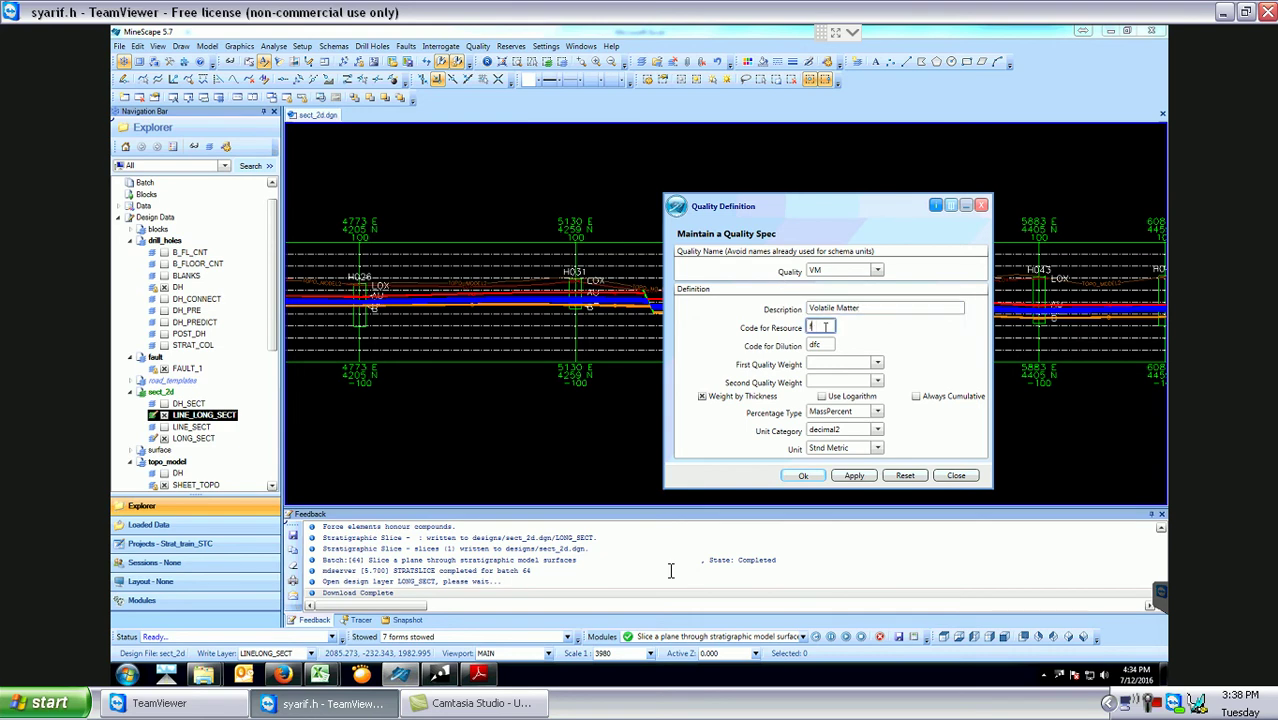
text(vm)
double_click(822, 344)
text(dvm)
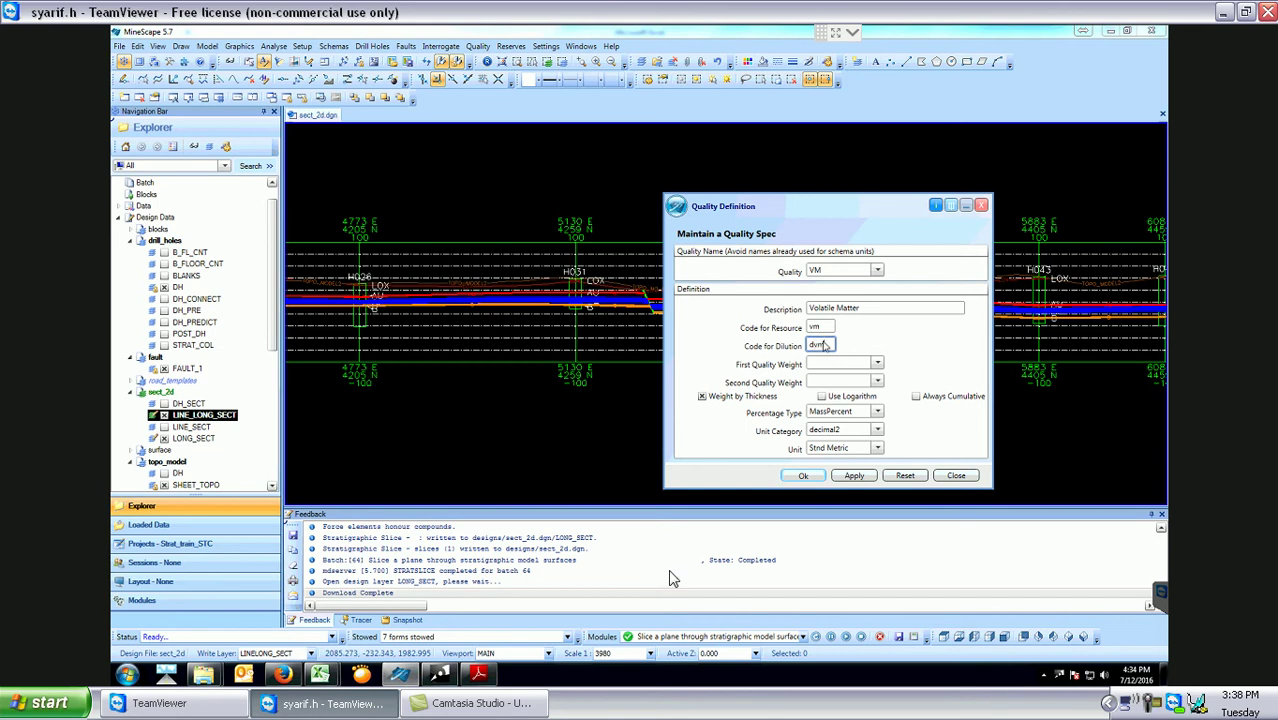
Check the PDF's list of required qualities and name the next quality definition HGI.
click(479, 673)
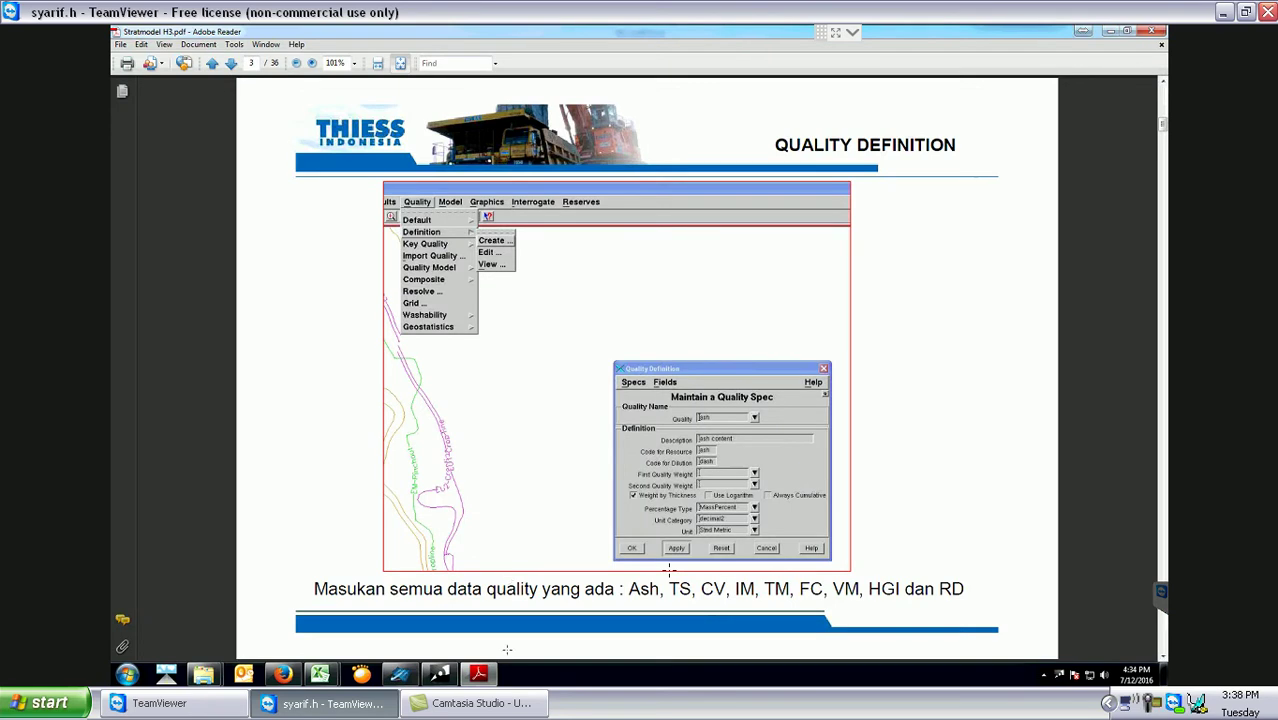
click(479, 673)
click(877, 271)
click(825, 278)
text(HGI)
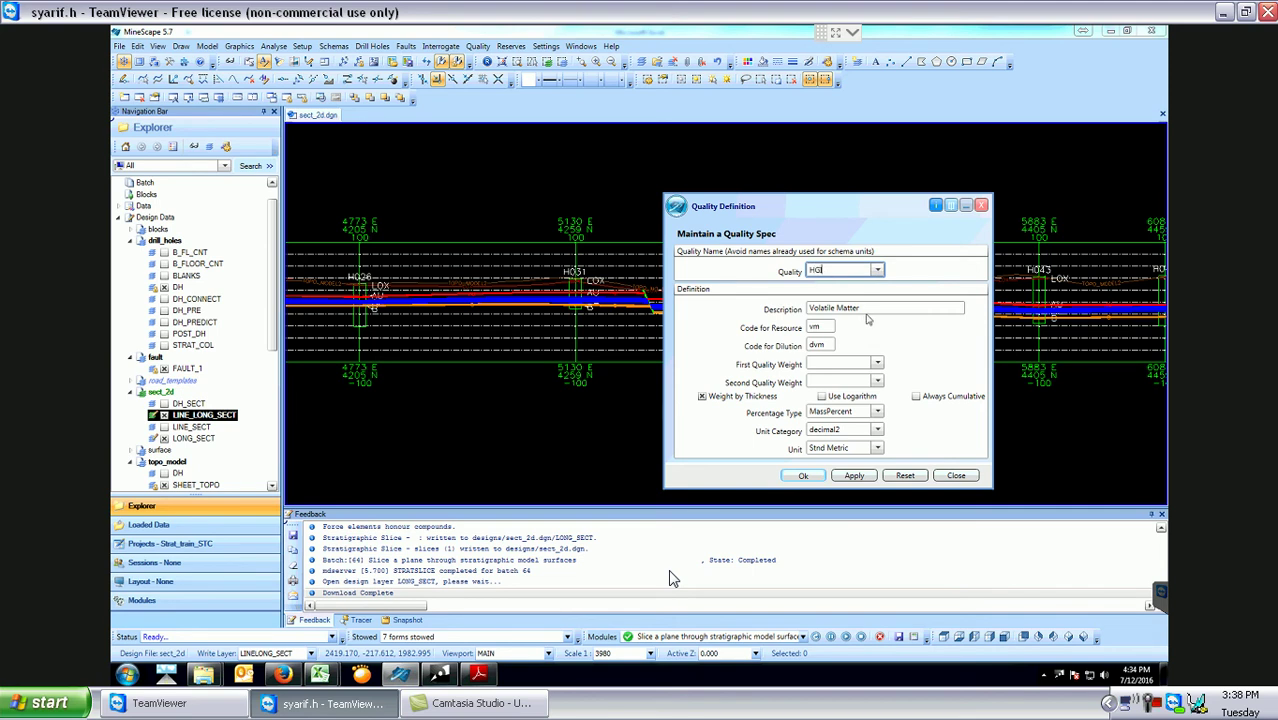
Clear the Volatile Matter description and begin the HGI description with "Har".
click(860, 307)
key(BackSpace)
key(BackSpace)
key(BackSpace)
key(BackSpace)
key(BackSpace)
key(BackSpace)
key(BackSpace)
key(BackSpace)
key(BackSpace)
key(BackSpace)
key(BackSpace)
key(BackSpace)
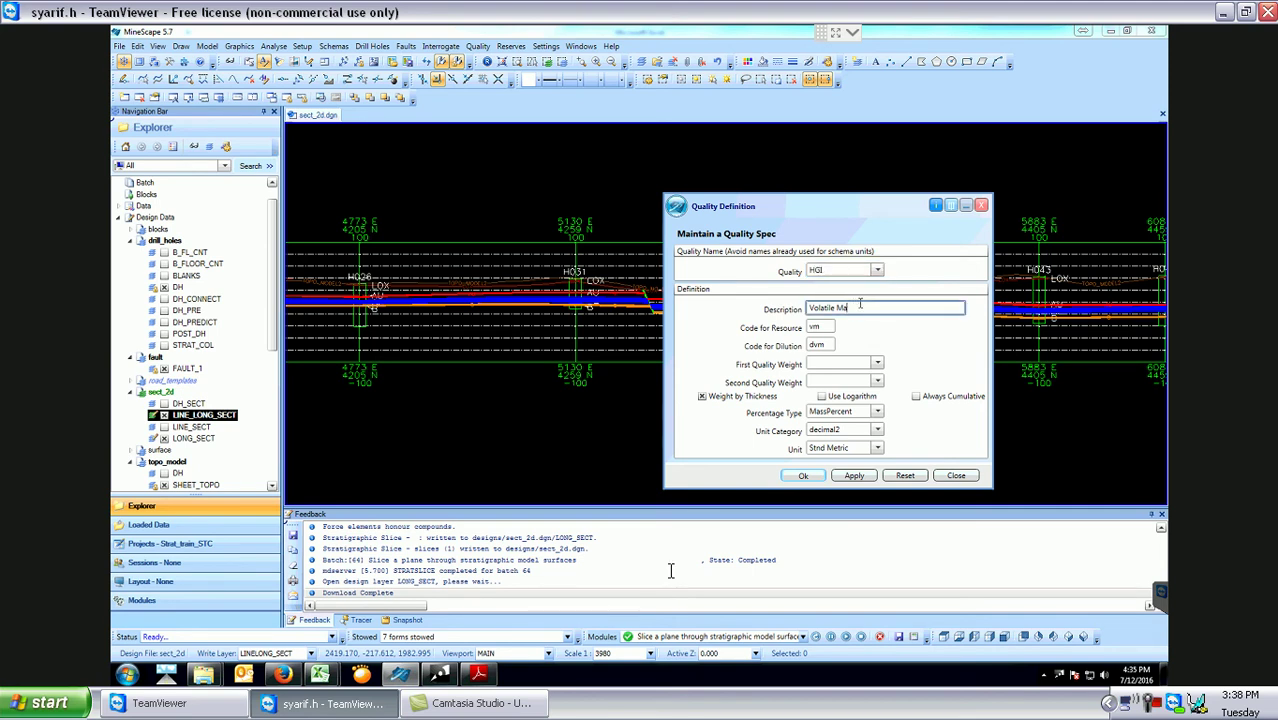
key(BackSpace)
key(BackSpace)
key(BackSpace)
text(Har)
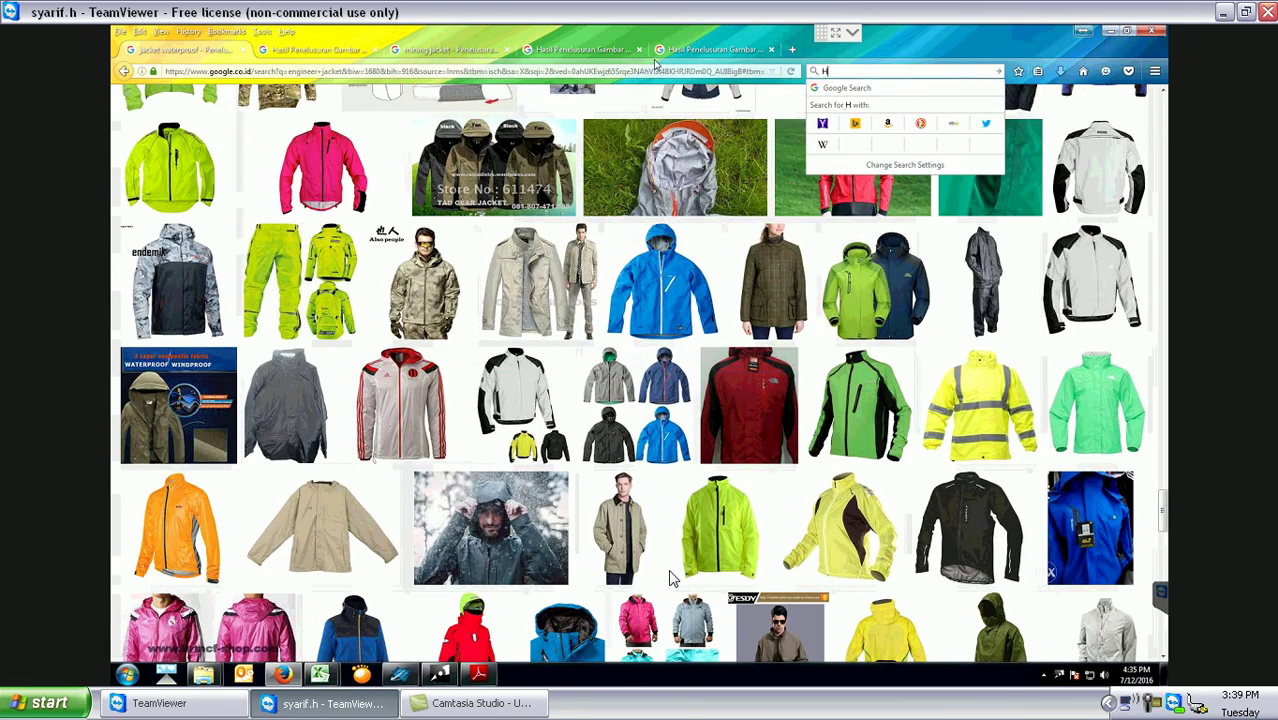
Search the web in Firefox for "HGI SINGKATAN DARI" to find the abbreviation's meaning, and return to the quality definition in MineScape.
text(GI SINGKATA)
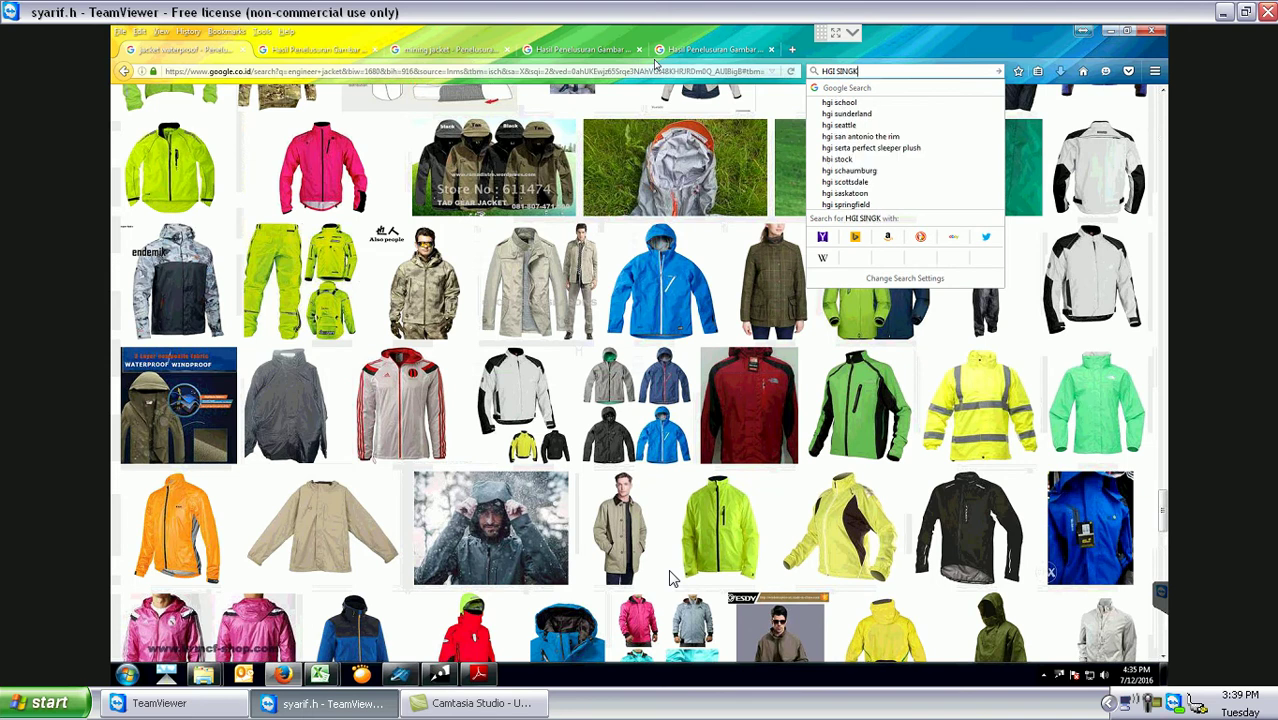
text(N DARI)
key(Return)
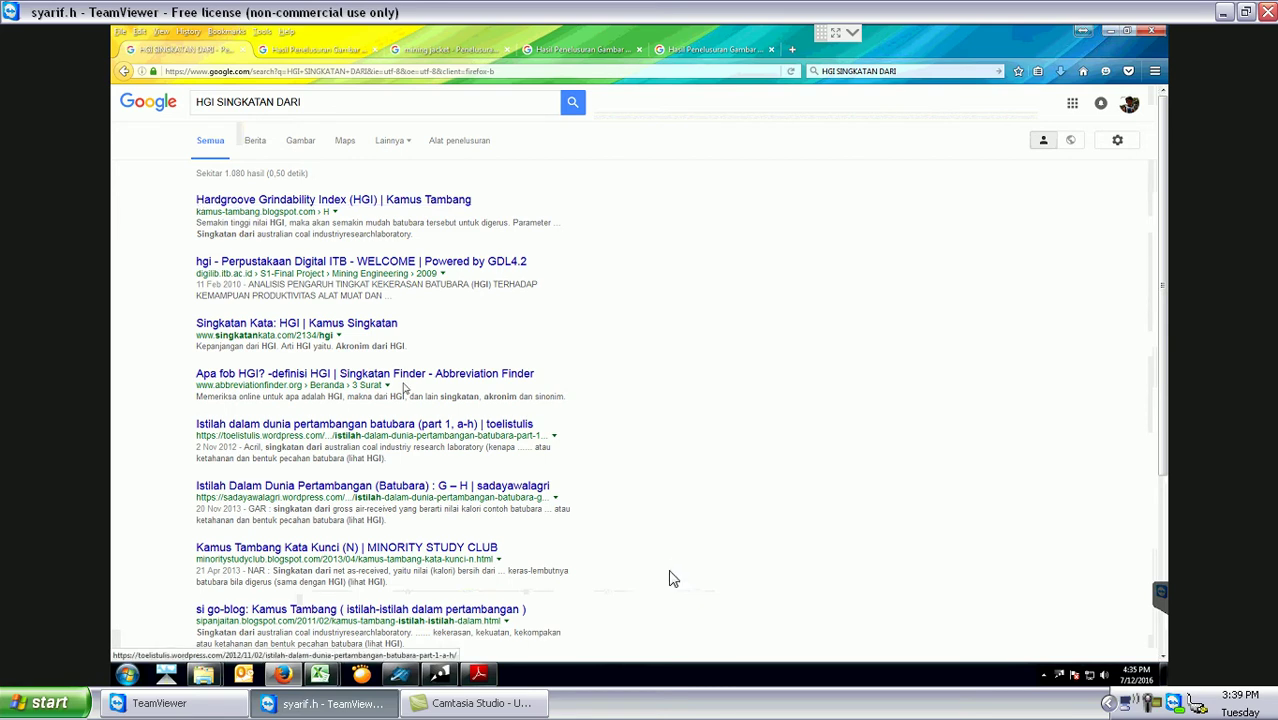
click(399, 673)
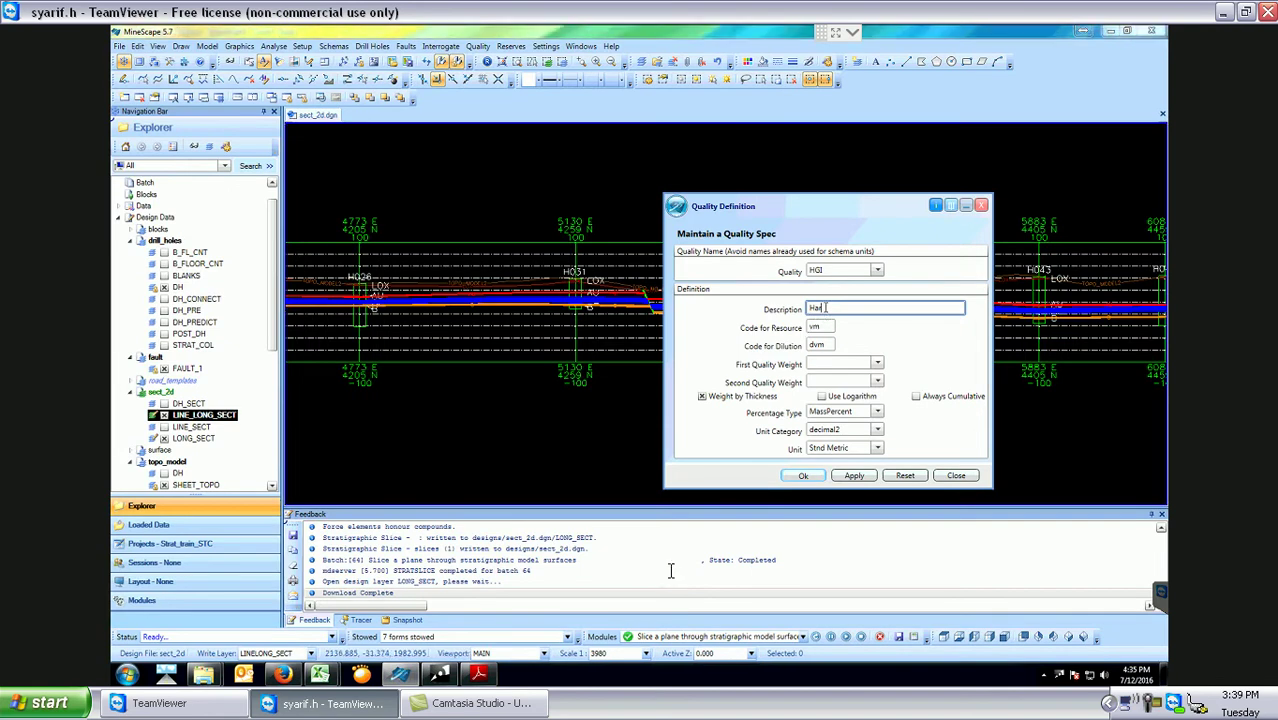
Complete the HGI quality description so it reads "Hardgroove Gridability Index".
text(dgroov)
key(BackSpace)
text(Gridability Index)
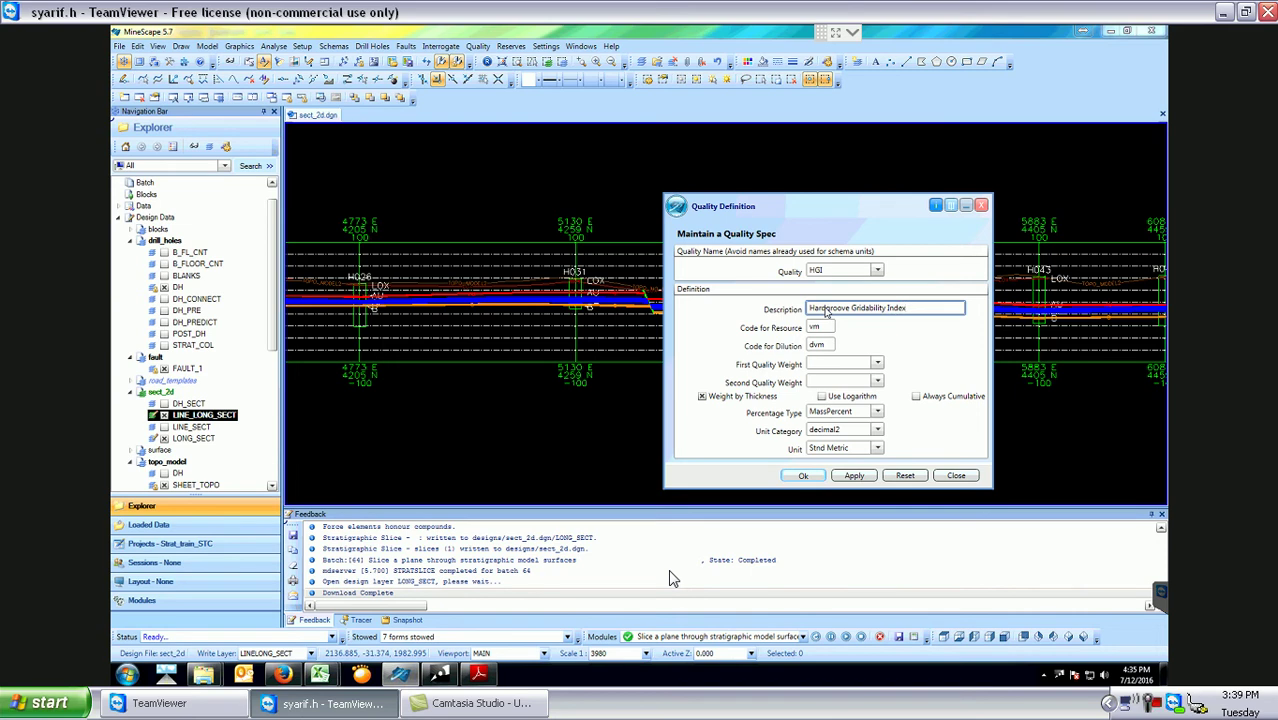
Set the HGI resource code to hgi and its dilution code to dhgi, and apply the definition.
click(825, 327)
key(BackSpace)
key(BackSpace)
text(H)
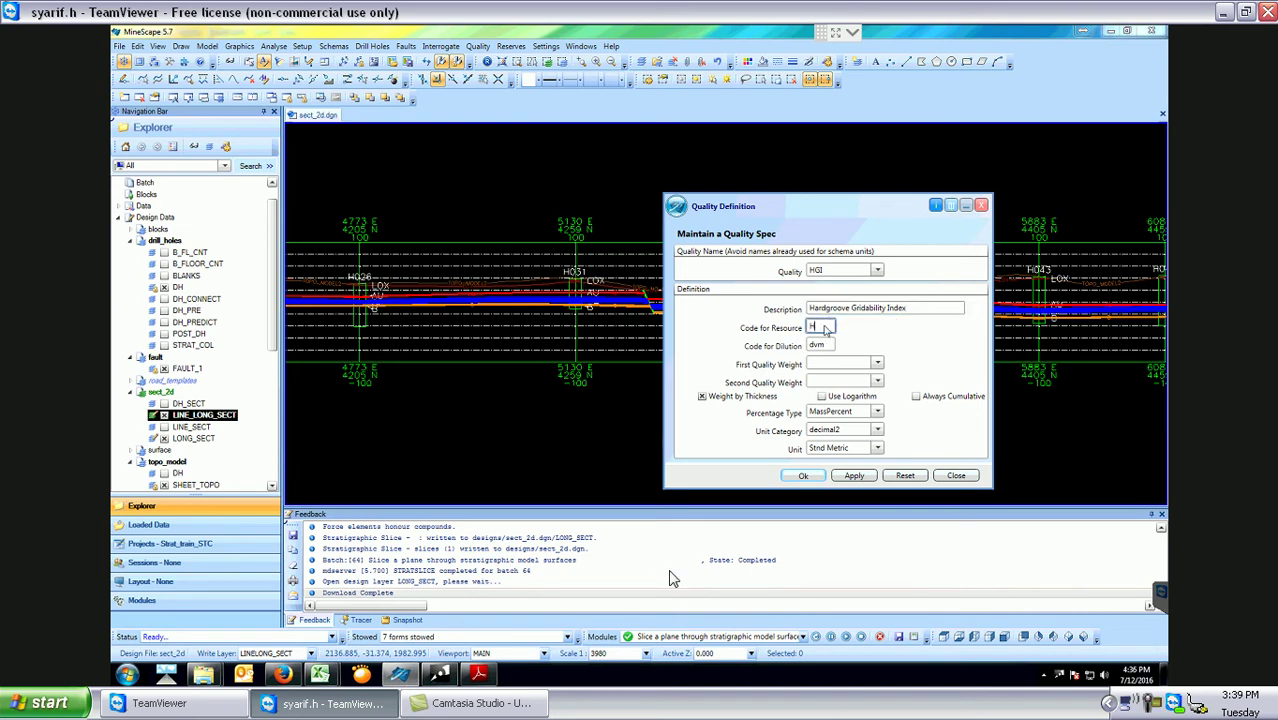
key(BackSpace)
text(hgi)
click(827, 345)
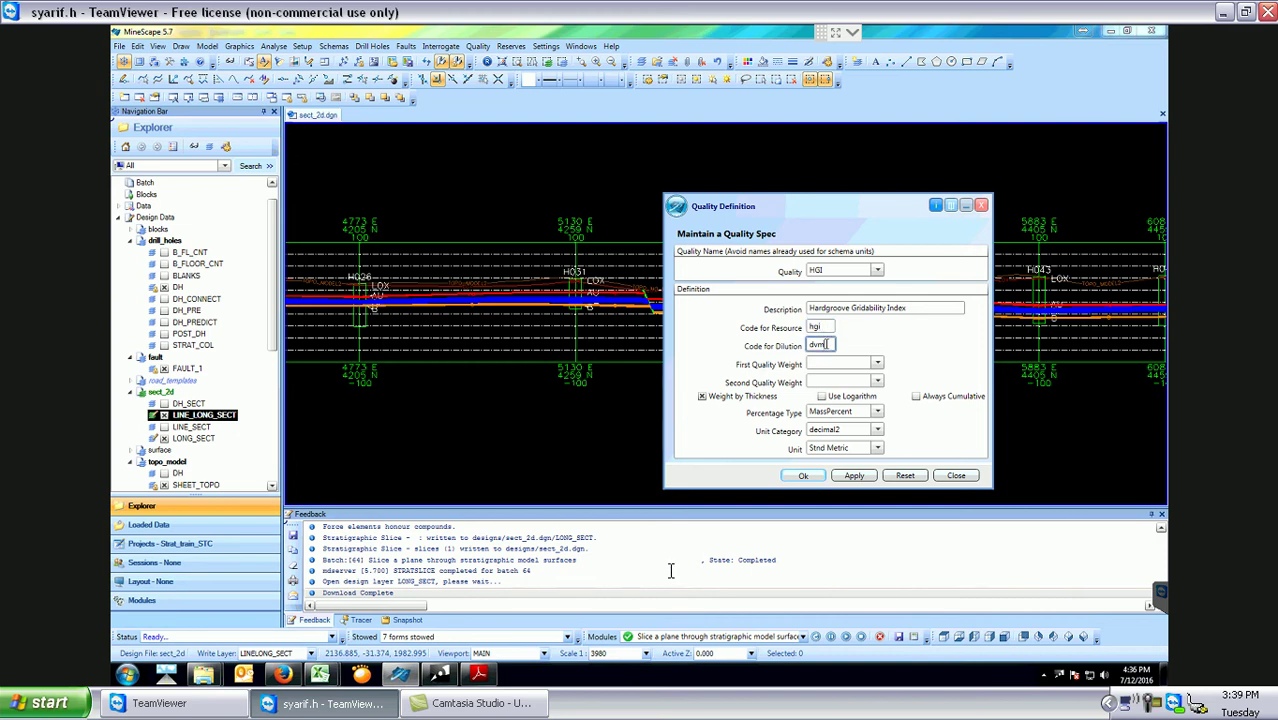
key(BackSpace)
text(hgi)
click(853, 477)
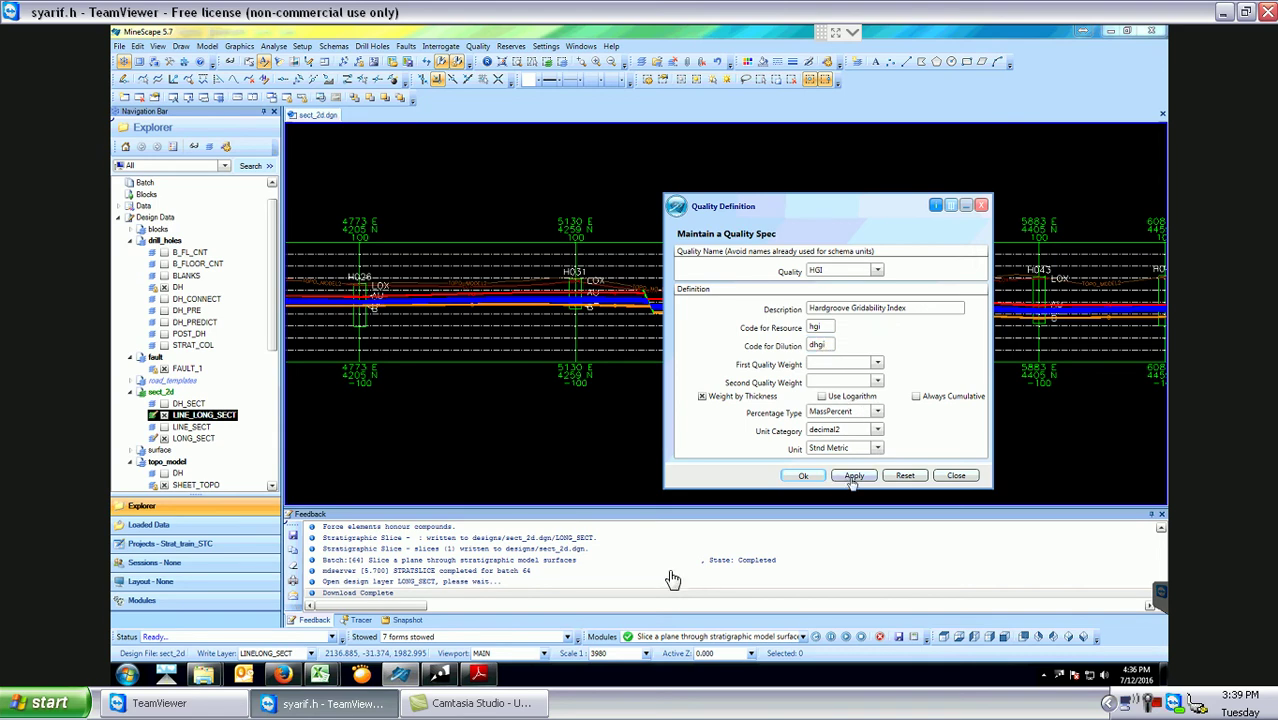
Check the list of existing qualities and look through the PDF's quality pages for the remaining quality to define.
click(880, 271)
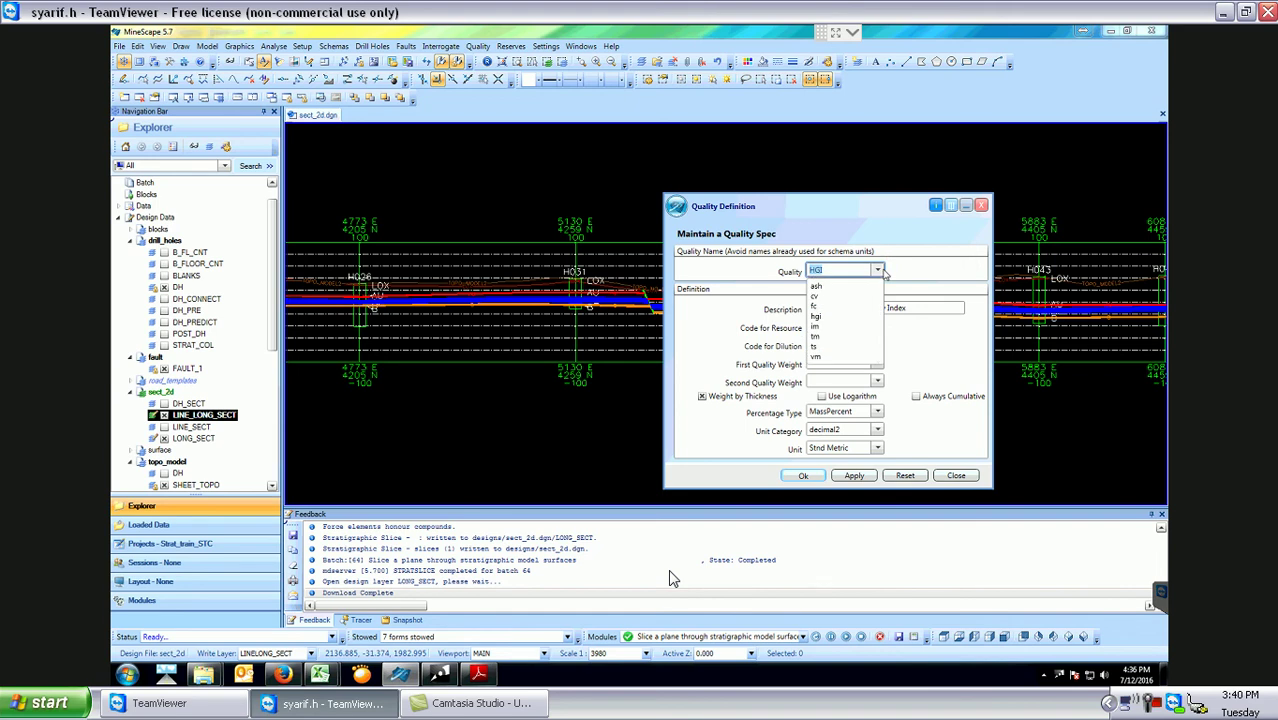
click(880, 271)
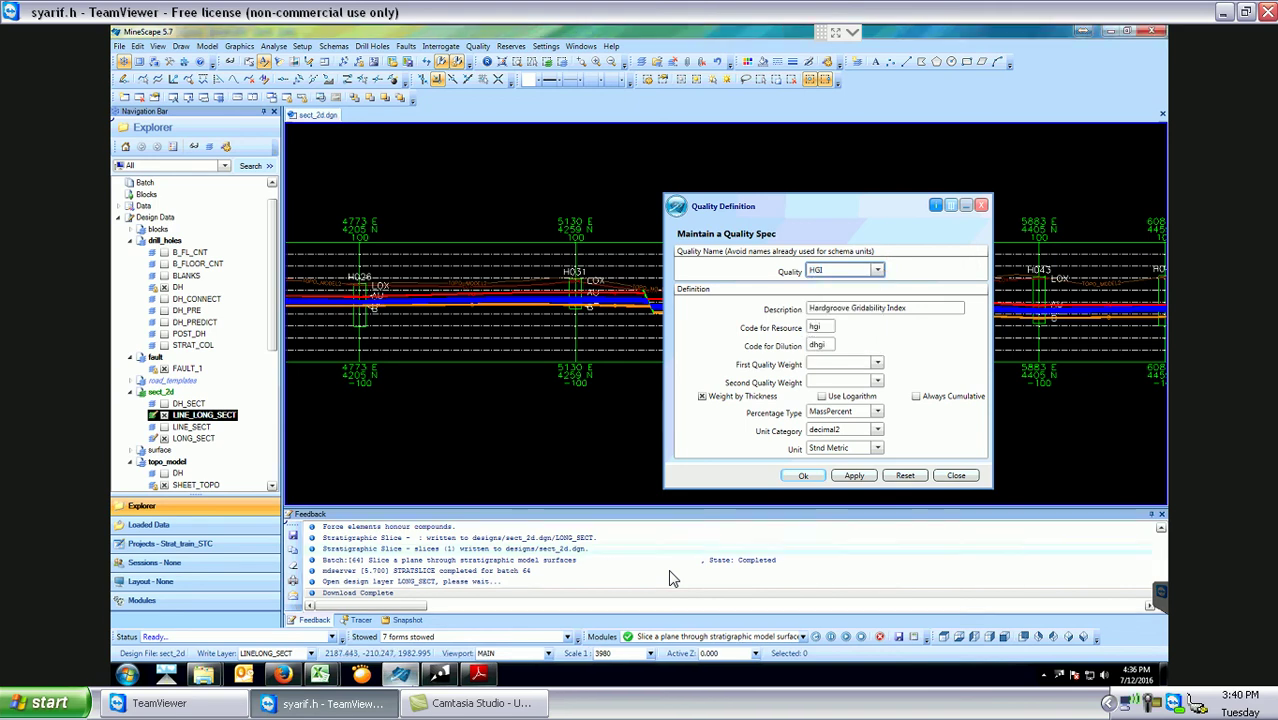
key(alt+Tab)
scroll(671, 572, down, 3)
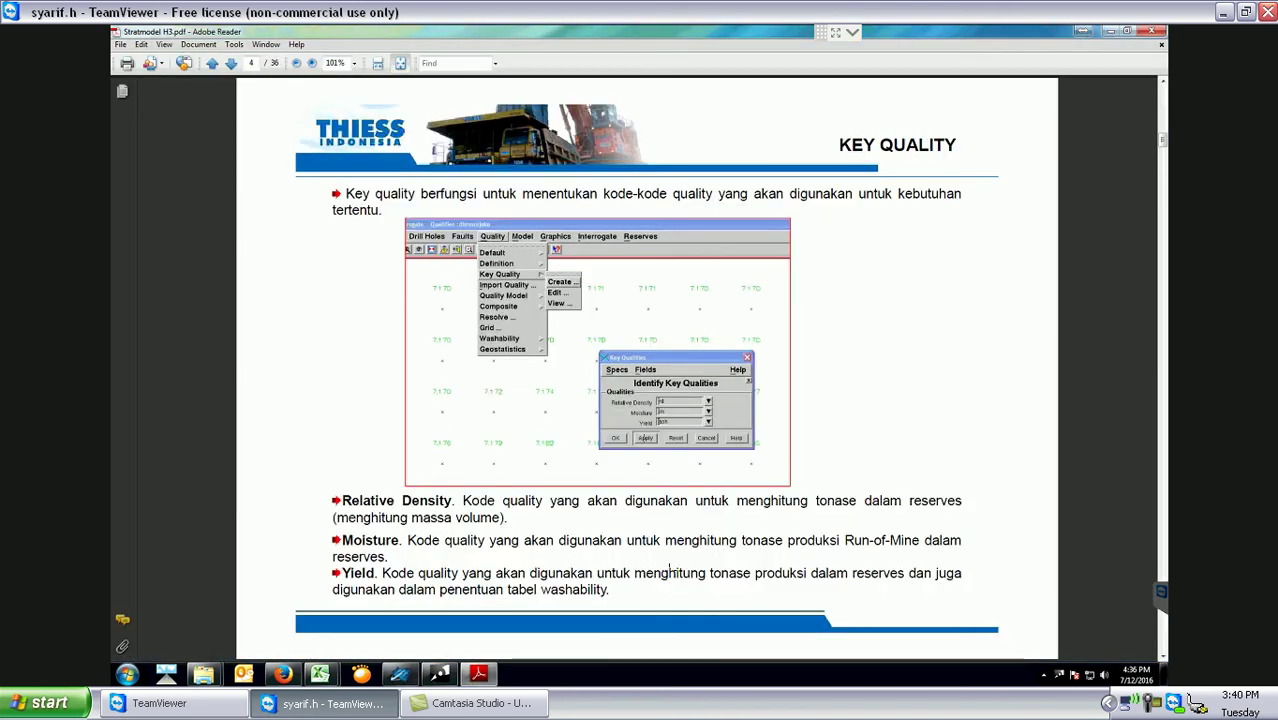
scroll(671, 572, down, 3)
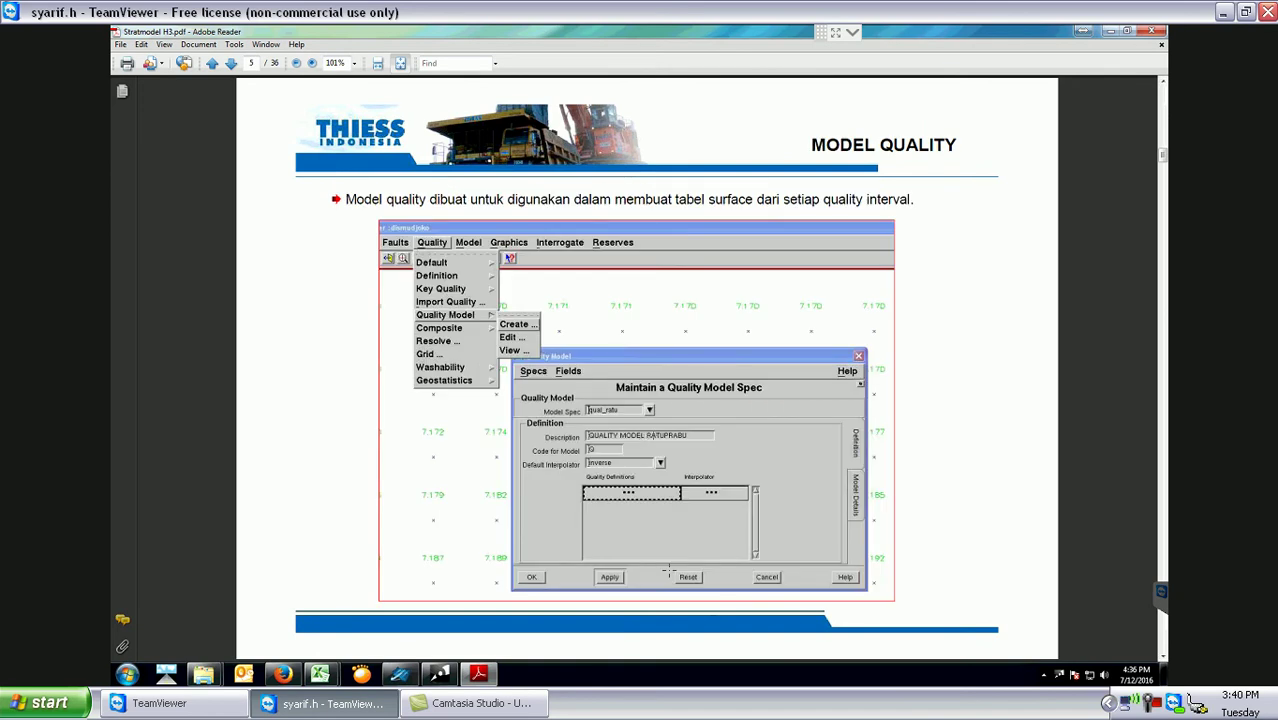
scroll(669, 572, down, 3)
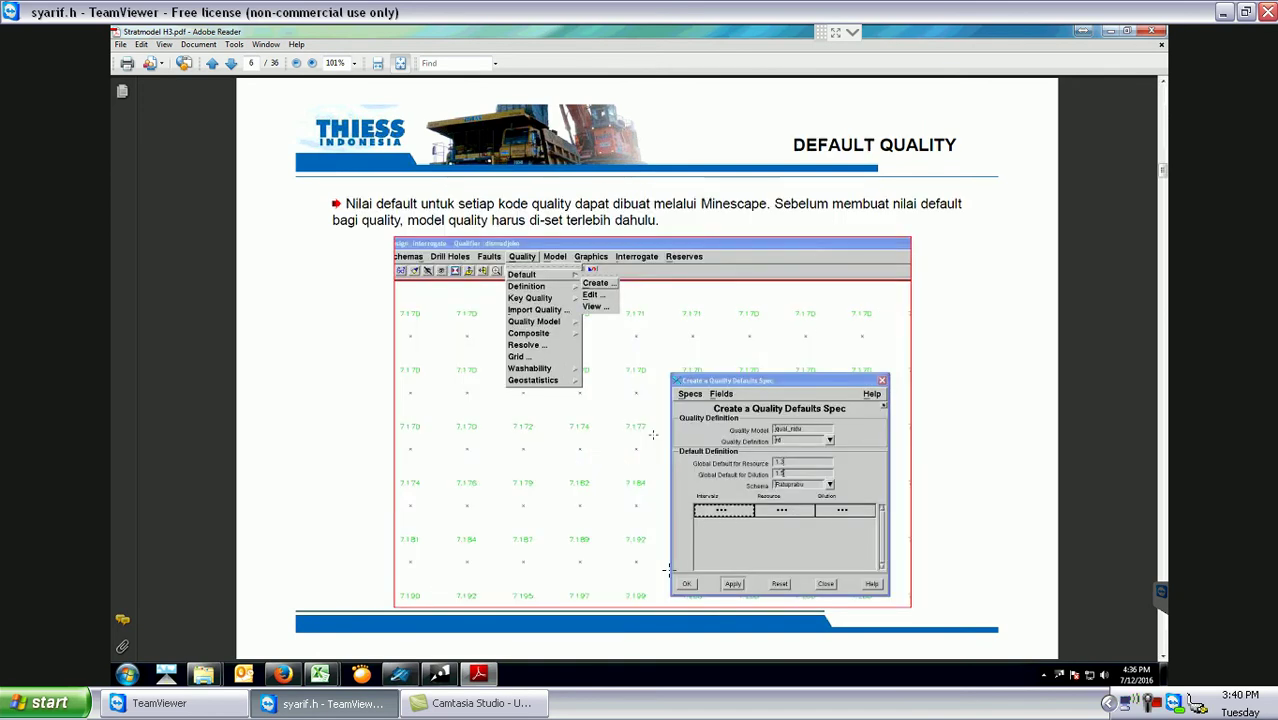
scroll(669, 572, up, 6)
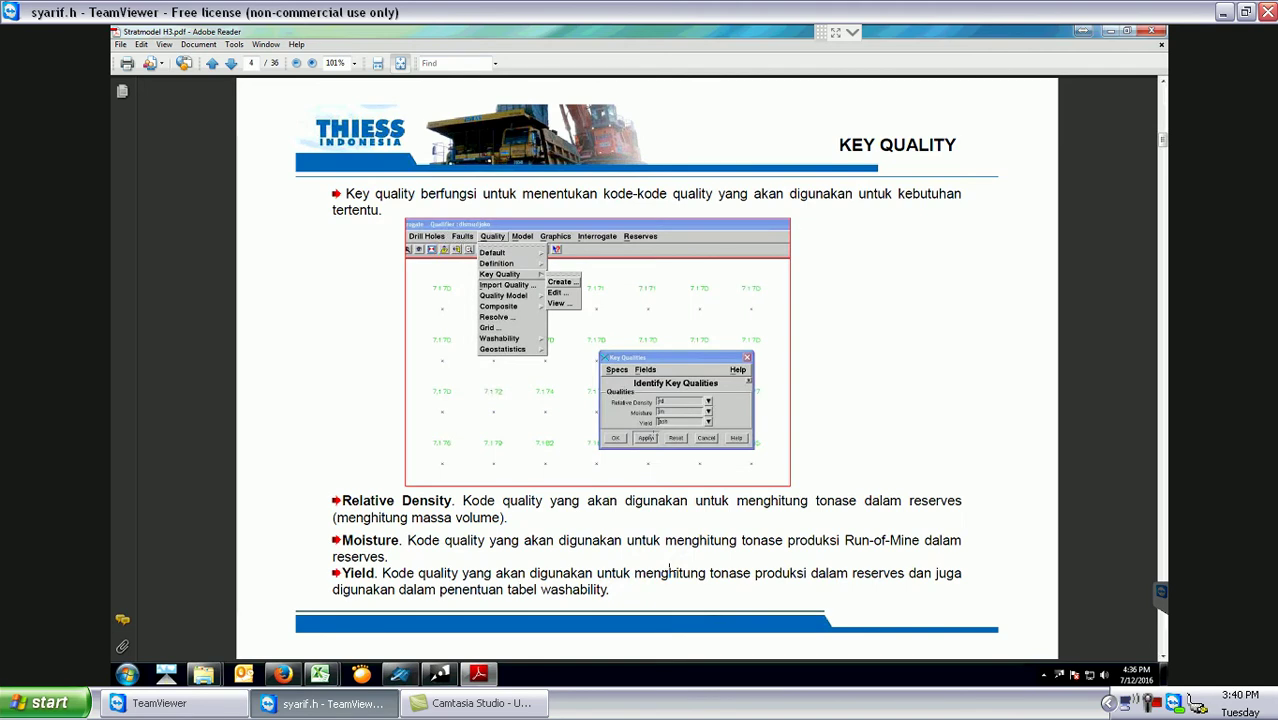
scroll(669, 572, up, 3)
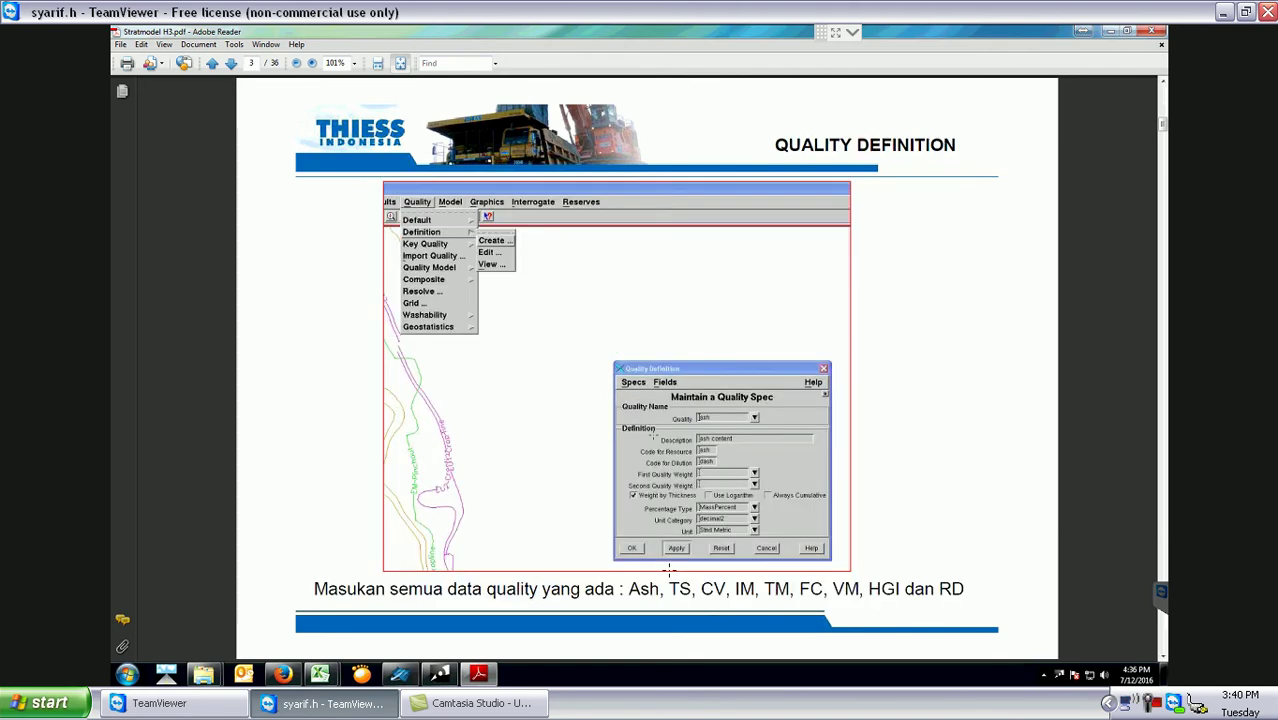
scroll(669, 572, up, 3)
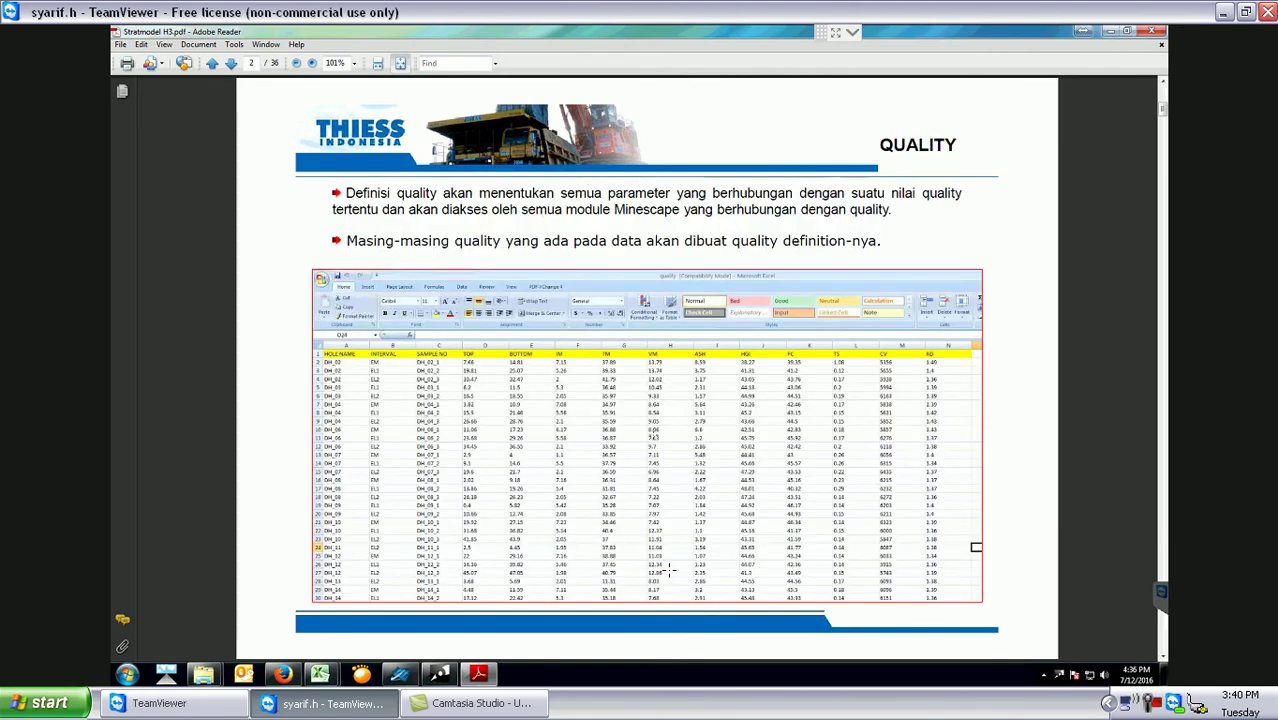
scroll(669, 572, down, 3)
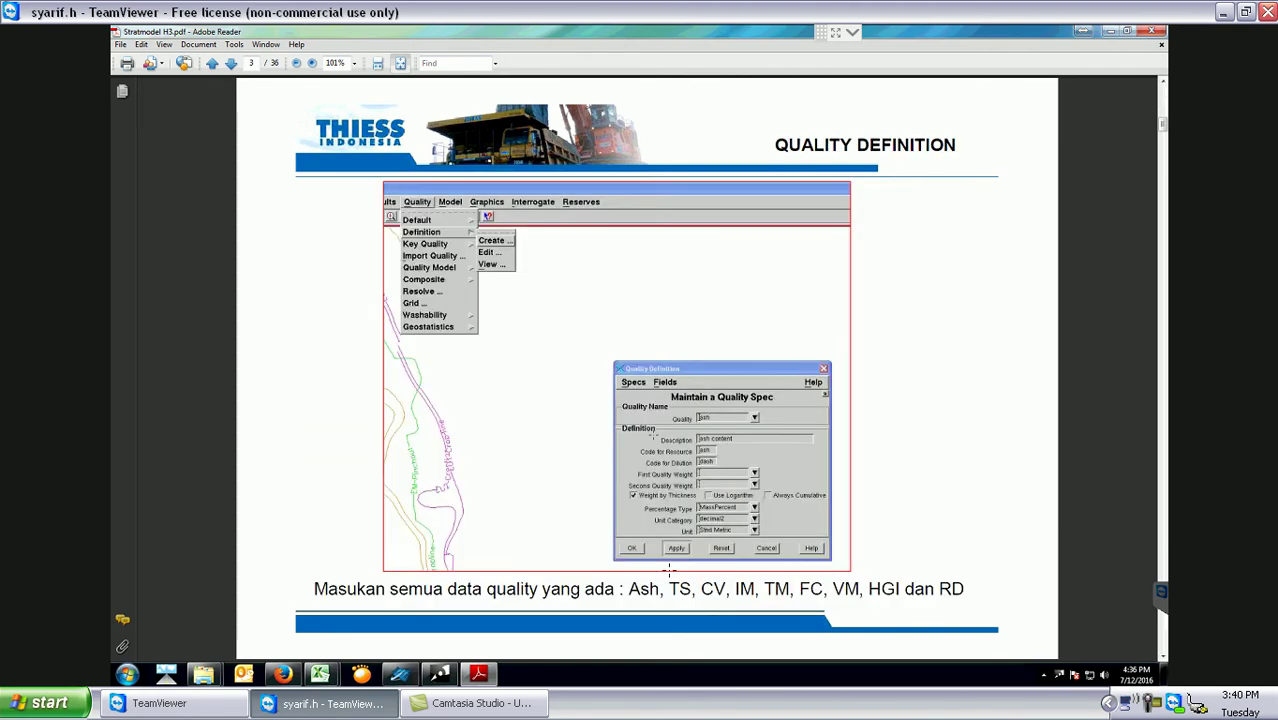
Return to MineScape, name the next quality definition RD and replace its description with "Relative Density".
click(1110, 33)
text(RD)
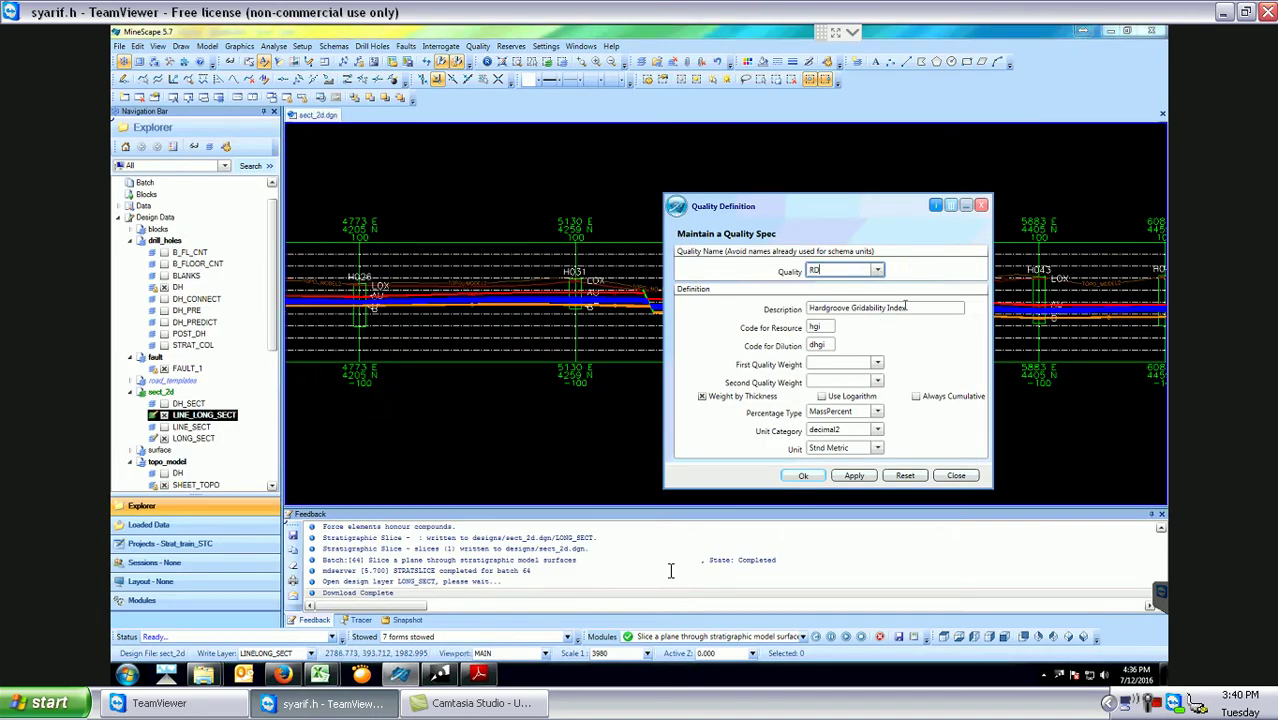
click(908, 307)
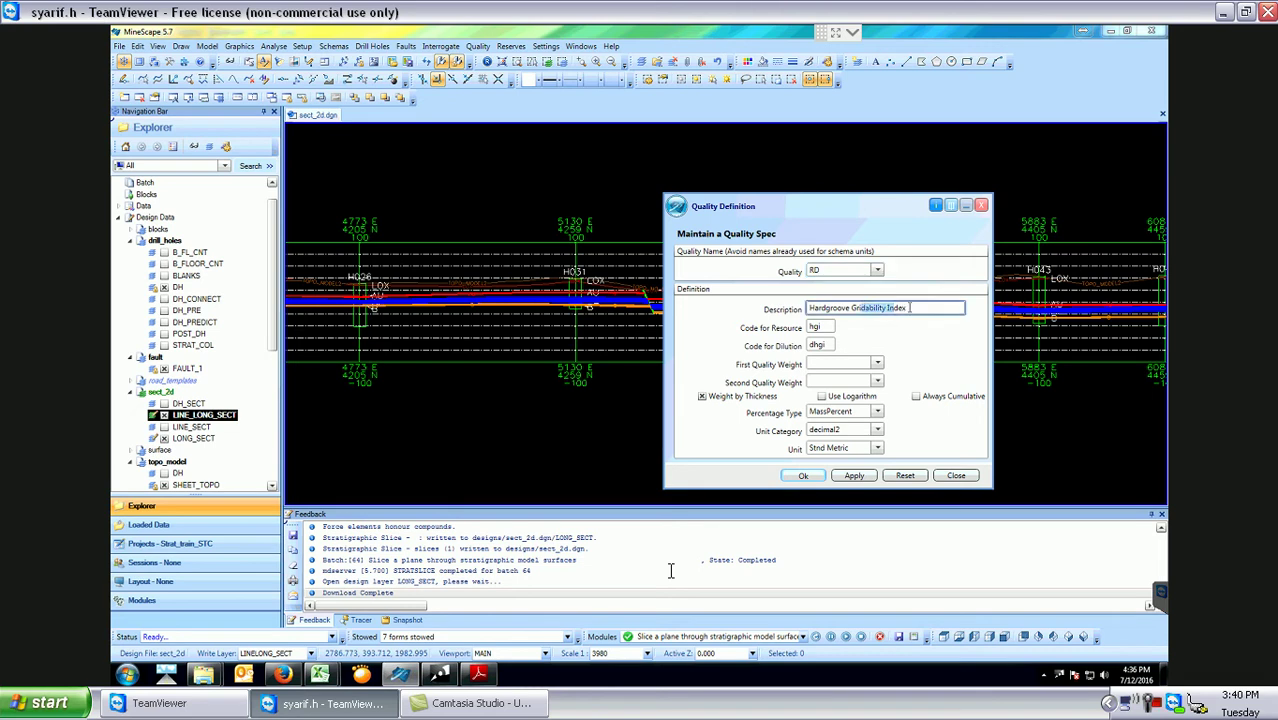
drag(890, 308, 802, 313)
text(R)
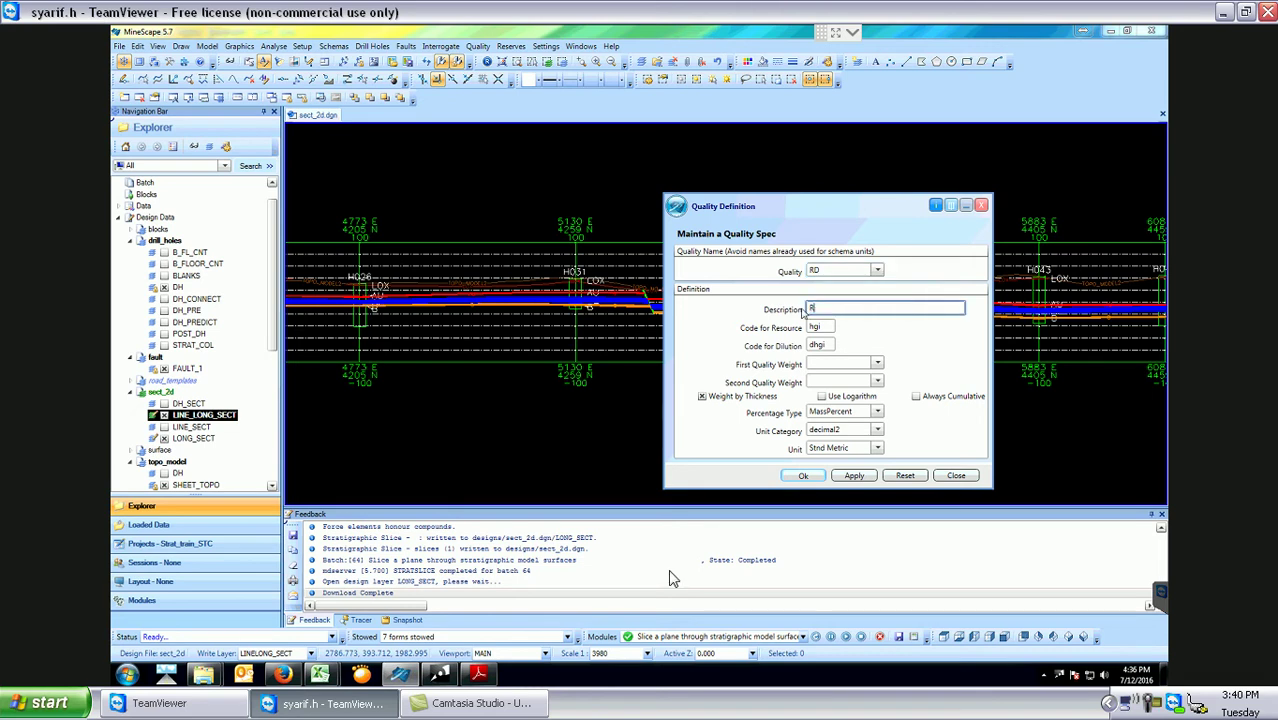
text(elative Density)
Set the RD resource code to rd and its dilution code to drd.
click(821, 327)
key(BackSpace)
key(BackSpace)
key(BackSpace)
text(rd)
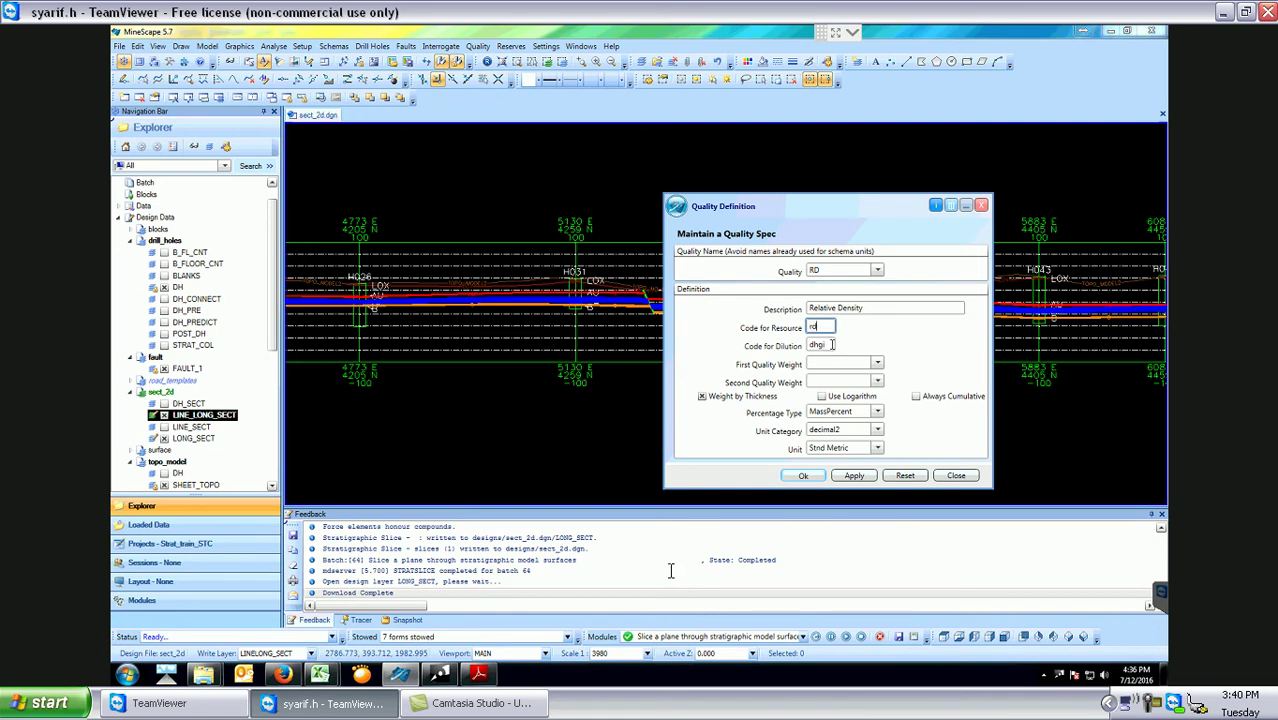
click(831, 344)
key(BackSpace)
key(BackSpace)
key(BackSpace)
text(rd)
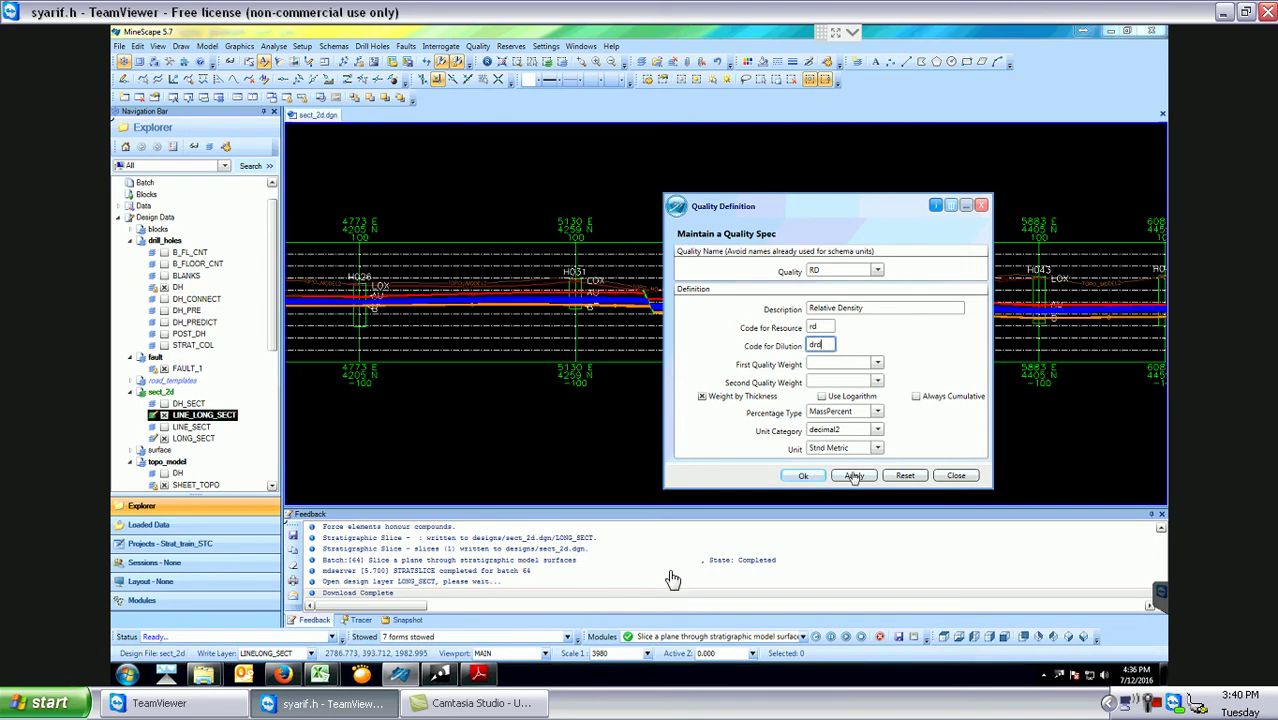
Apply the RD definition, check the list of defined qualities and close the quality definition form.
click(878, 271)
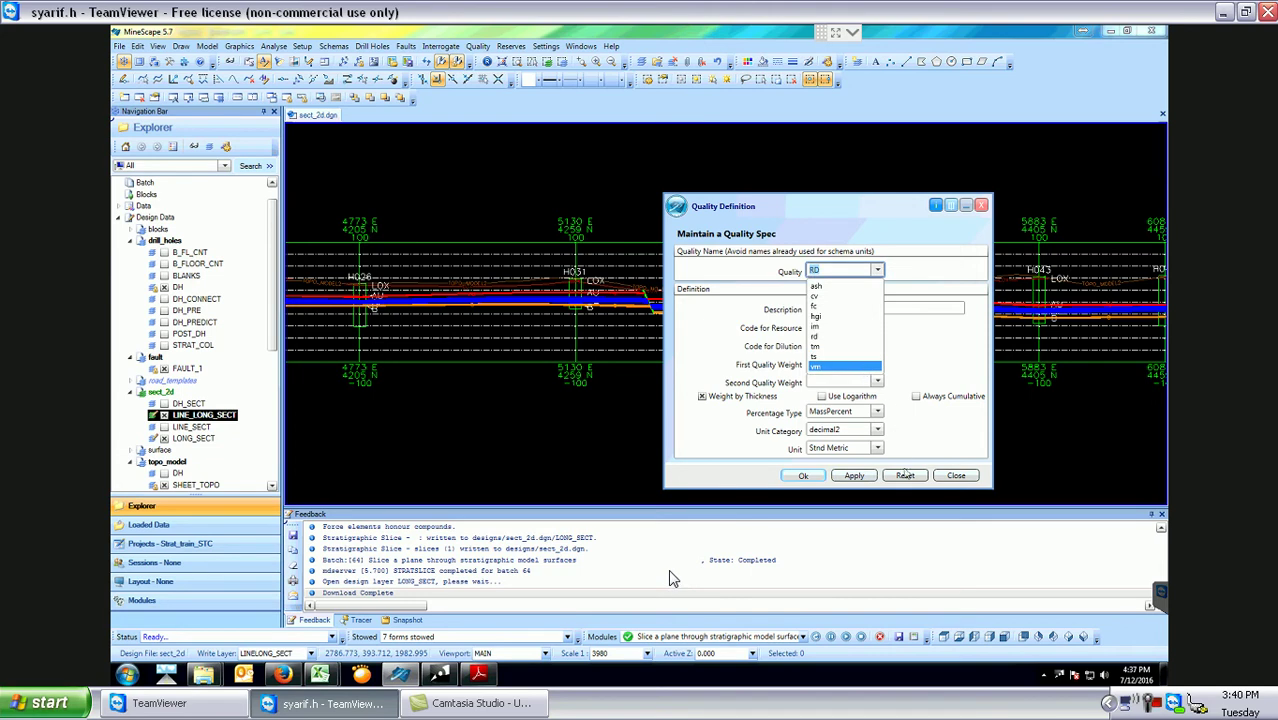
click(960, 477)
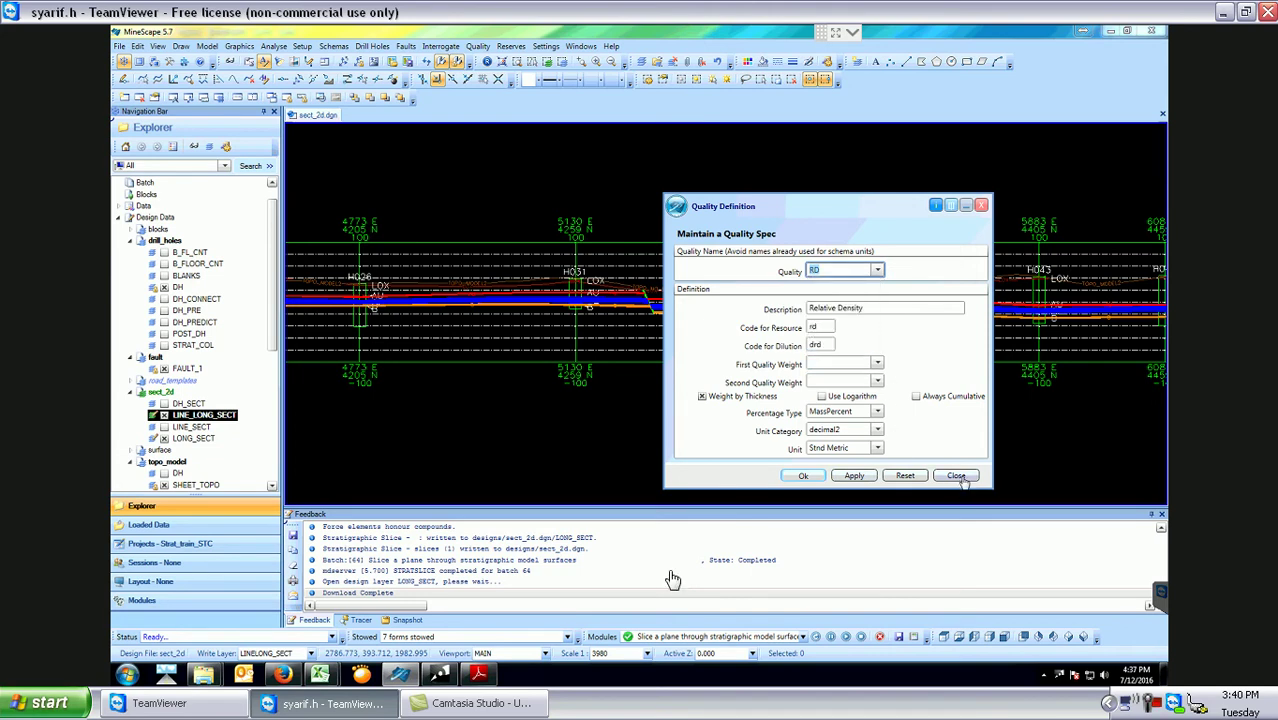
click(958, 476)
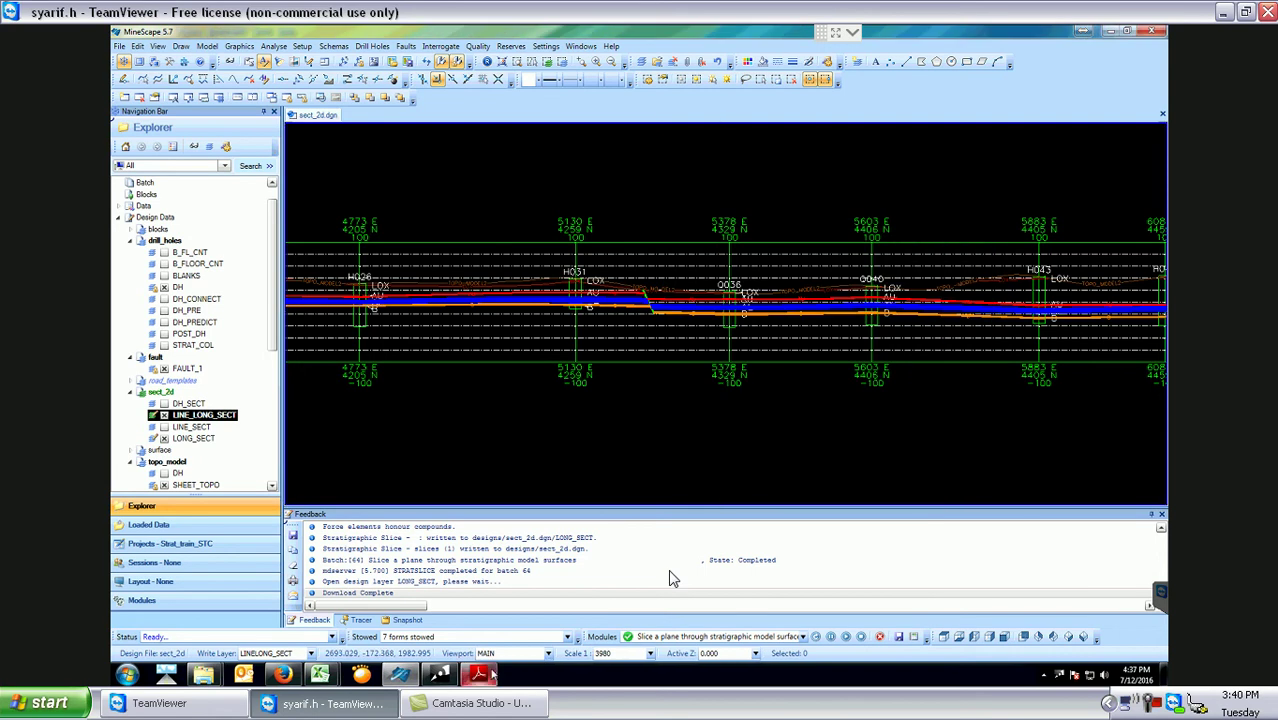
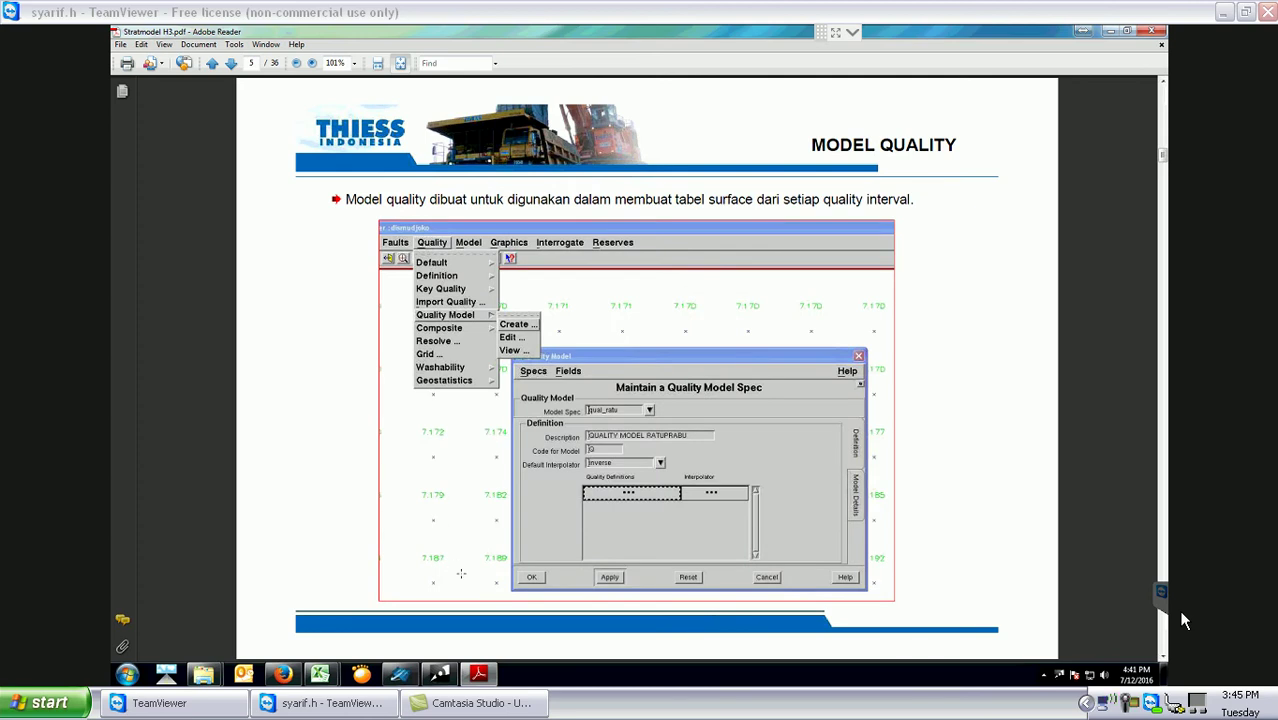
Return to MineScape and accept the key qualities: rd for relative density, im for moisture and ash for yield.
click(481, 673)
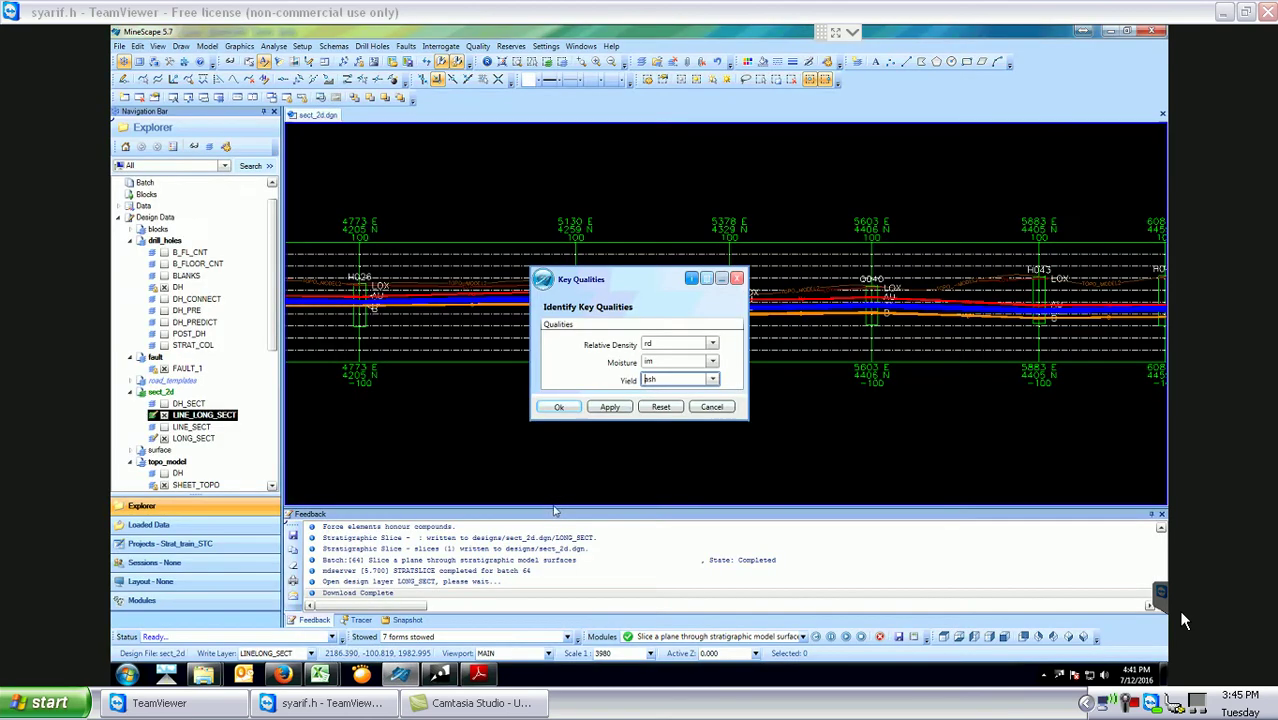
click(575, 408)
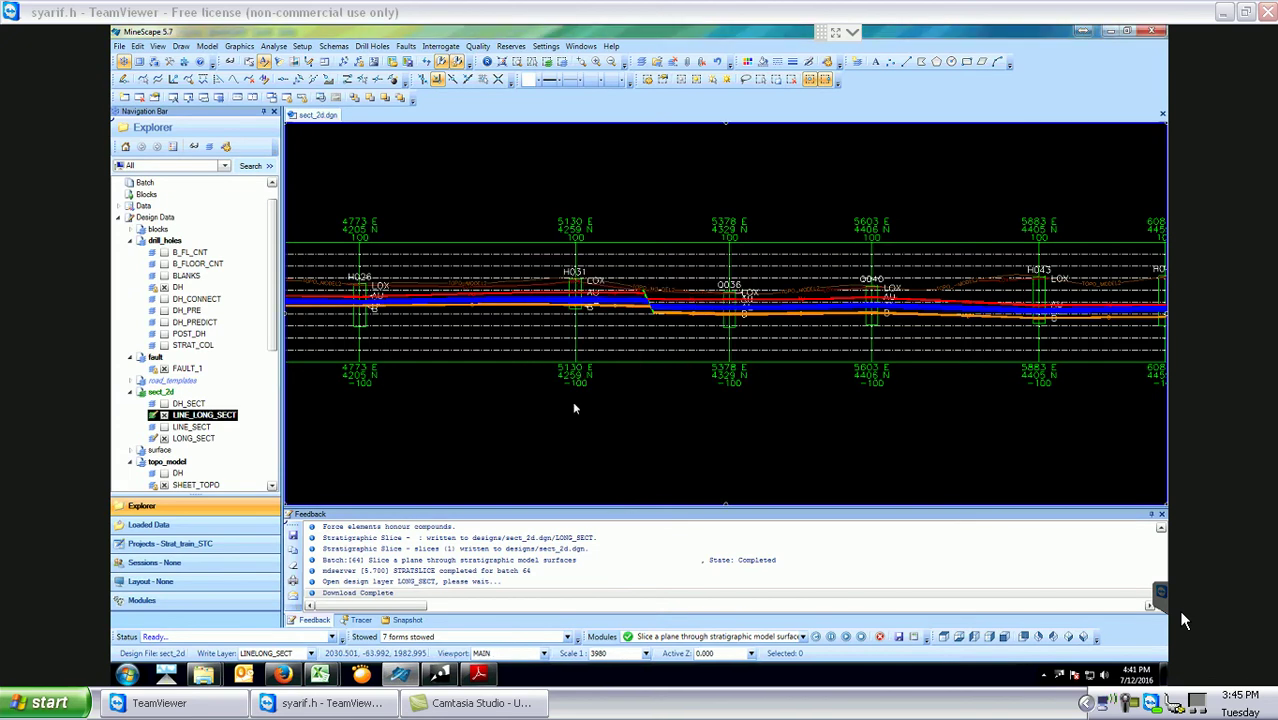
Review the PDF's Model Quality and Default Quality pages, and return to MineScape.
click(479, 673)
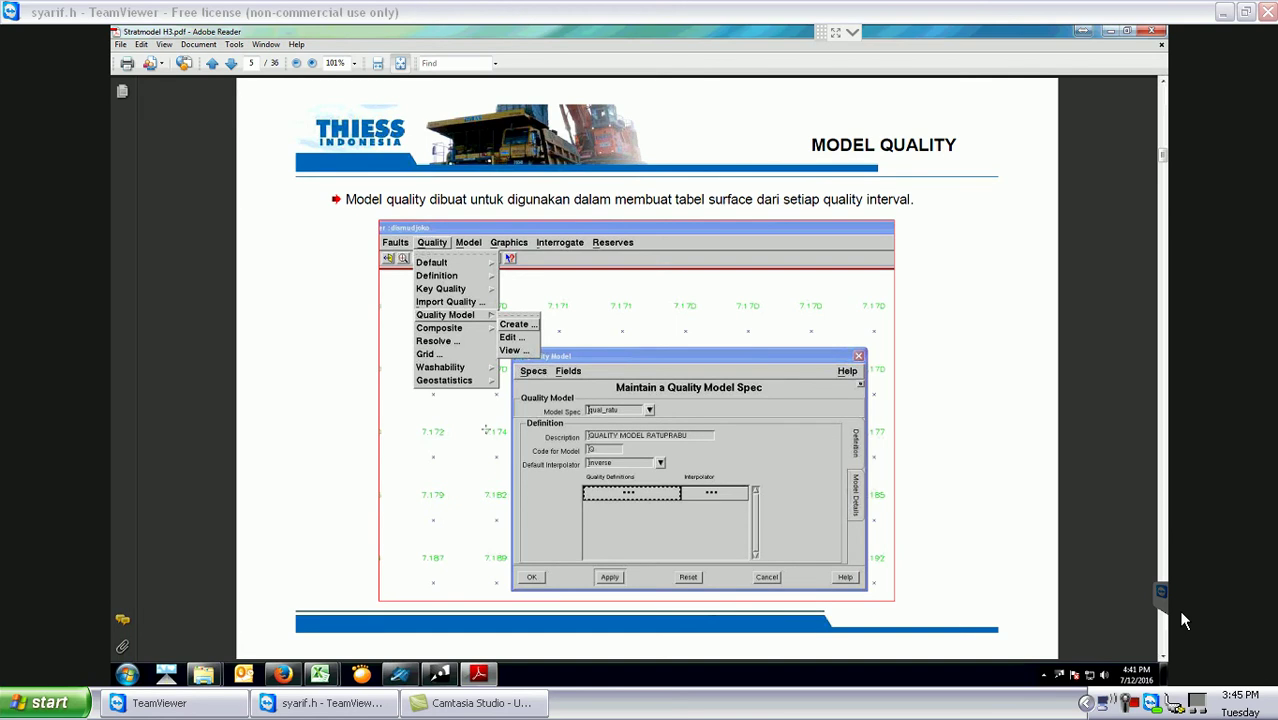
key(Page_Down)
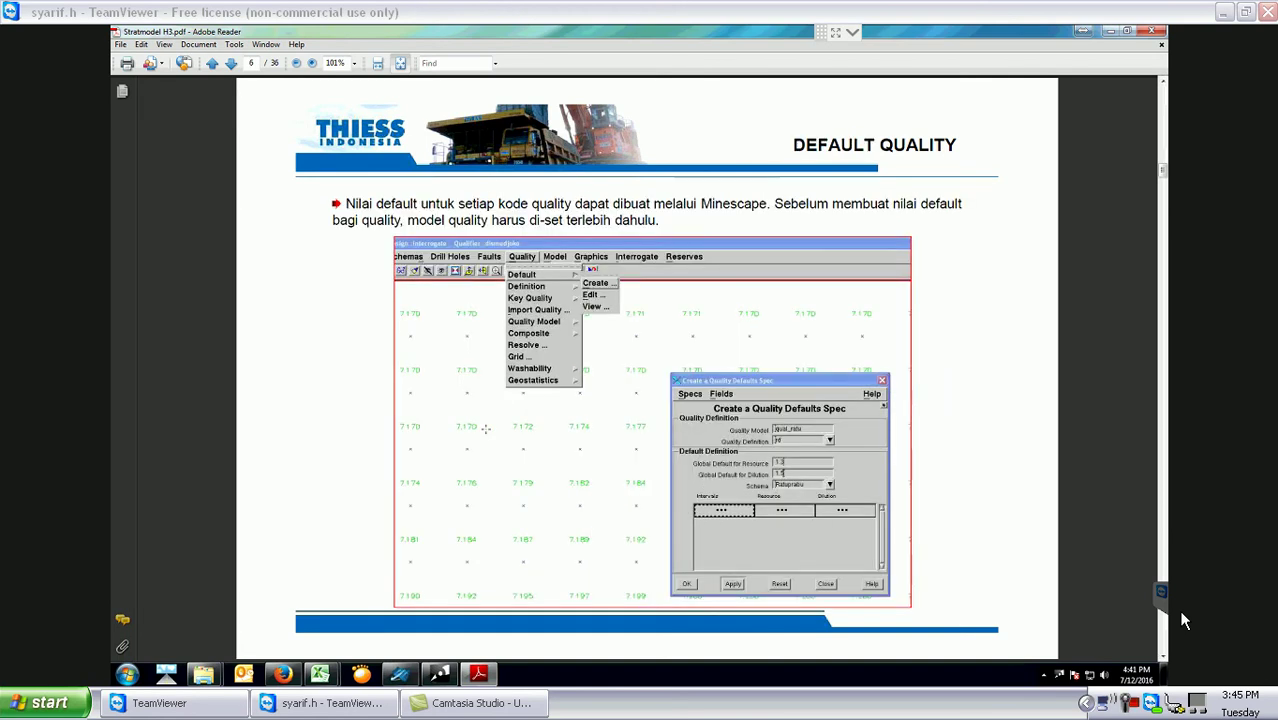
key(Page_Up)
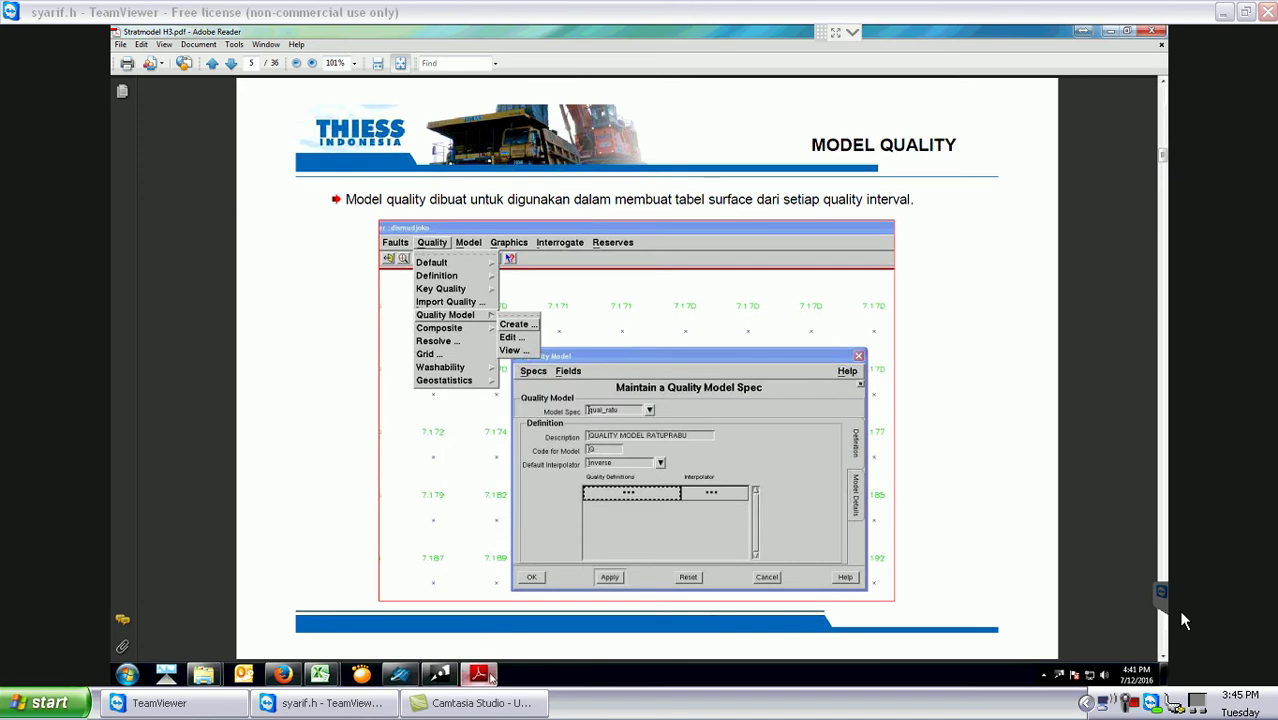
mouse_move(488, 676)
click(477, 675)
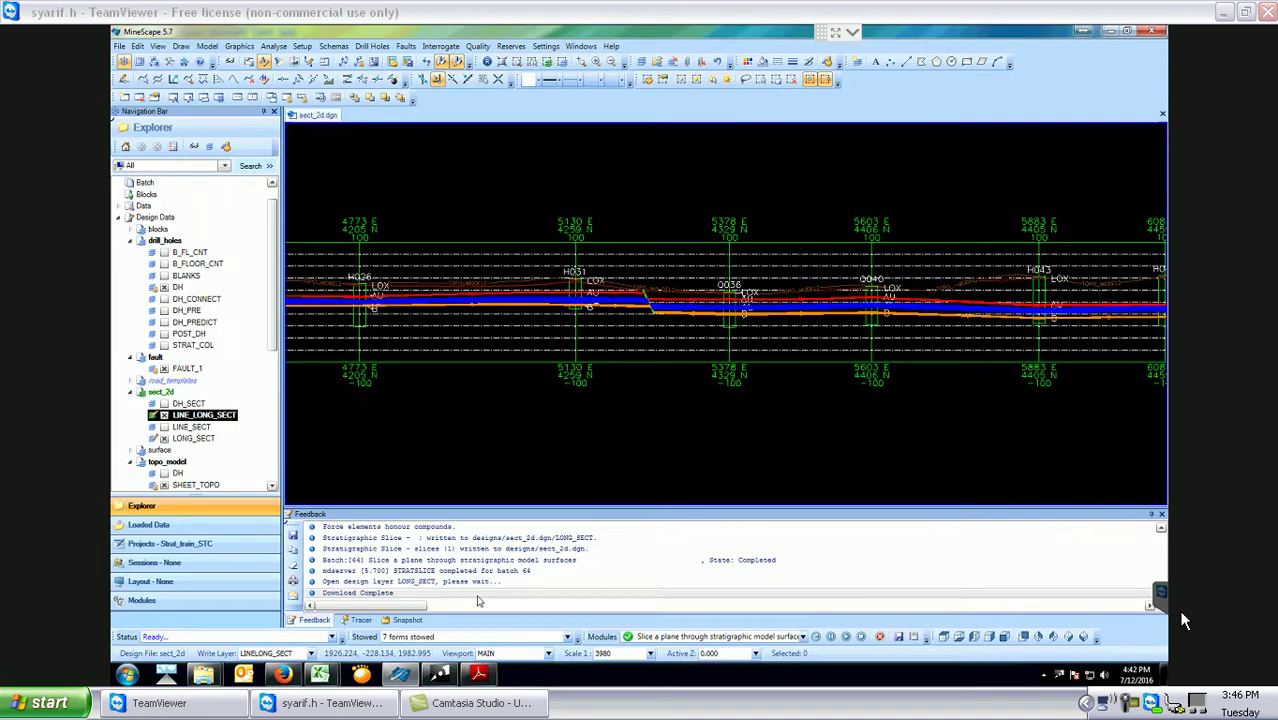
Open the form for creating a quality model, reposition it over the section and check for existing model specs.
click(477, 46)
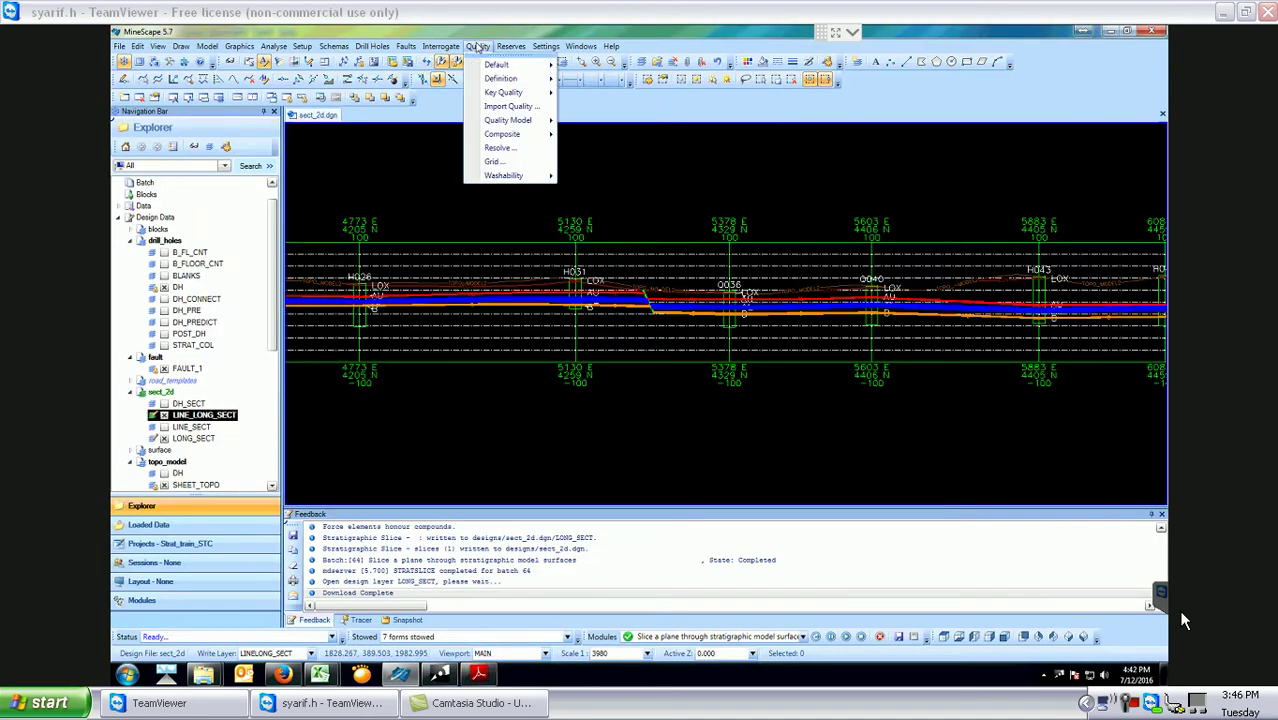
mouse_move(522, 122)
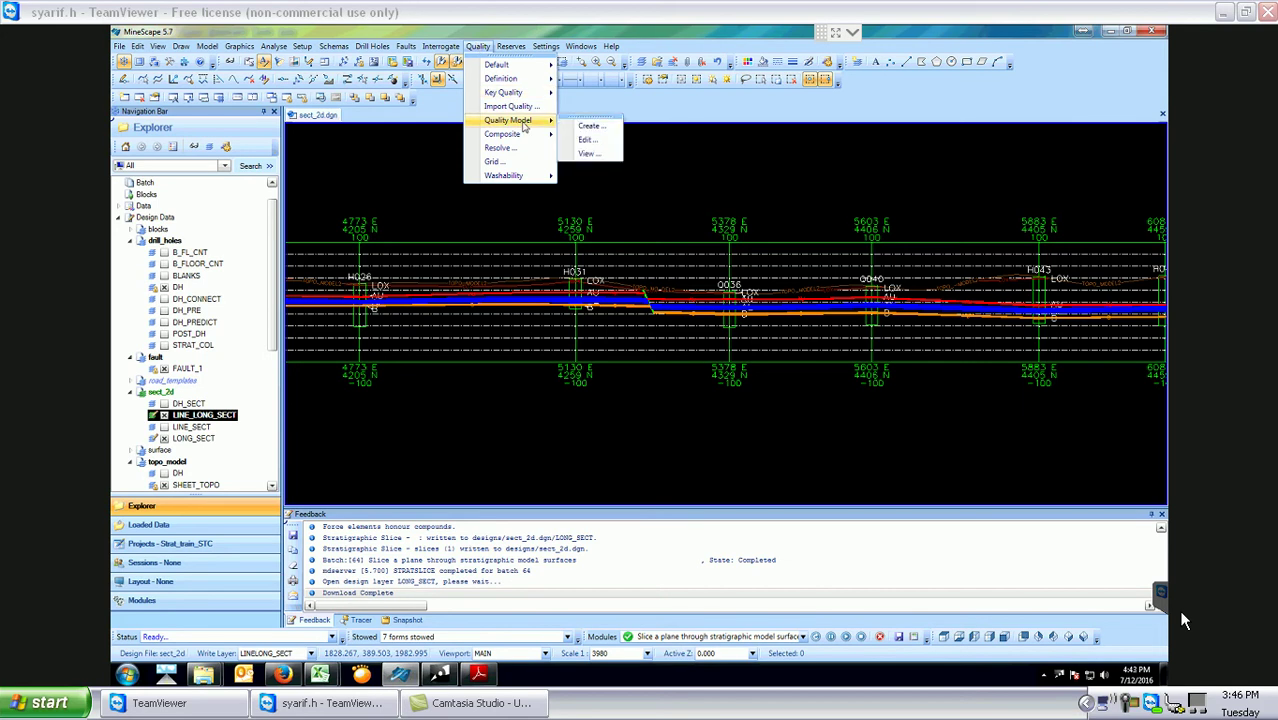
click(582, 128)
drag(645, 207, 827, 177)
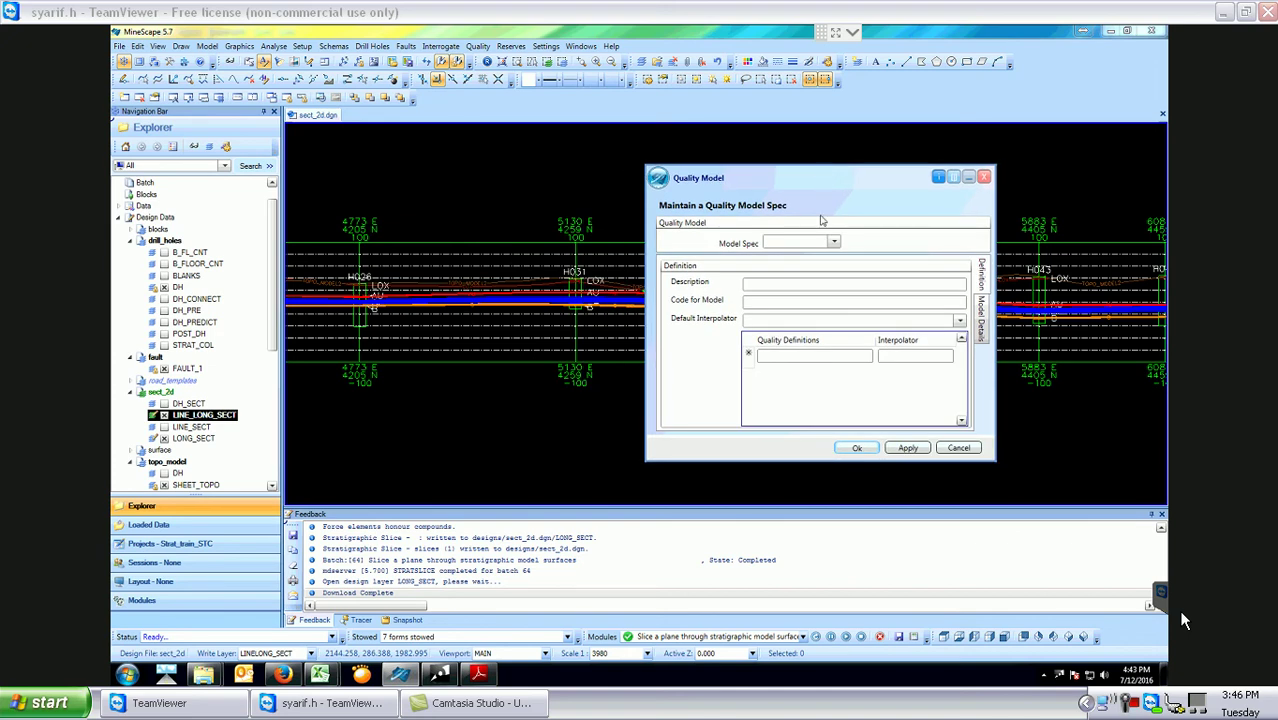
click(833, 243)
Compare the quality model form with the PDF's Model Quality example and look at the Default Quality page.
click(479, 674)
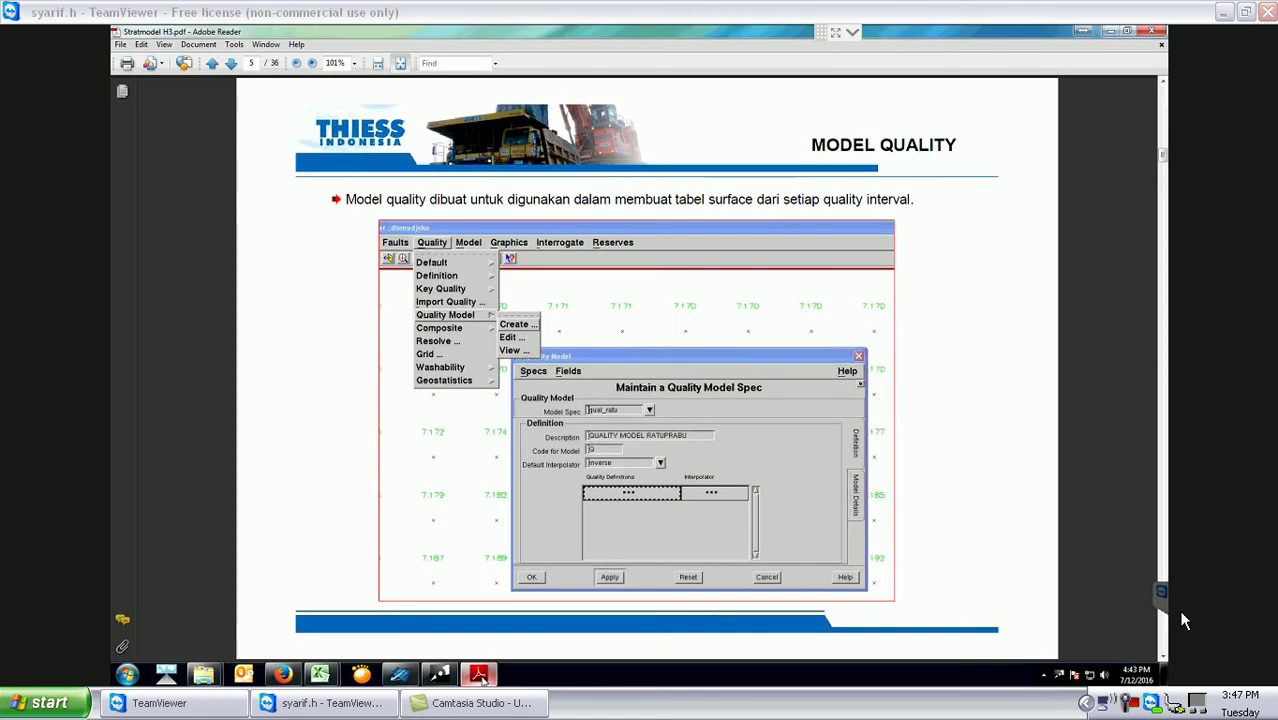
click(399, 674)
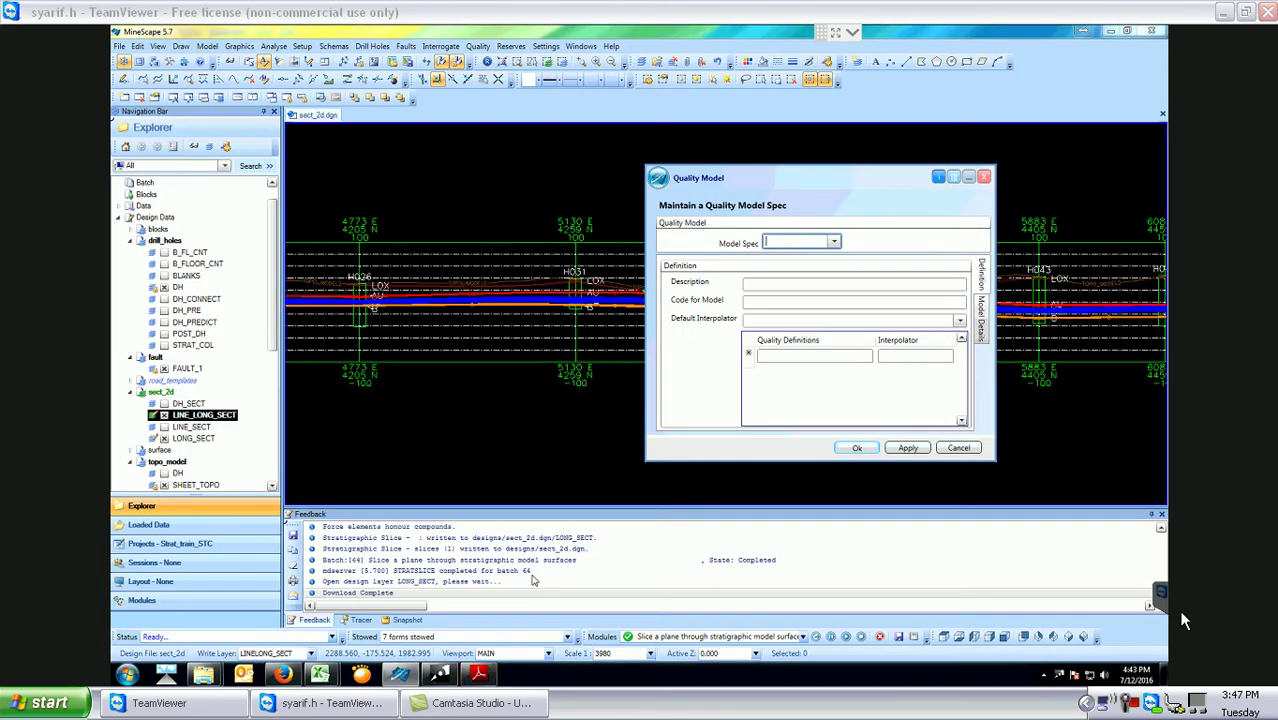
click(479, 674)
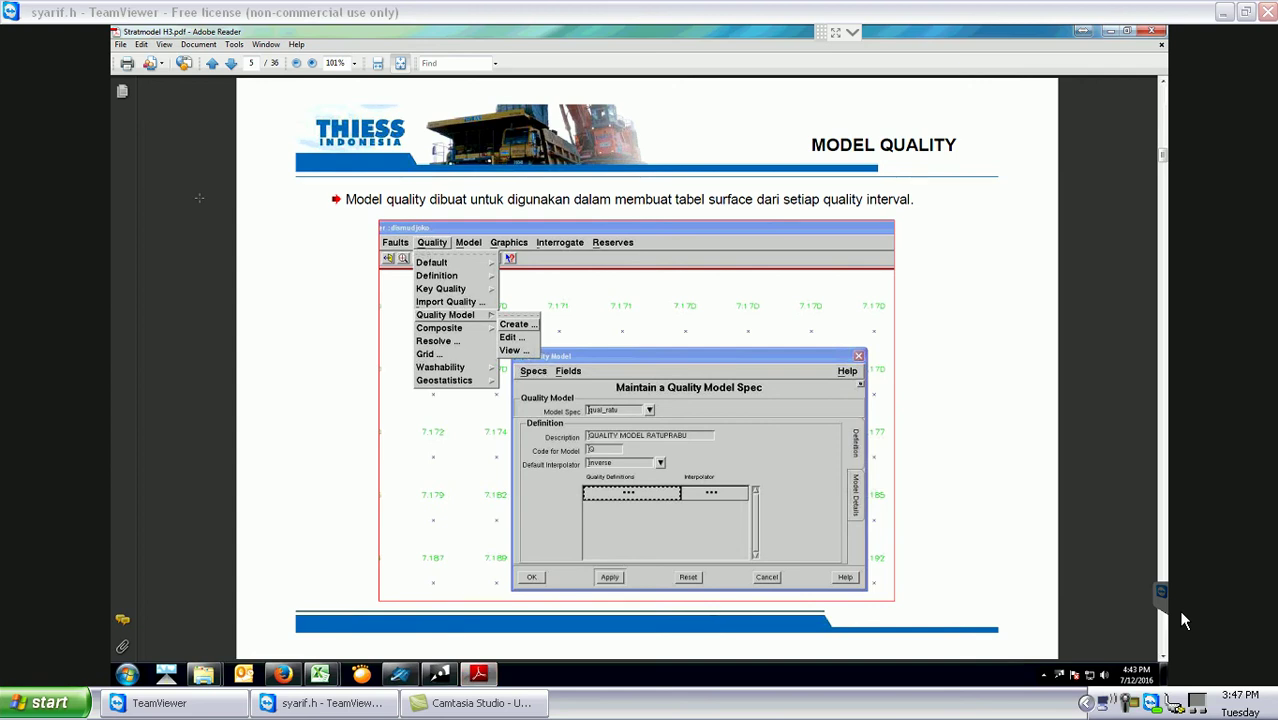
key(Page_Down)
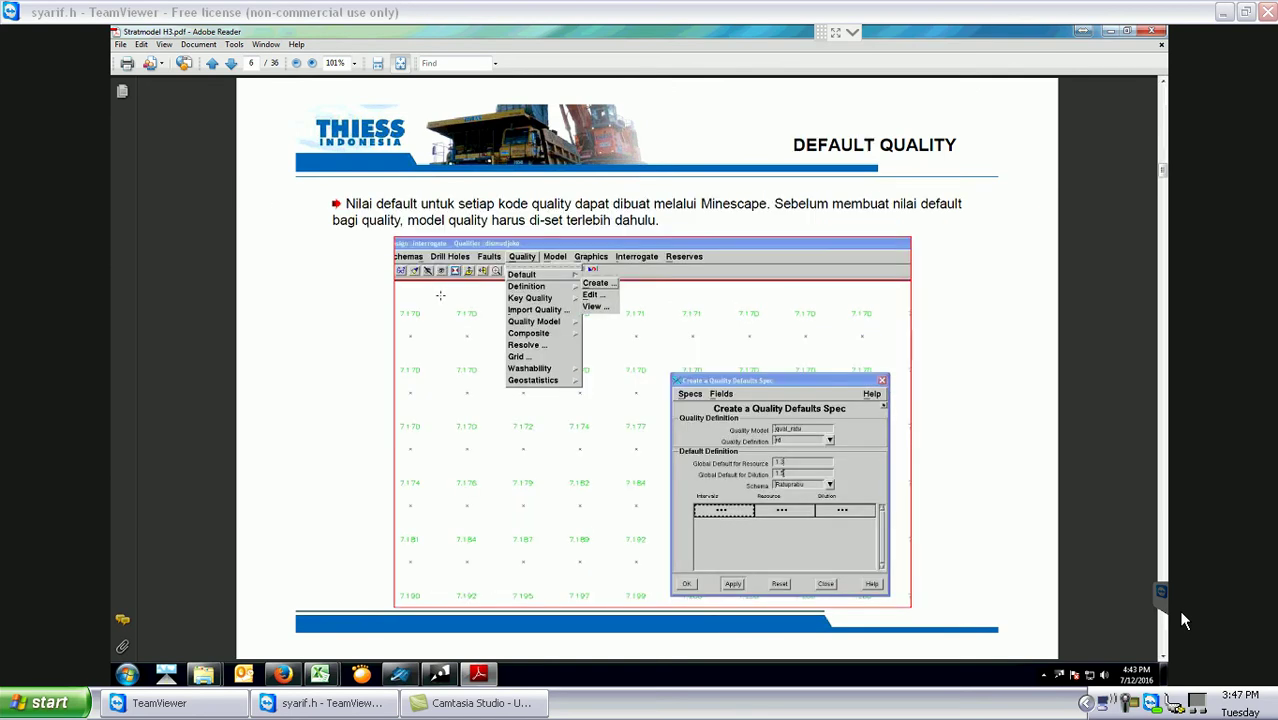
Review the PDF's Model Quality and Default Quality pages again, and return to the quality model form in MineScape.
key(Page_Up)
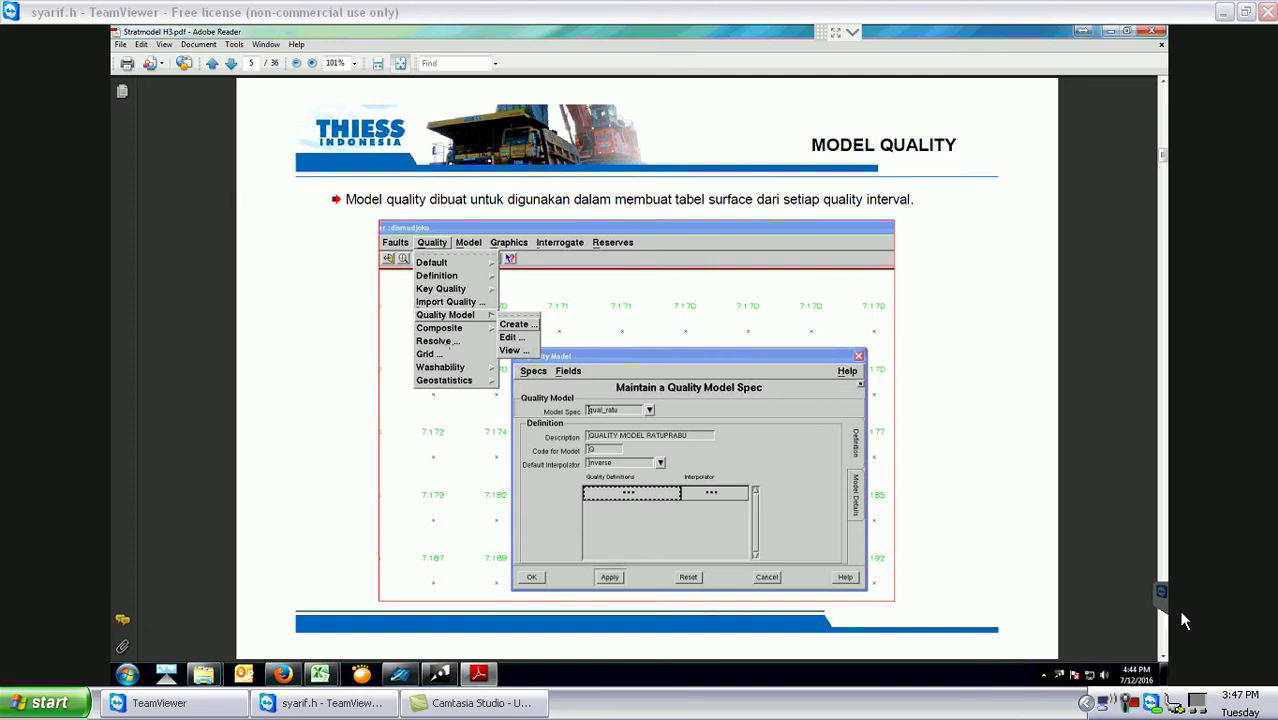
key(Page_Down)
key(Page_Up)
key(alt+Tab)
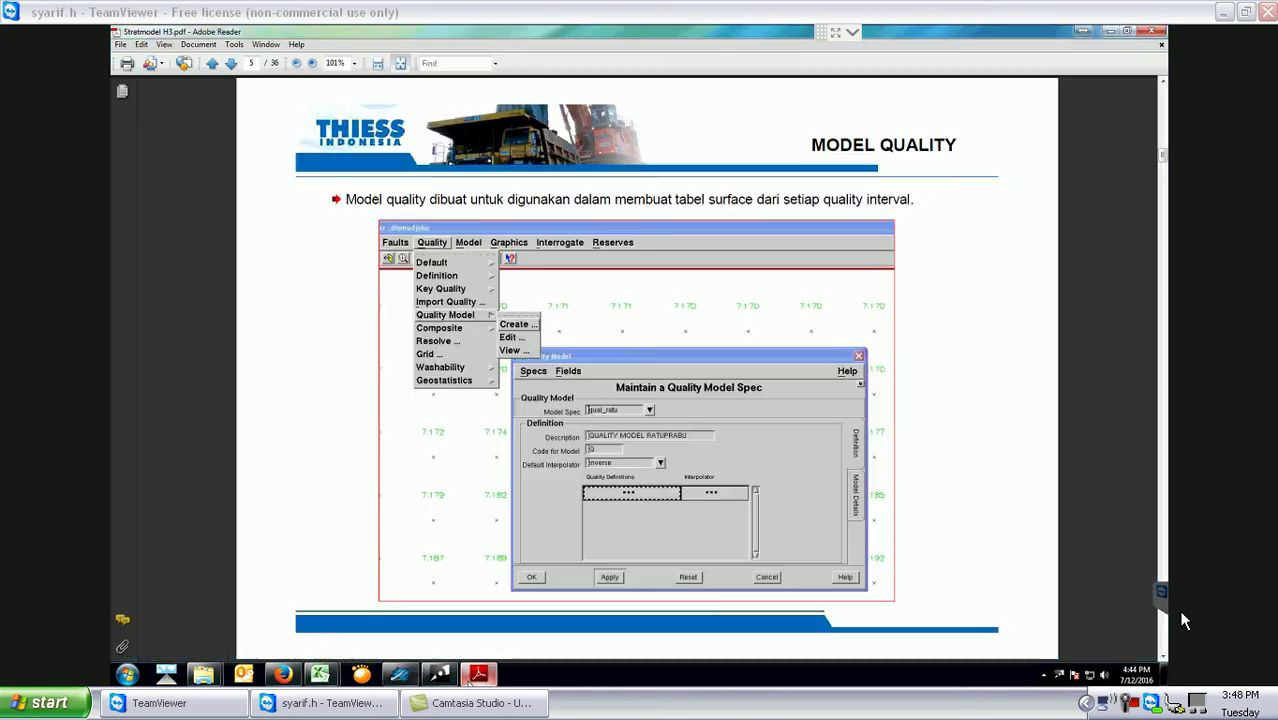
click(478, 674)
key(alt+Tab)
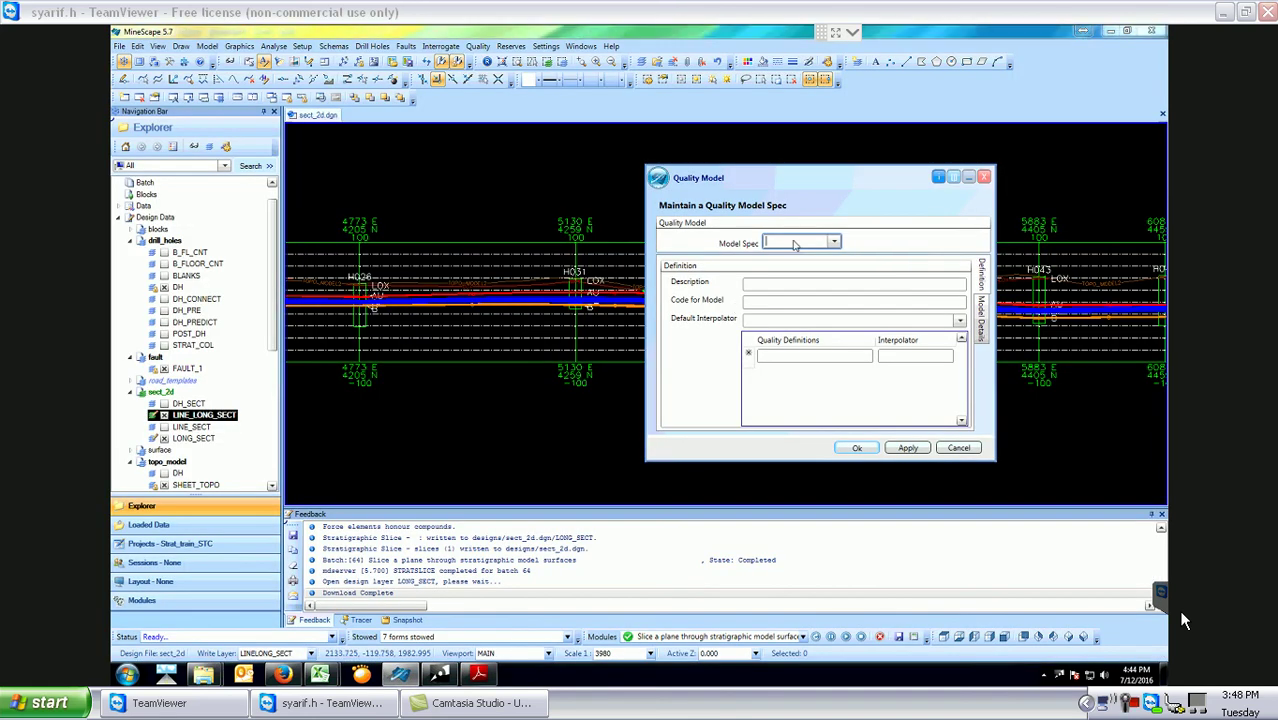
Name the quality model spec Qual_Stc.
text(Q)
text(ual)
text(_Std)
click(862, 284)
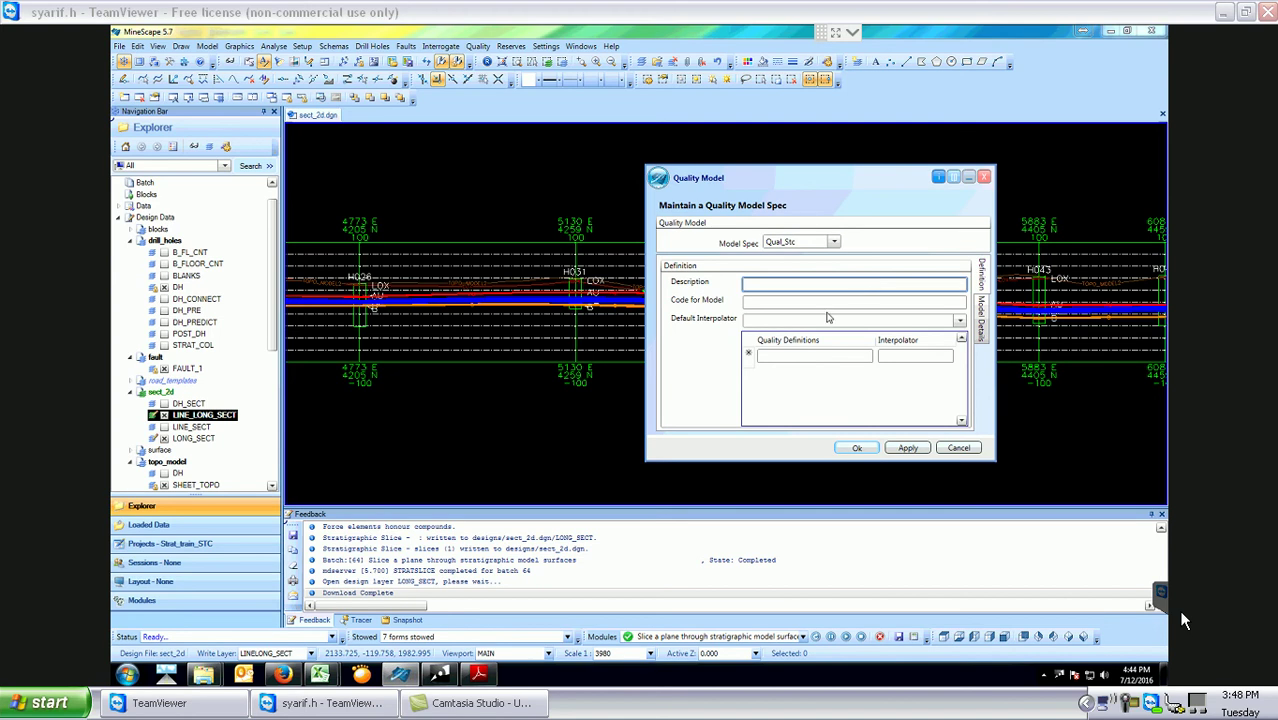
Check the description in the PDF's Model Quality example, return to MineScape and dismiss the stray Load View form.
key(alt+Tab)
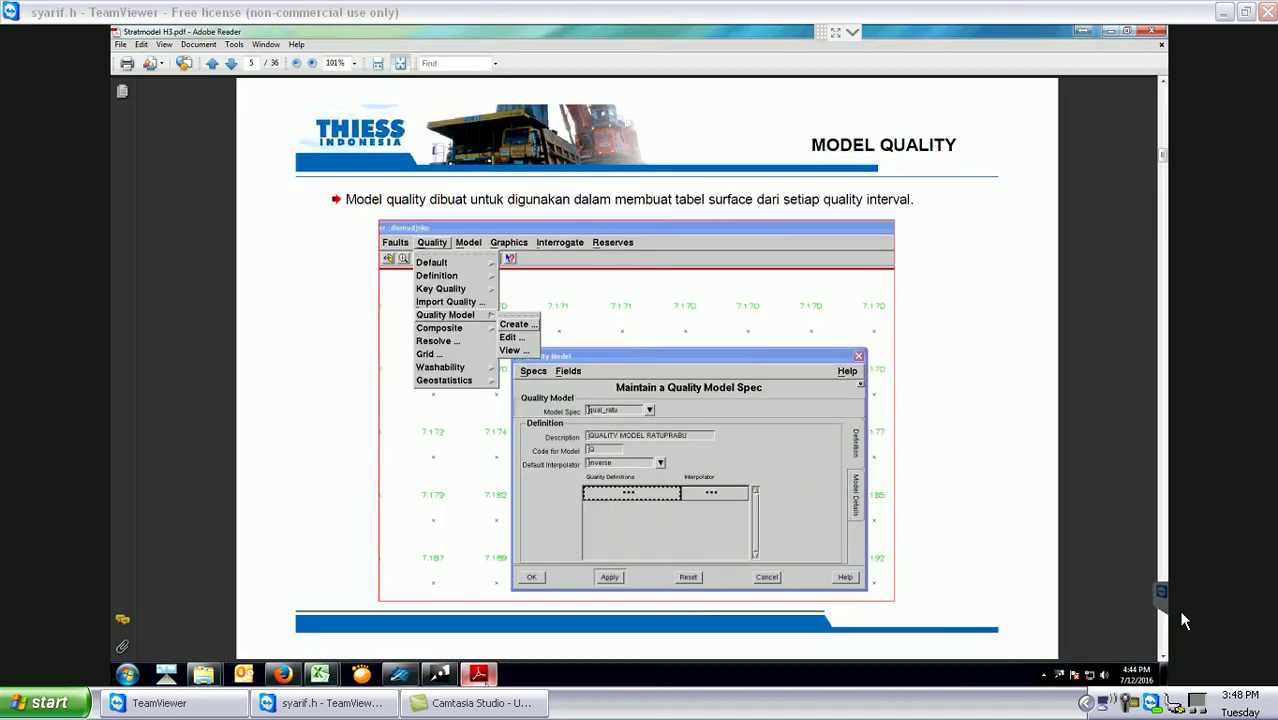
key(alt+Tab)
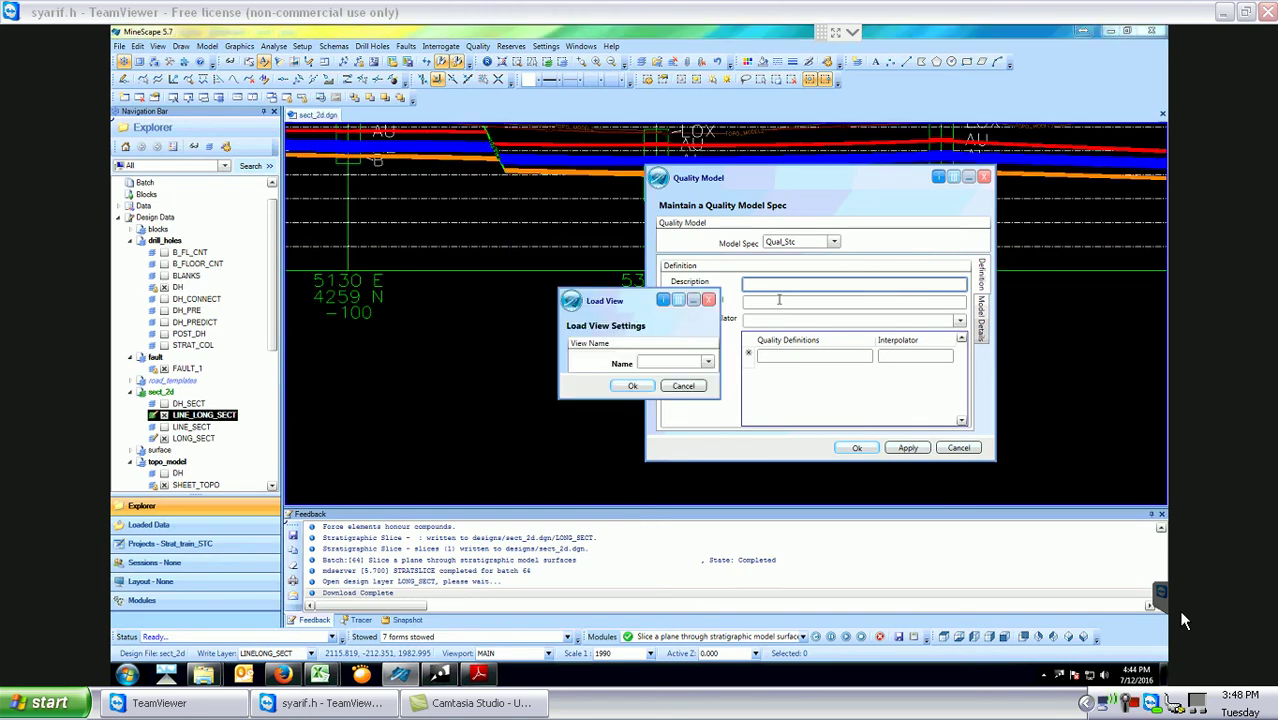
click(668, 386)
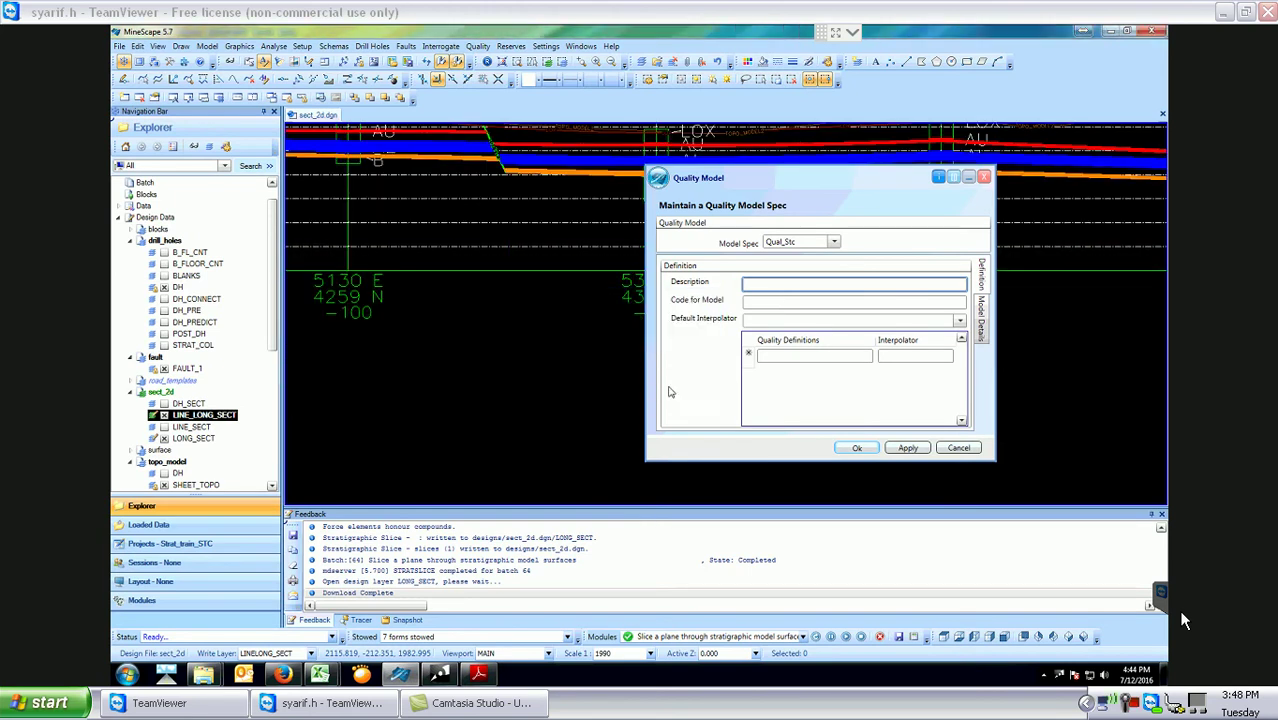
click(479, 675)
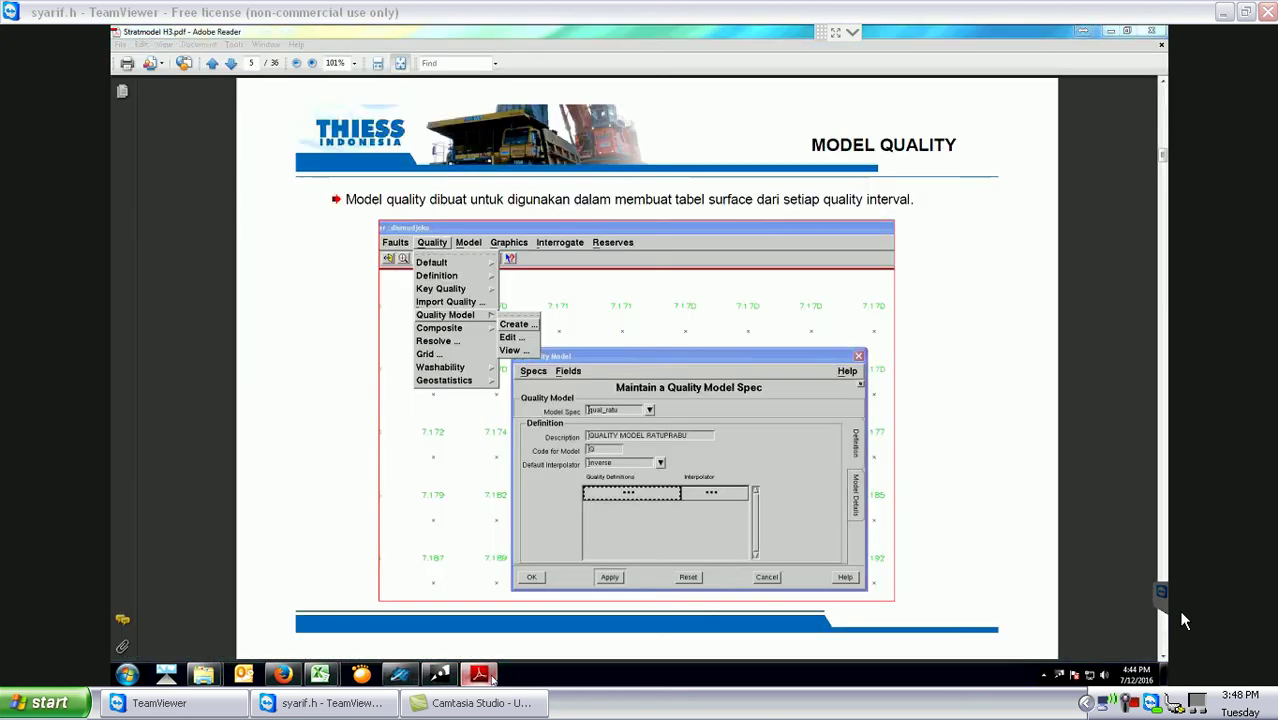
click(479, 675)
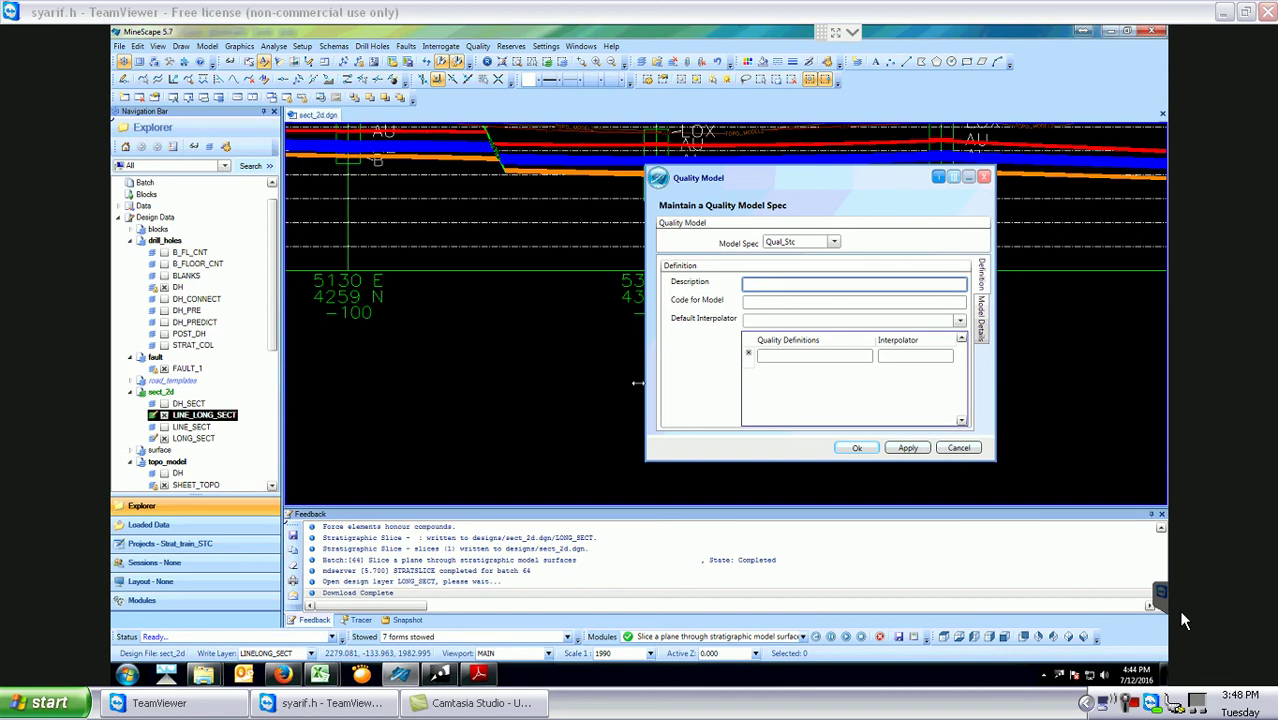
click(479, 675)
click(479, 675)
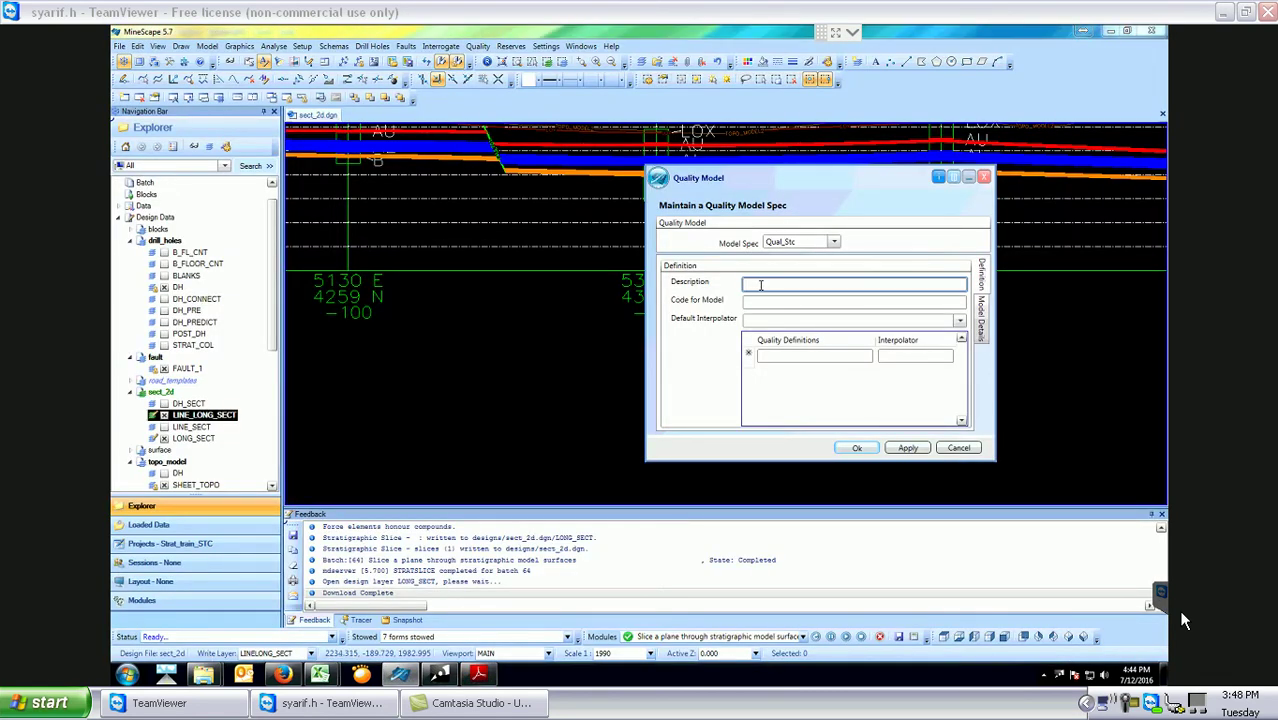
Describe the quality model as Quality_Model_Stc, with code Q and inverse as the default interpolator.
text(Qua)
text(lity_Model_Stc)
click(758, 302)
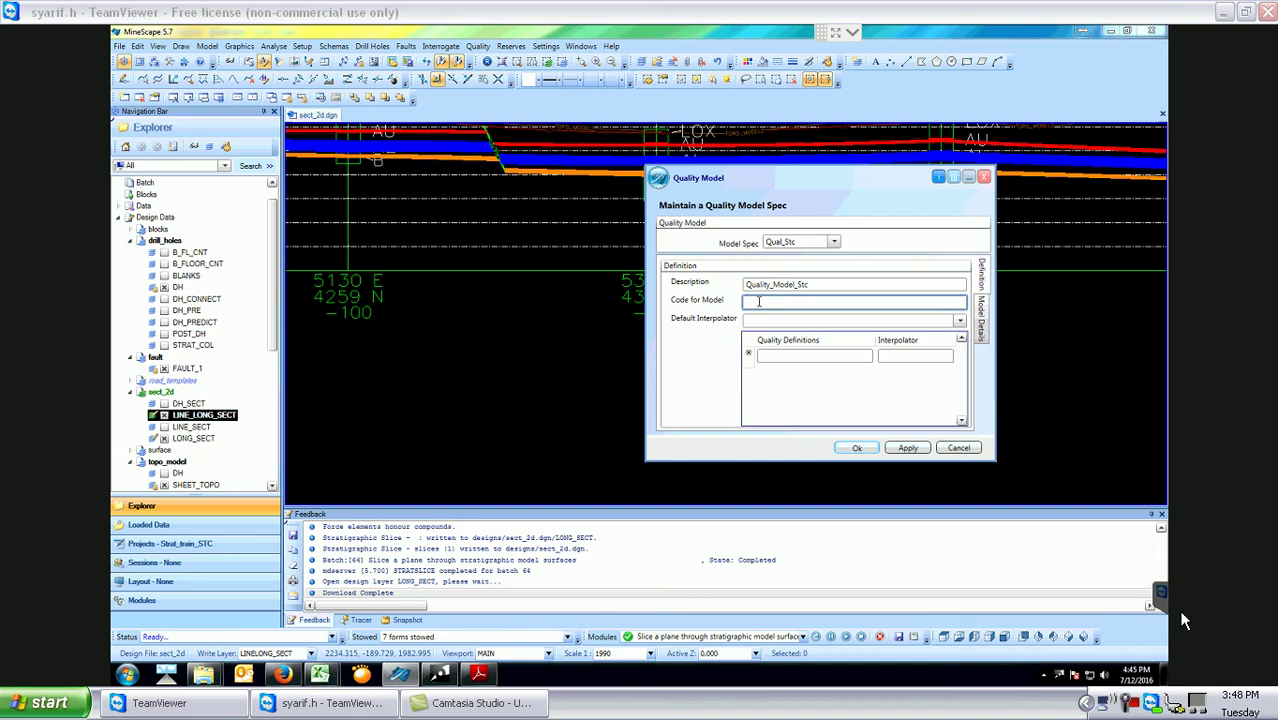
text(Q)
click(957, 322)
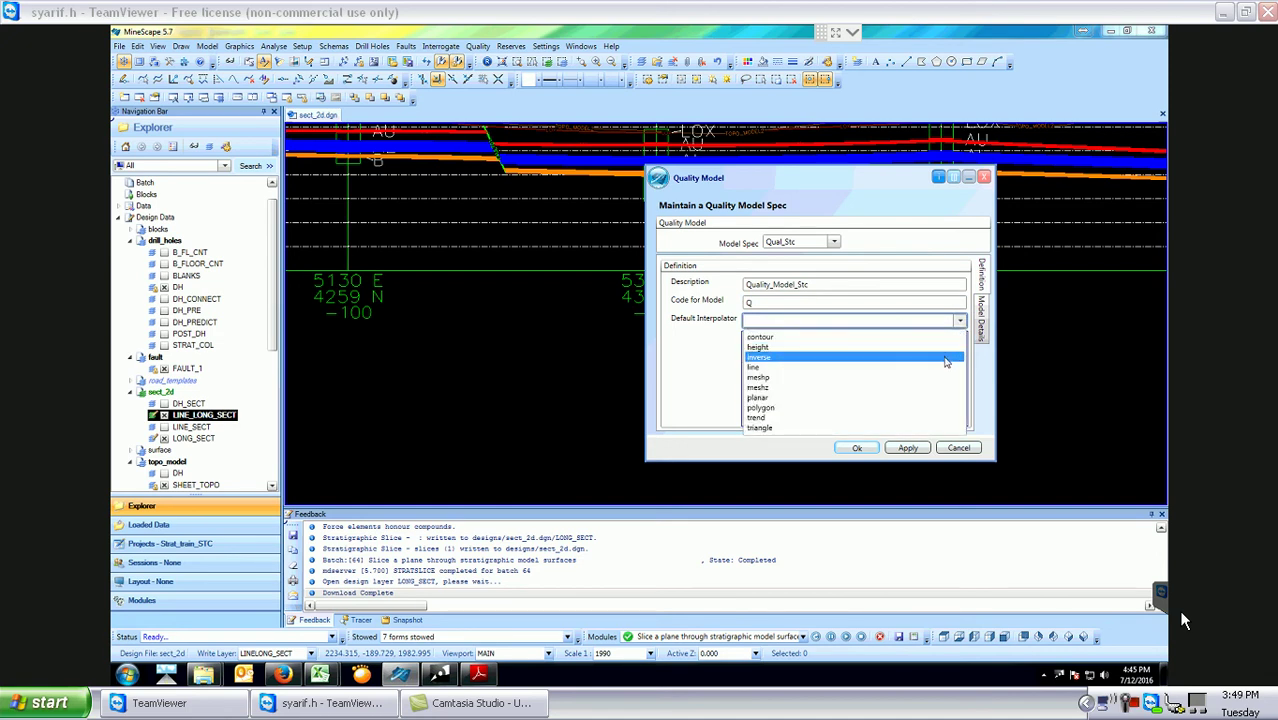
click(946, 359)
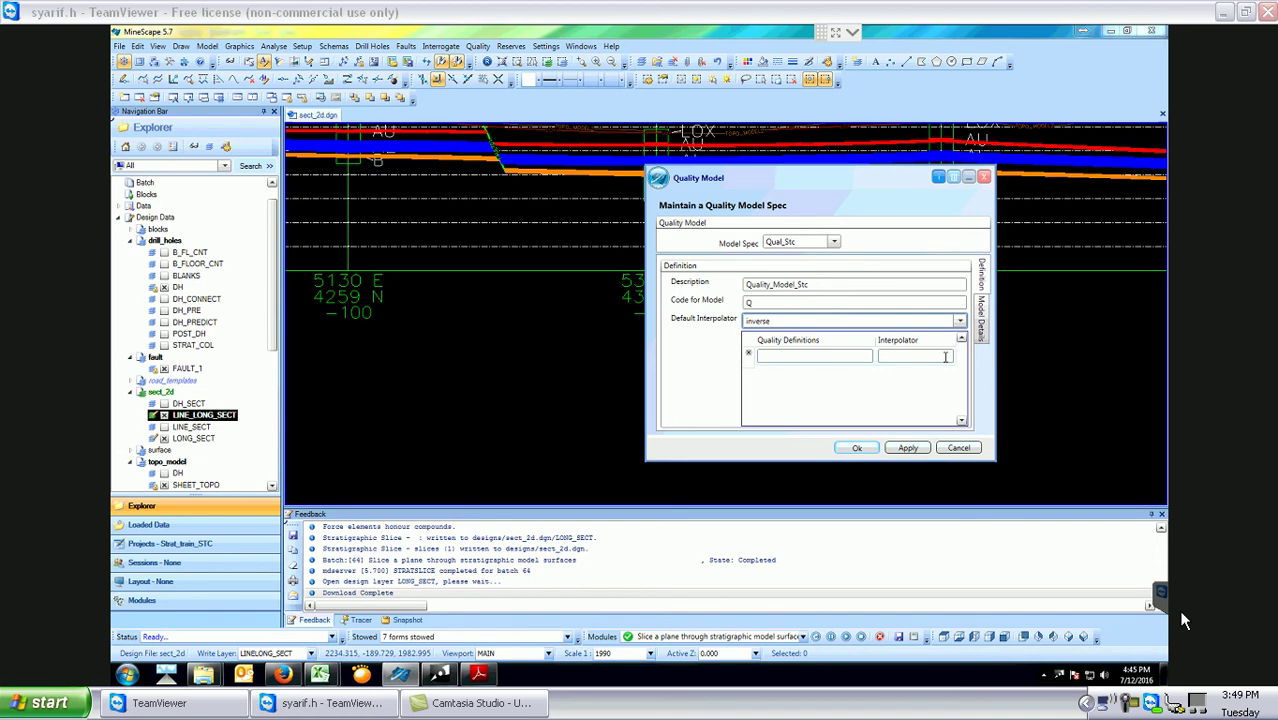
Check the quality model against the PDF example, look at its model details and accept the spec.
click(479, 674)
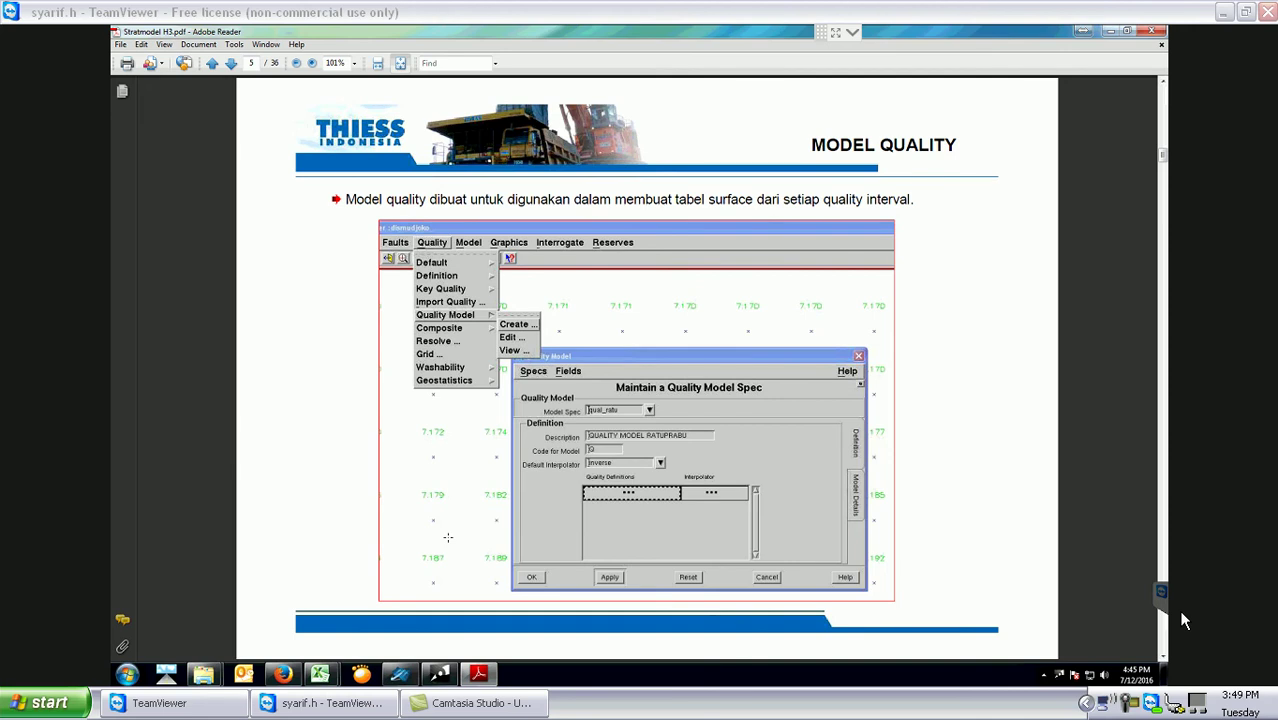
click(479, 674)
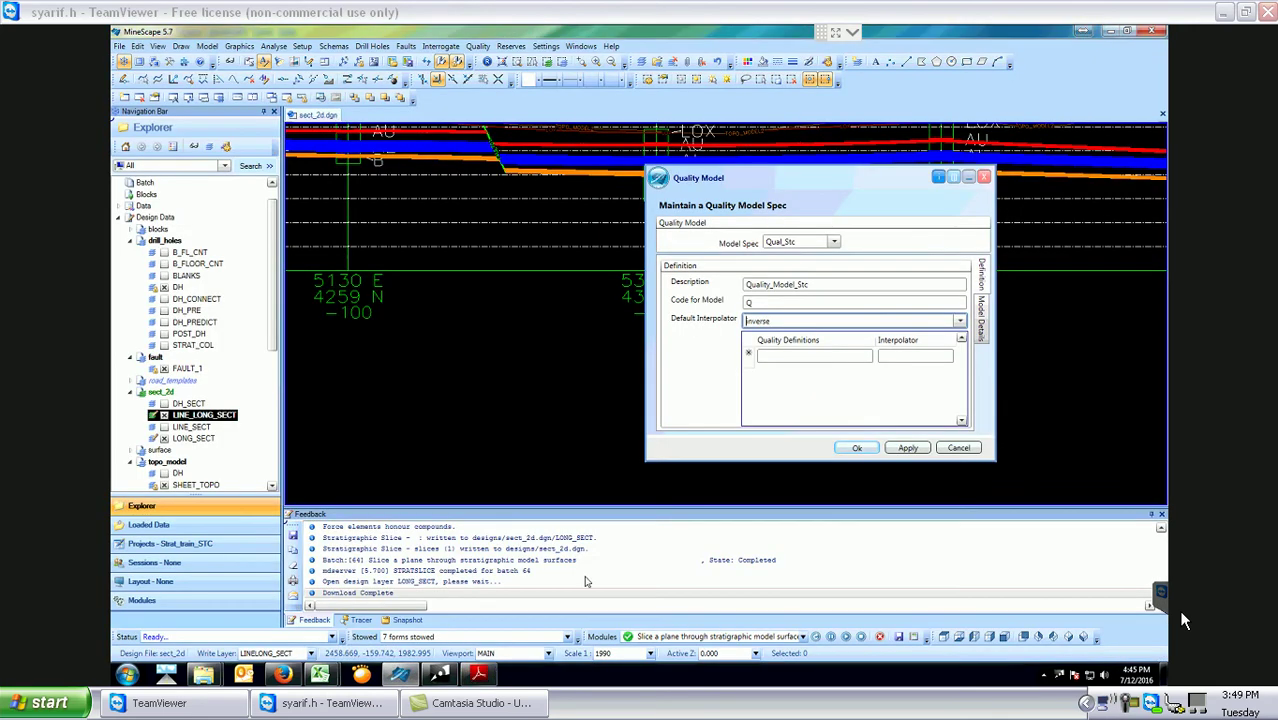
click(981, 329)
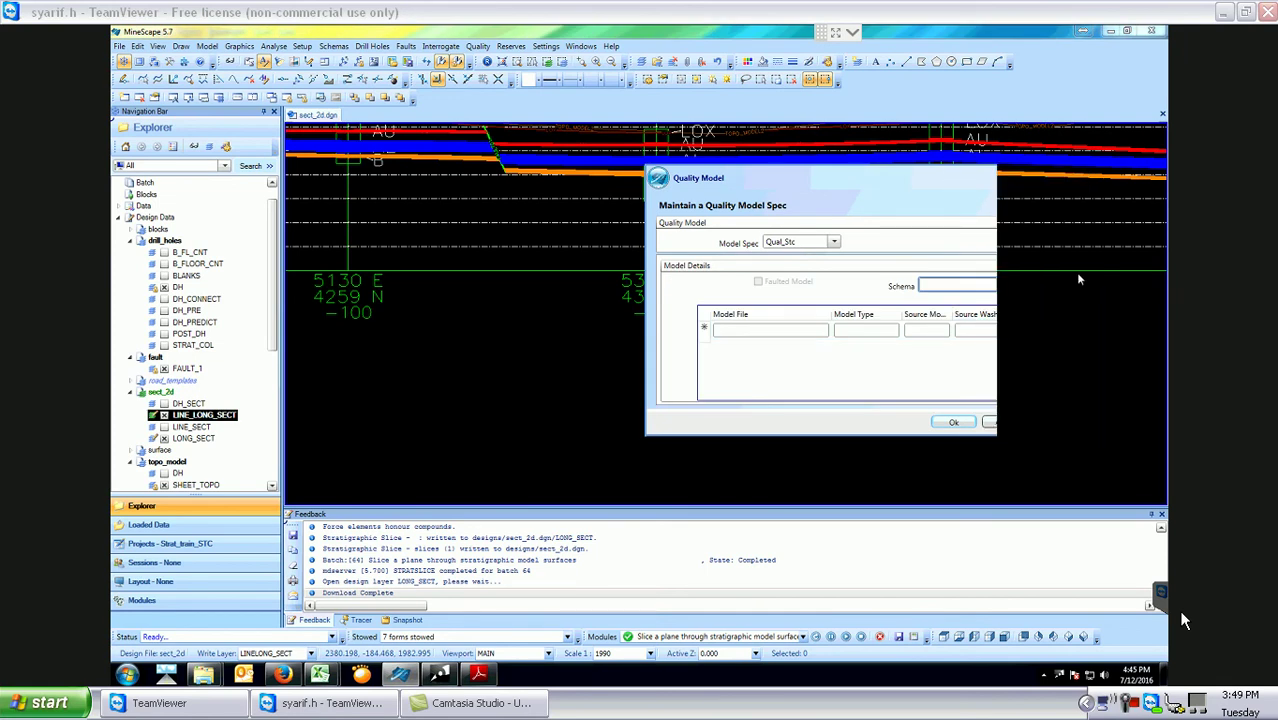
click(1078, 279)
drag(905, 179, 875, 215)
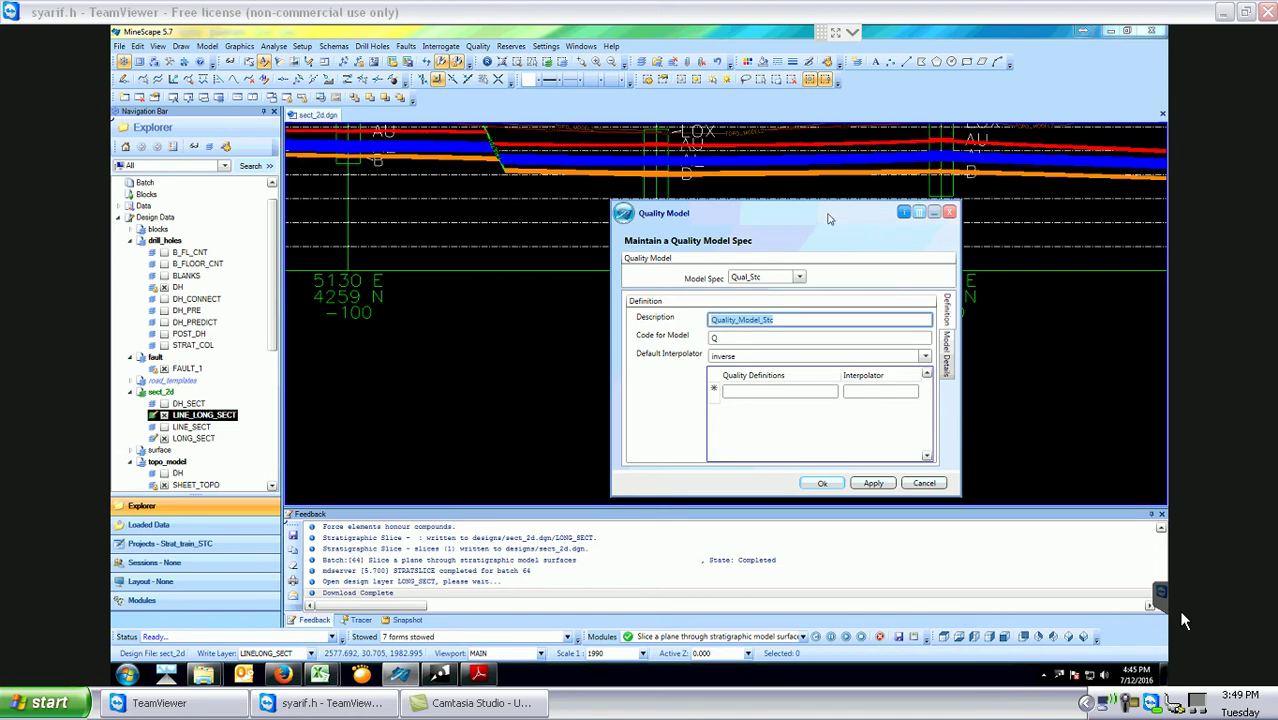
drag(829, 219, 797, 218)
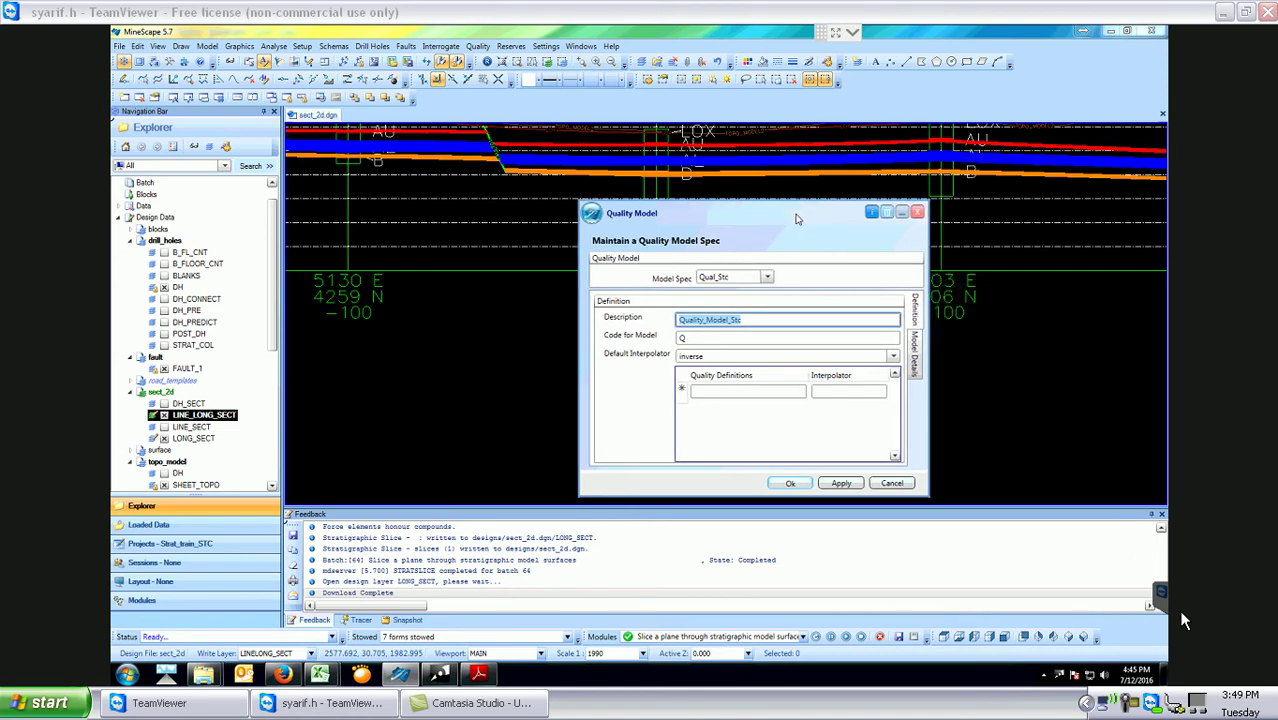
drag(797, 218, 805, 209)
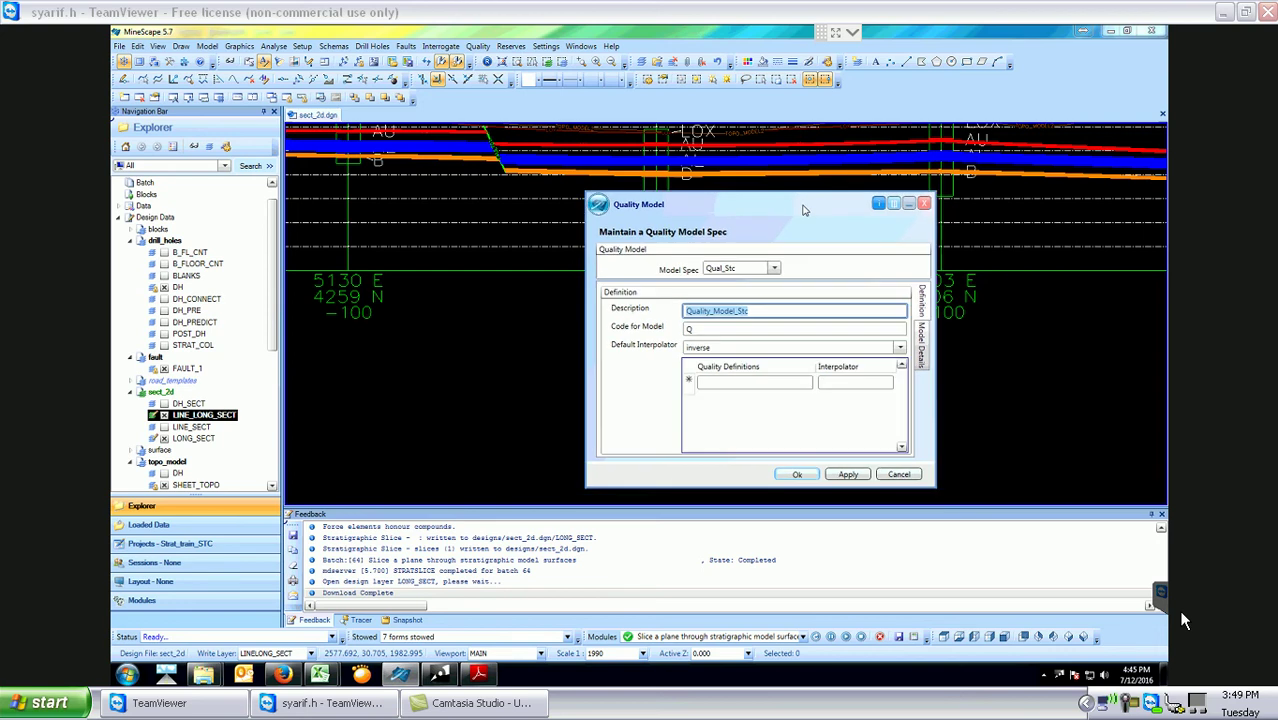
click(782, 309)
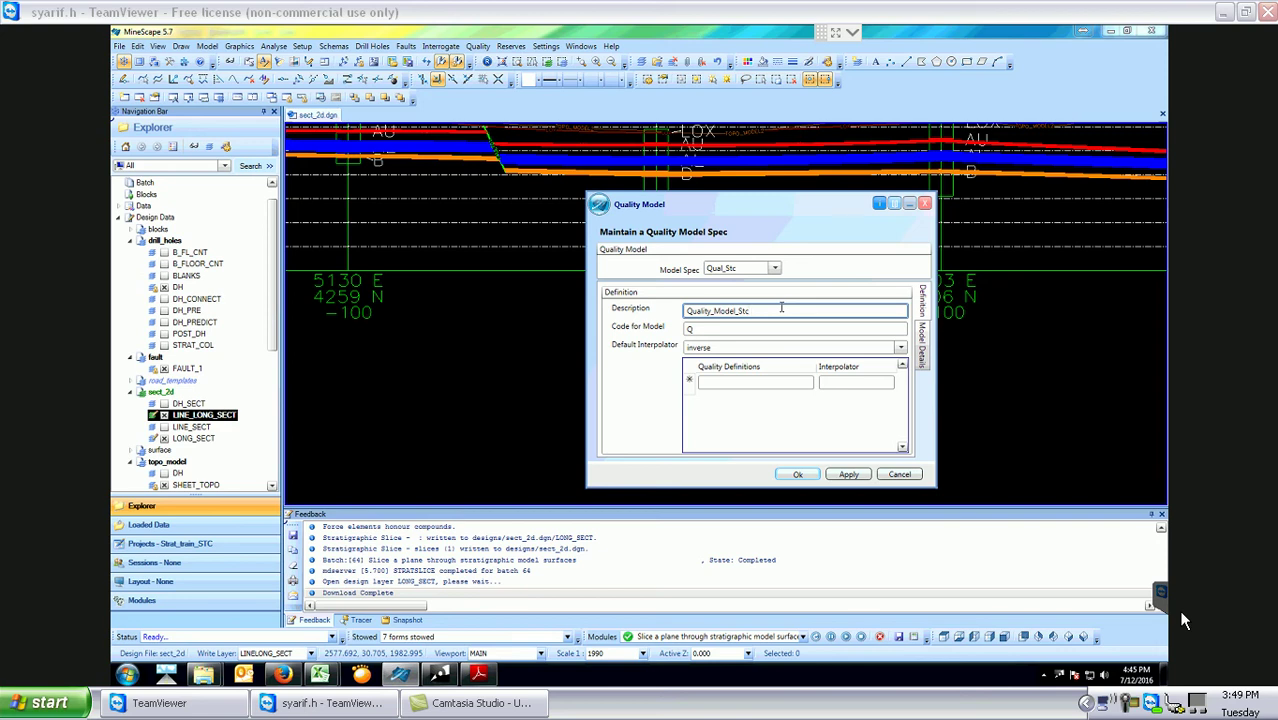
click(812, 474)
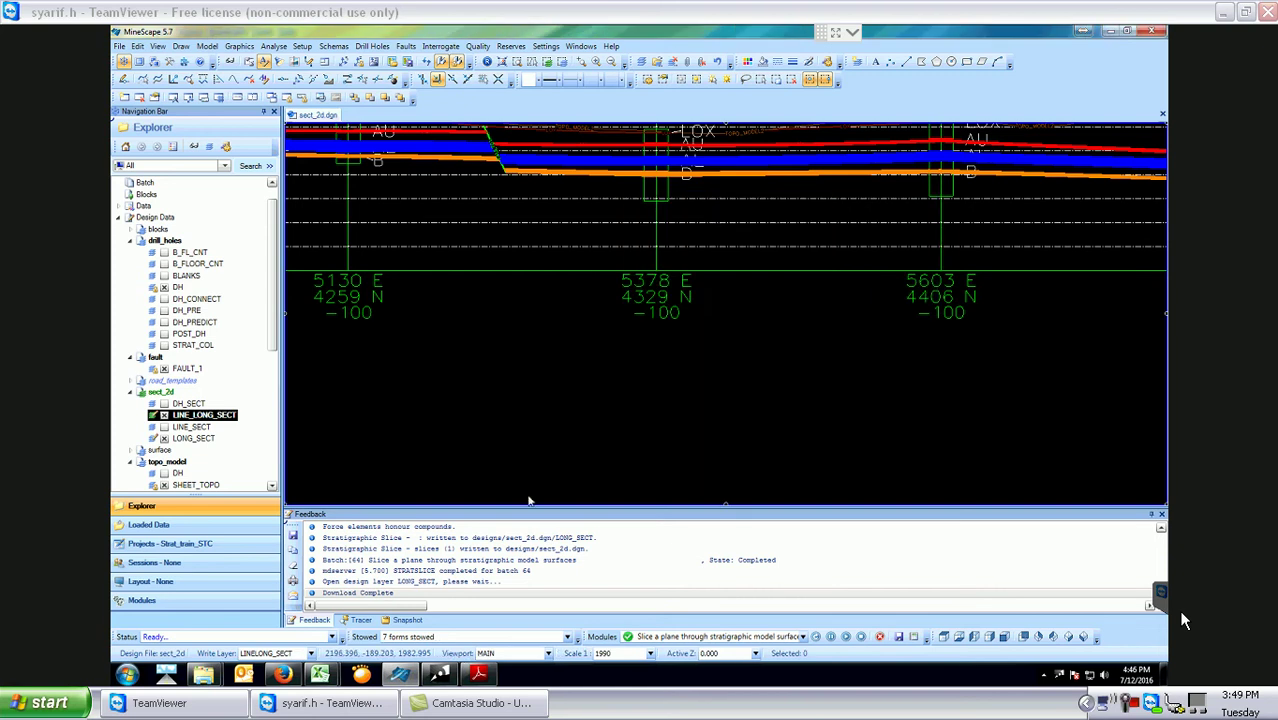
Read the PDF's Default Quality page and return to MineScape.
click(478, 673)
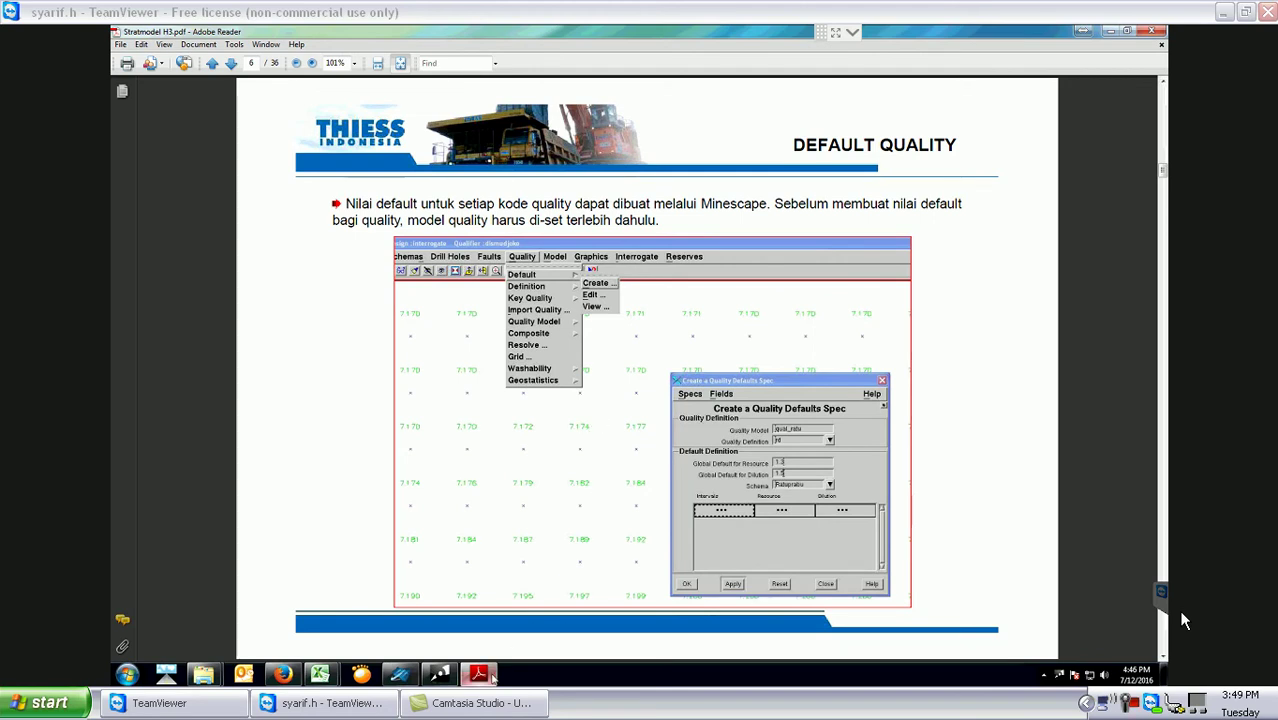
mouse_move(490, 678)
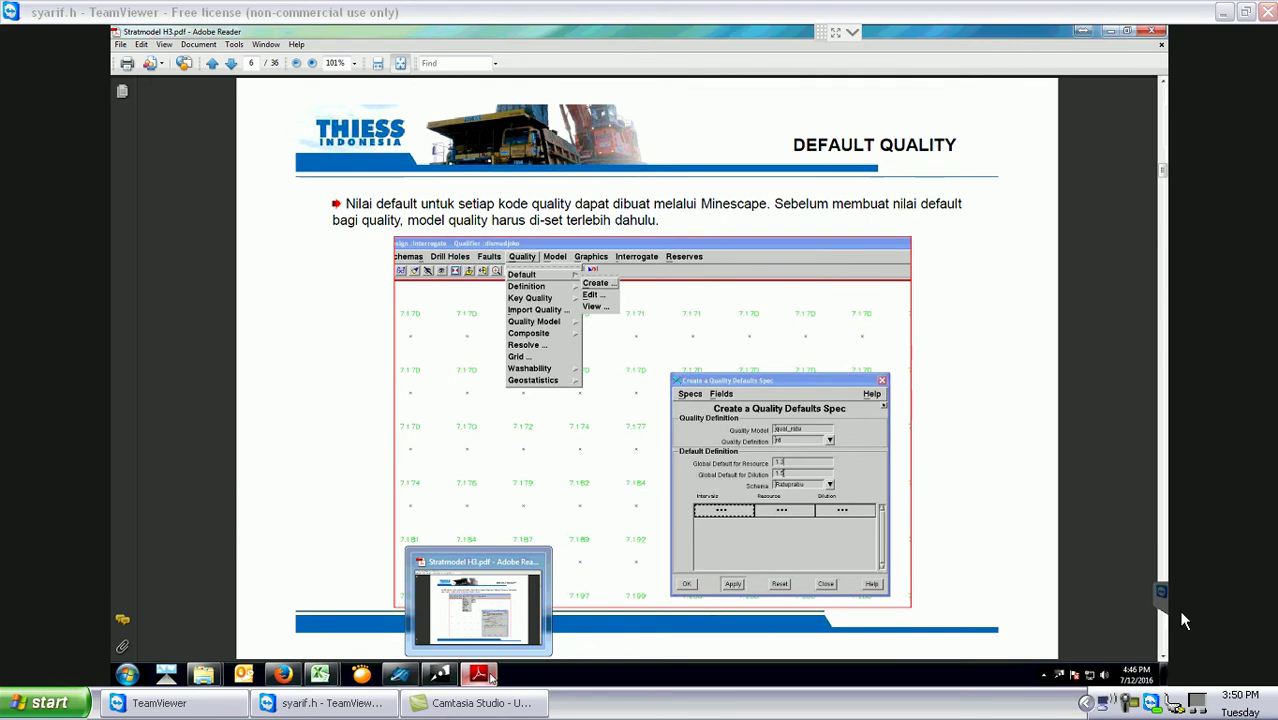
click(480, 676)
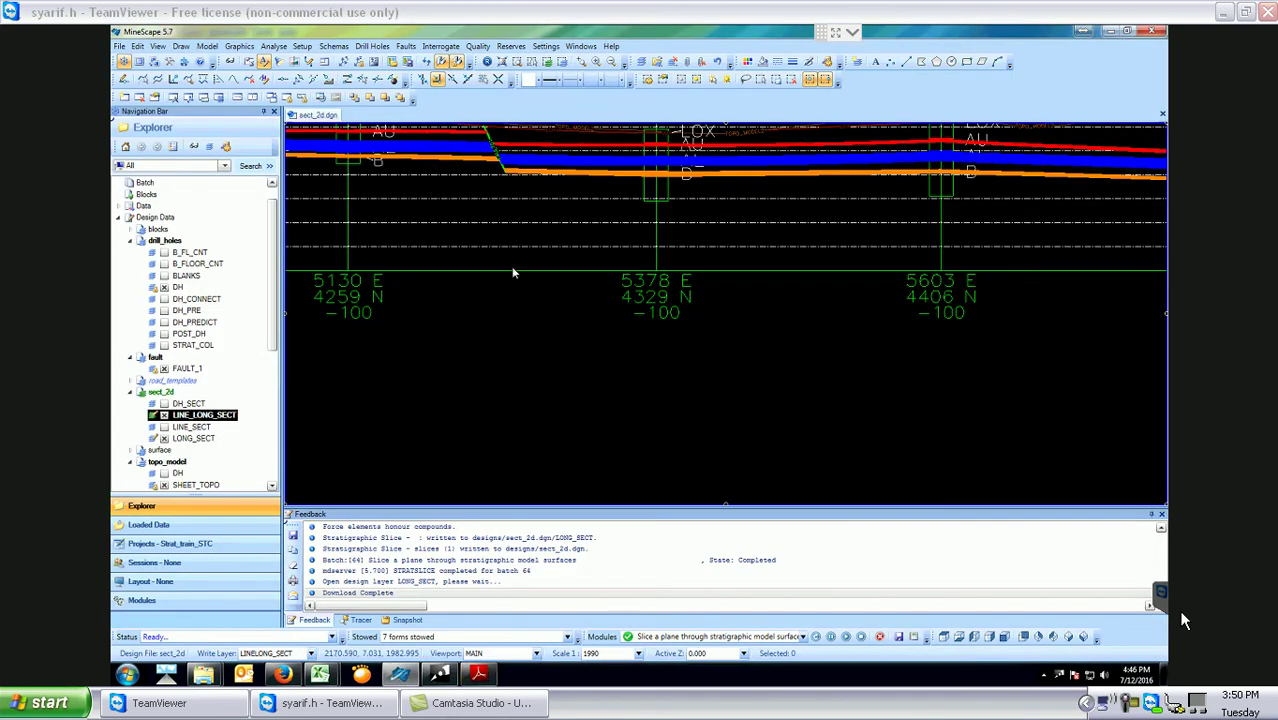
Set the current model to schema_2 with quality model qual_stc, drill hole file drill_holes and fault file fault.
click(481, 46)
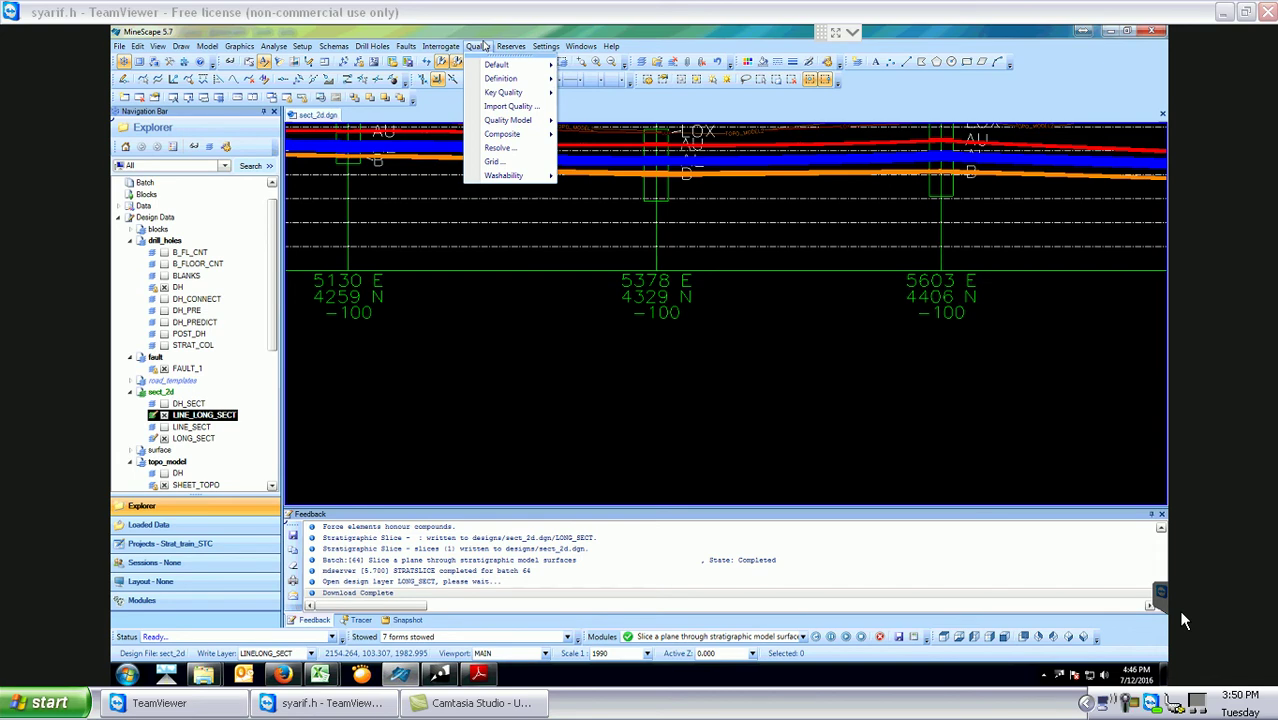
mouse_move(302, 48)
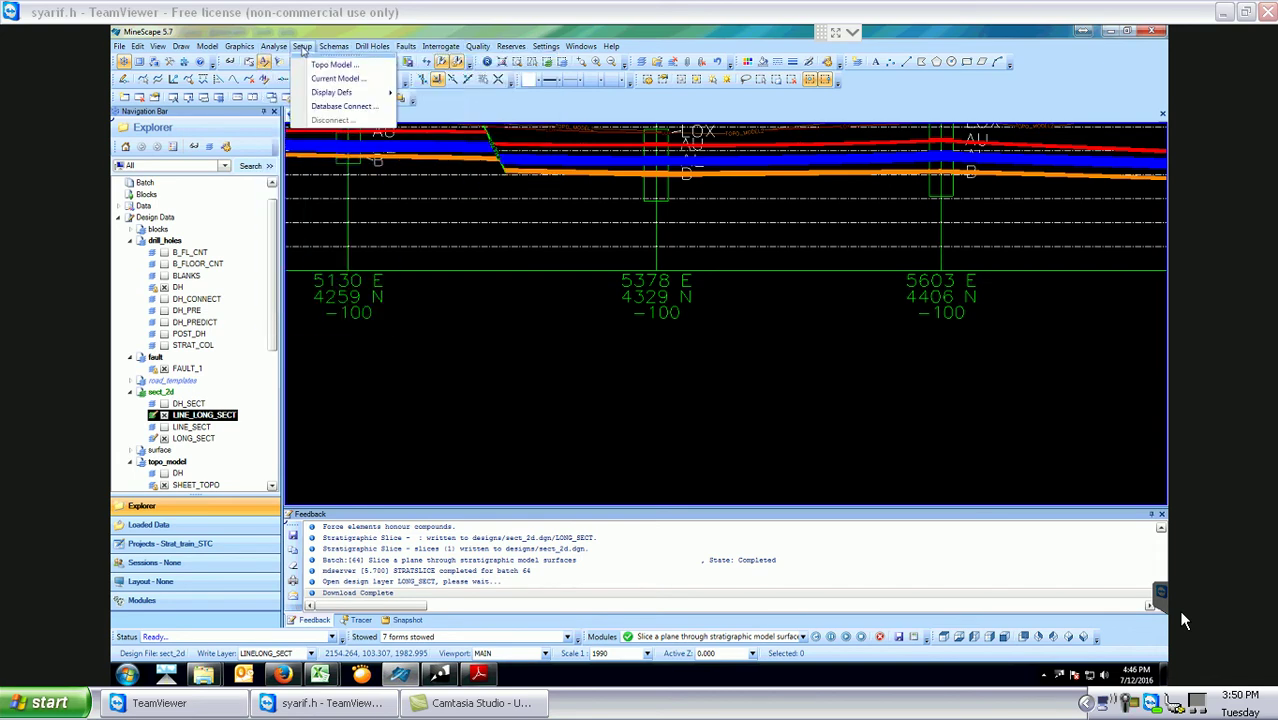
click(312, 80)
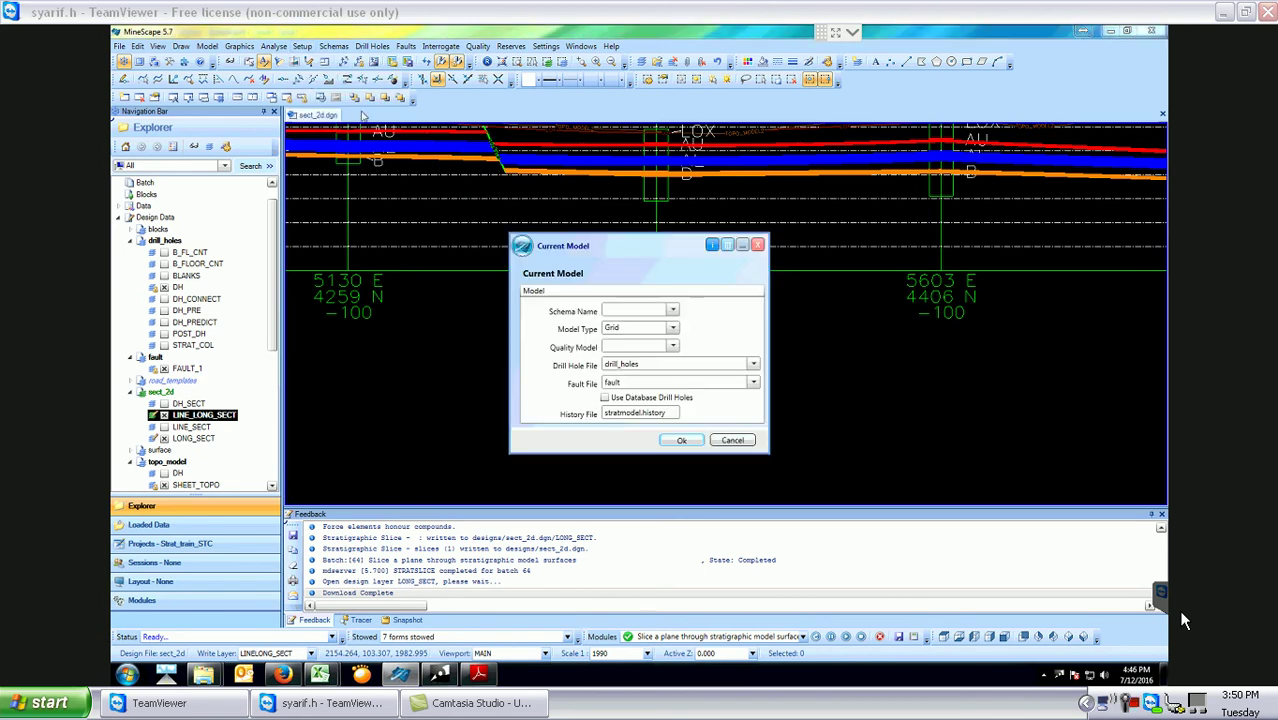
click(672, 310)
click(662, 336)
click(672, 346)
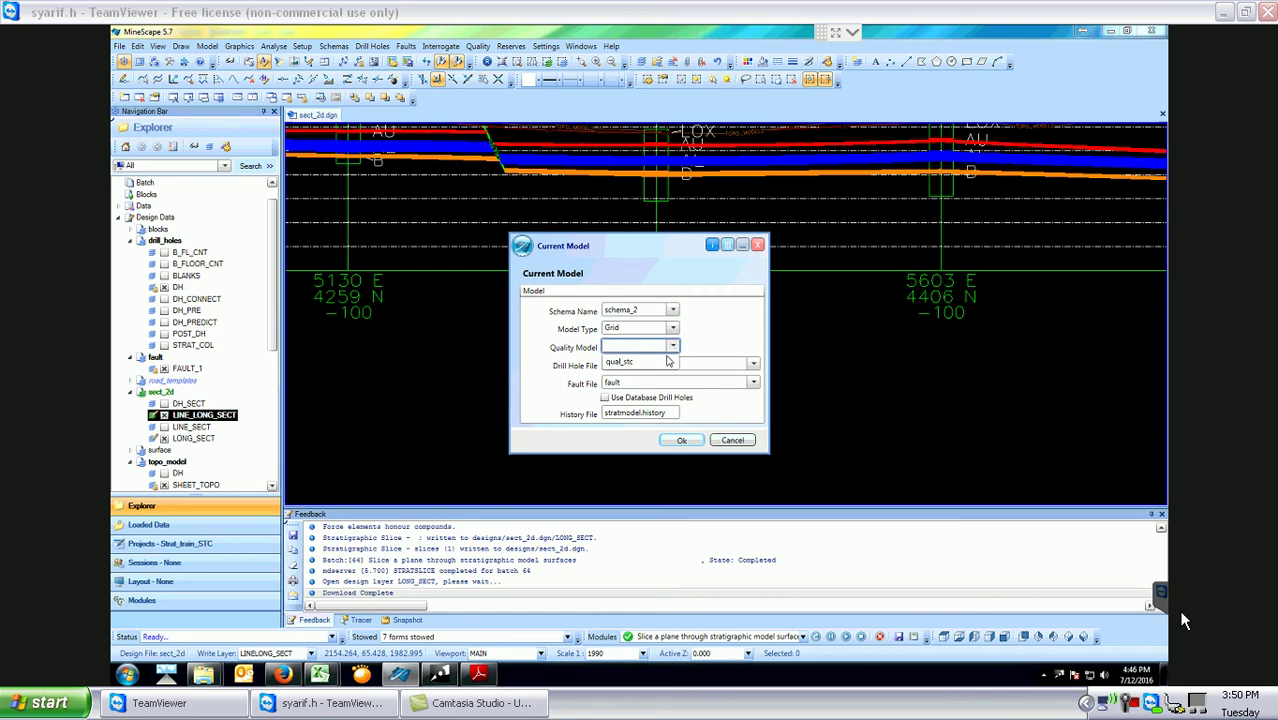
click(668, 362)
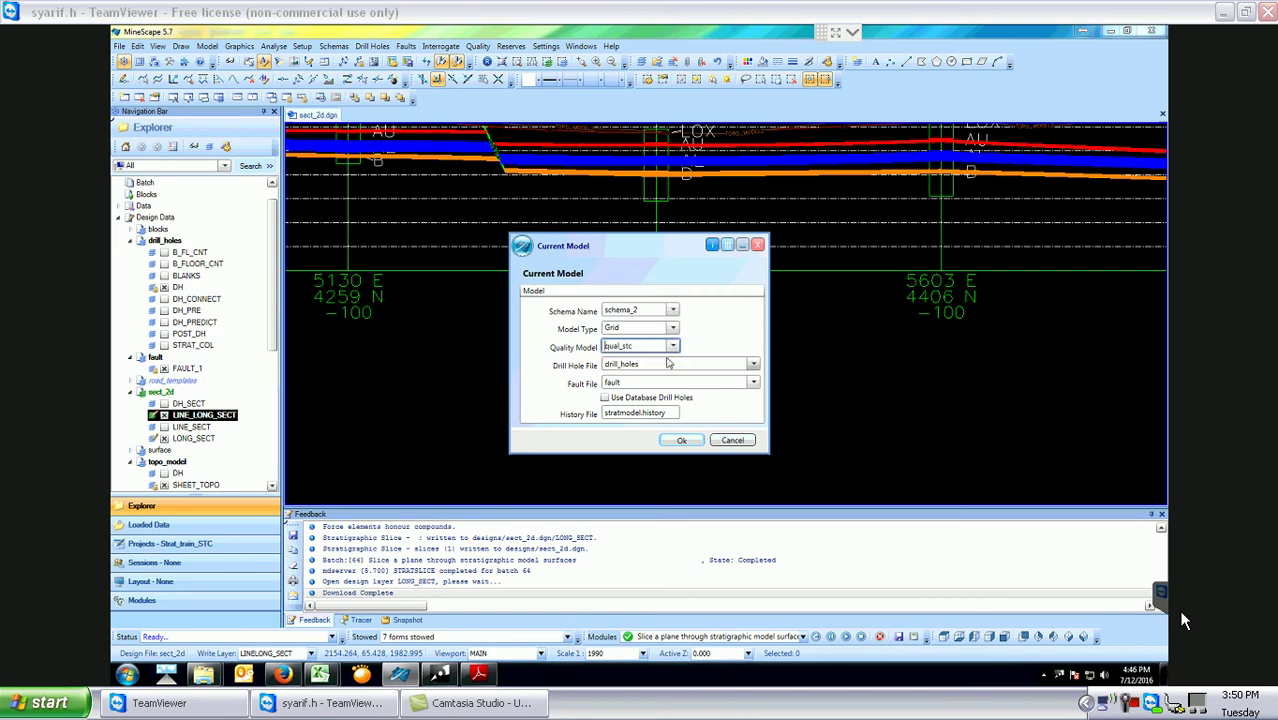
click(754, 366)
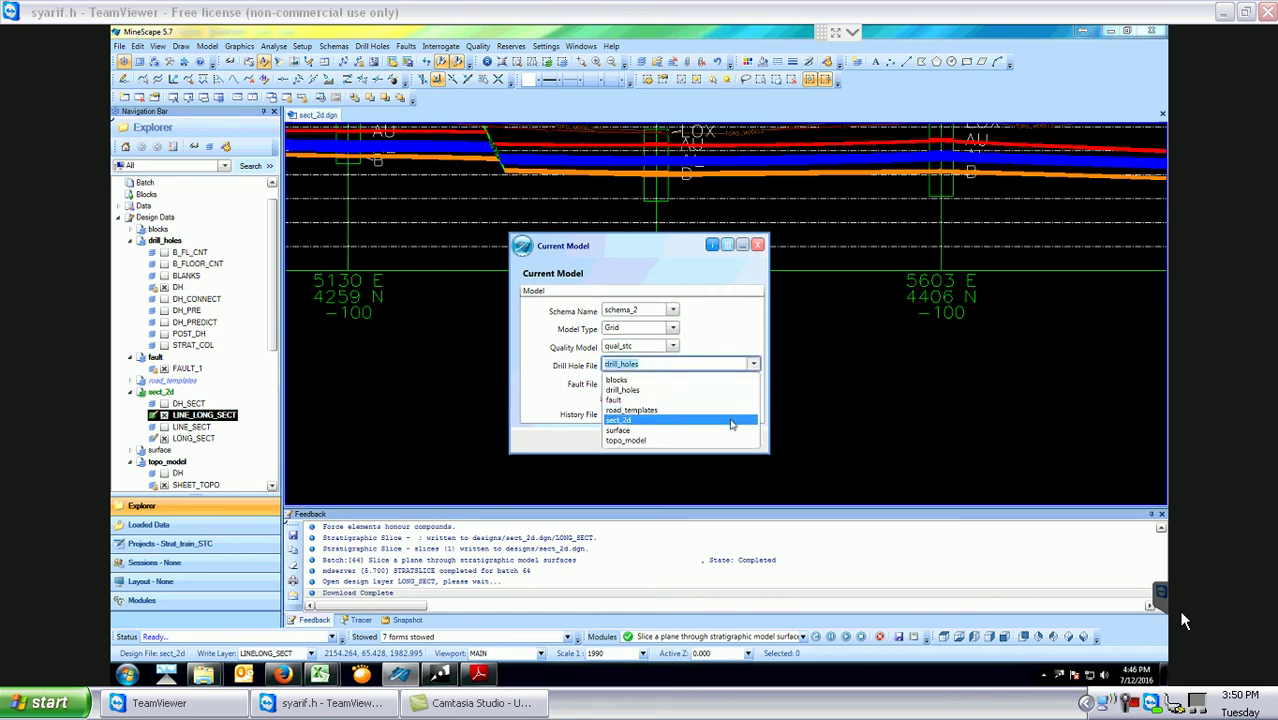
click(737, 393)
click(753, 382)
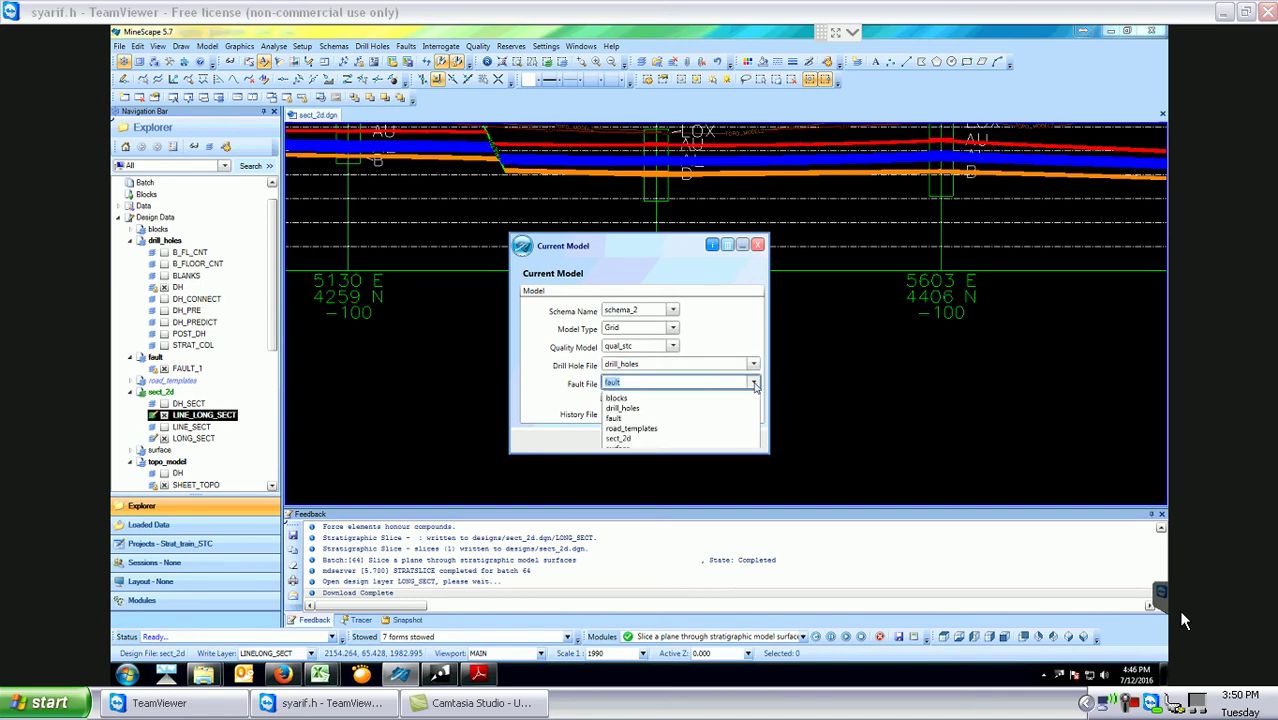
click(731, 415)
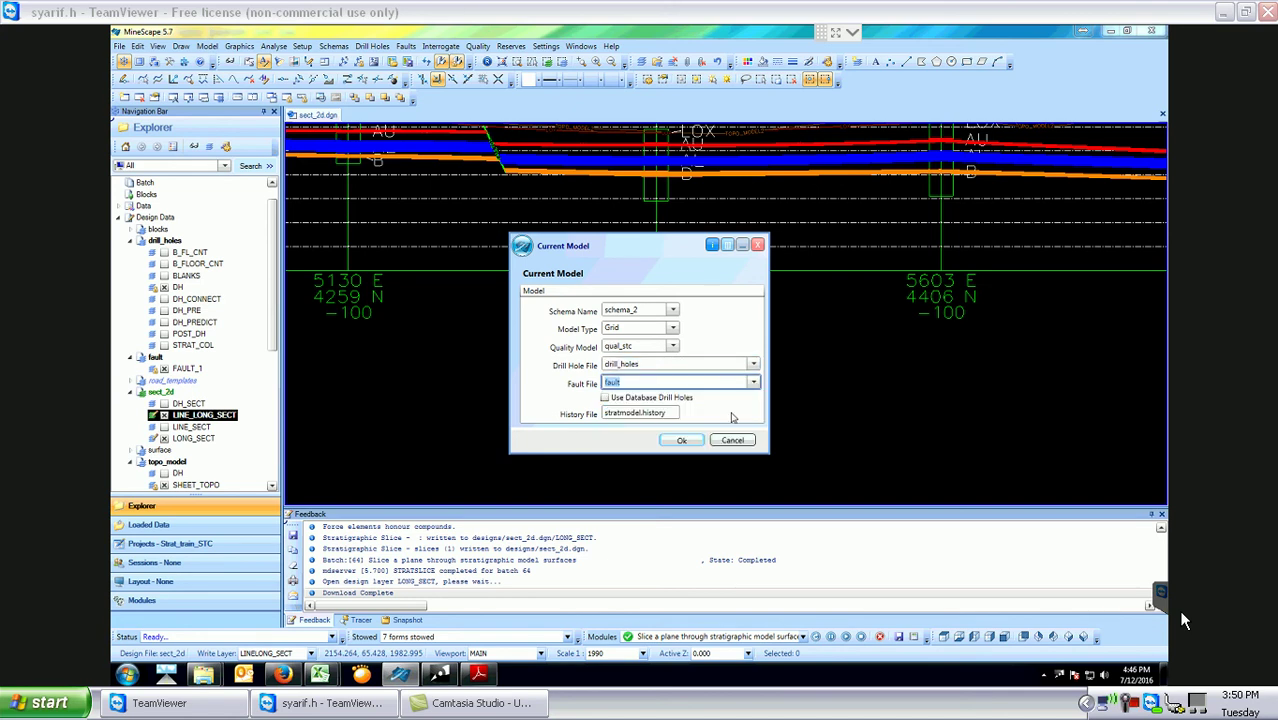
click(686, 442)
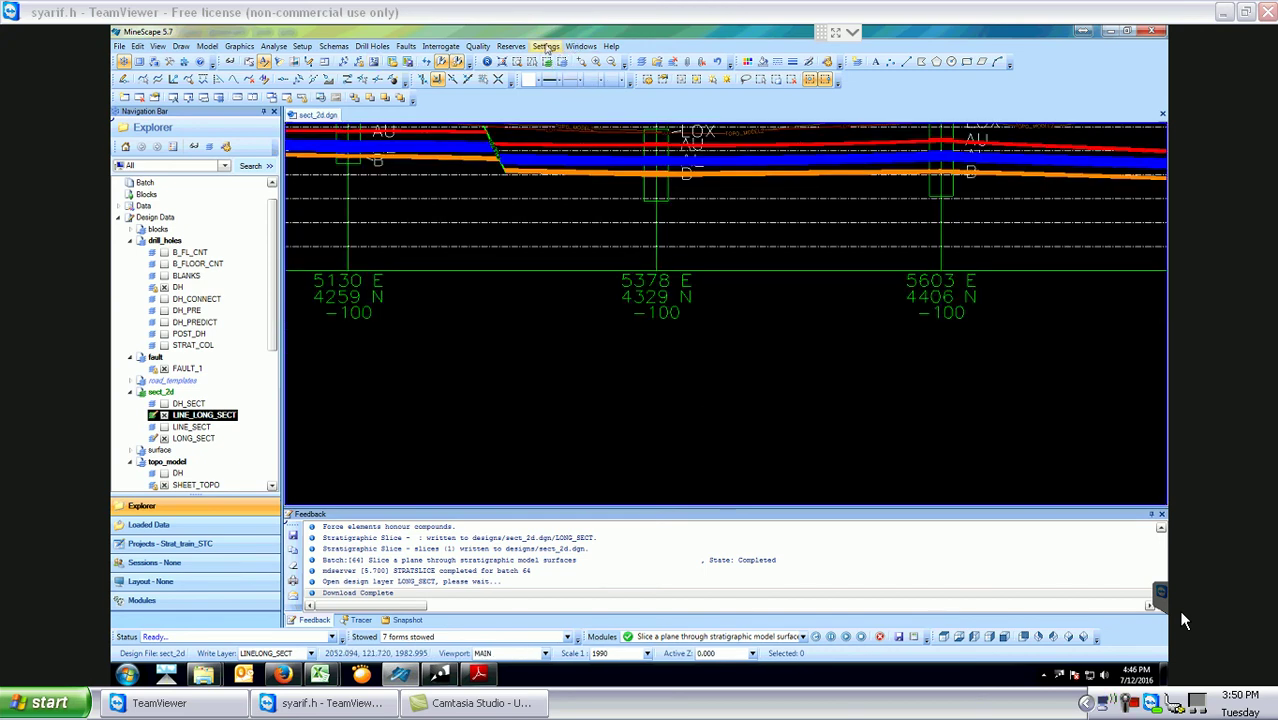
Start a new quality defaults spec for the qual_stc model and choose rd as its quality definition.
click(478, 46)
mouse_move(482, 67)
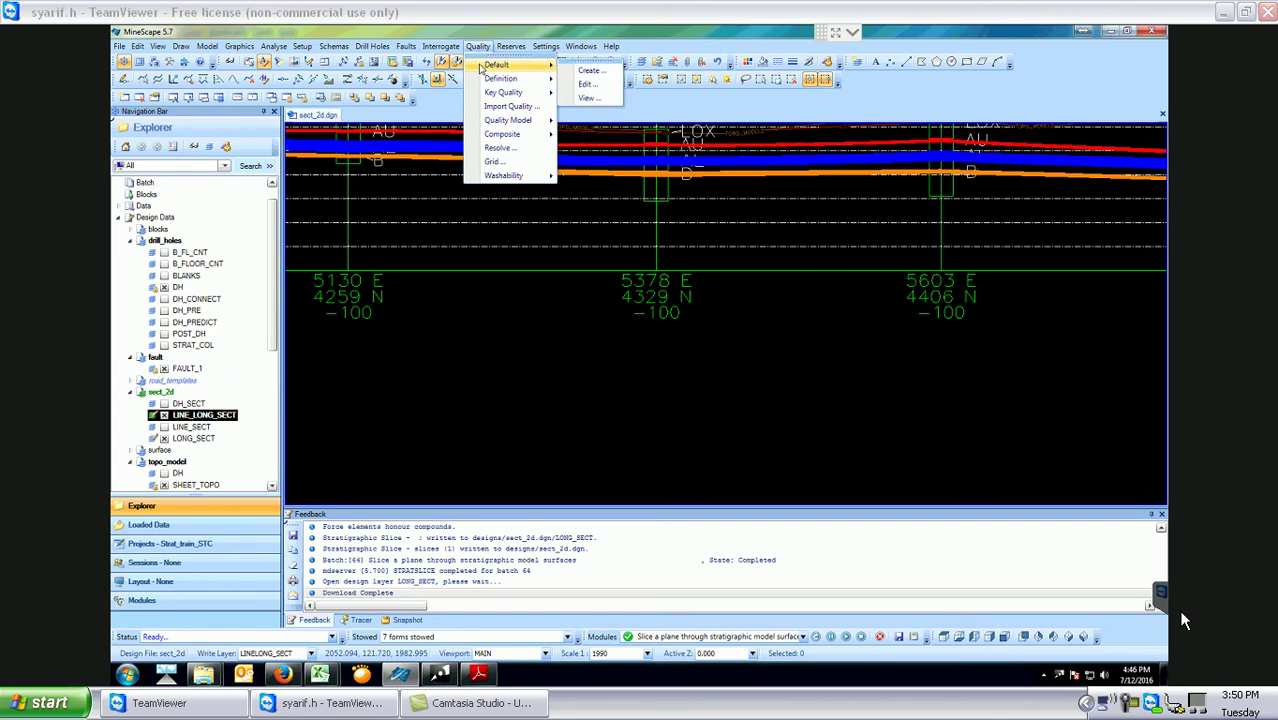
click(585, 70)
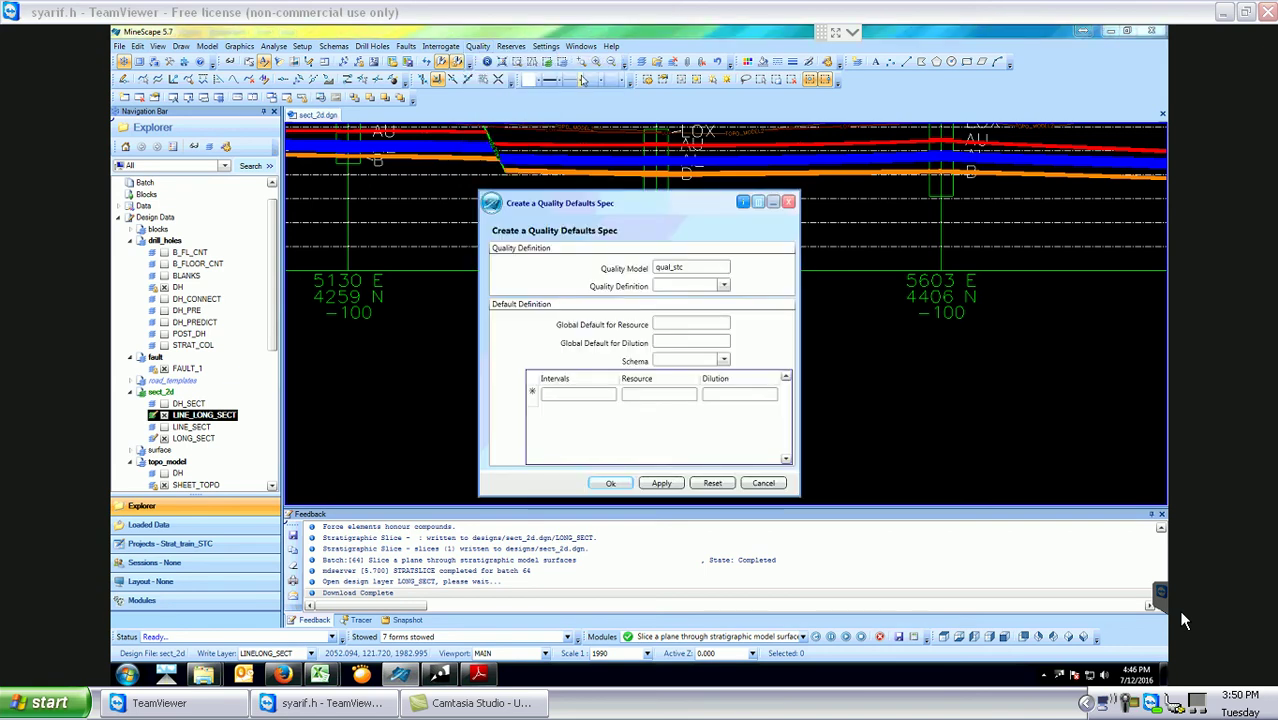
drag(660, 209, 784, 161)
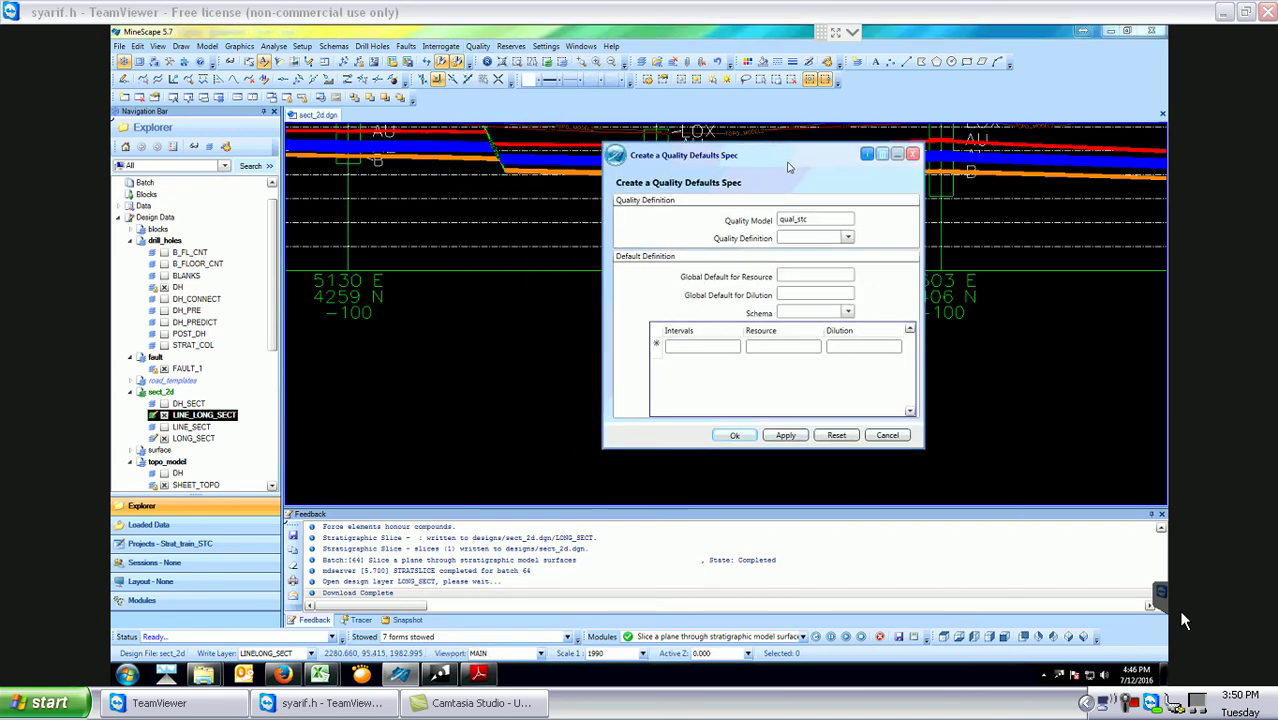
click(848, 239)
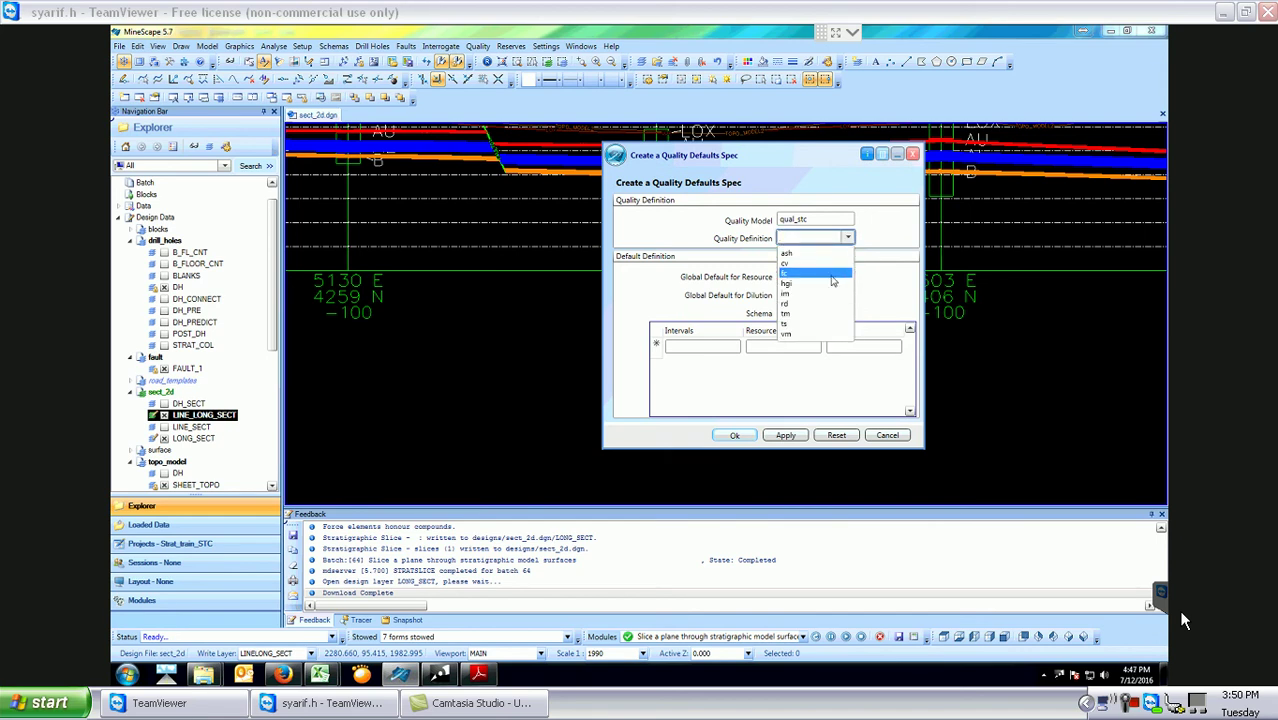
click(827, 304)
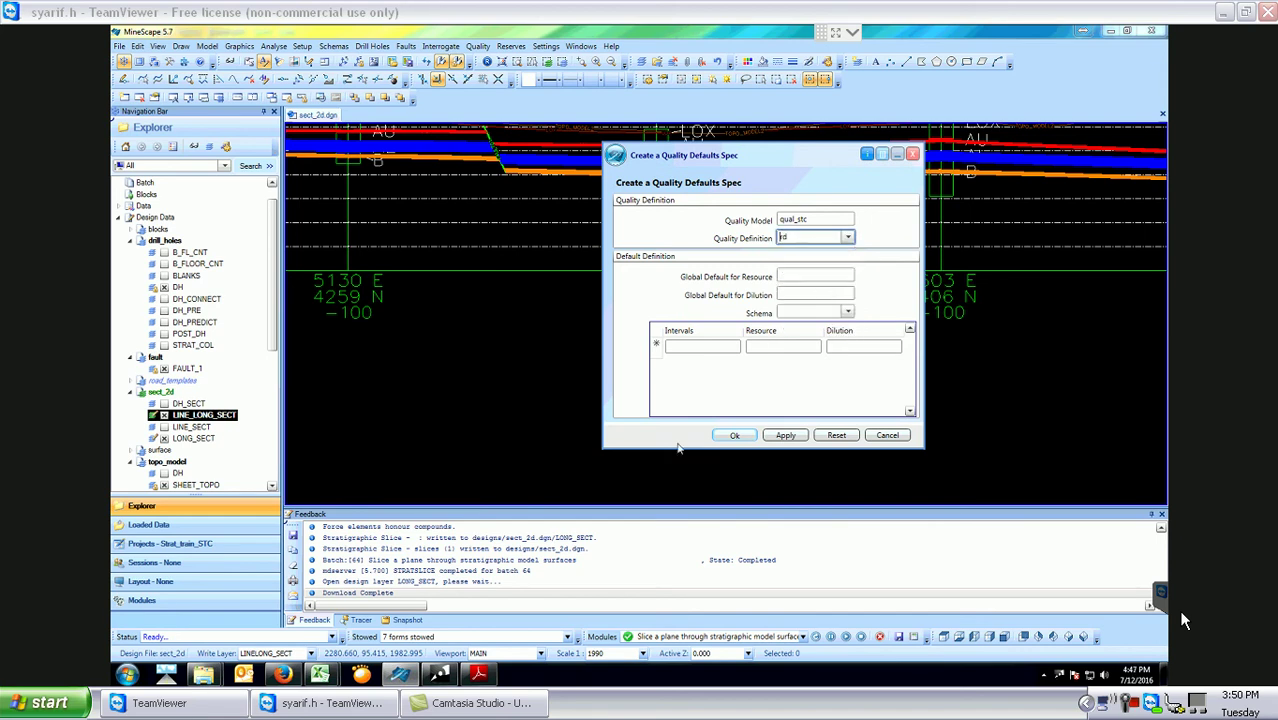
Check the PDF's Default Quality example and set the global default for resource to 1.3 in the MineScape spec.
click(474, 674)
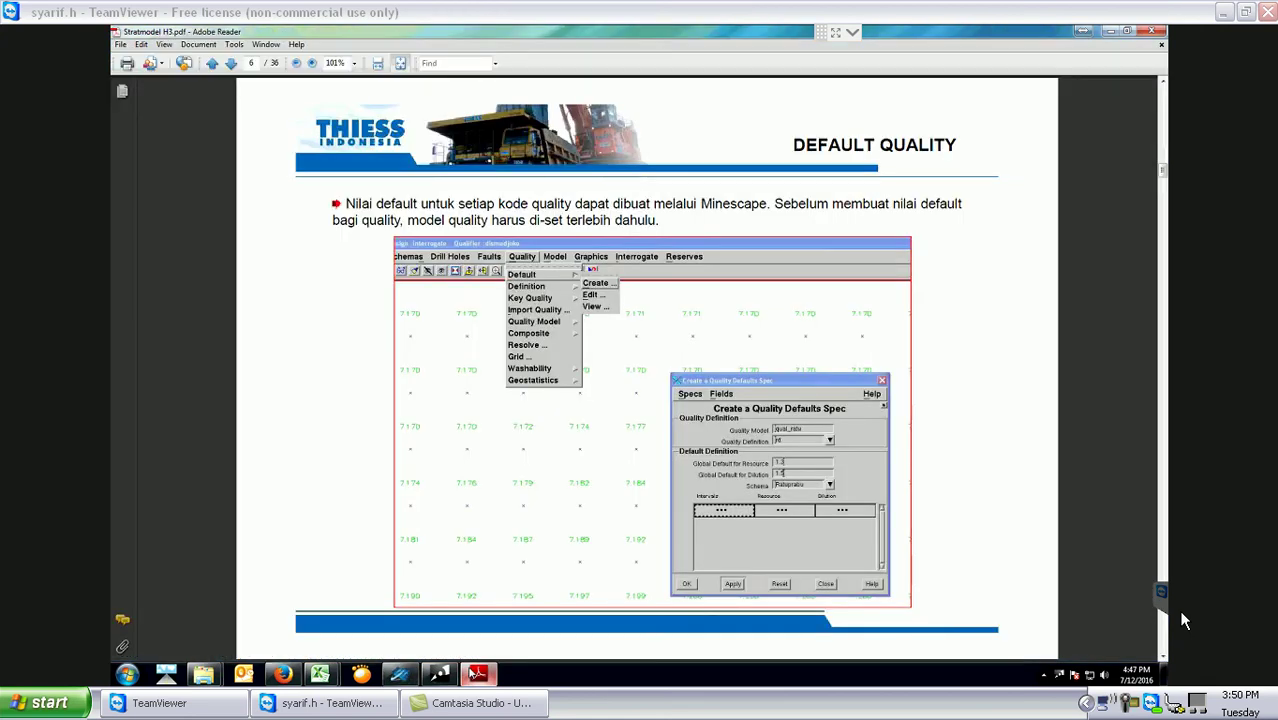
key(alt+Tab)
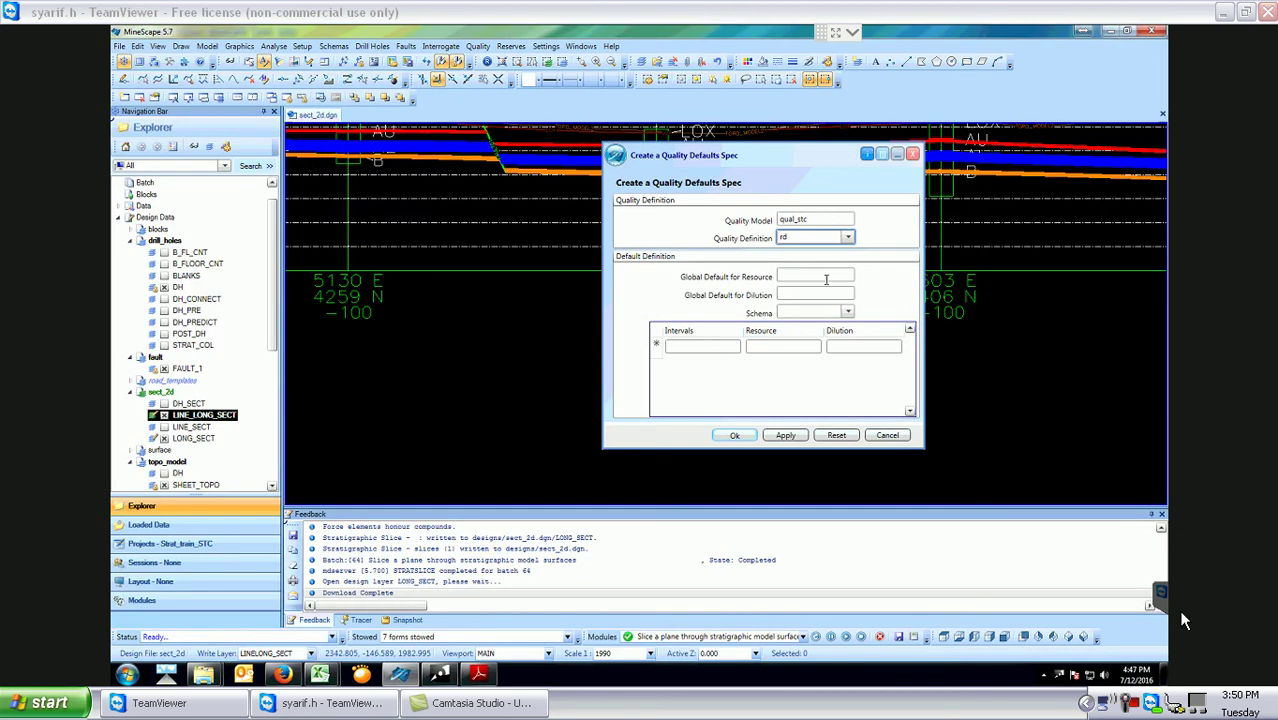
click(826, 275)
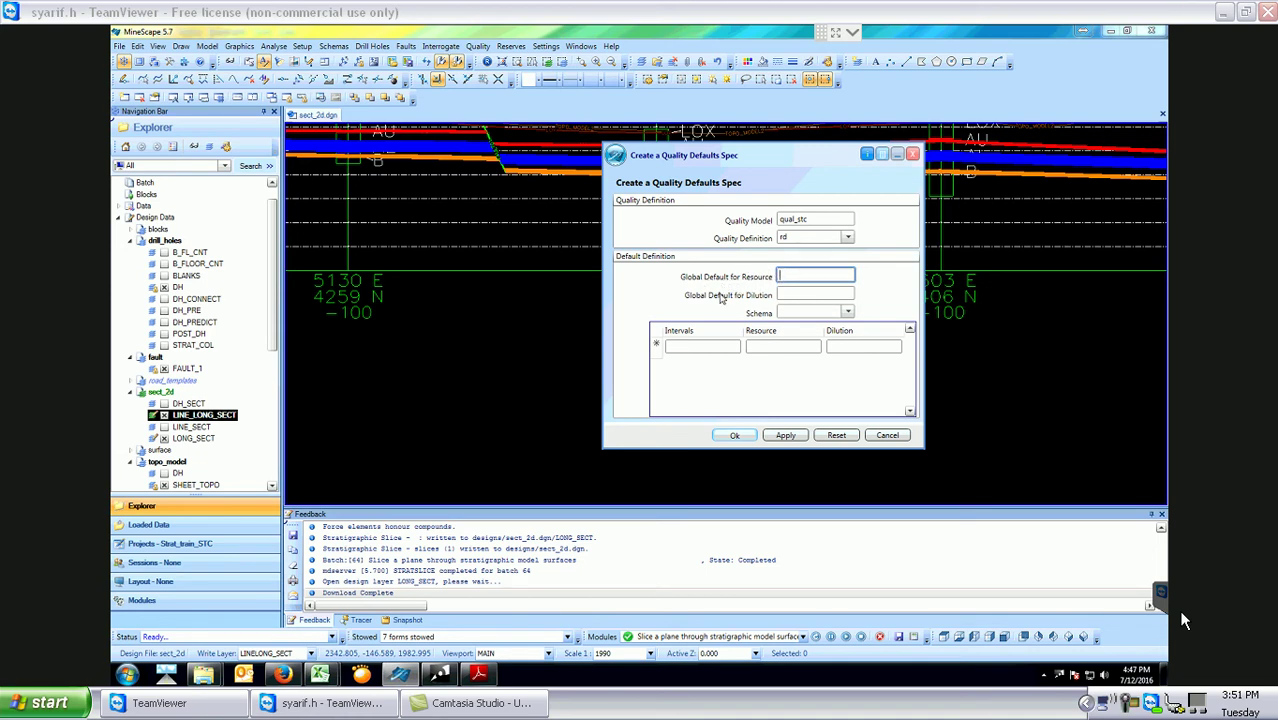
text(1.3)
Consult the PDF's Default Quality example for the global dilution default and return to the MineScape spec.
click(797, 293)
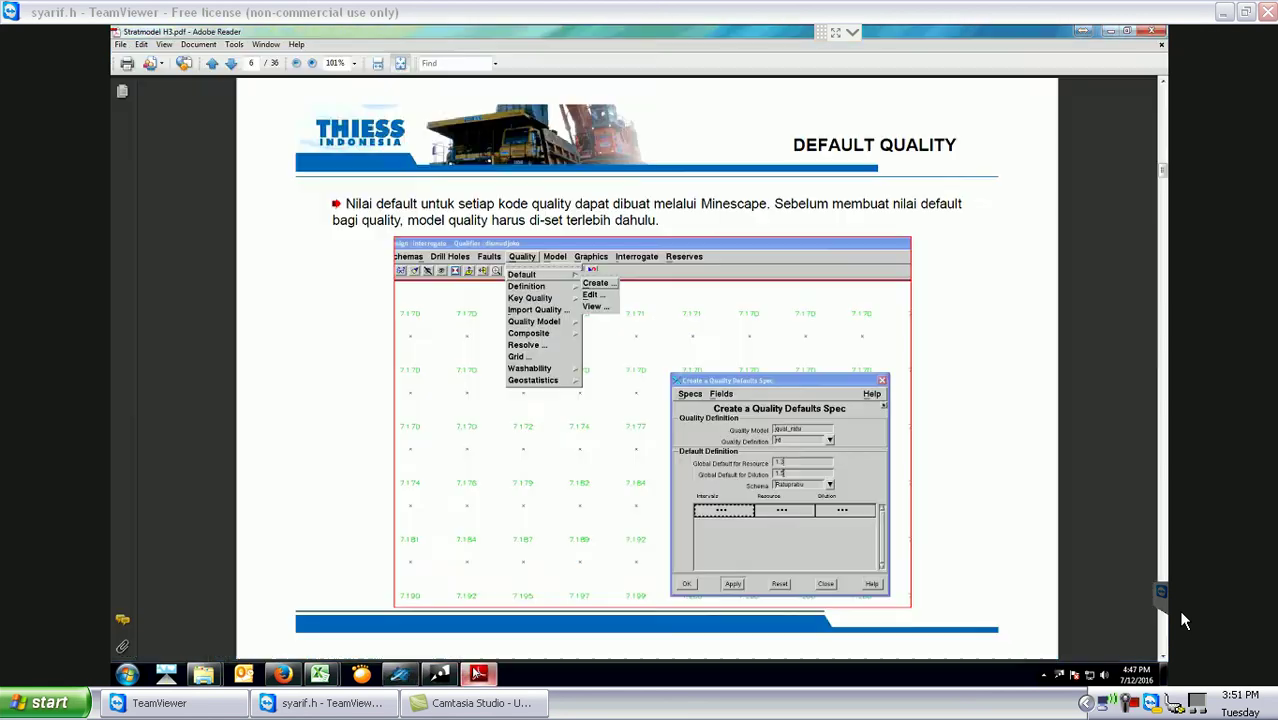
click(478, 673)
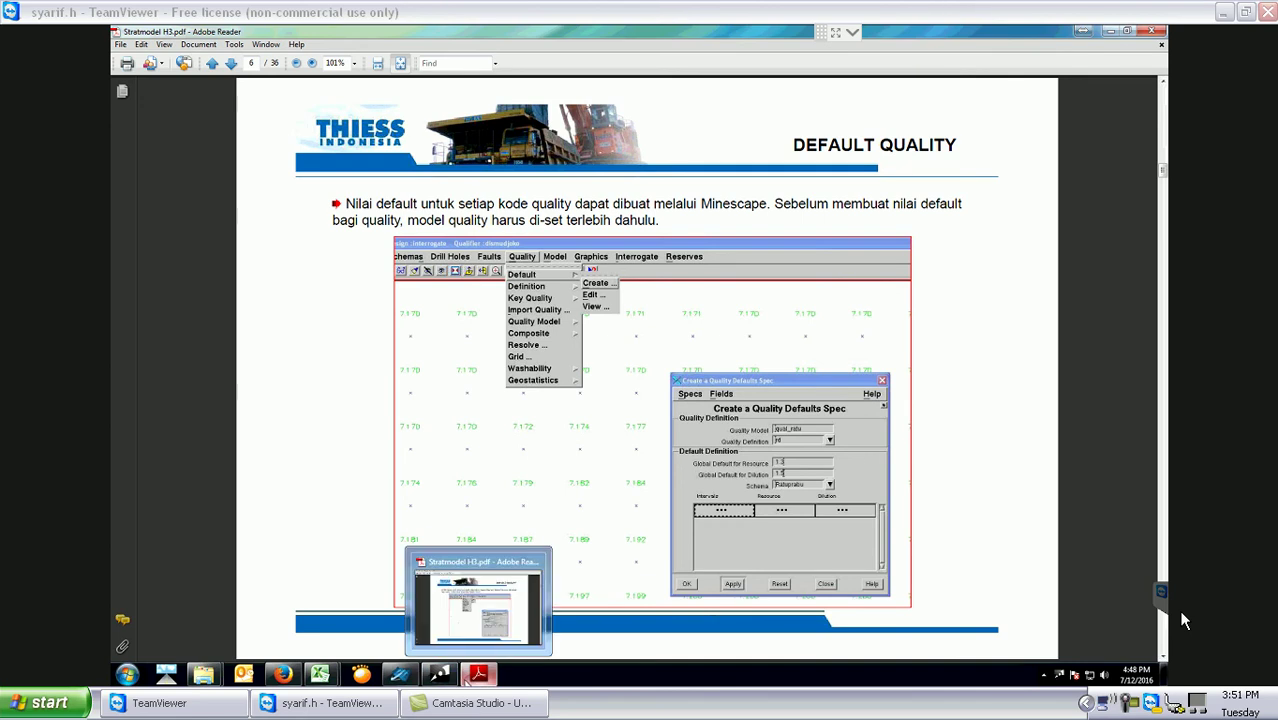
click(474, 676)
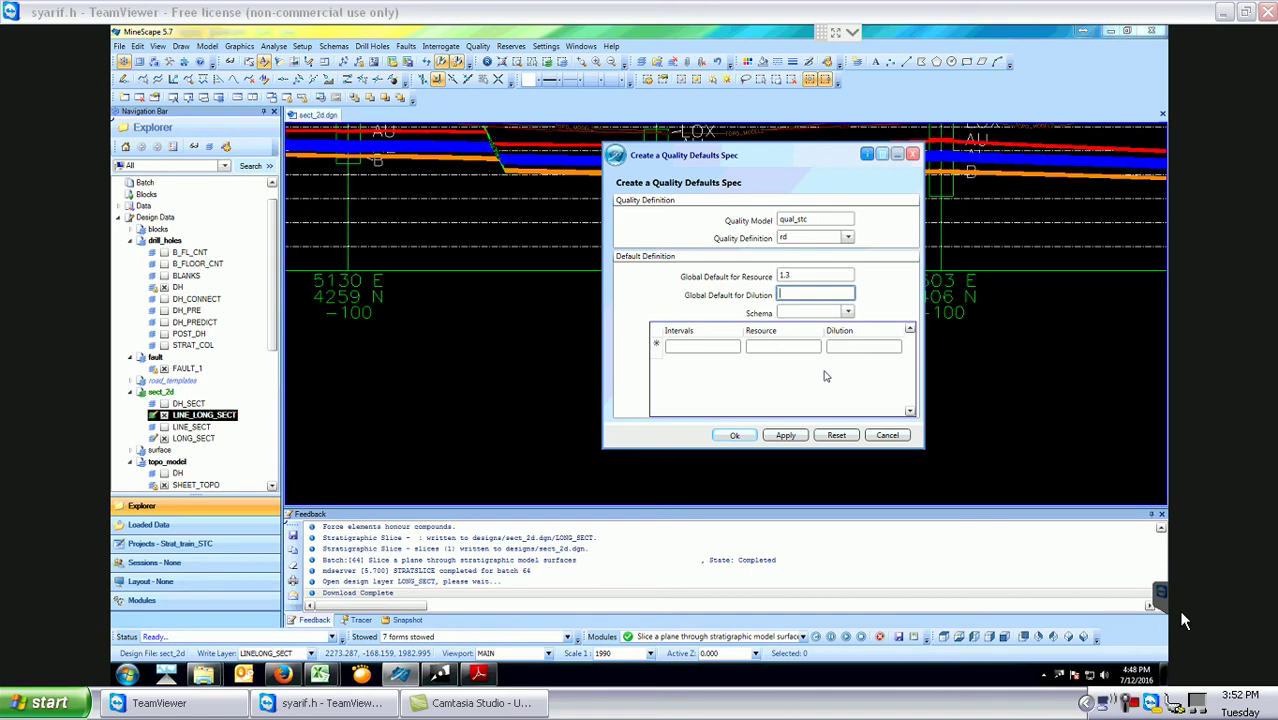
click(478, 674)
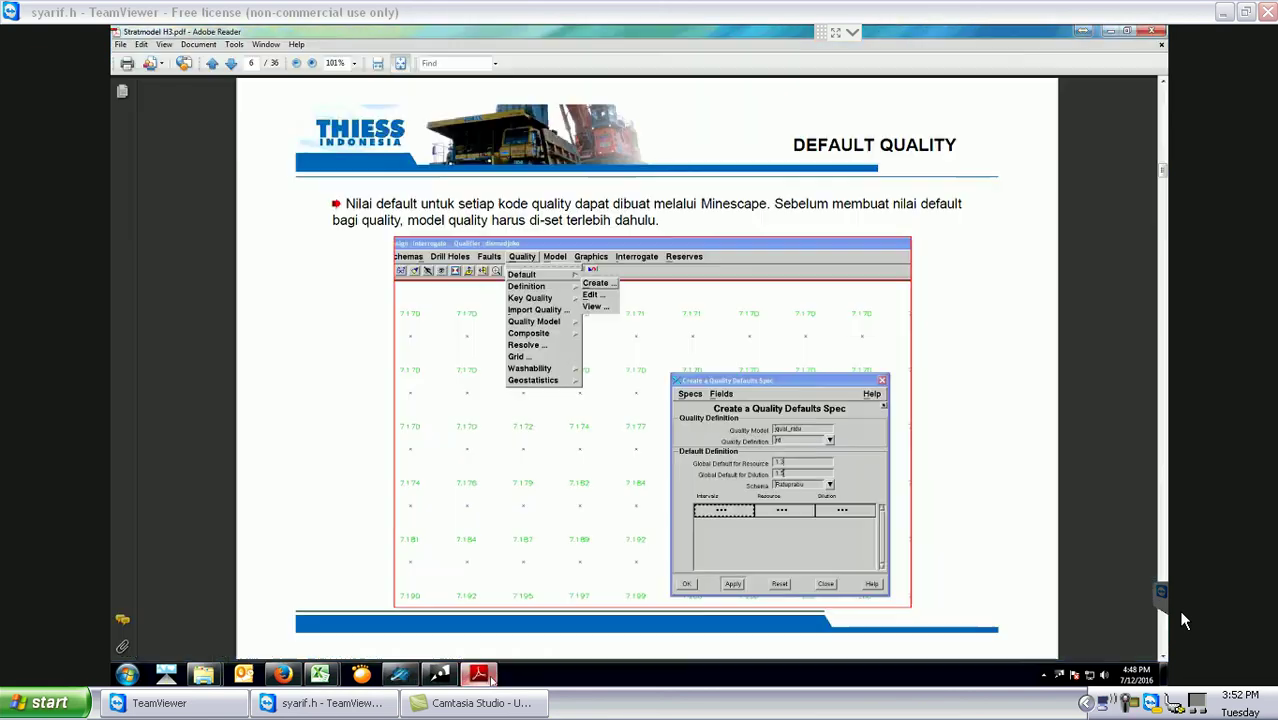
click(398, 674)
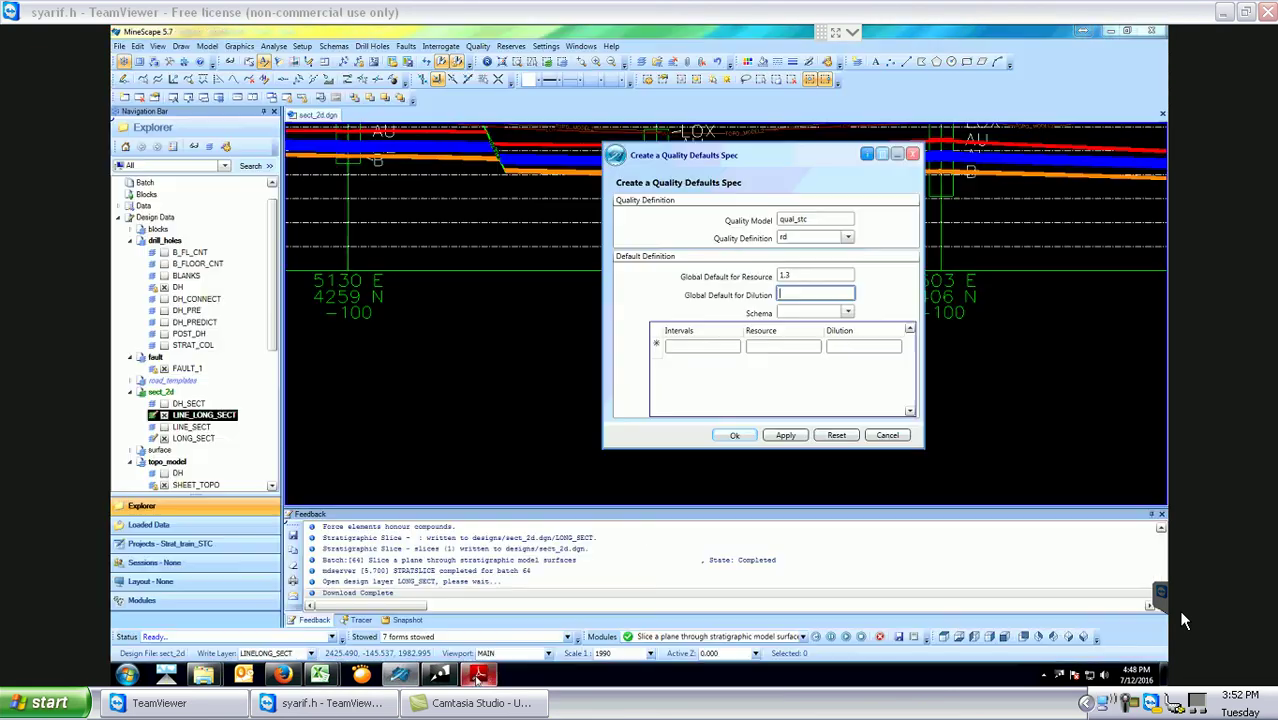
Open the qual DAT file from the Strat_train_STC data folder in Excel, examine its sample values and return to MineScape.
mouse_move(322, 676)
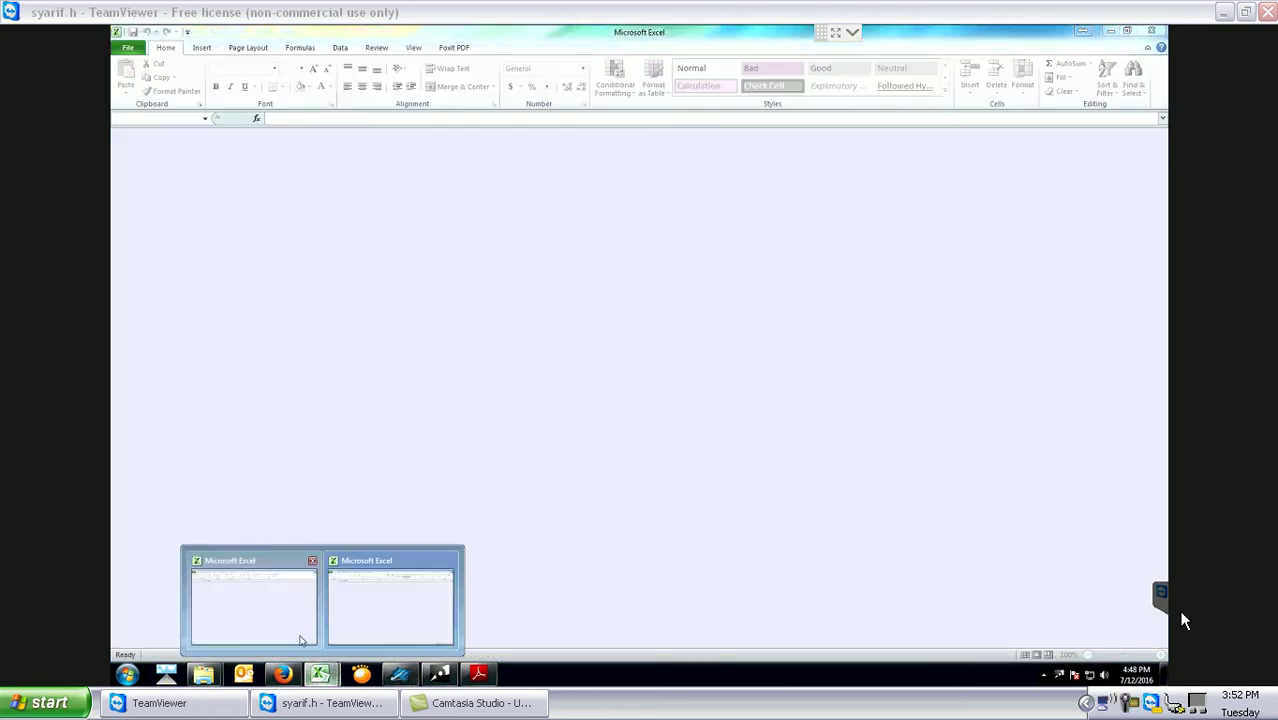
click(300, 640)
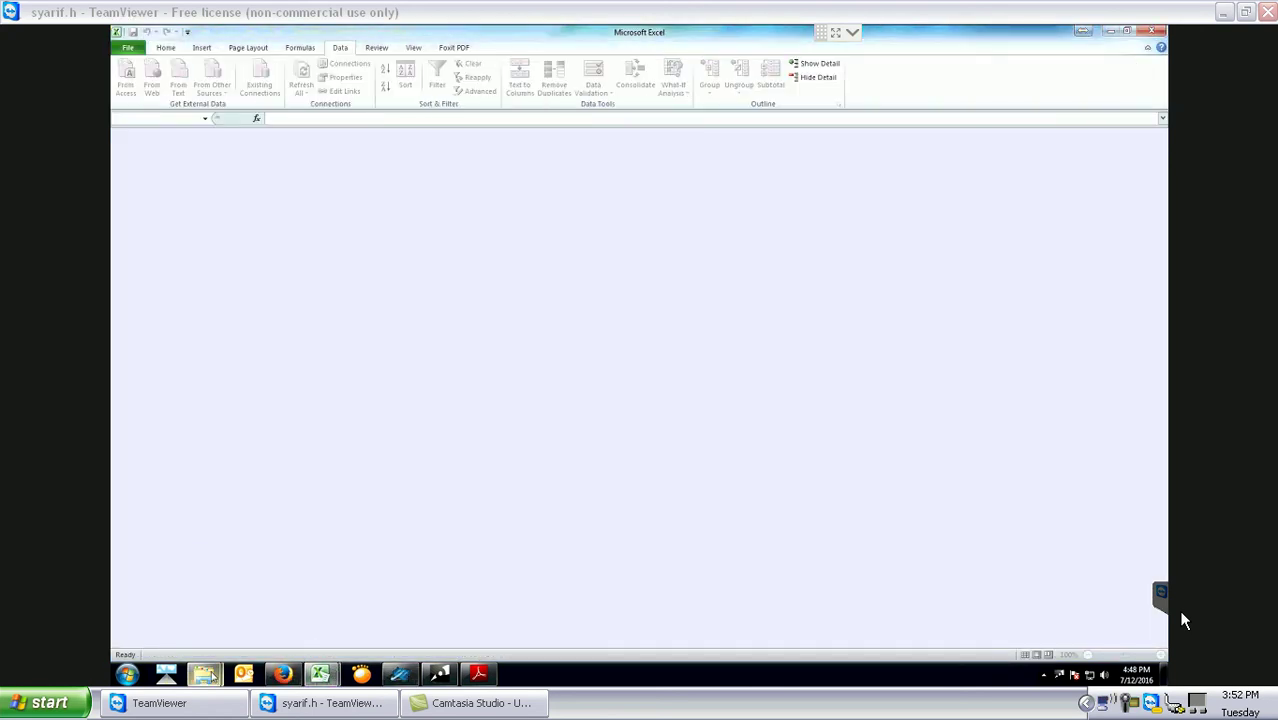
mouse_move(205, 676)
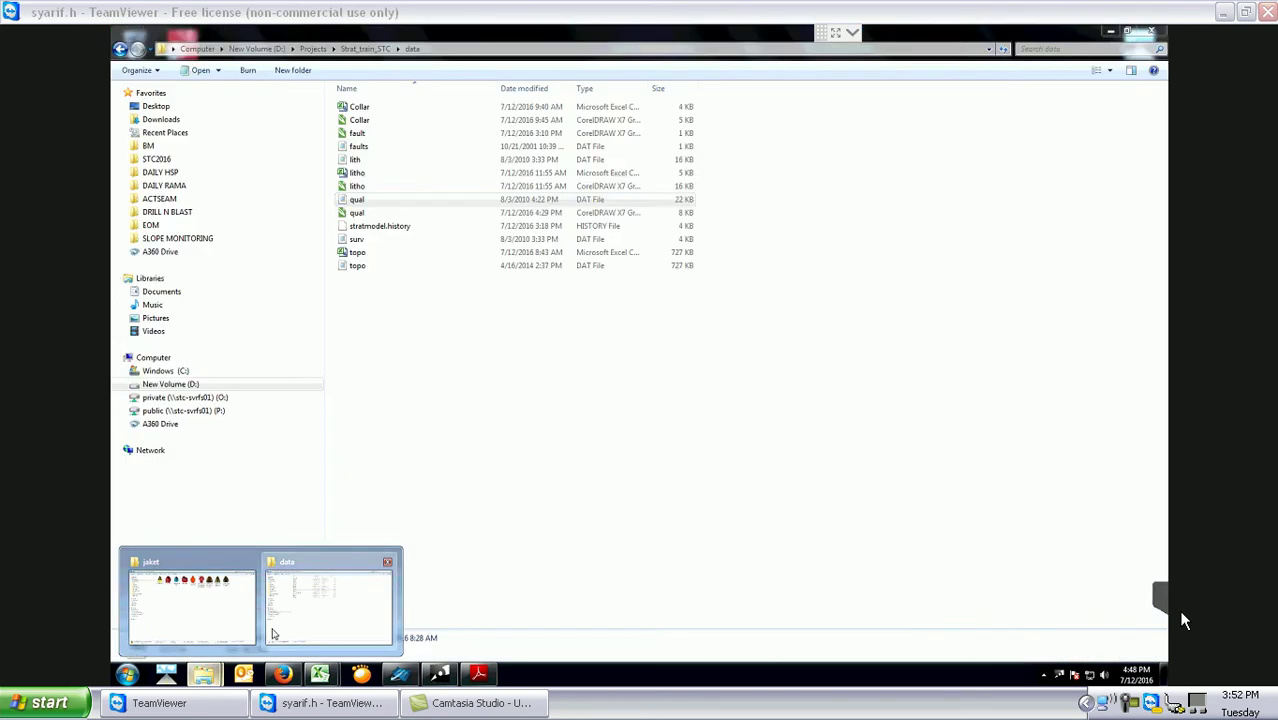
click(325, 610)
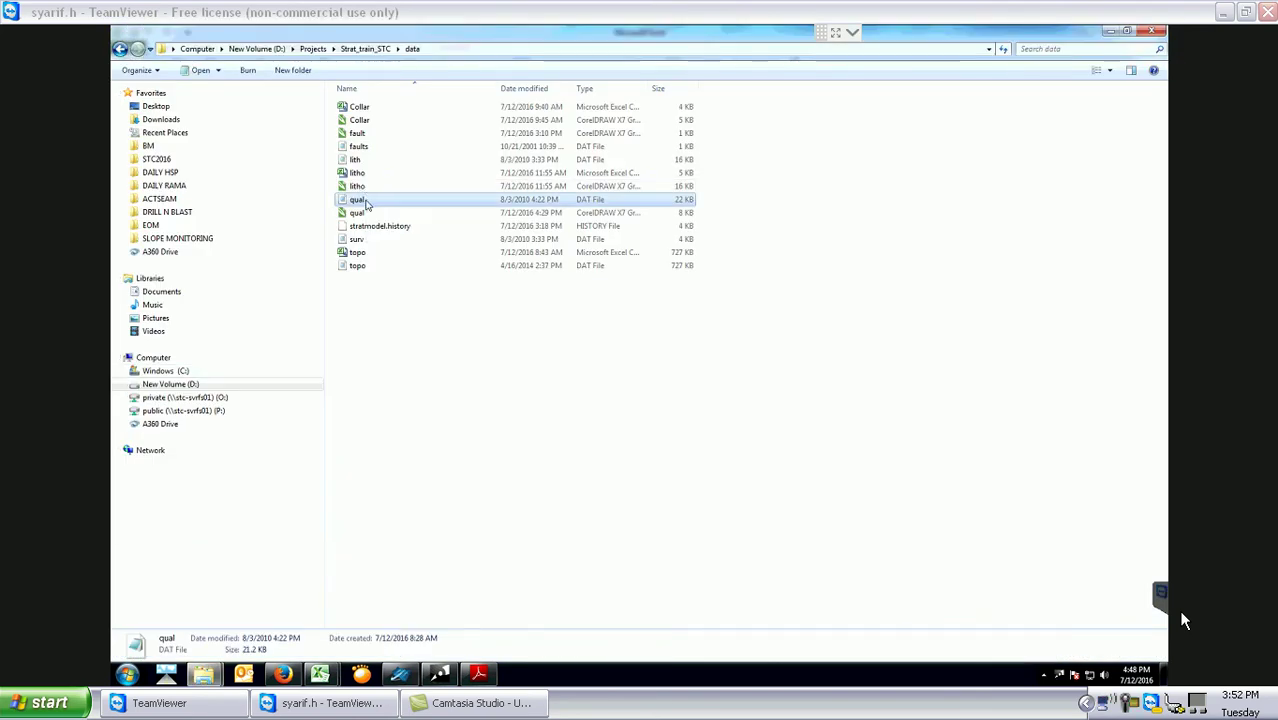
right_click(366, 203)
mouse_move(463, 291)
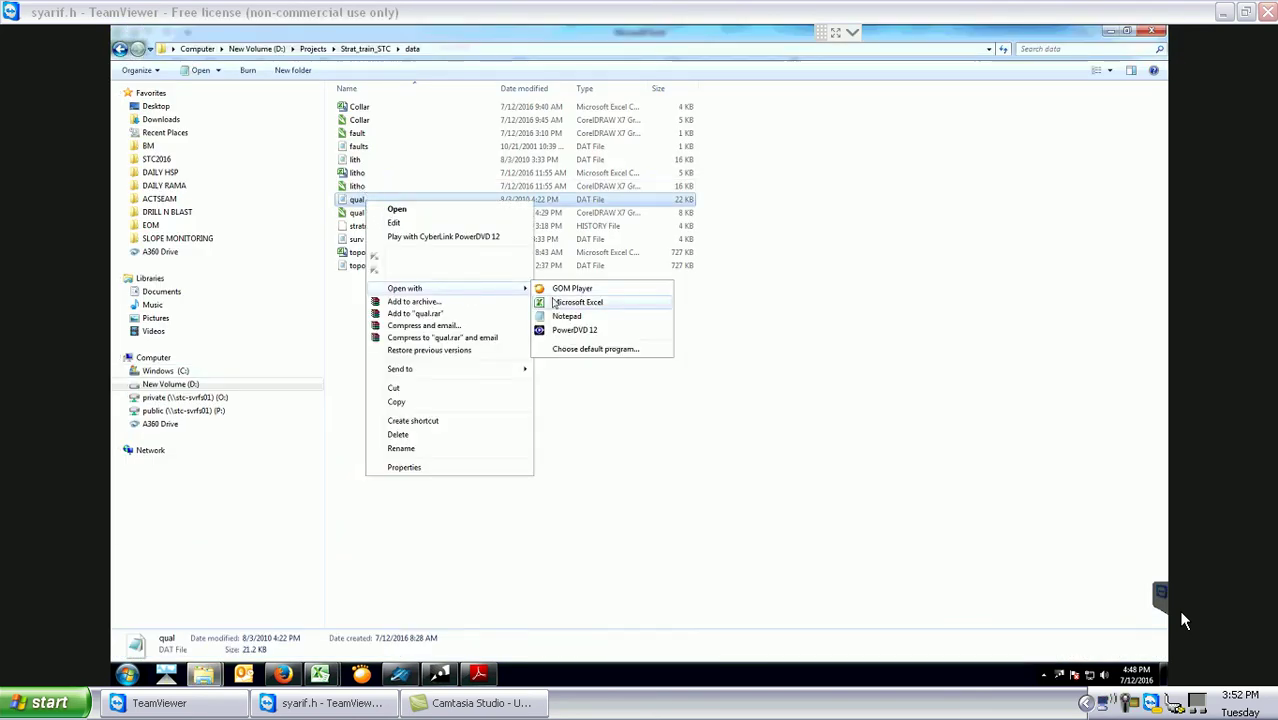
click(560, 298)
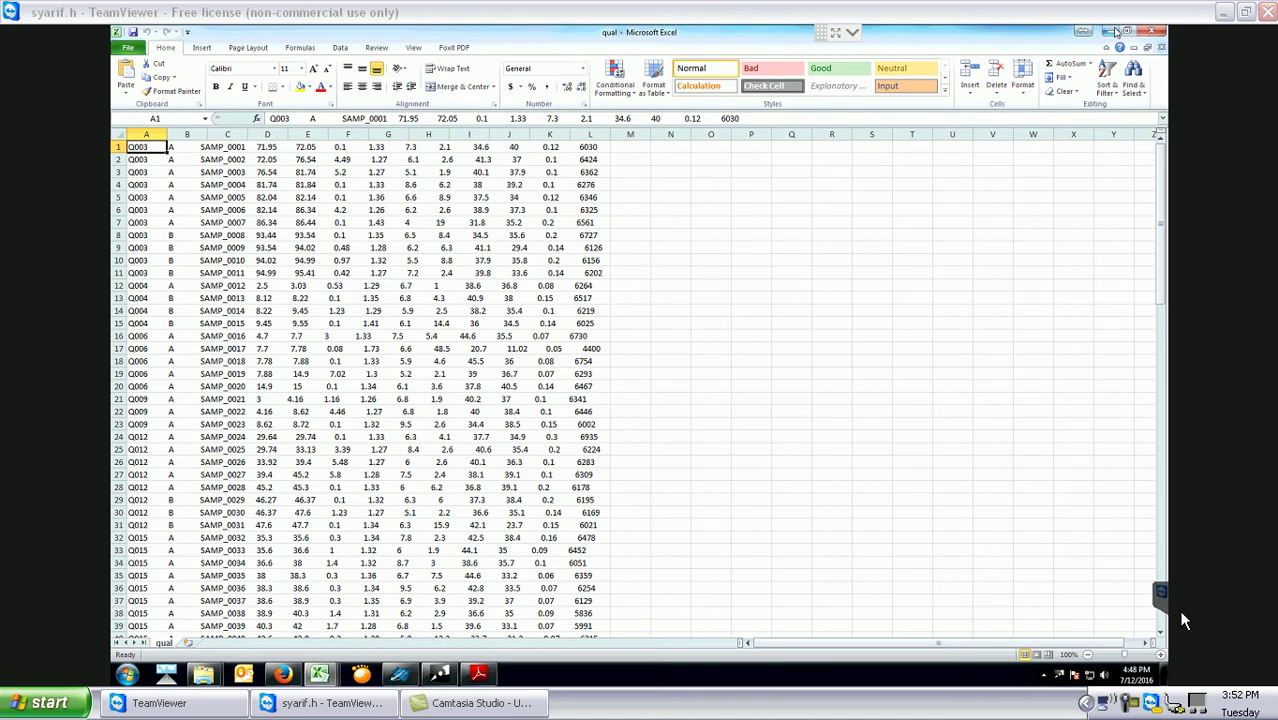
click(1112, 31)
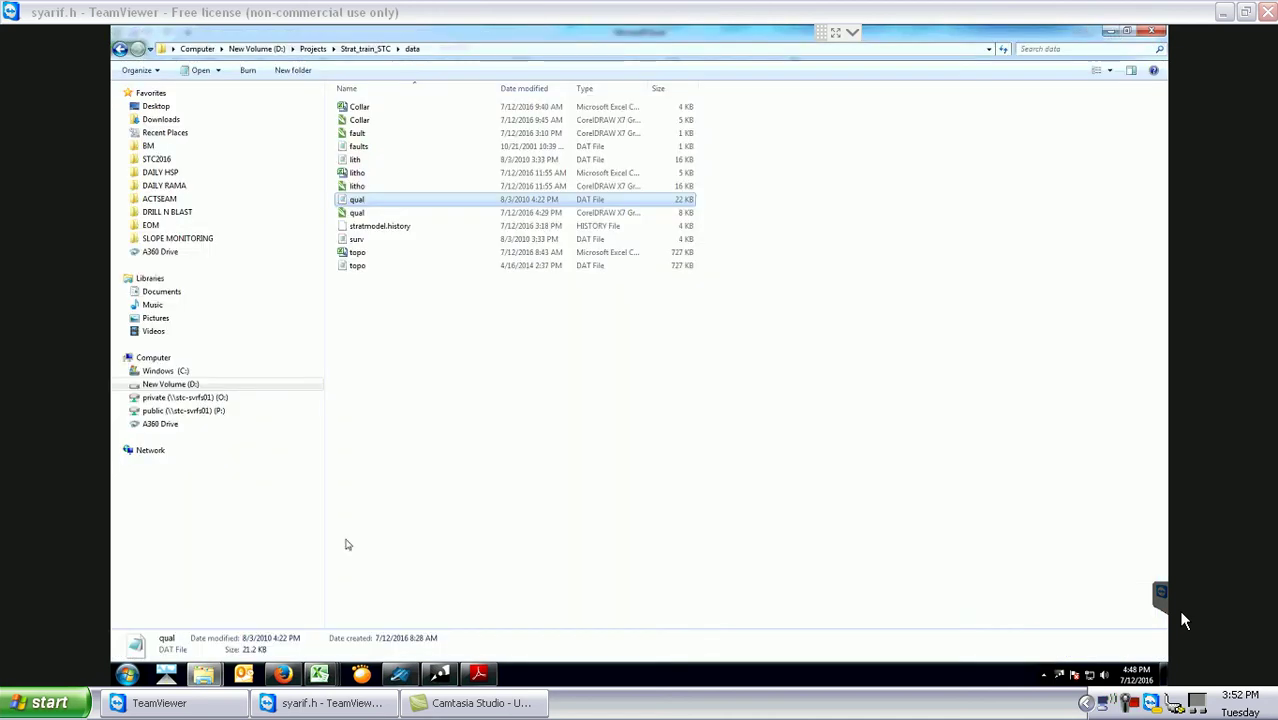
mouse_move(305, 676)
click(530, 588)
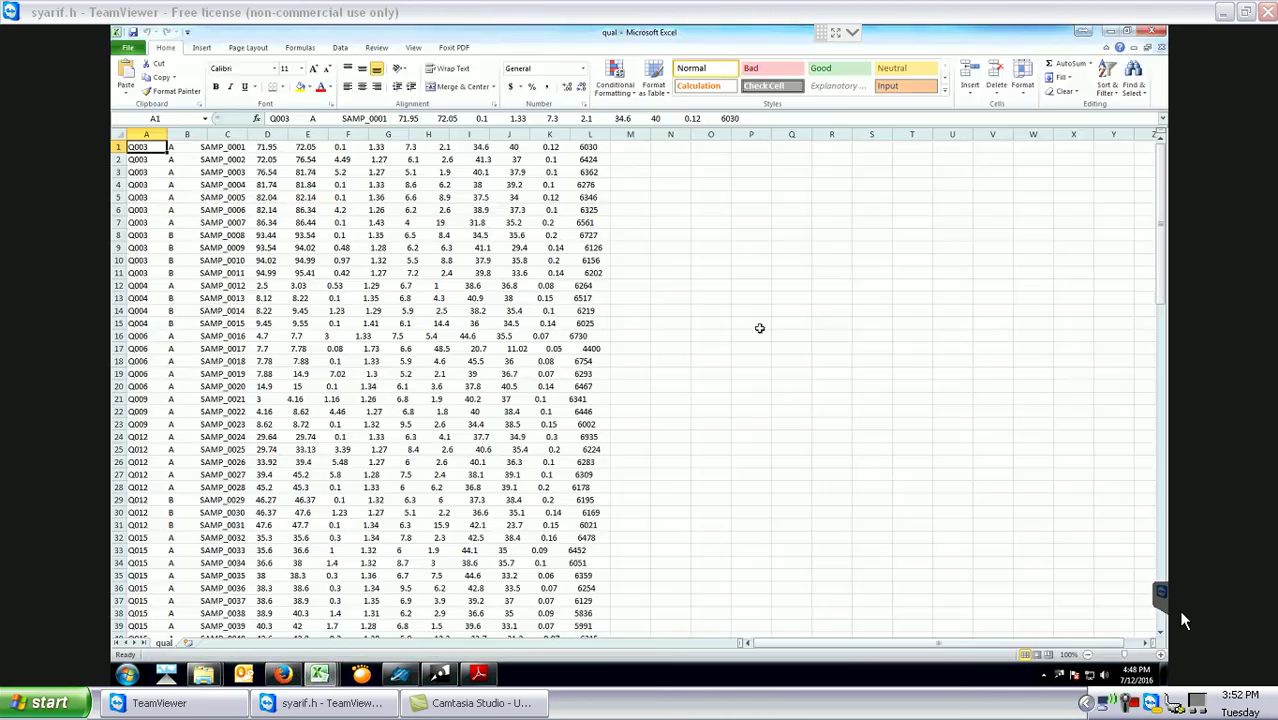
click(1111, 31)
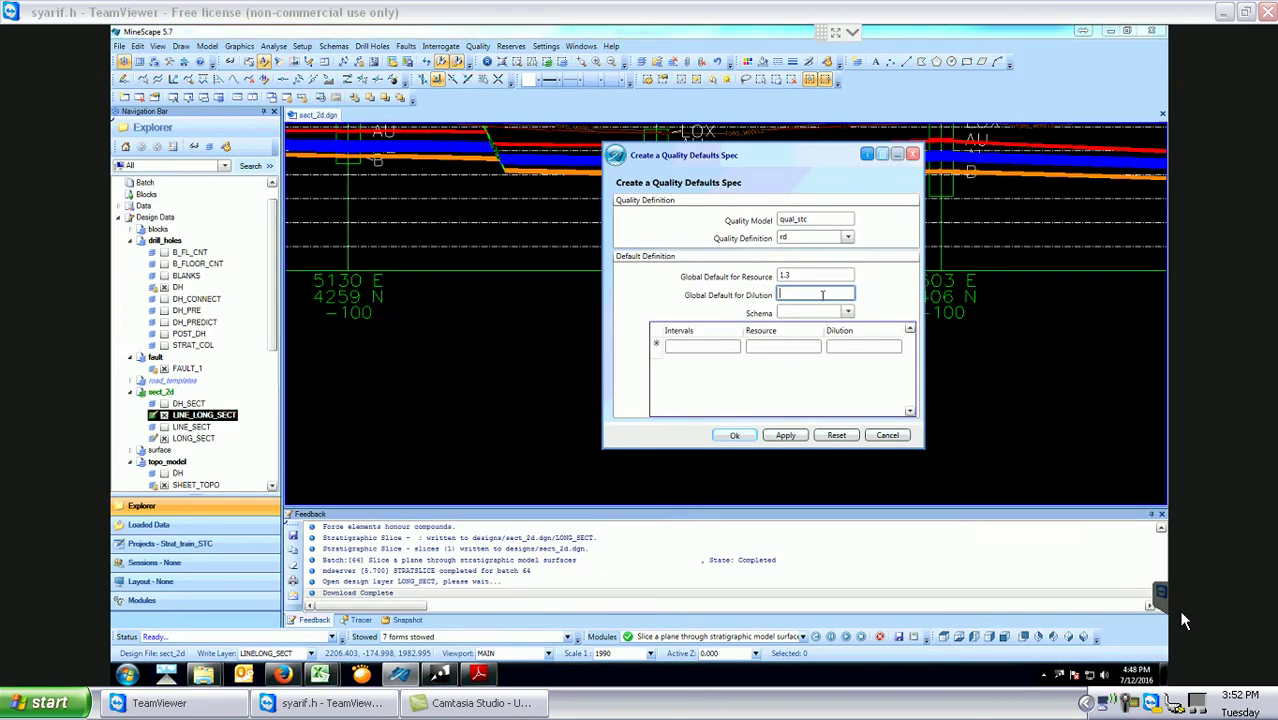
Set the global default for dilution to 1.8 and choose schema_2 as the schema of the quality defaults spec.
text(1.8)
click(478, 675)
scroll(487, 582, up, 2)
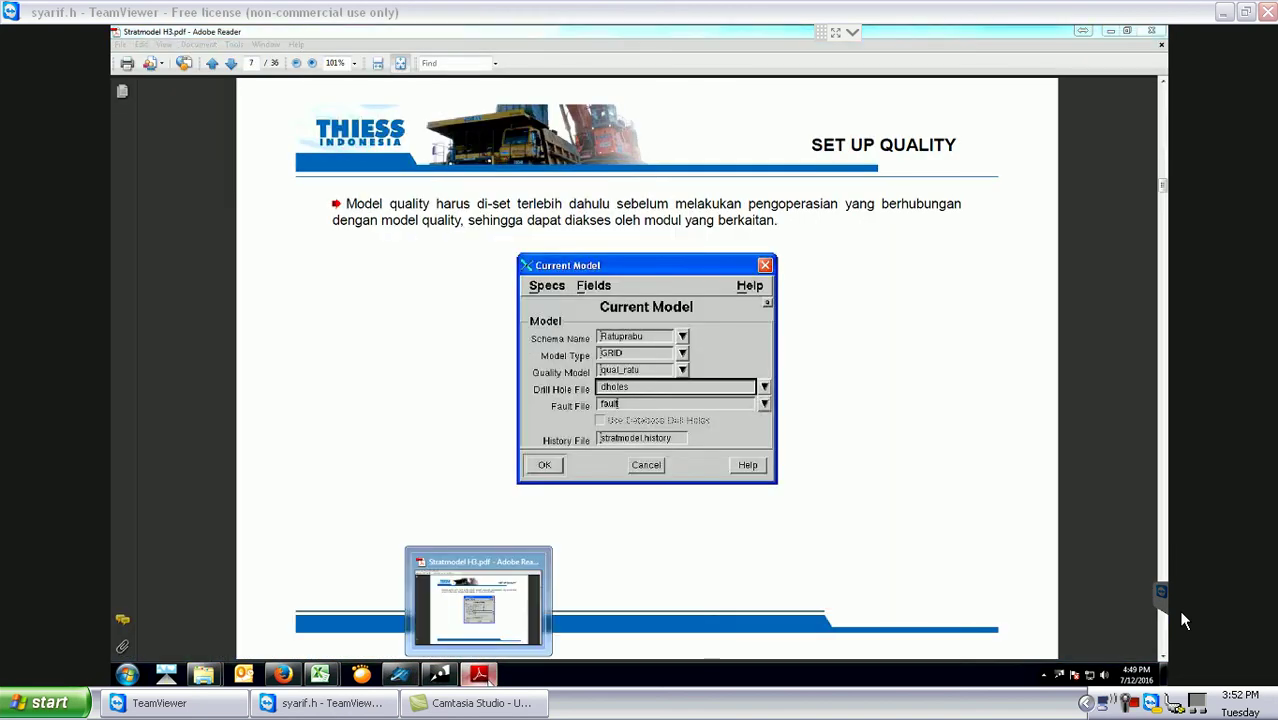
click(479, 675)
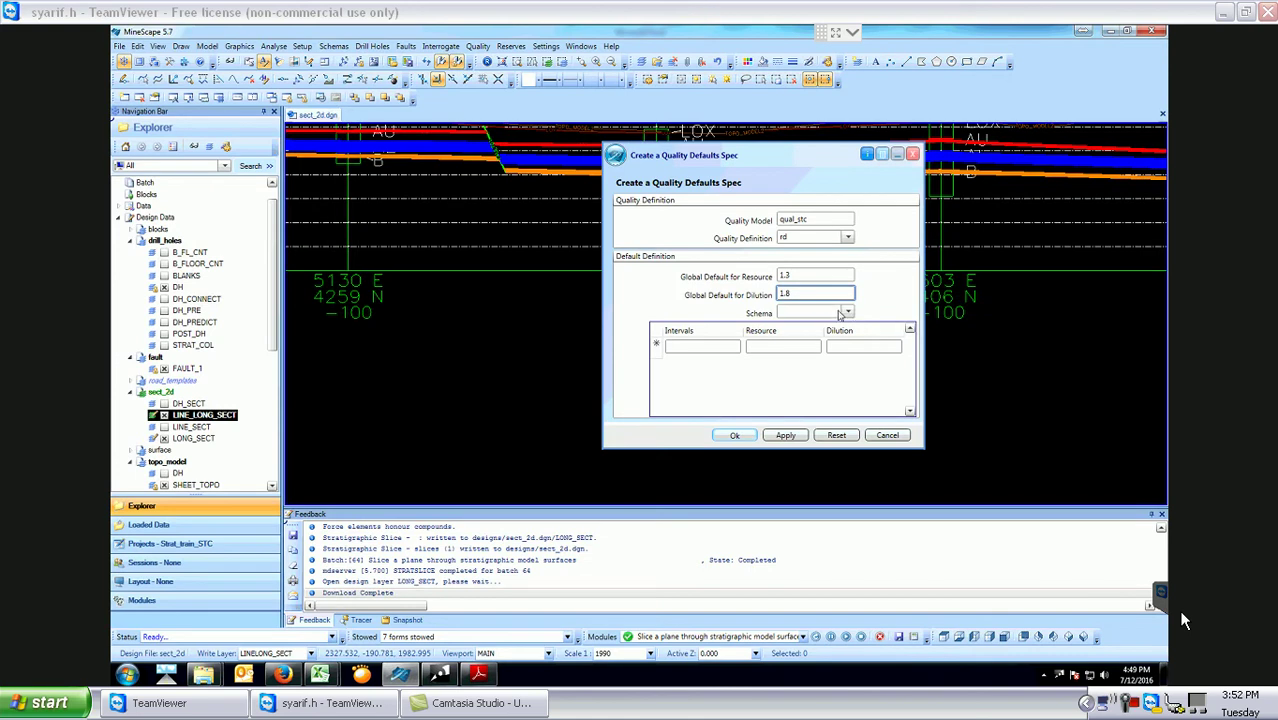
click(845, 313)
click(843, 338)
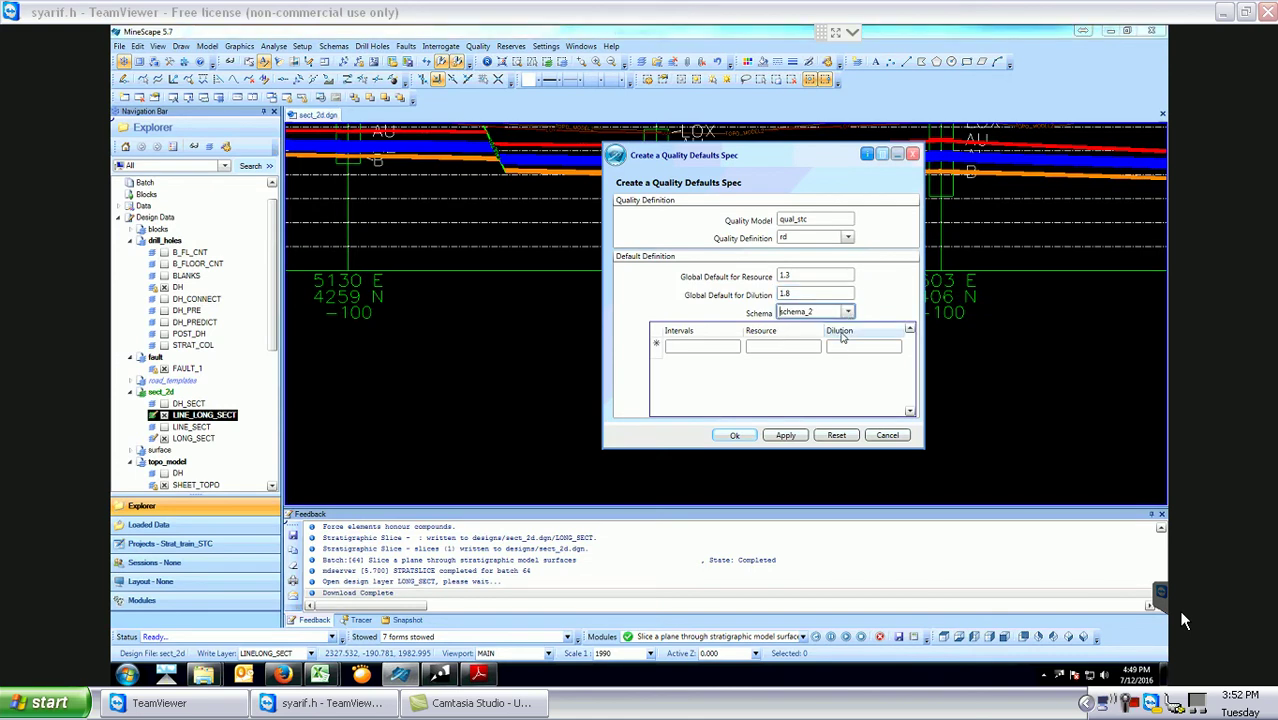
Compare the rd defaults spec with the PDF's Default Quality page, review its resource, dilution and schema entries, and accept it.
click(479, 675)
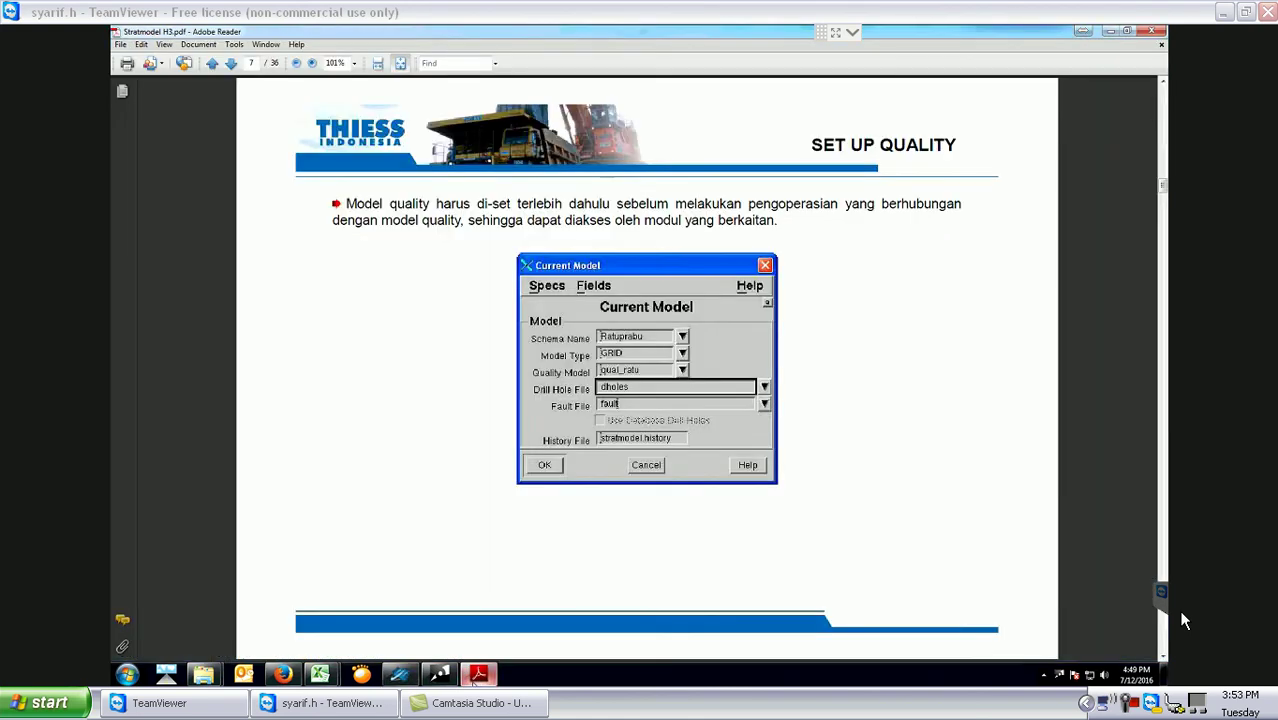
scroll(489, 556, up, 2)
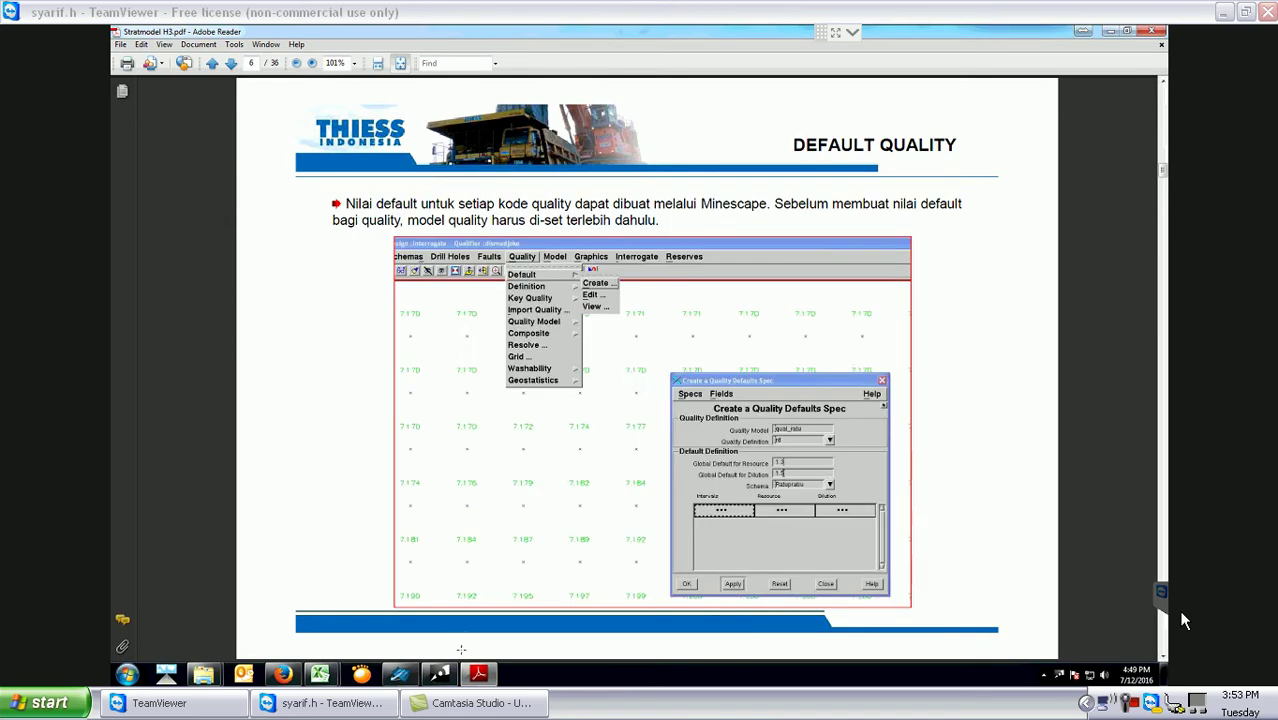
click(478, 674)
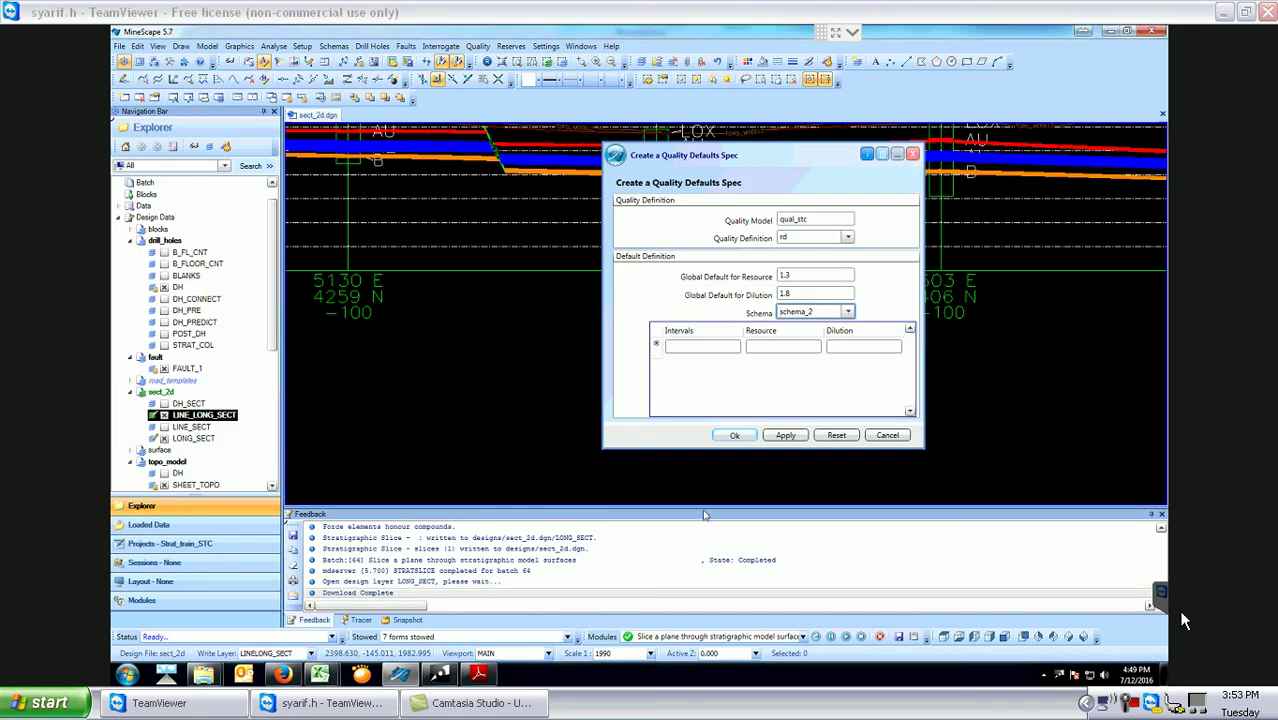
drag(770, 155, 732, 193)
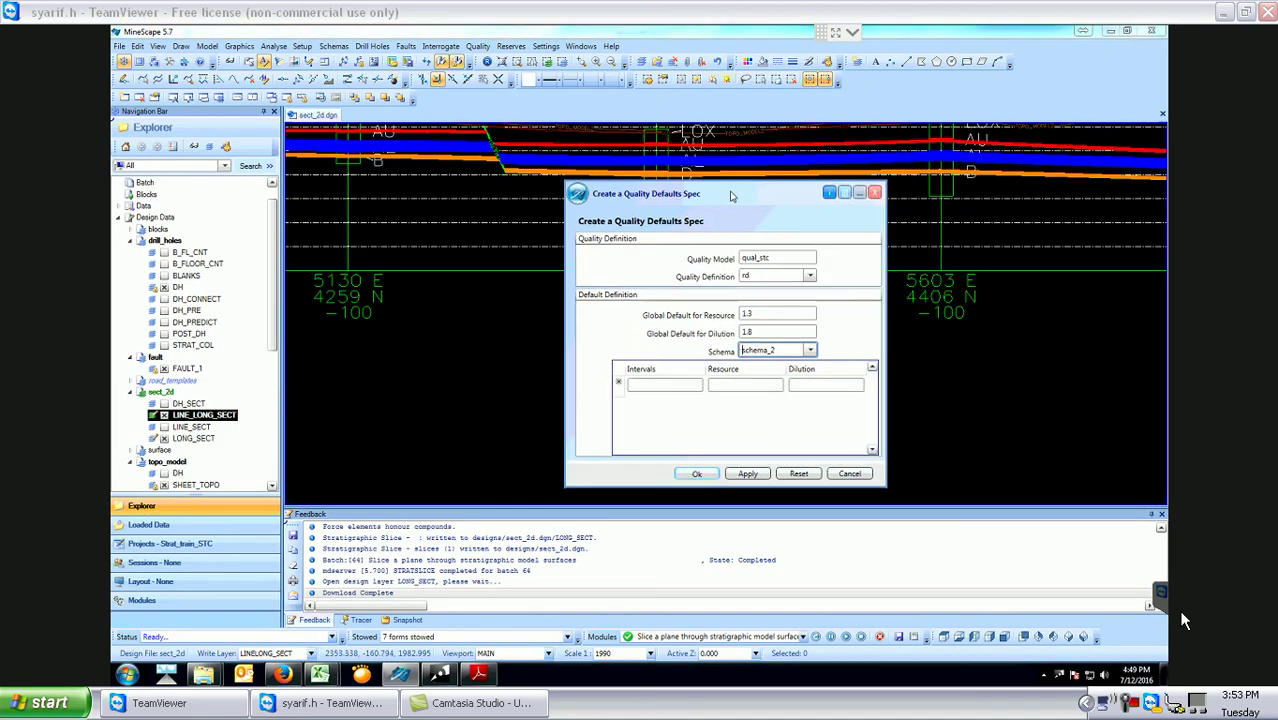
click(763, 314)
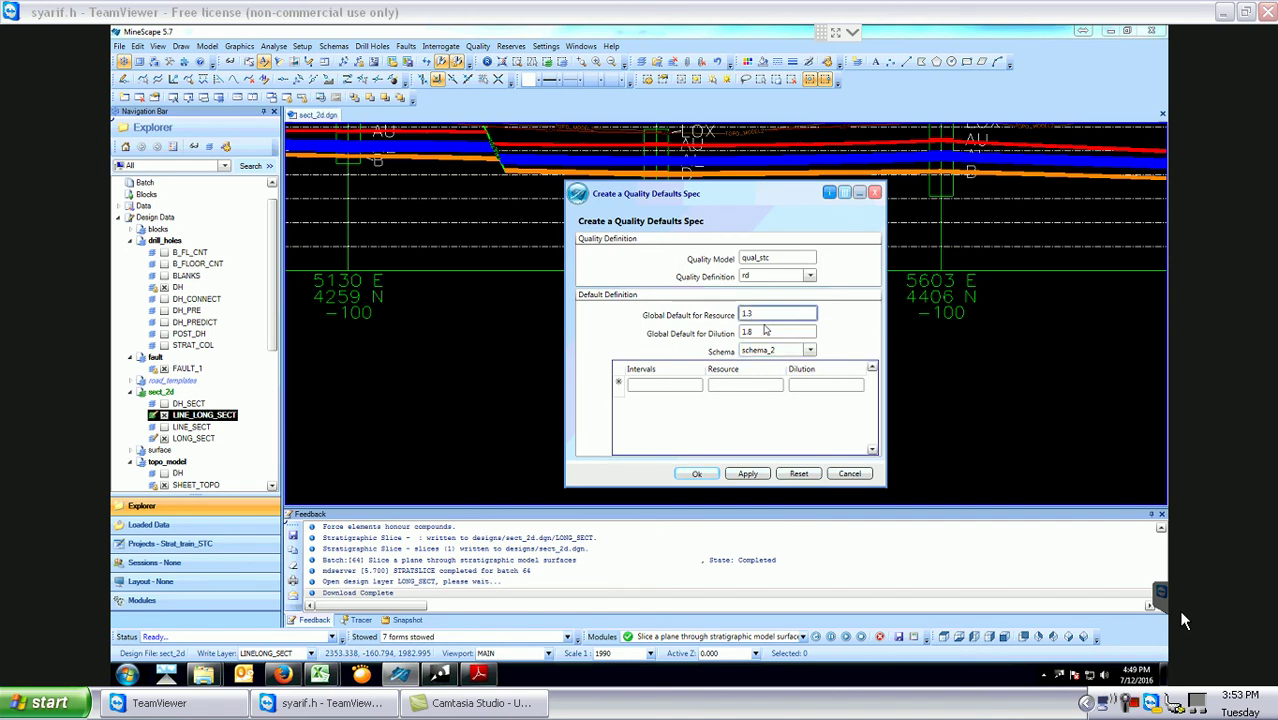
click(766, 331)
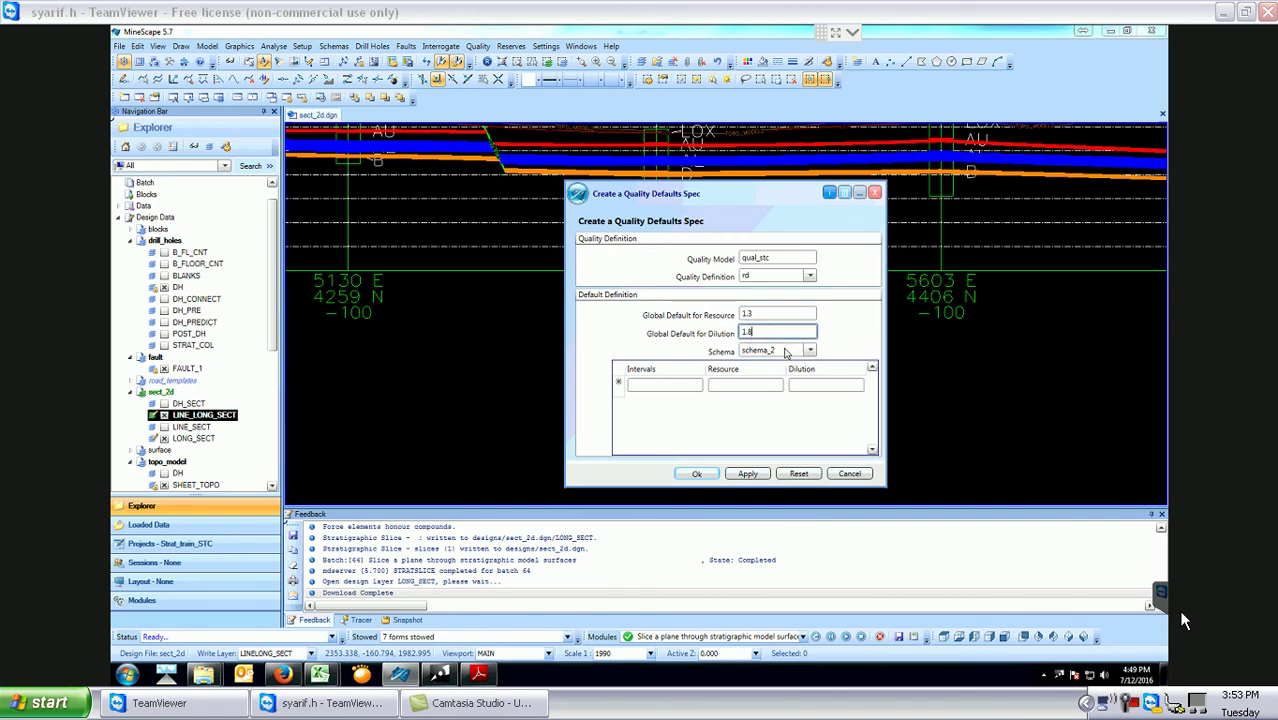
click(780, 350)
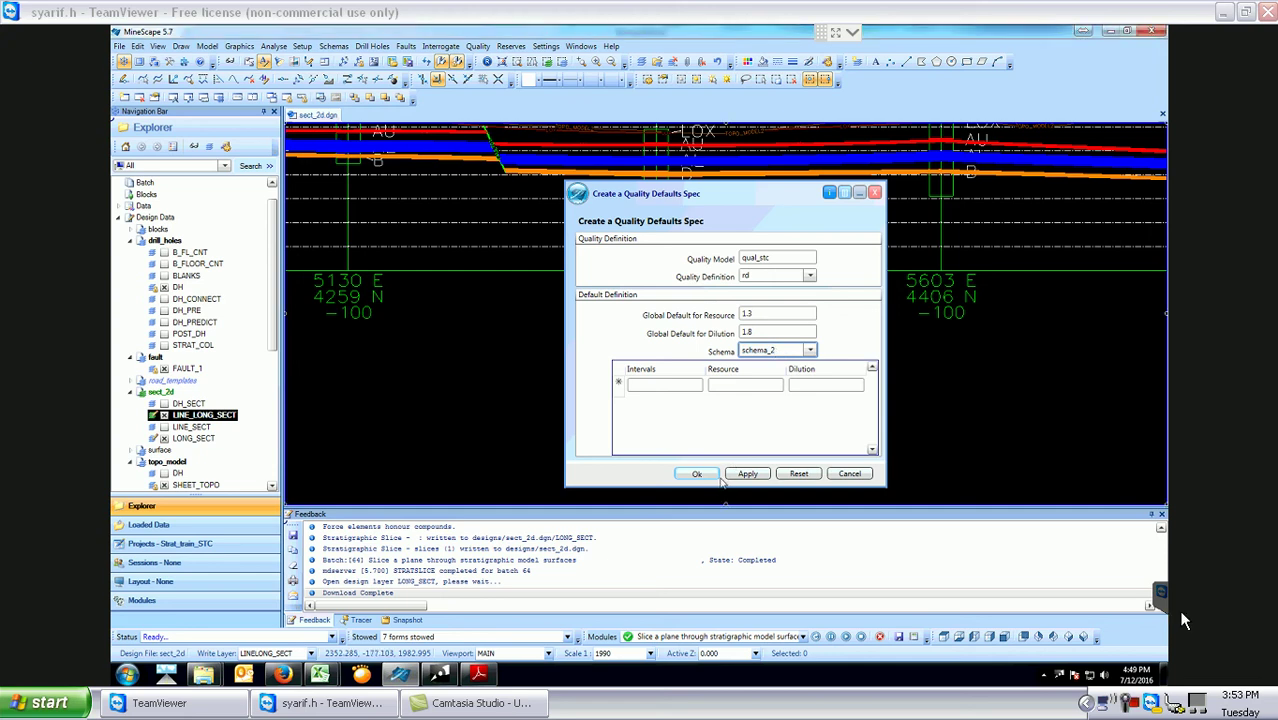
click(716, 478)
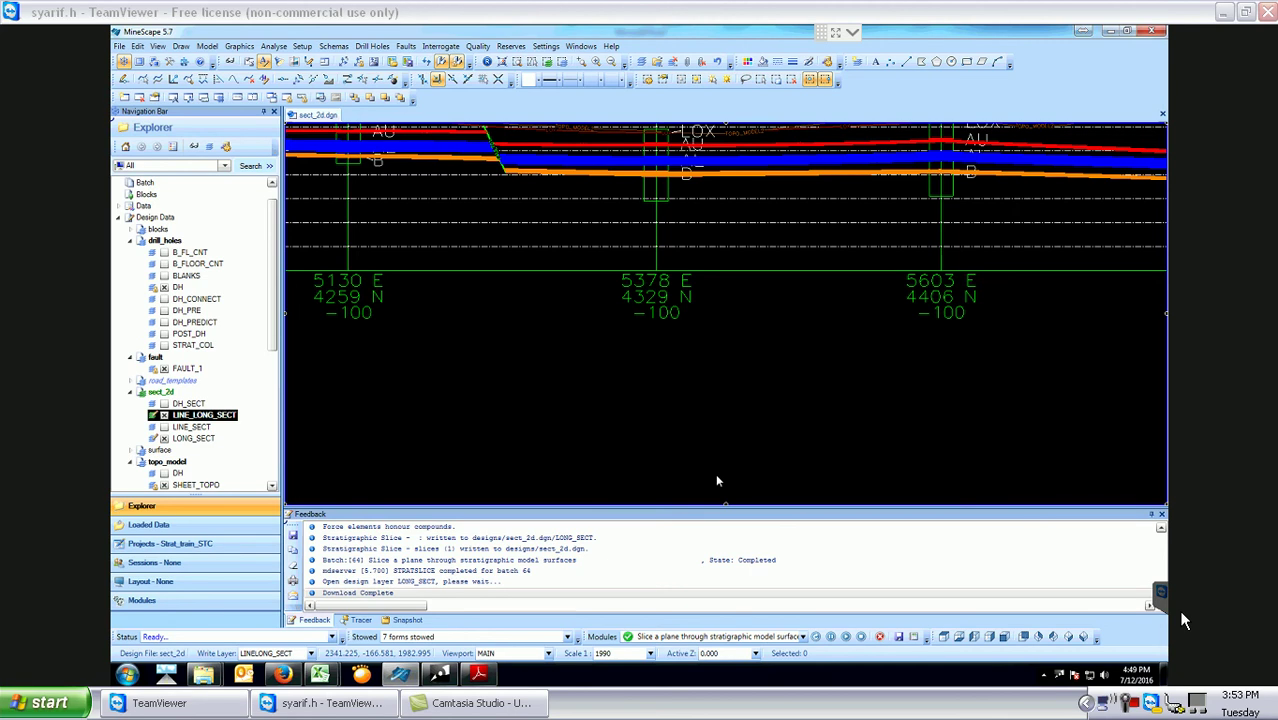
Switch to the PDF in Adobe Reader and go to the Set Up Quality page.
click(467, 679)
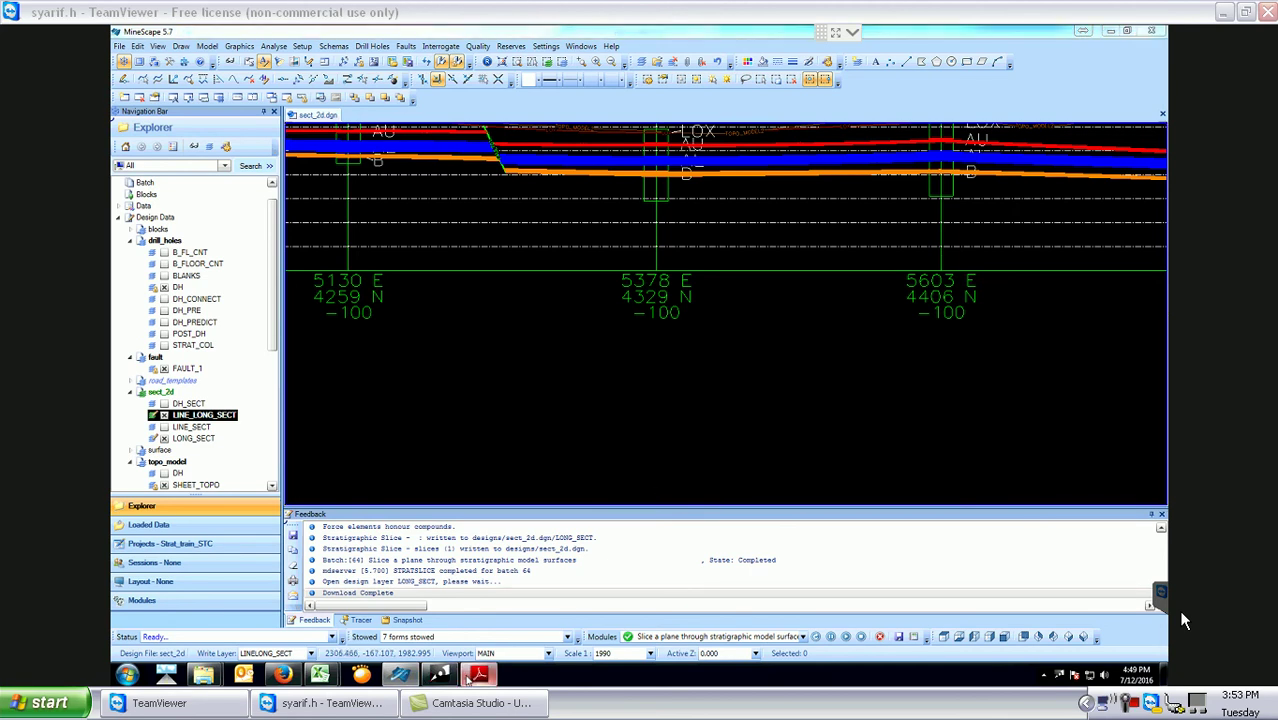
scroll(510, 547, down, 1)
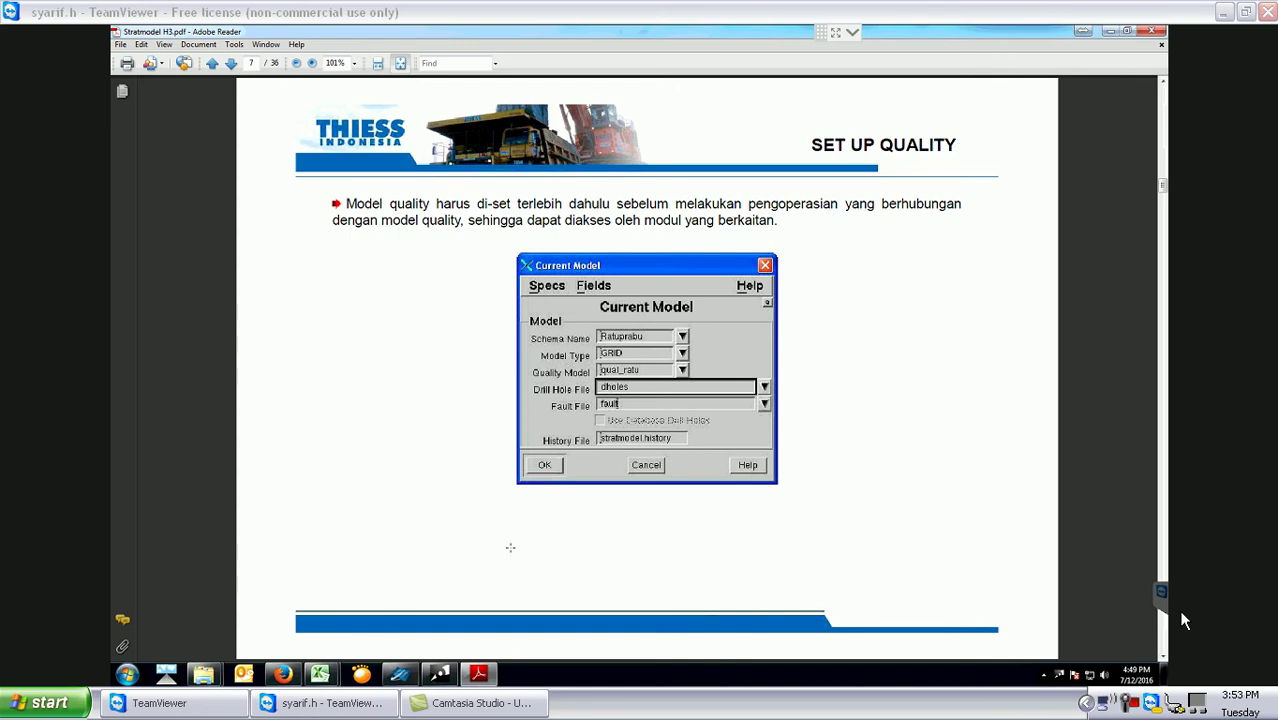
Return to MineScape, check the current model setup against the PDF's Set Up Quality page, keep qual_stc as the quality model and accept it.
scroll(516, 538, down, 1)
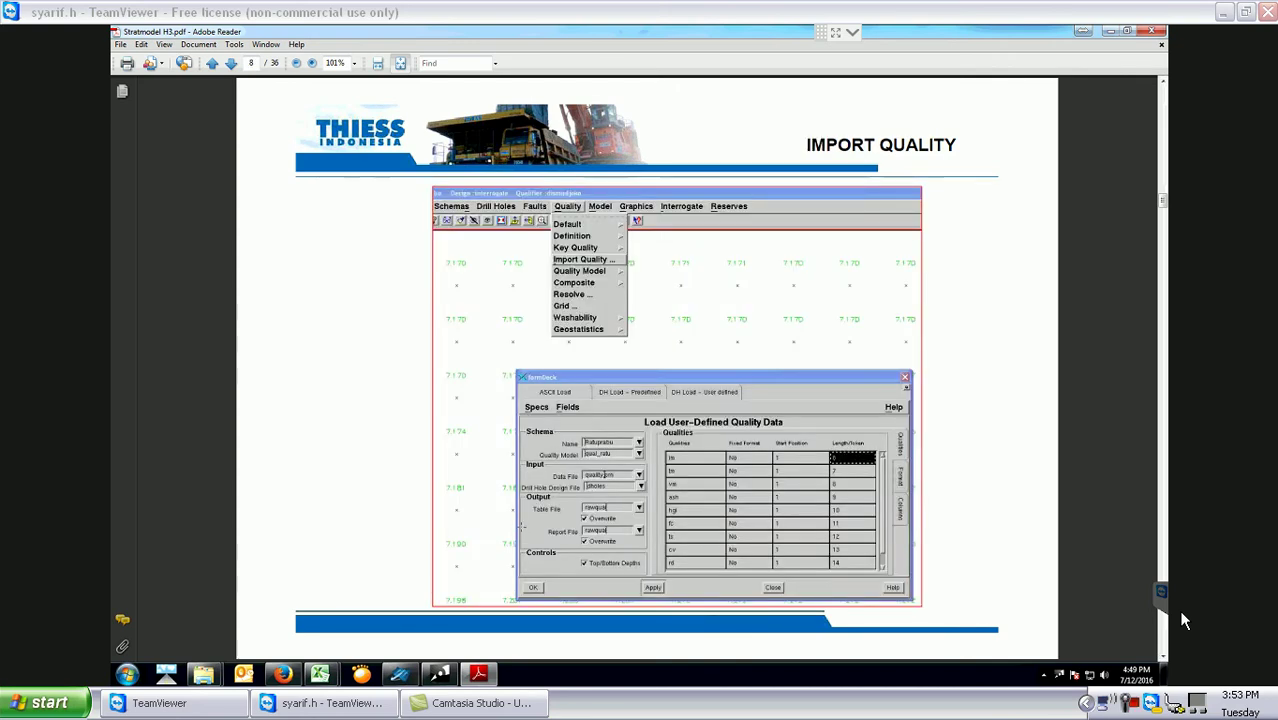
scroll(521, 526, up, 1)
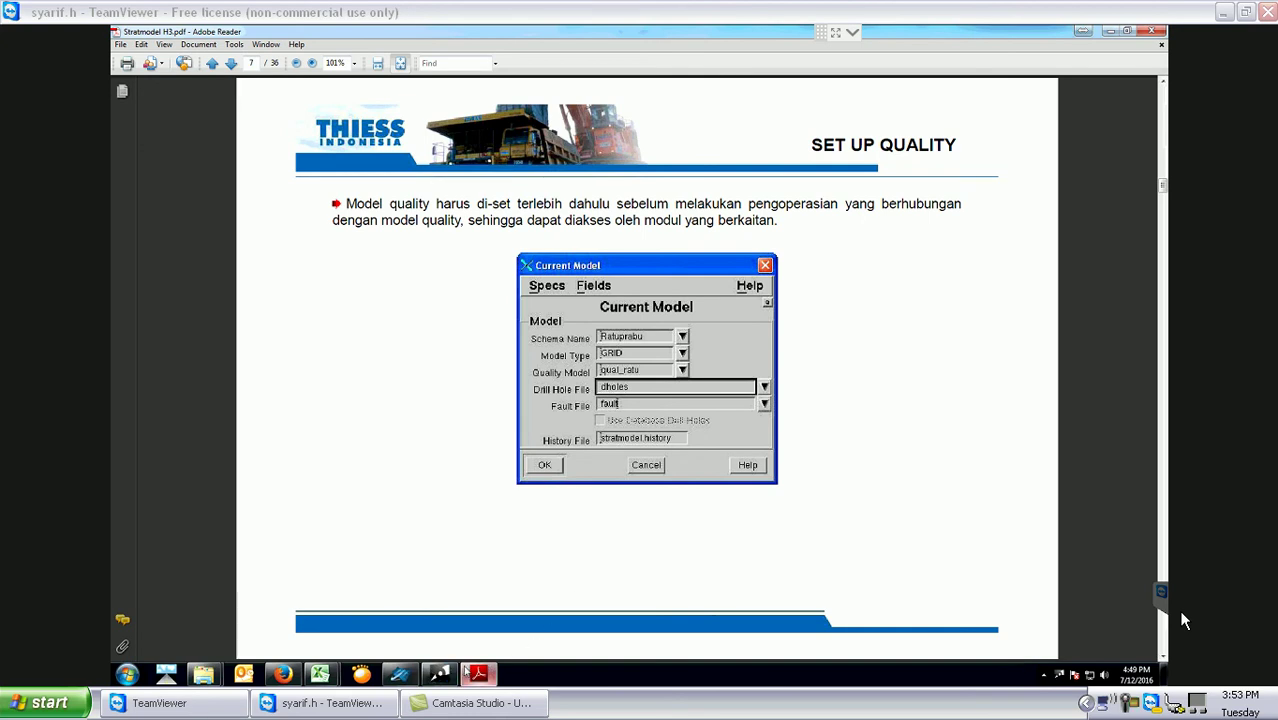
click(400, 673)
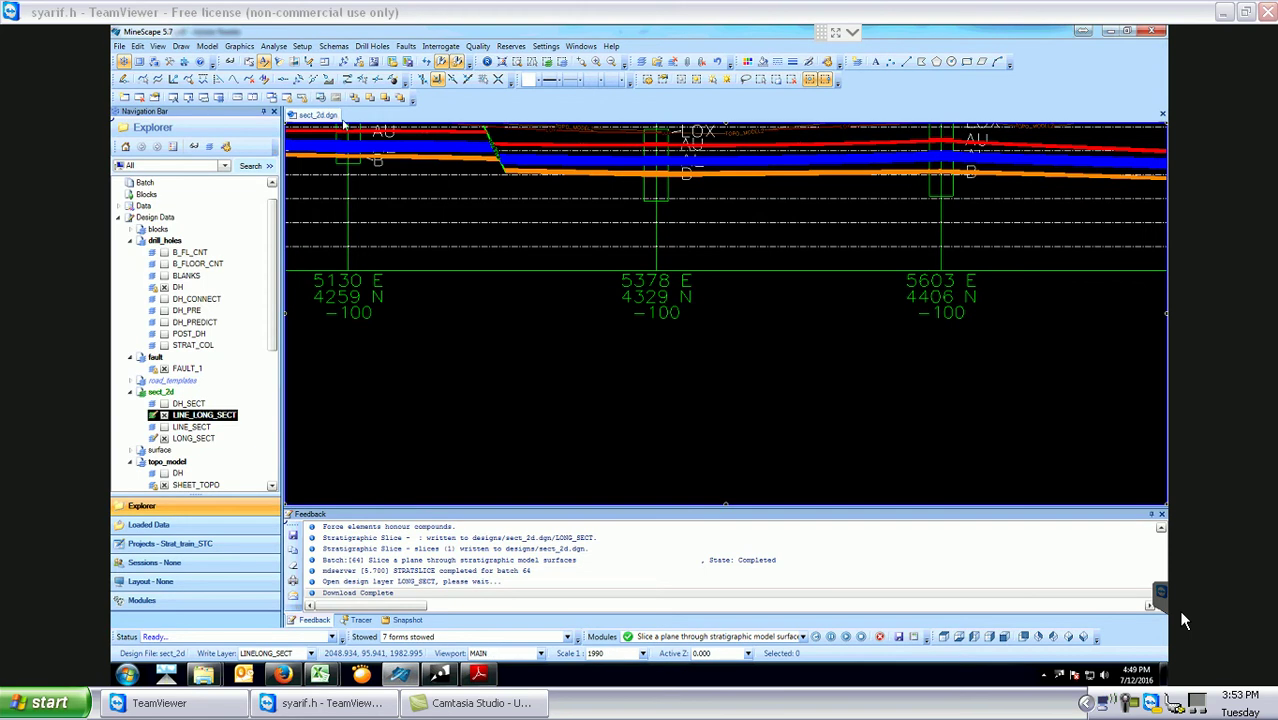
click(301, 46)
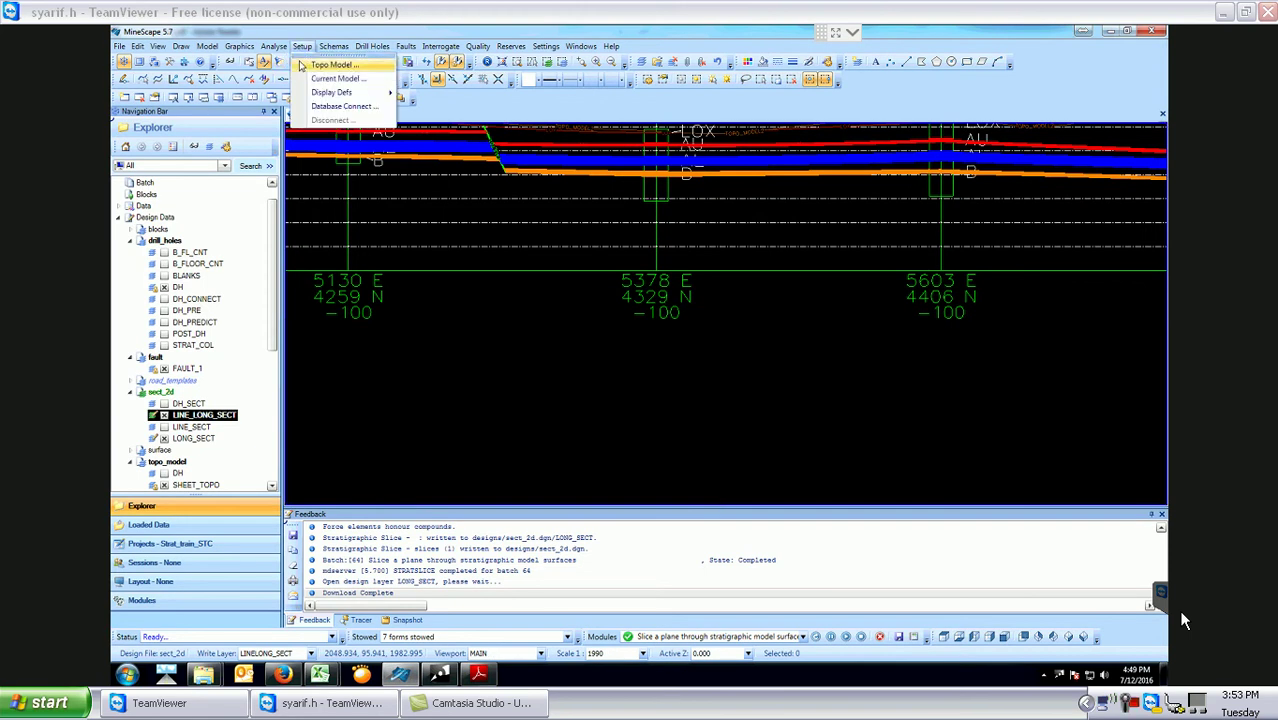
click(325, 78)
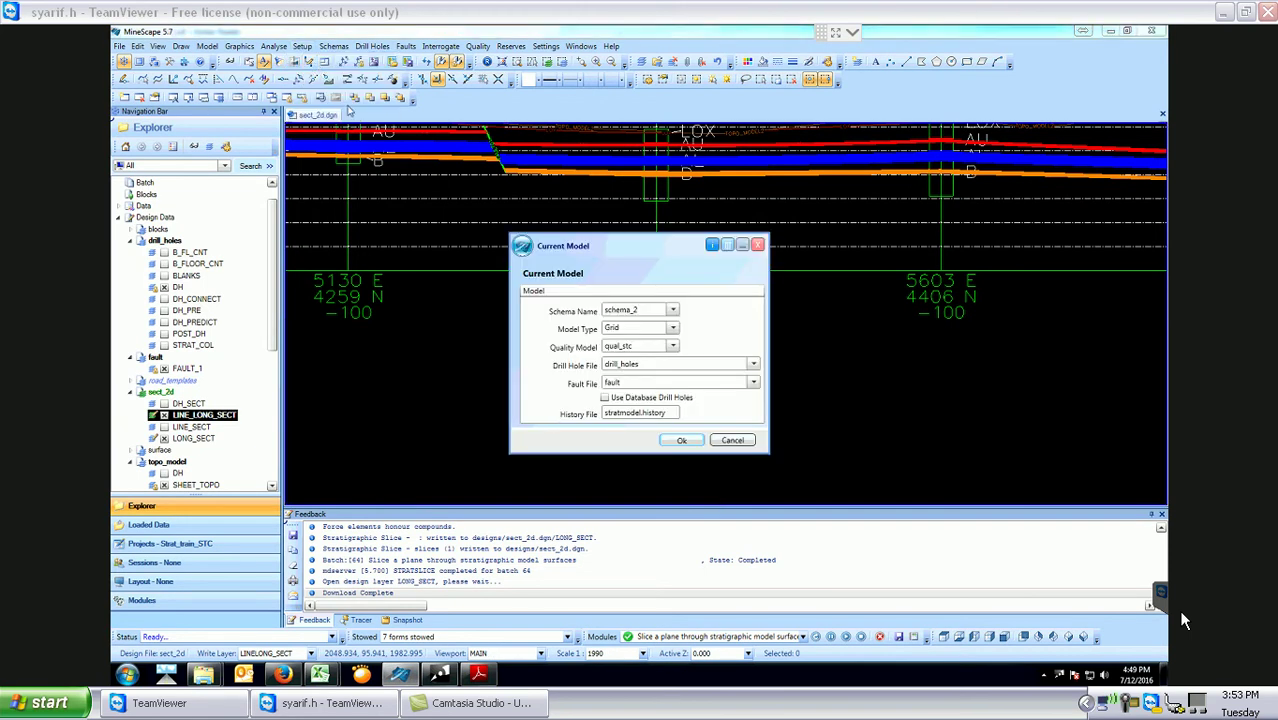
click(677, 349)
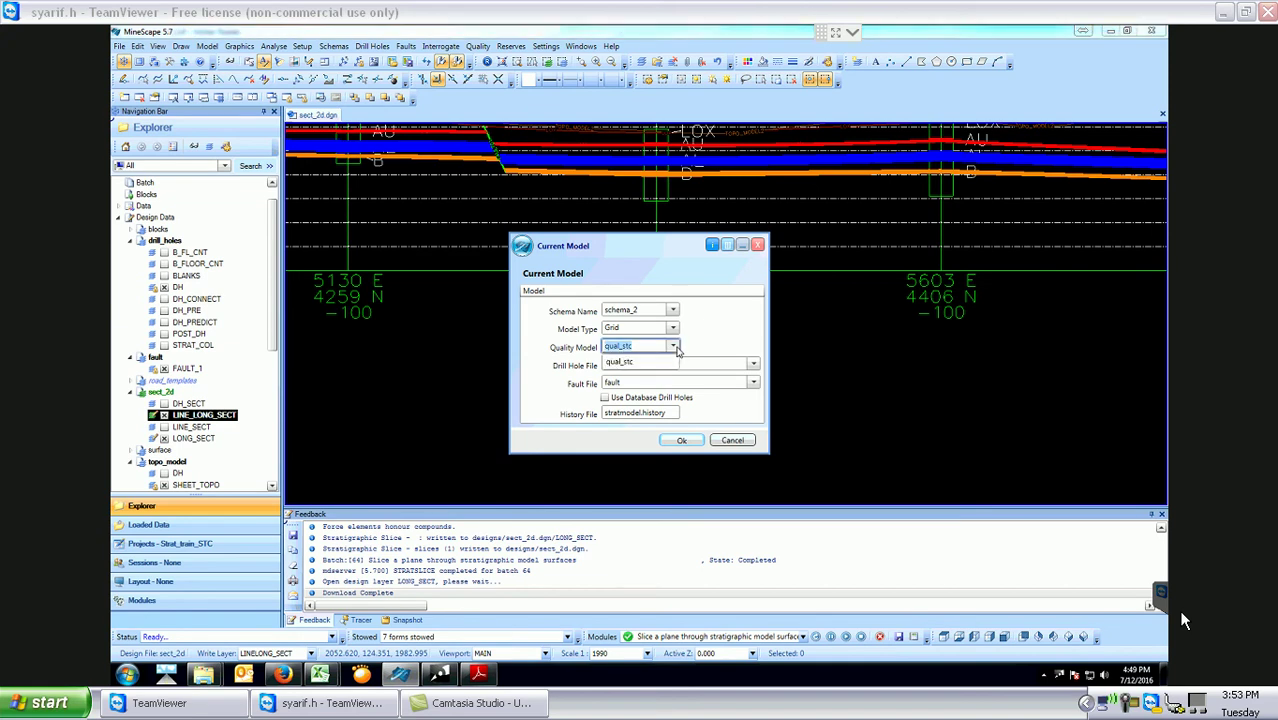
click(677, 349)
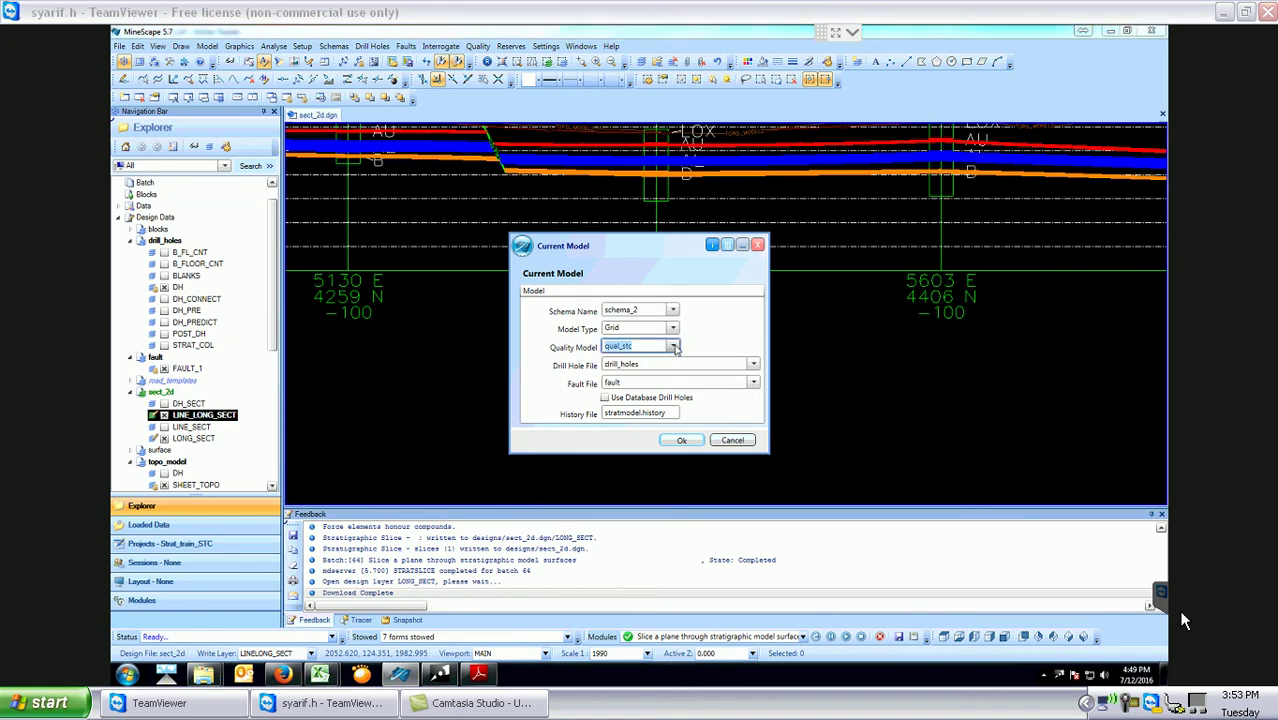
click(687, 441)
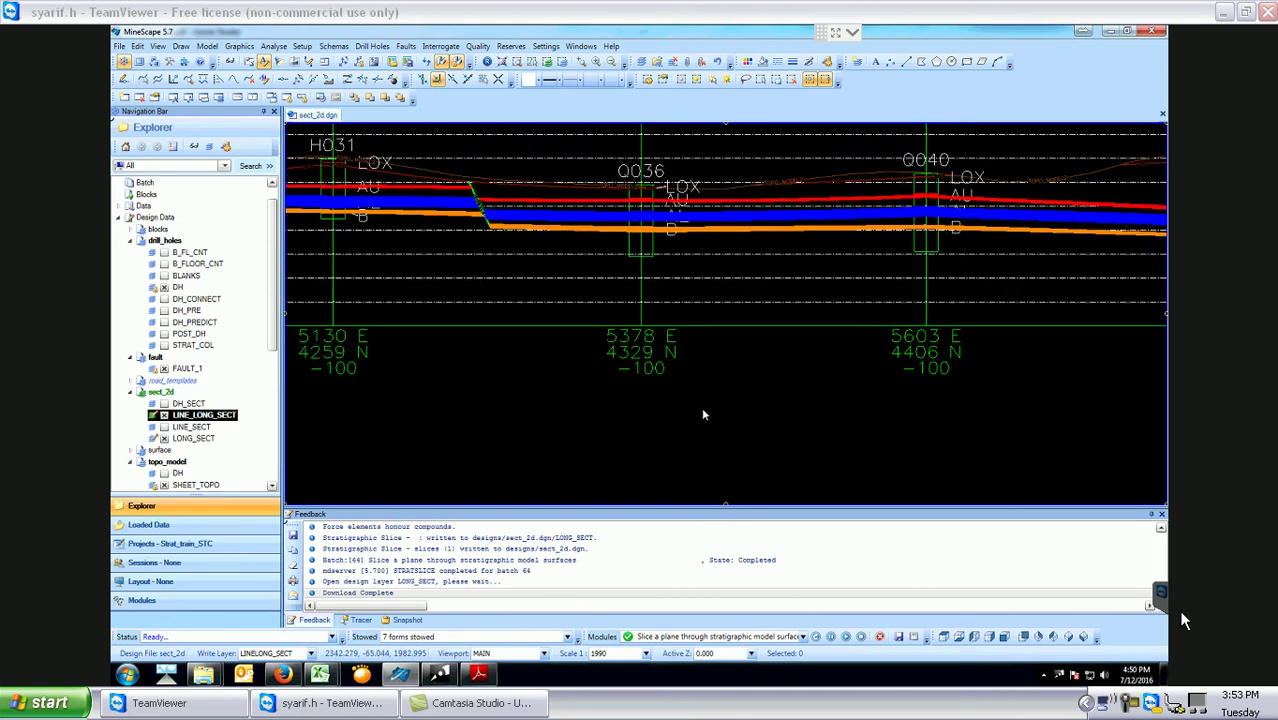
Read the PDF's Import Quality page in Adobe Reader and return to MineScape.
scroll(703, 414, down, 3)
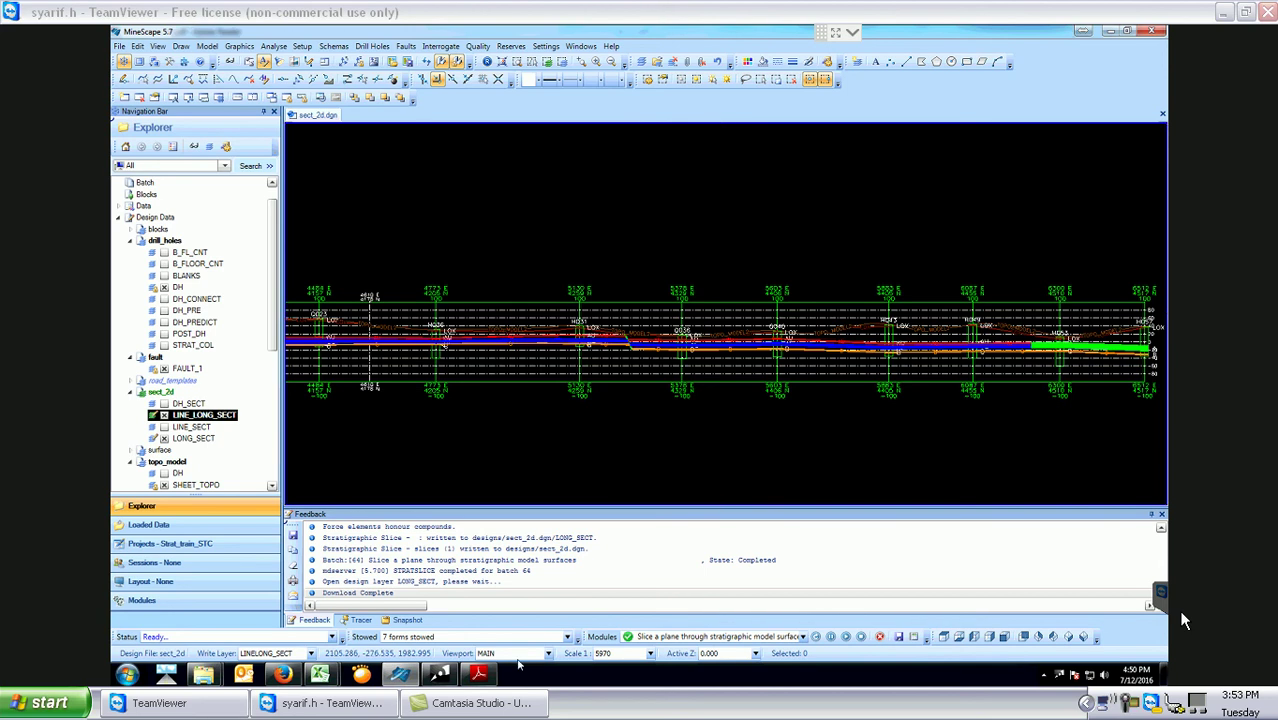
click(489, 674)
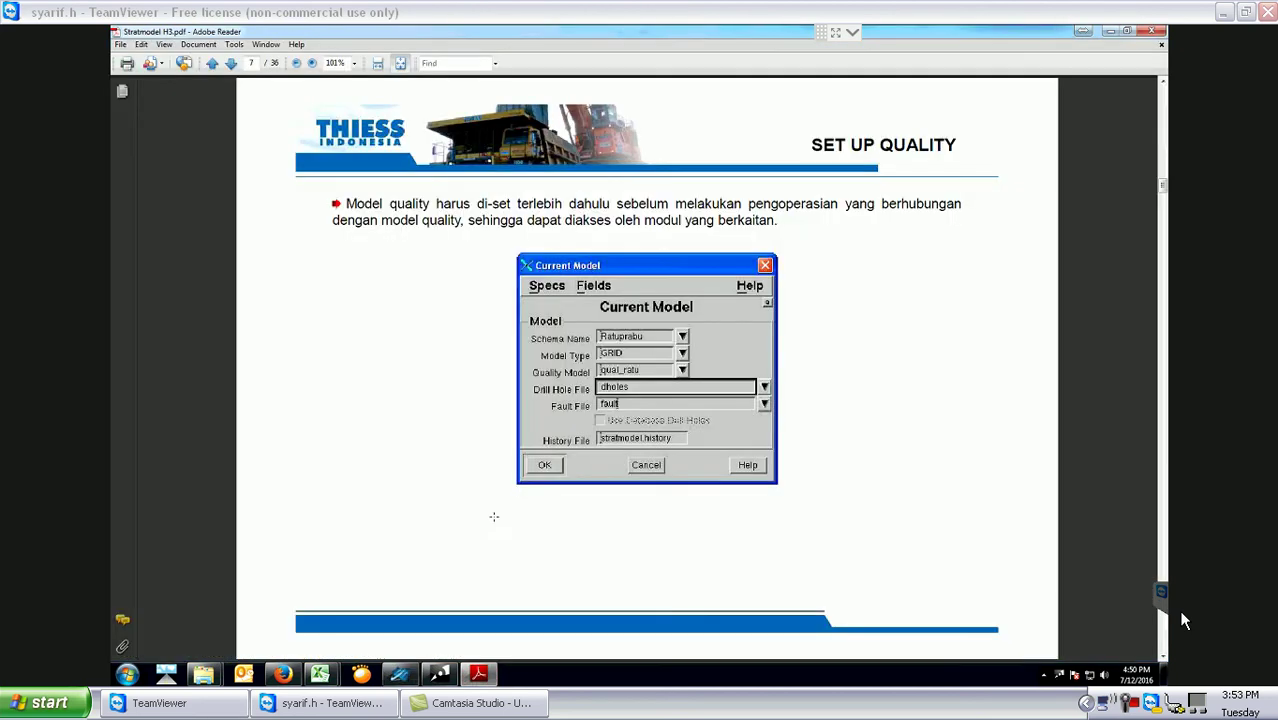
scroll(494, 519, down, 2)
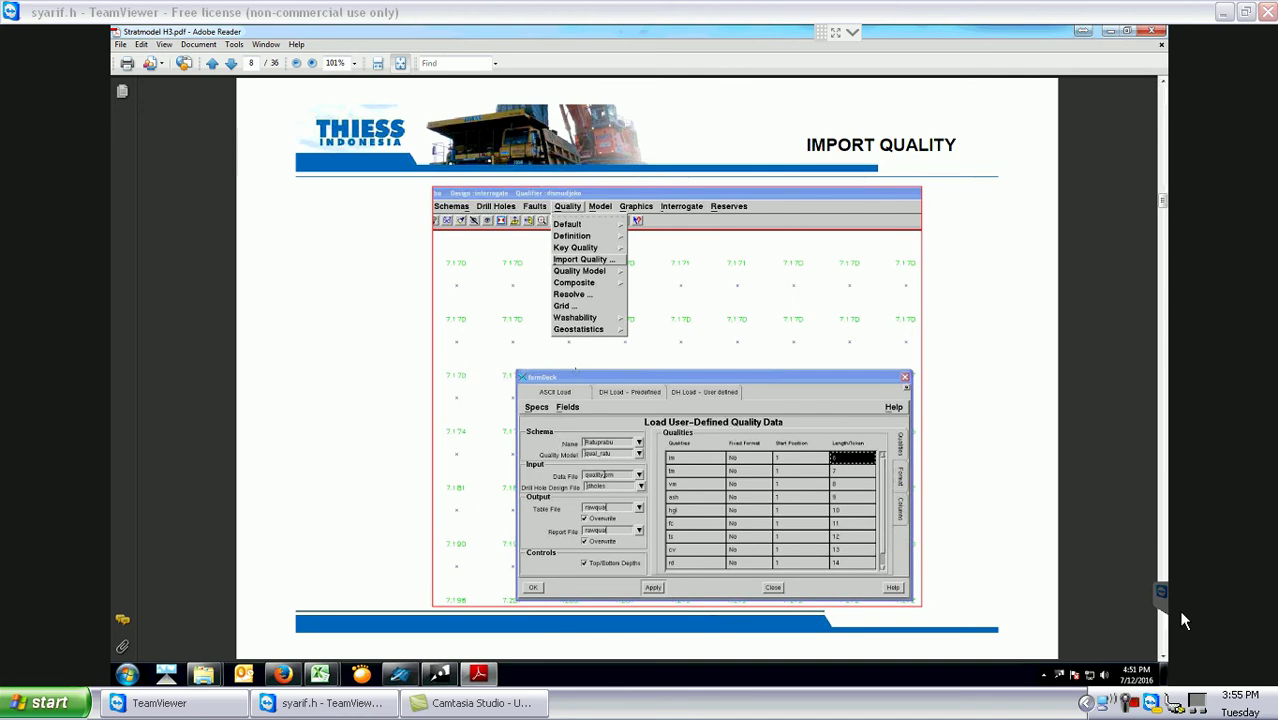
click(478, 674)
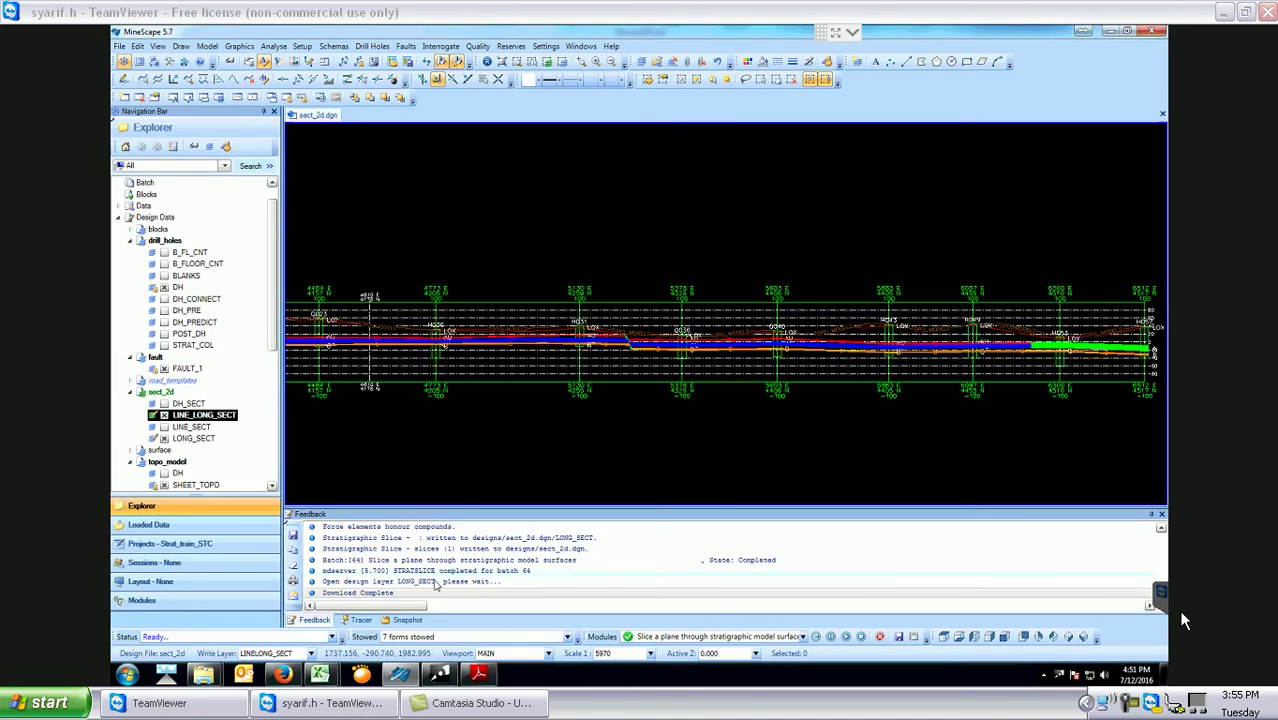
mouse_move(399, 676)
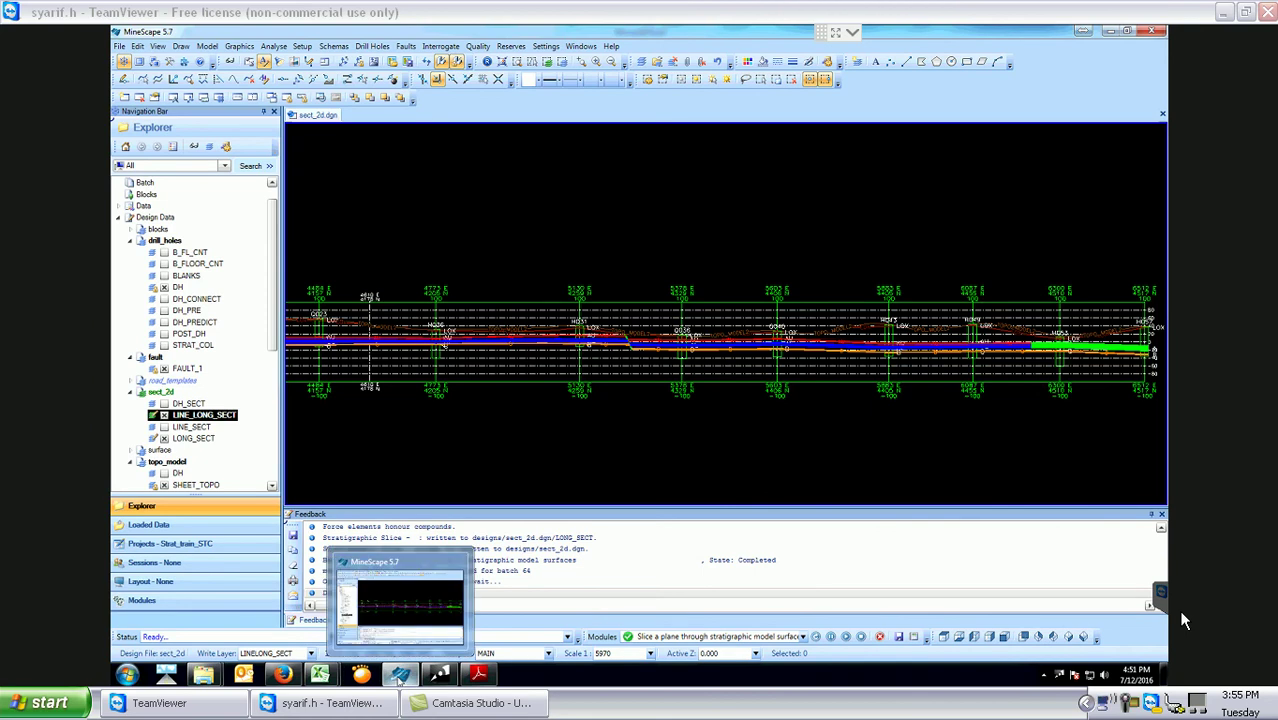
click(399, 676)
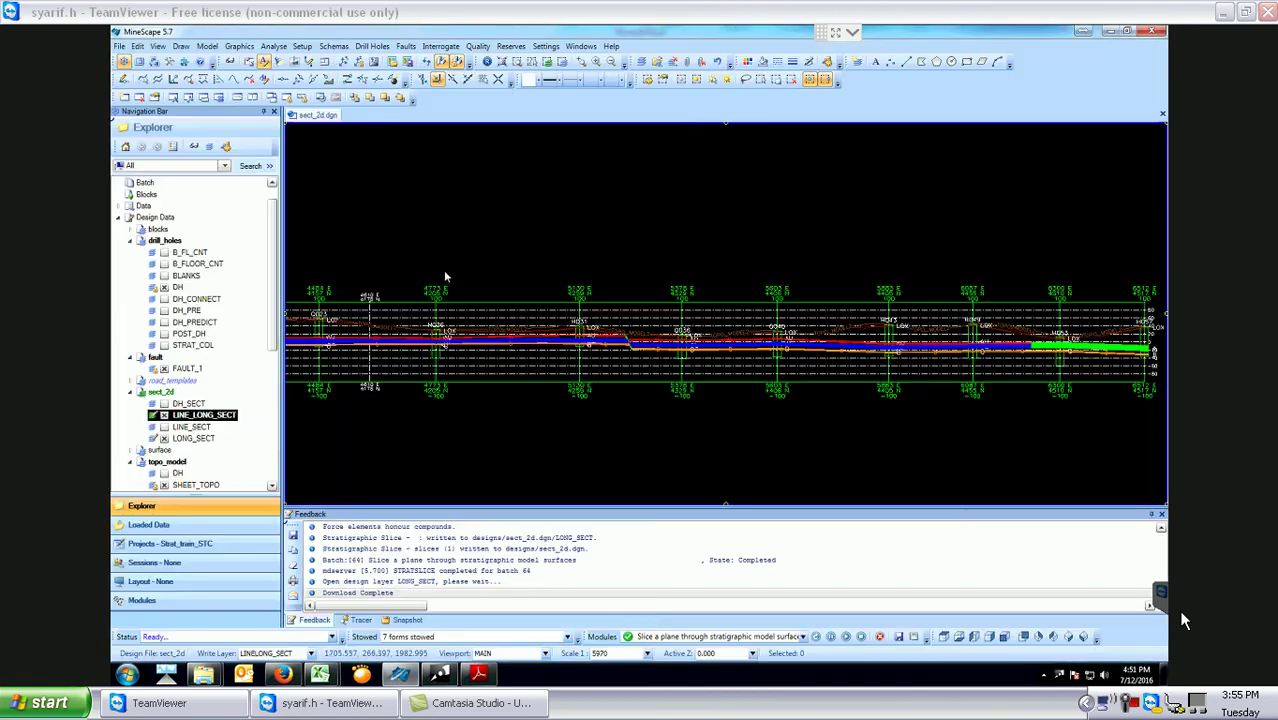
Open the quality import form with the user-defined drill hole load and place it clear of the section.
middle_drag(516, 208, 593, 211)
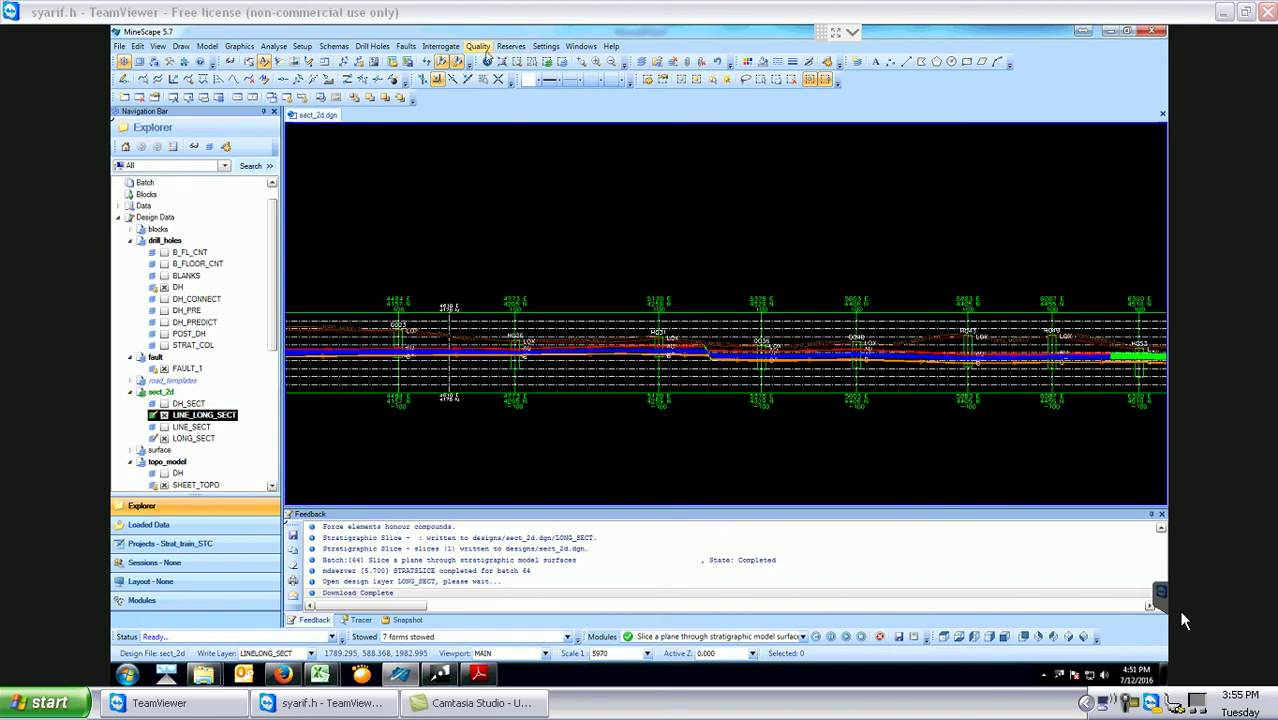
click(485, 51)
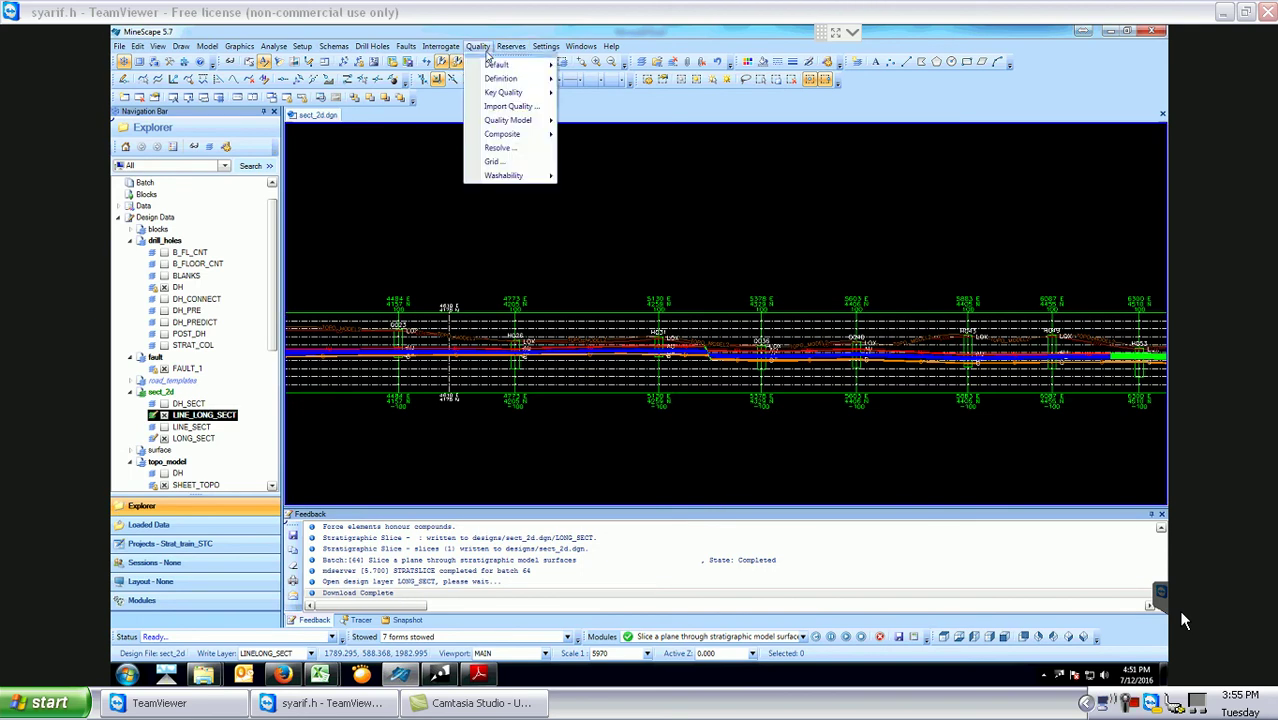
mouse_move(505, 121)
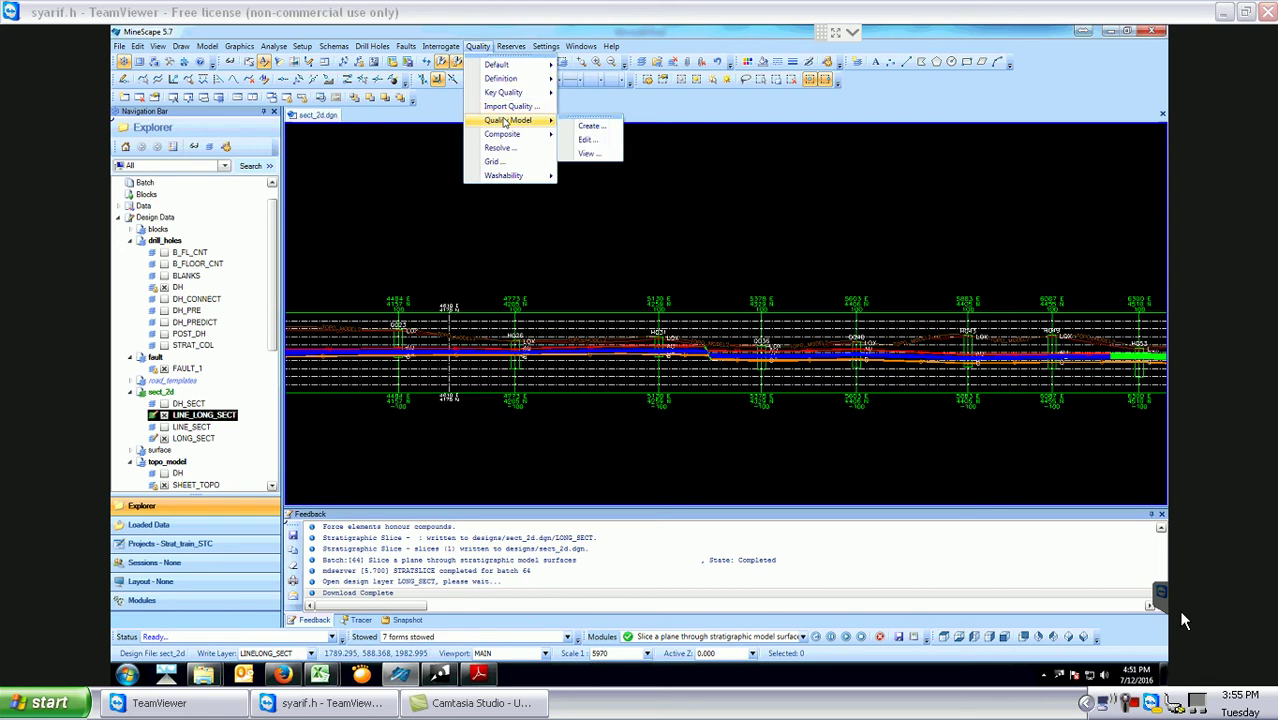
click(511, 107)
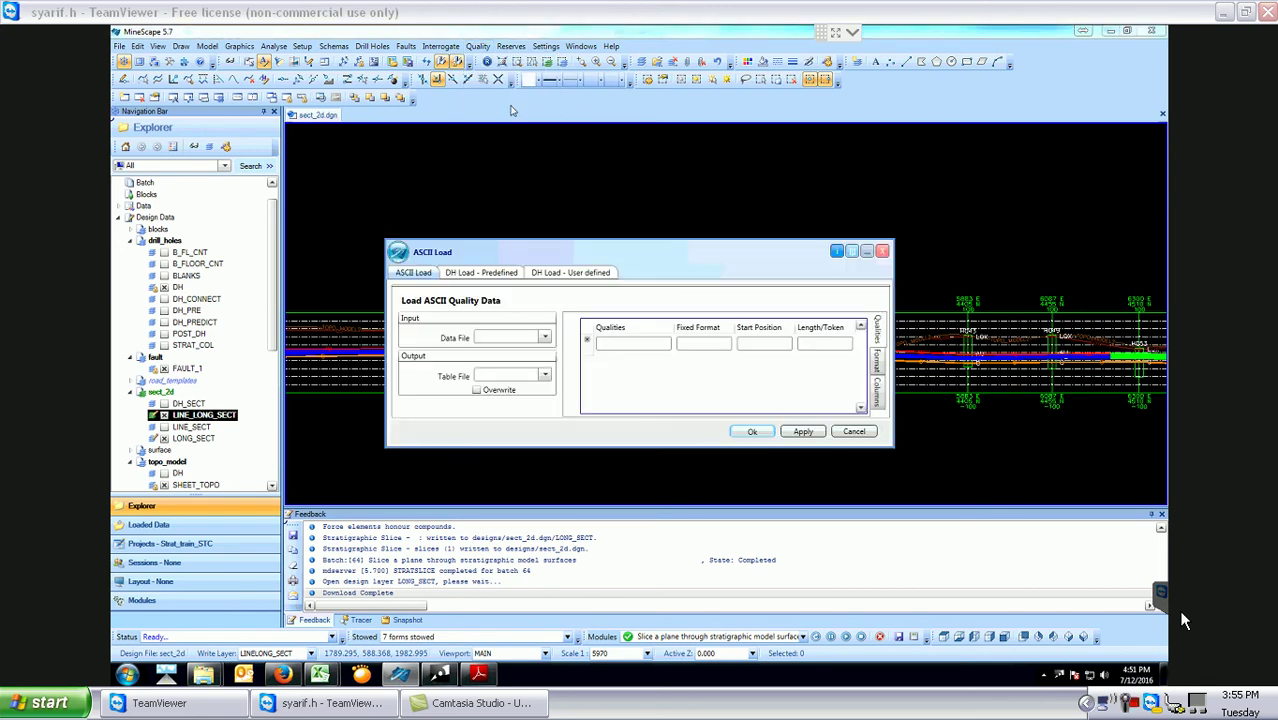
drag(615, 248, 665, 164)
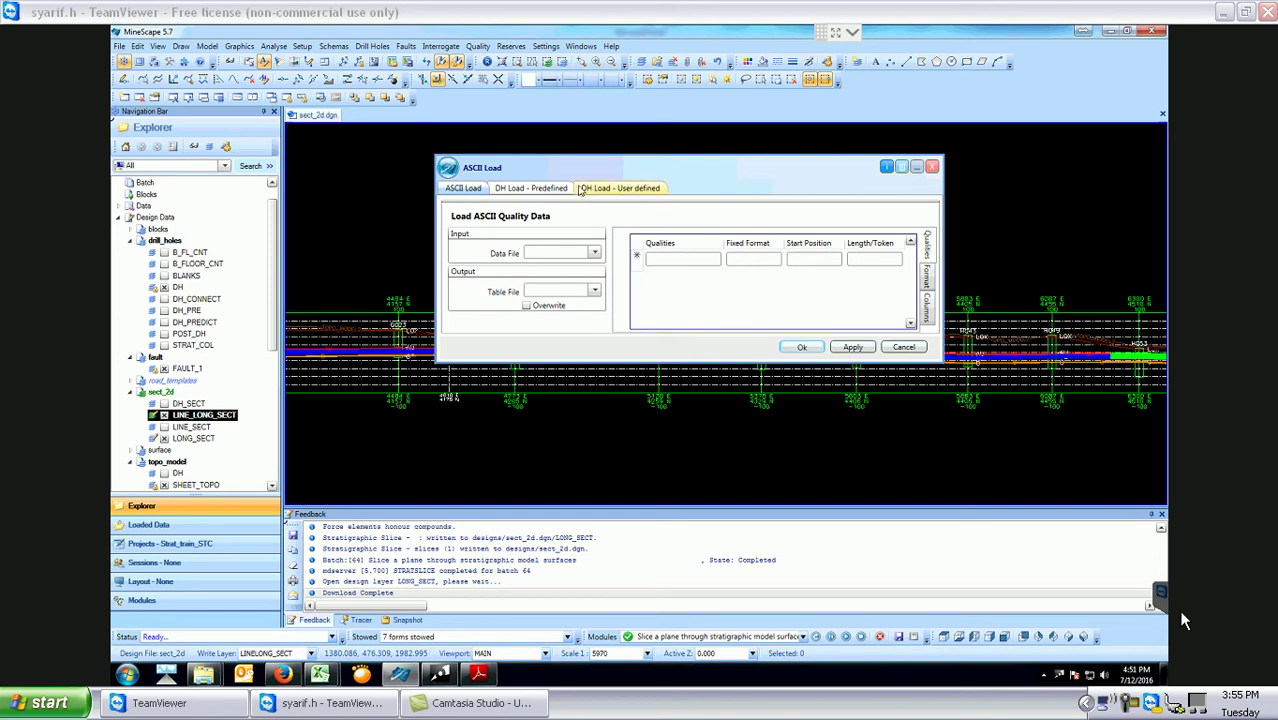
click(590, 190)
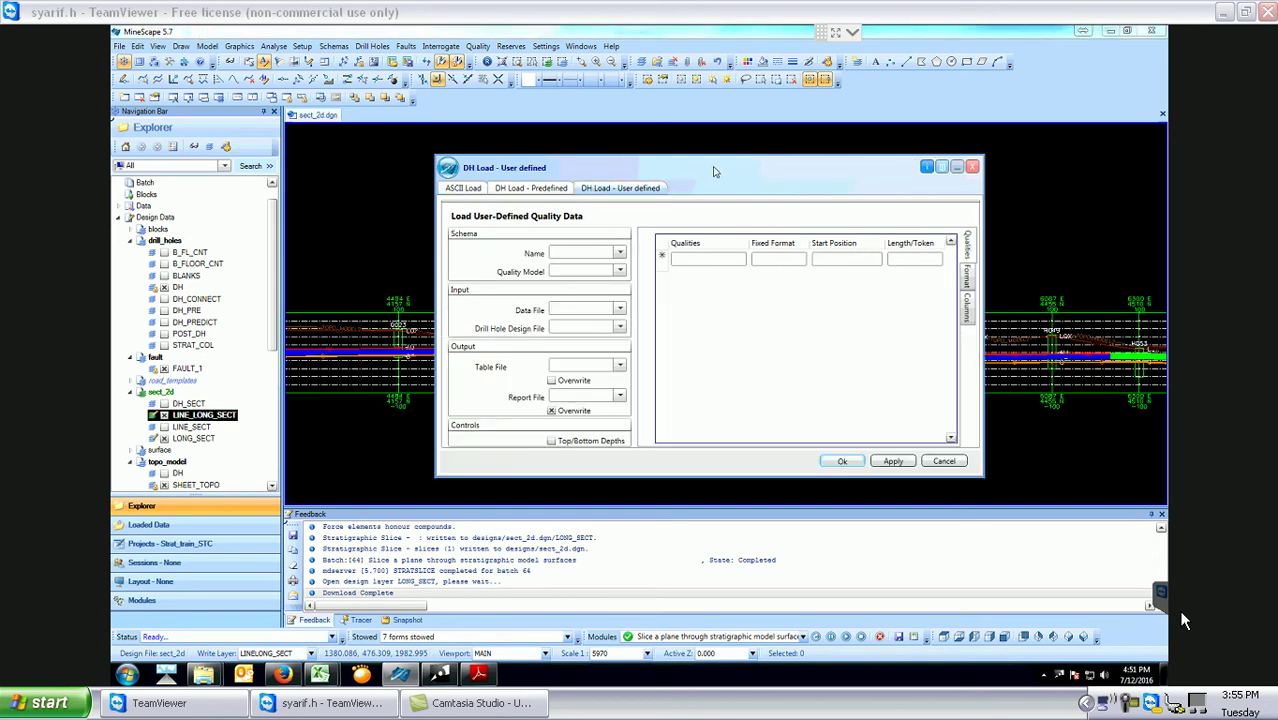
drag(714, 172, 709, 154)
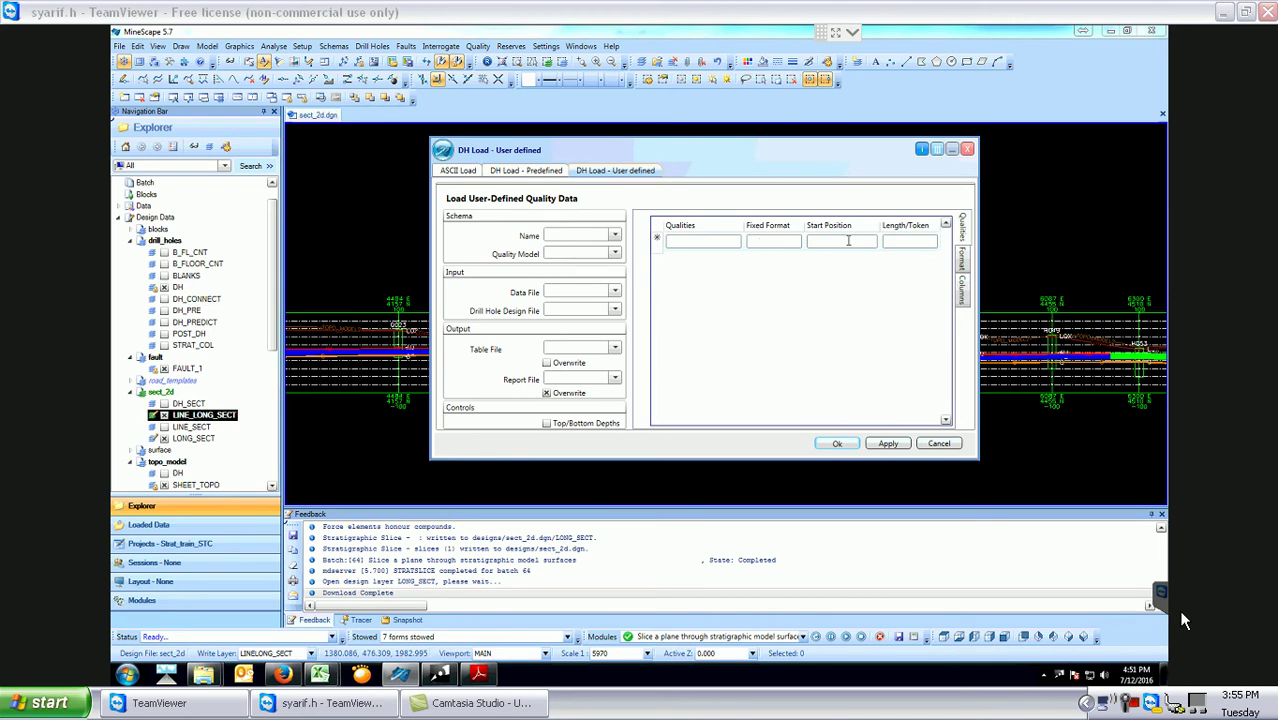
Compare the predefined drill hole load form with the user-defined one and check the PDF's Import Quality example.
click(530, 172)
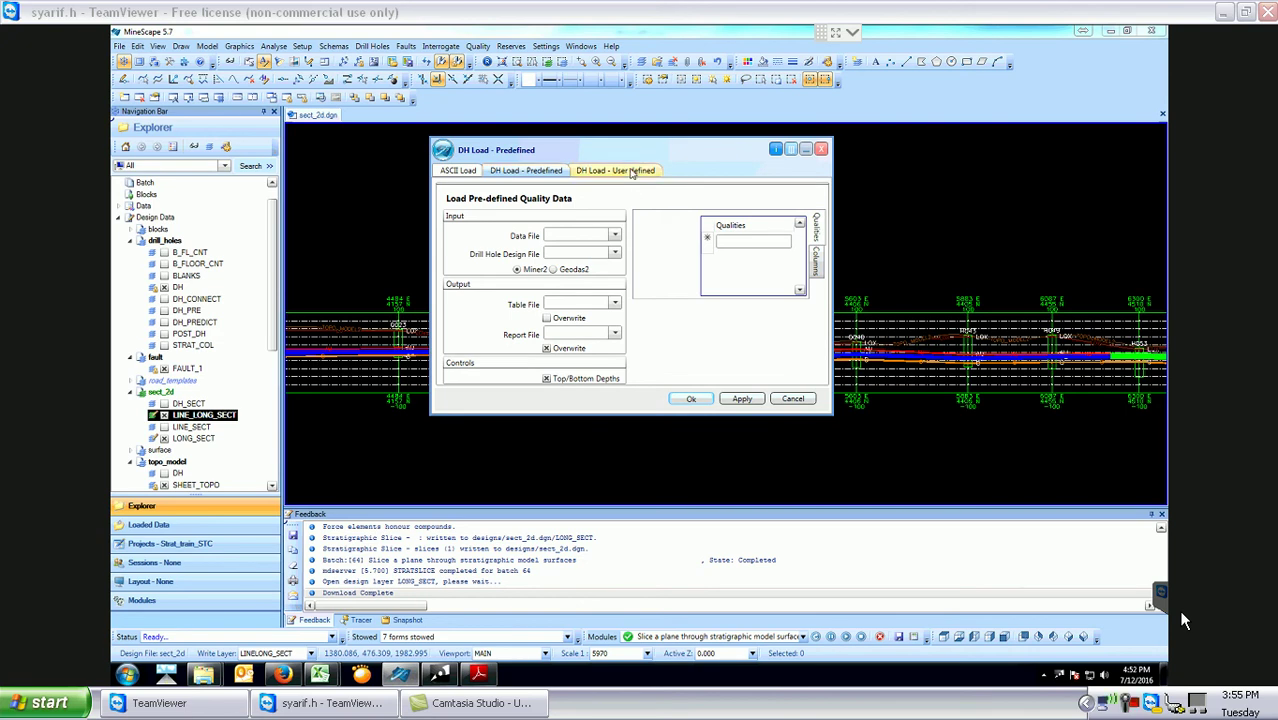
click(633, 172)
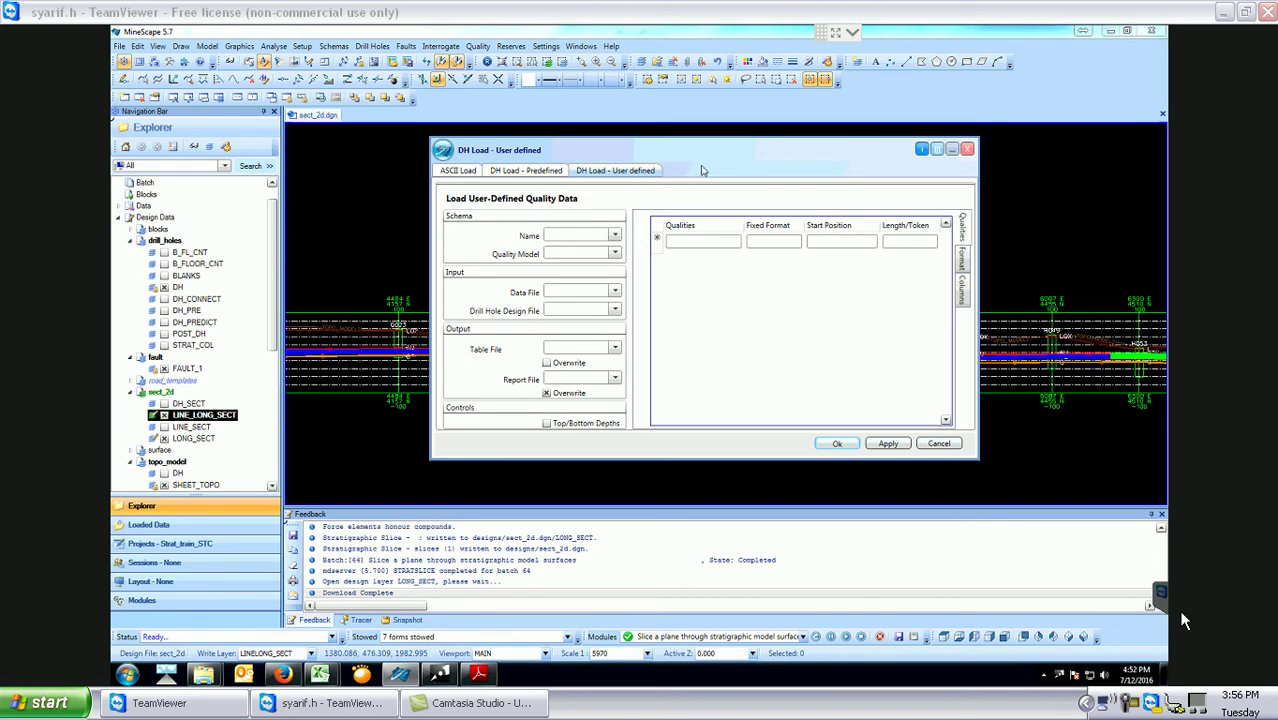
key(alt+Tab)
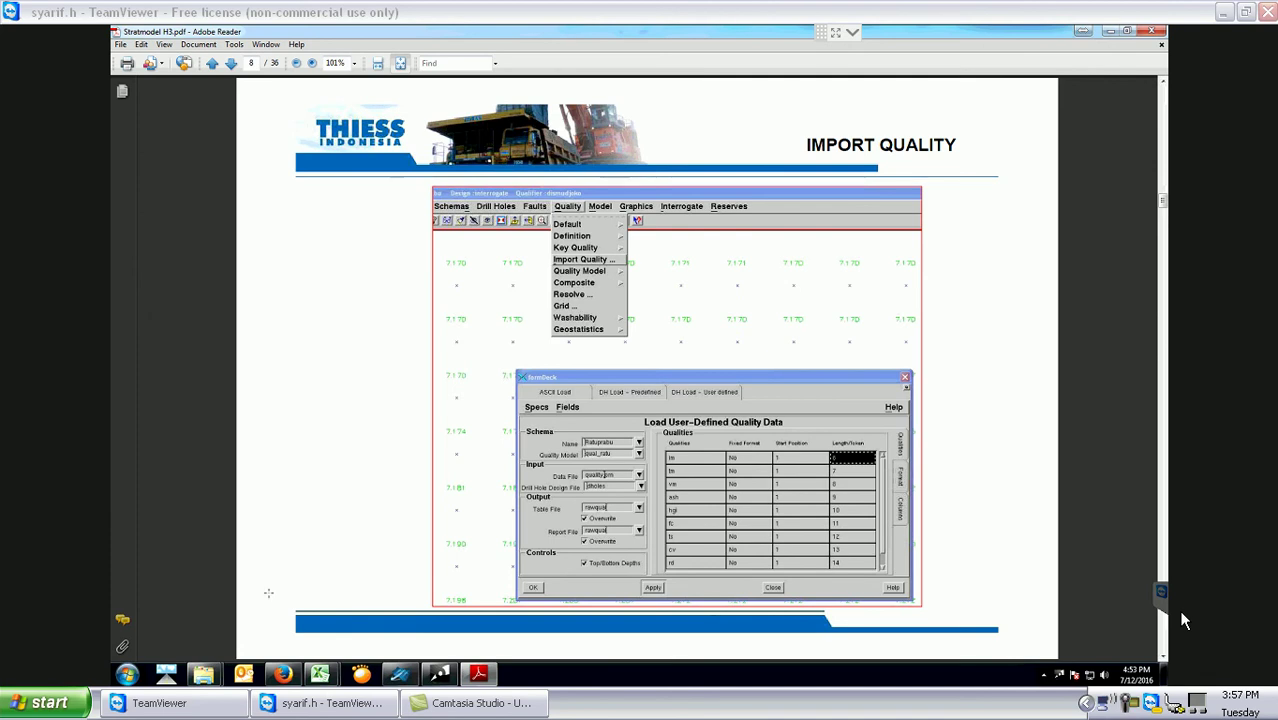
key(alt+Tab)
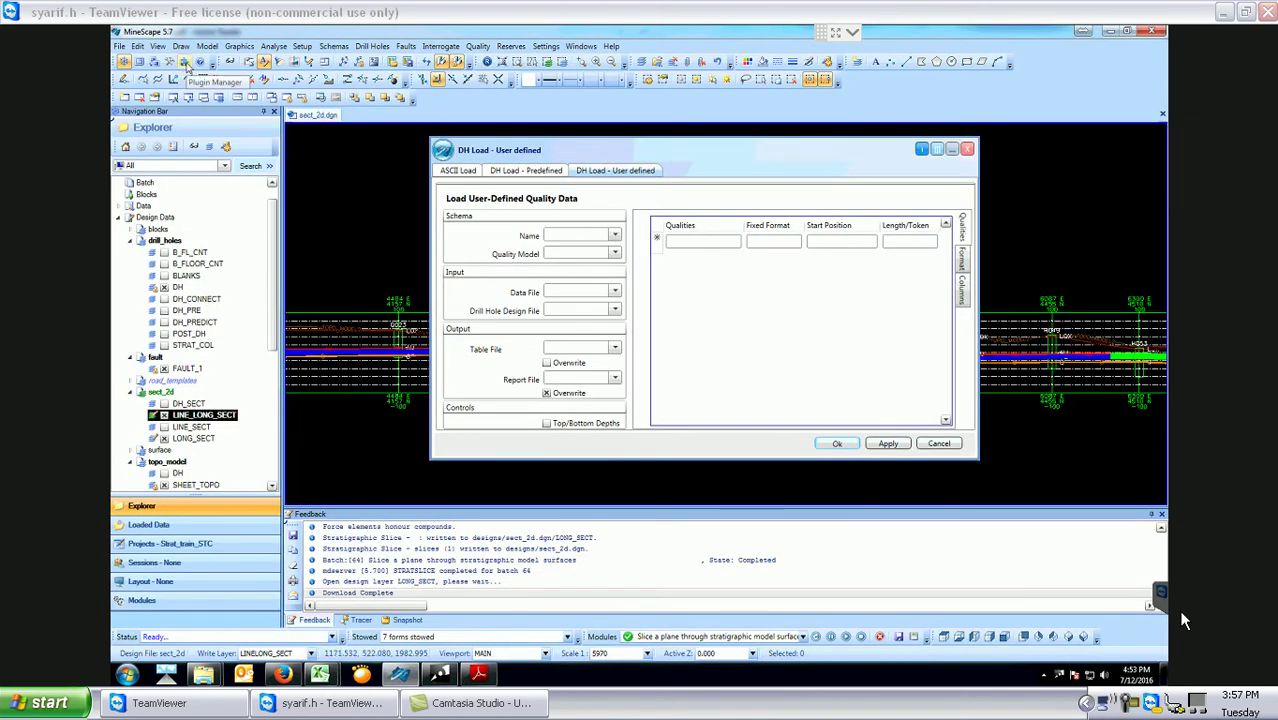
Check which MineScape plugins are loaded in the Plugin Manager and return to the user-defined quality load form.
click(185, 62)
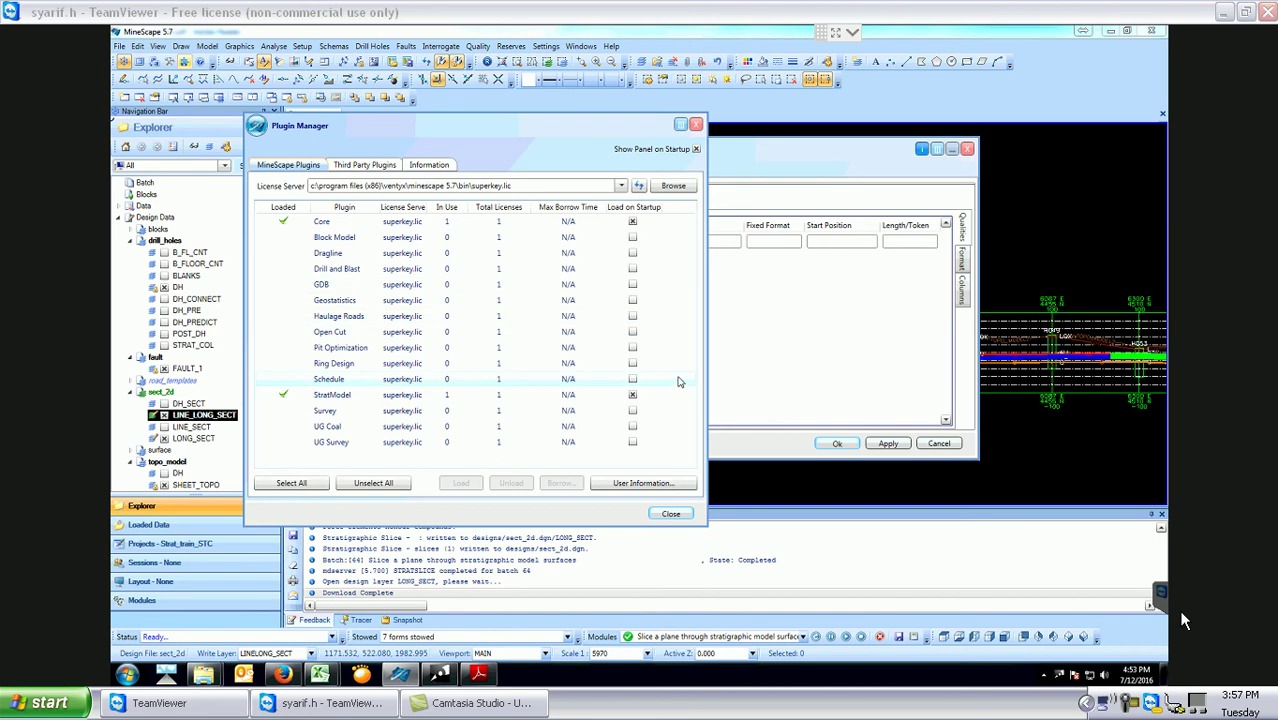
click(680, 514)
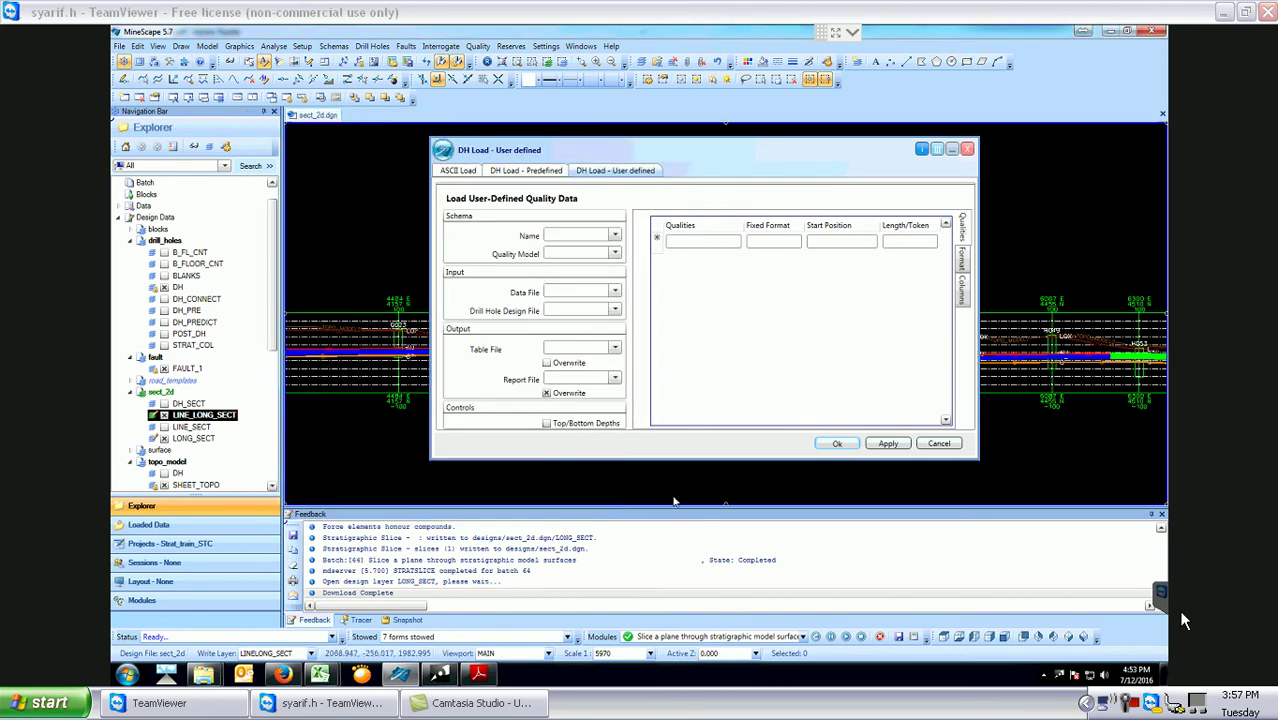
click(478, 673)
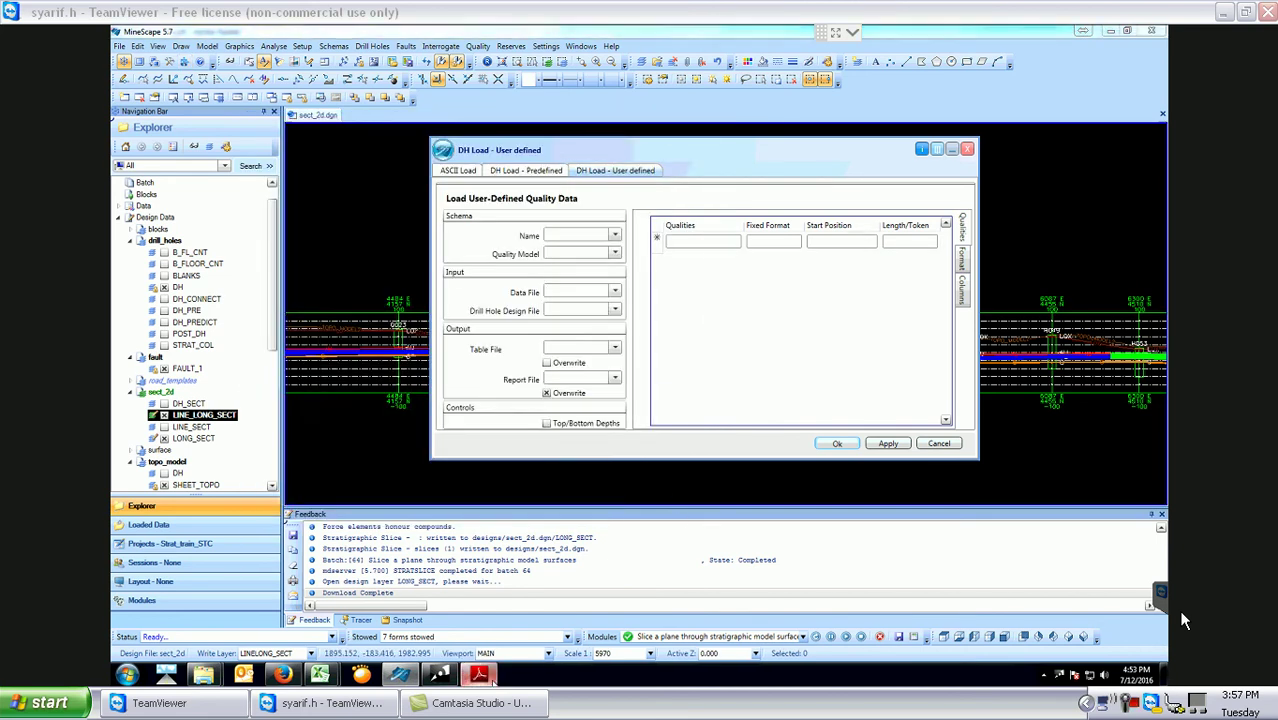
click(478, 673)
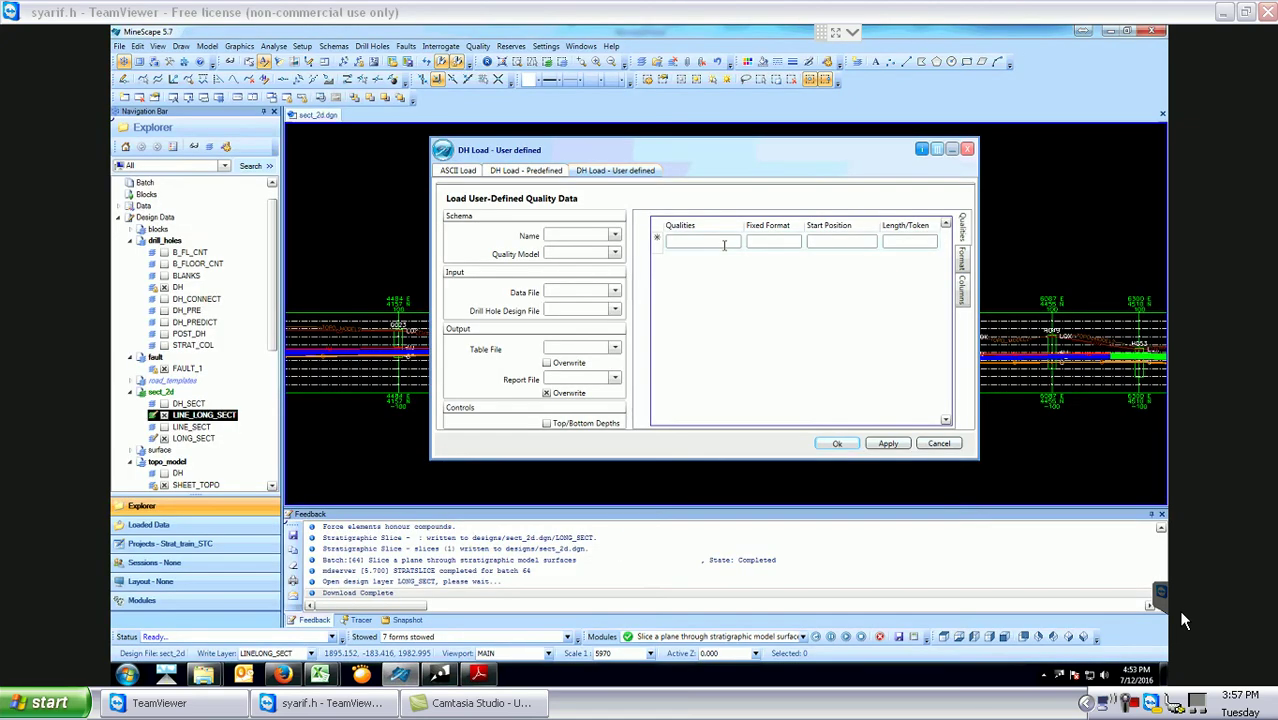
Set the user-defined quality load to schema schema_2, quality model qual_stc and input data file qual.prn.
click(724, 245)
click(731, 244)
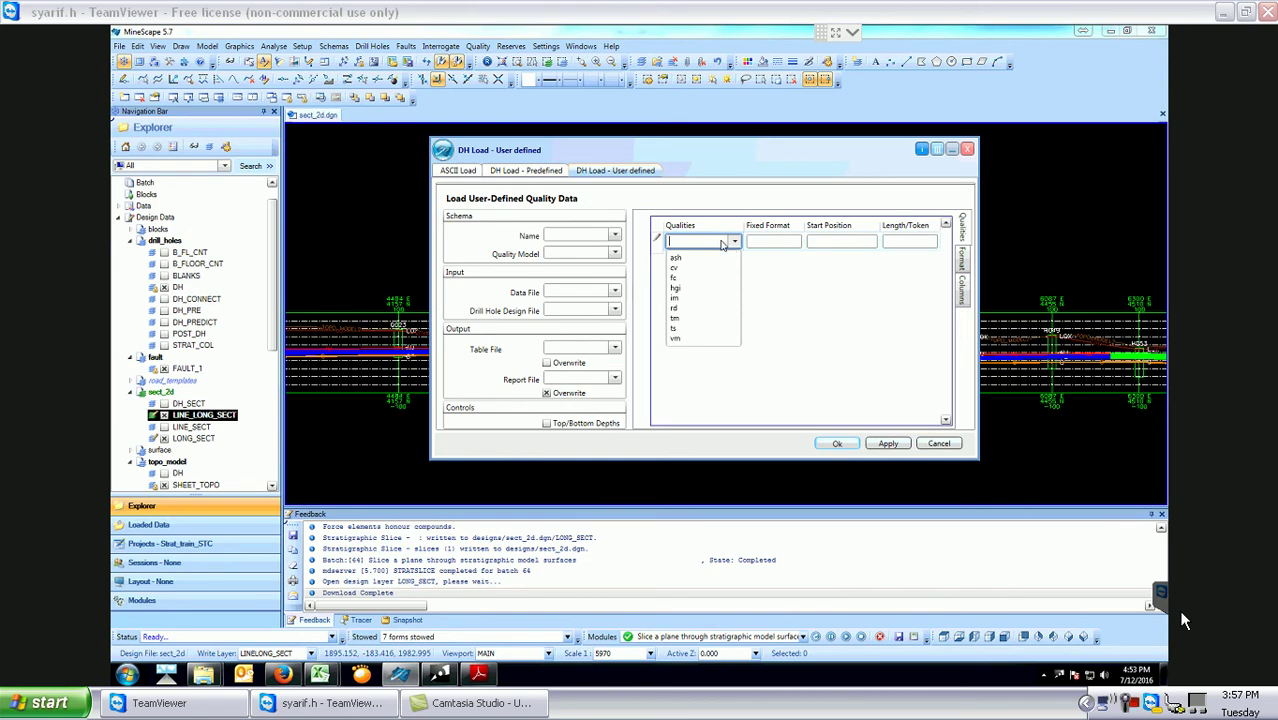
click(614, 236)
click(614, 236)
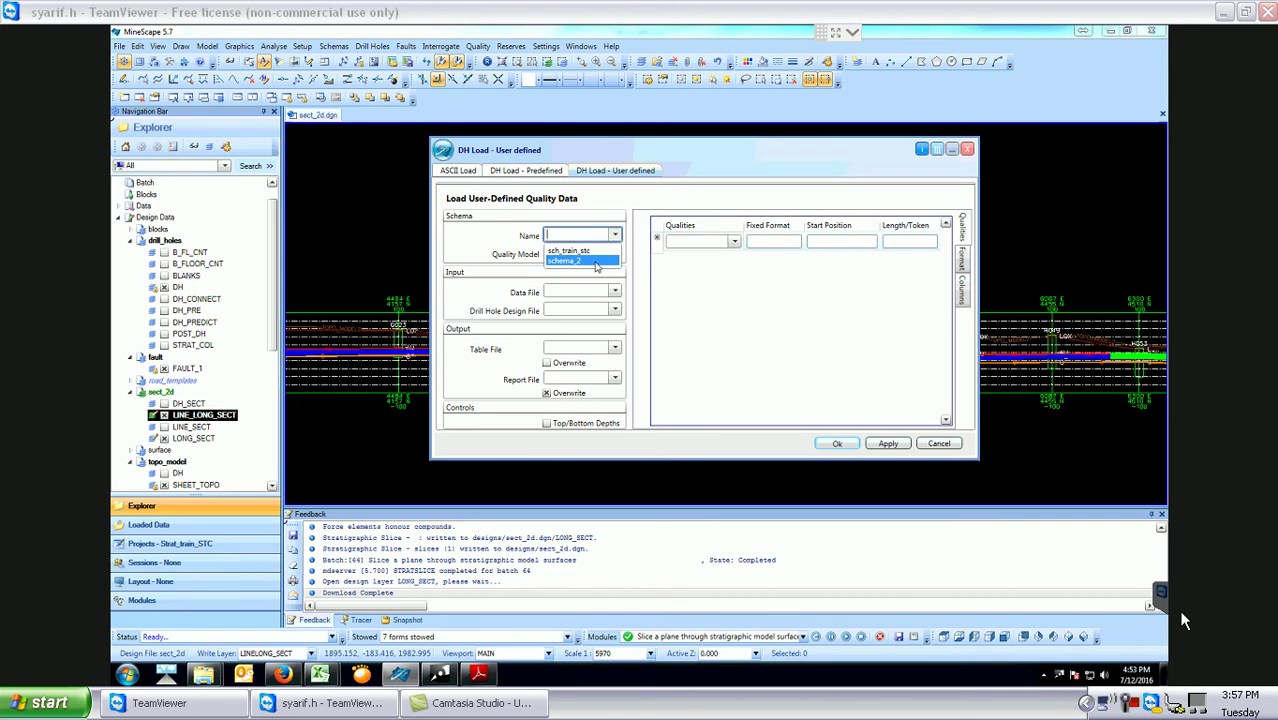
click(596, 262)
click(612, 254)
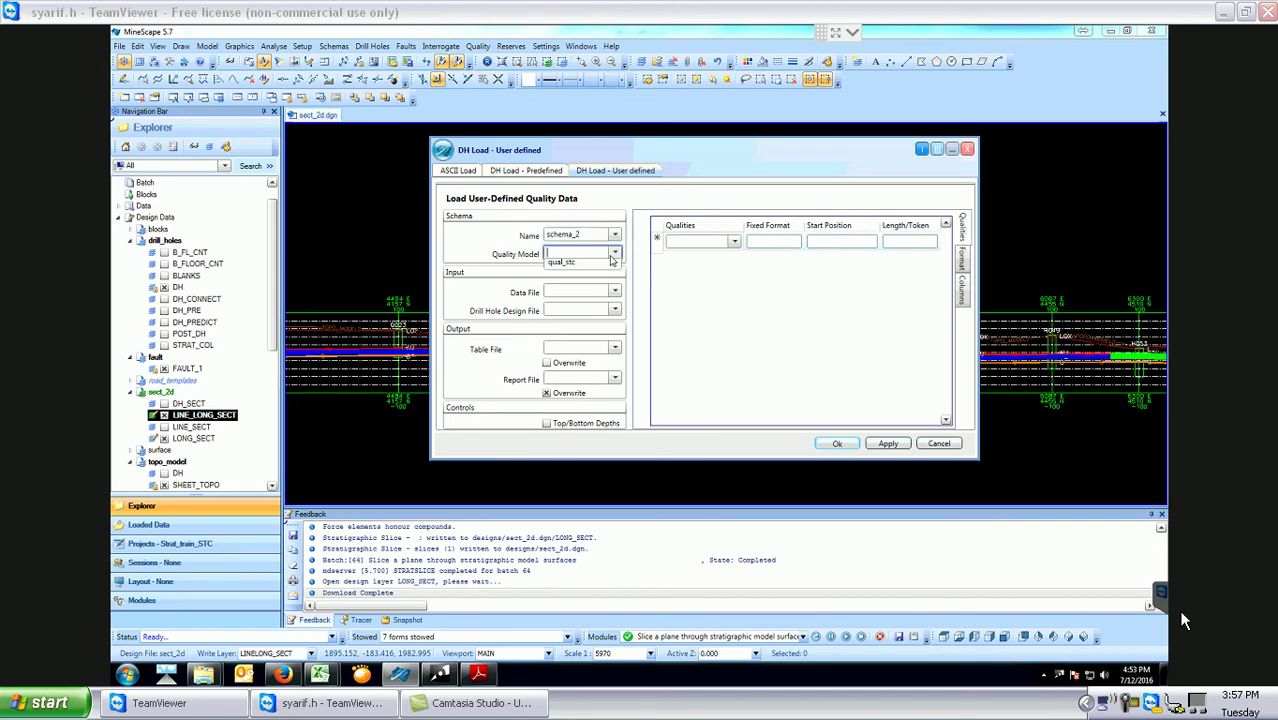
click(602, 271)
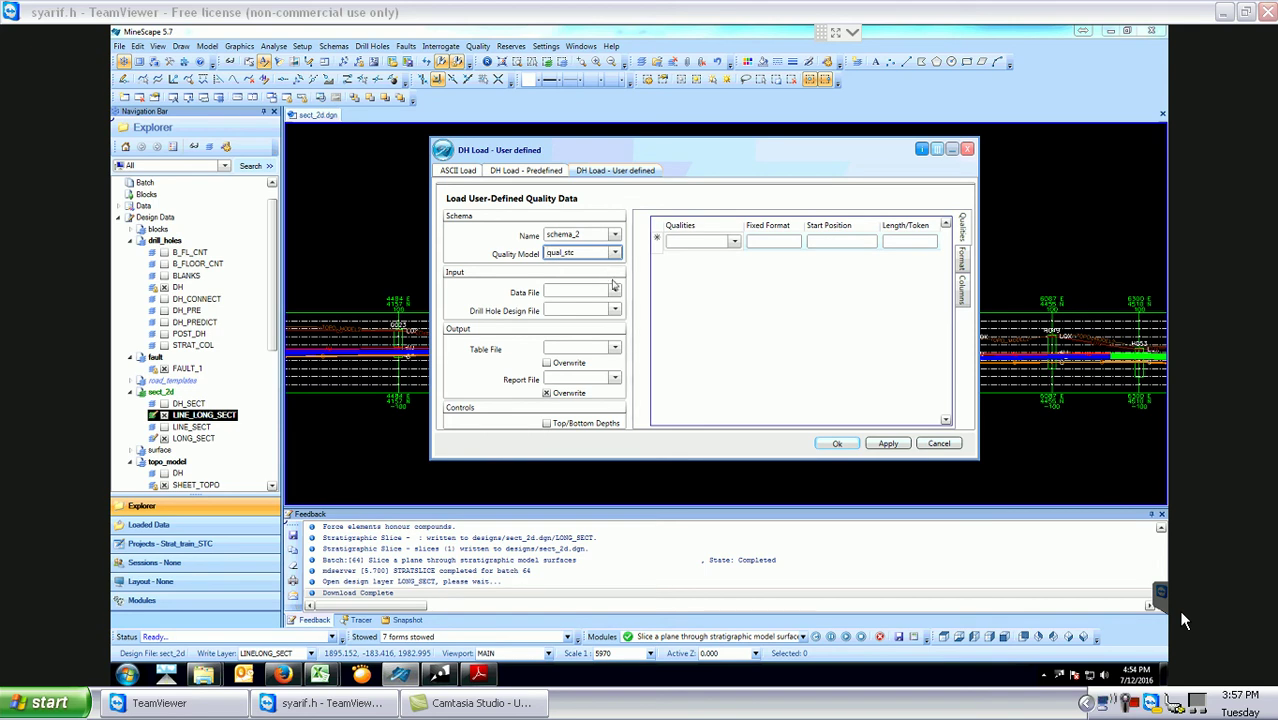
click(615, 291)
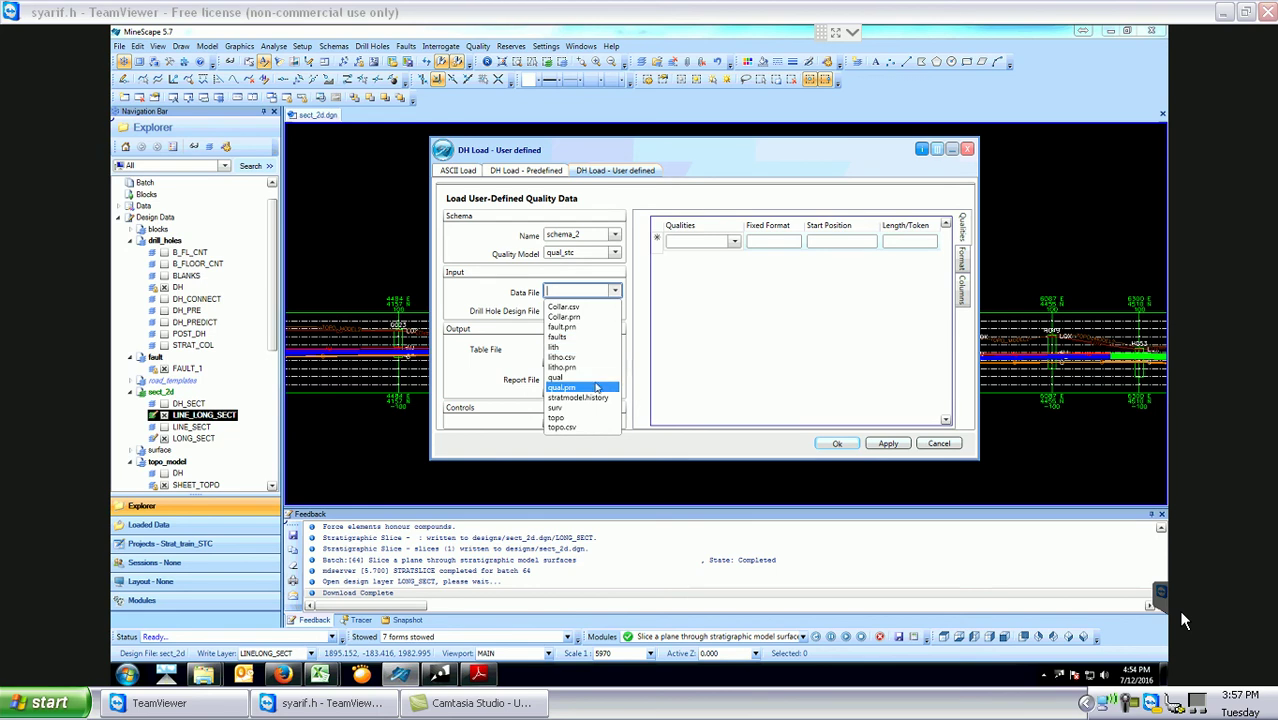
click(593, 388)
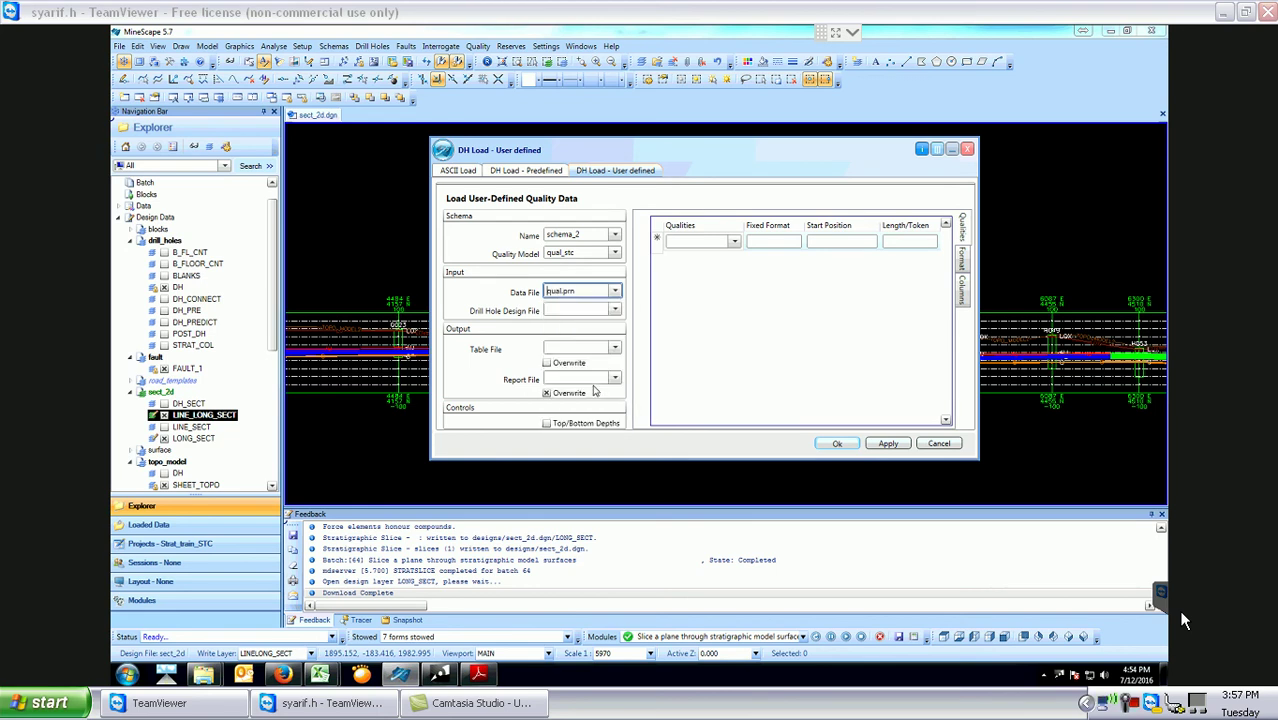
Keep qual.prn as the input data file and set the drill hole design file to drill_holes.
click(615, 292)
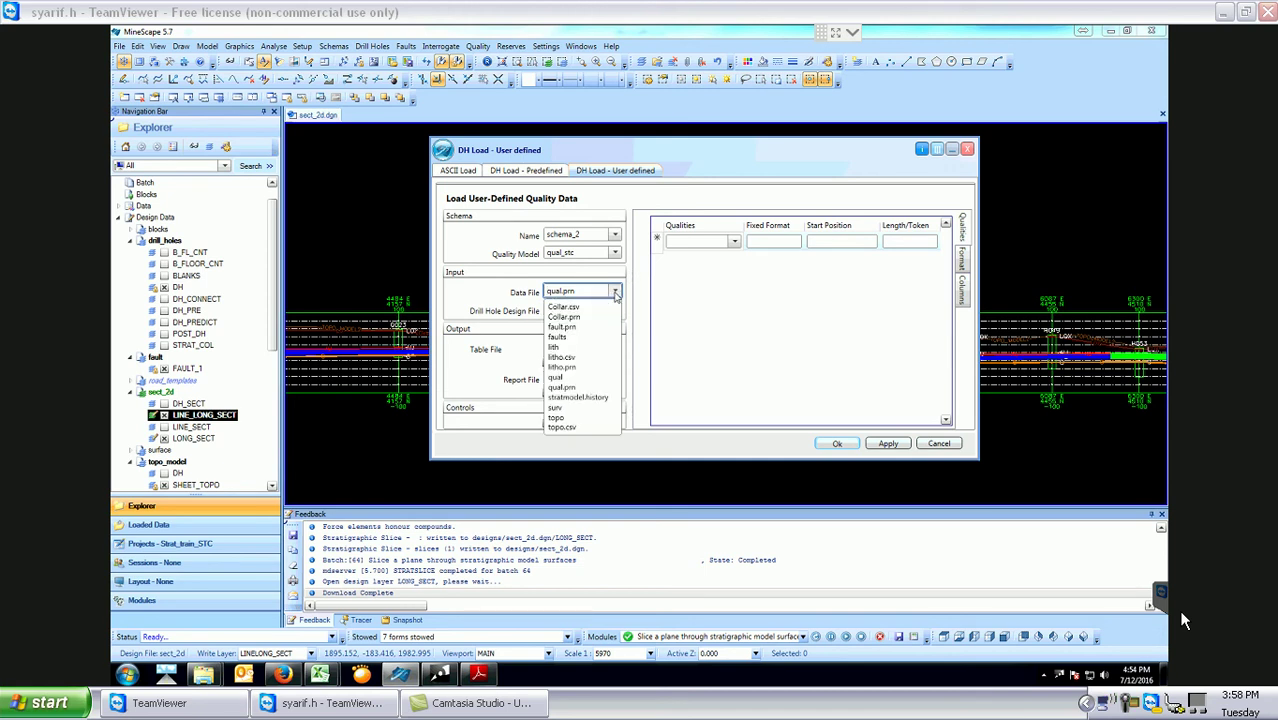
click(560, 387)
click(615, 311)
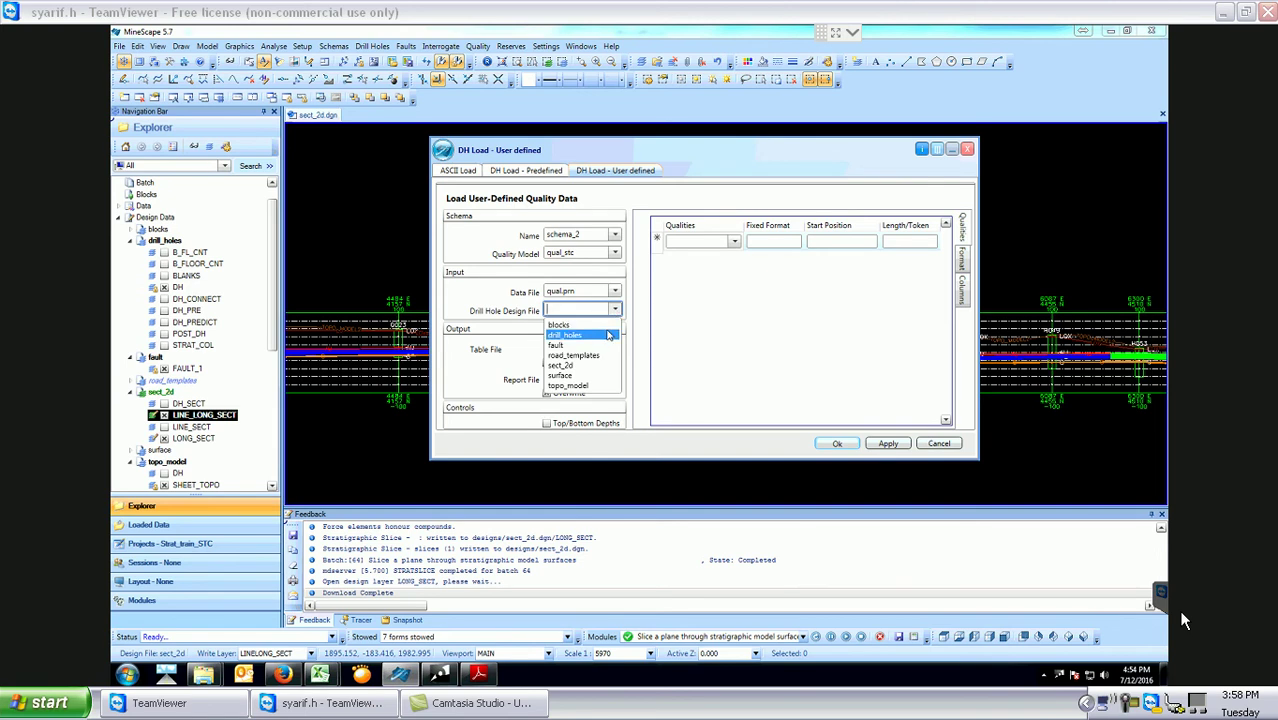
click(607, 335)
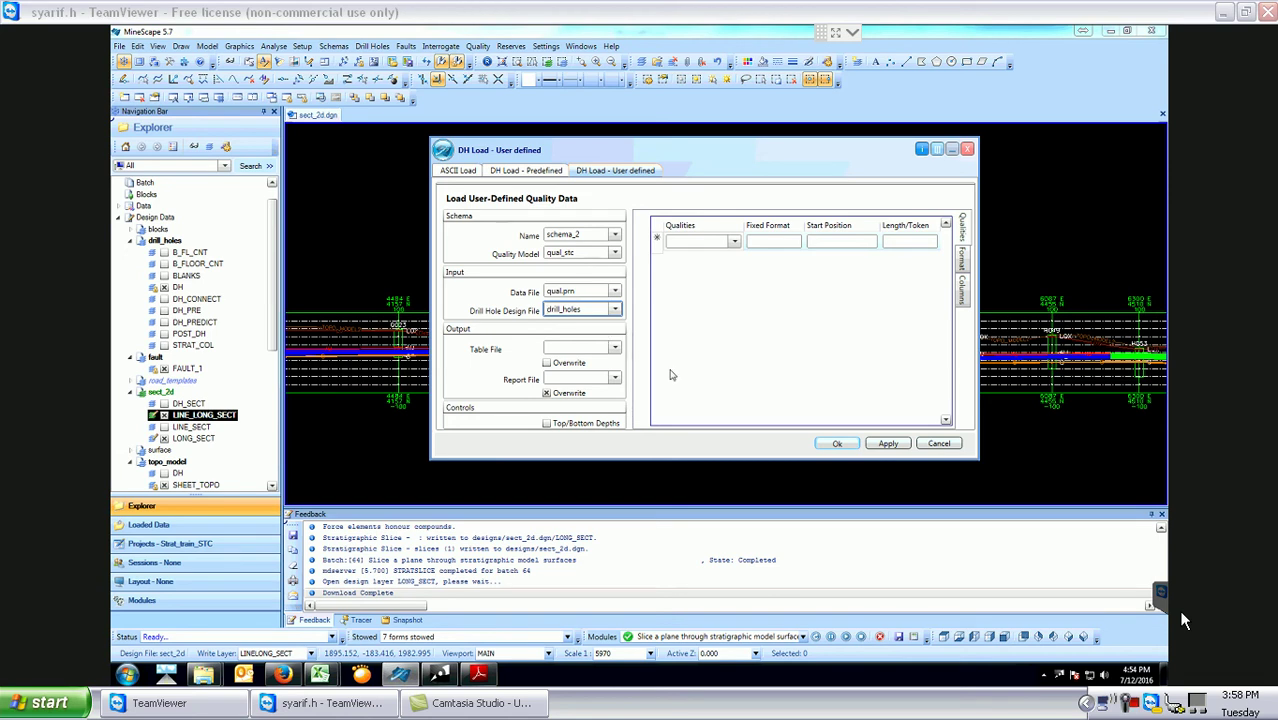
Open the form for creating a new table file from the output Table File setting and move it clear of the feedback messages.
click(616, 349)
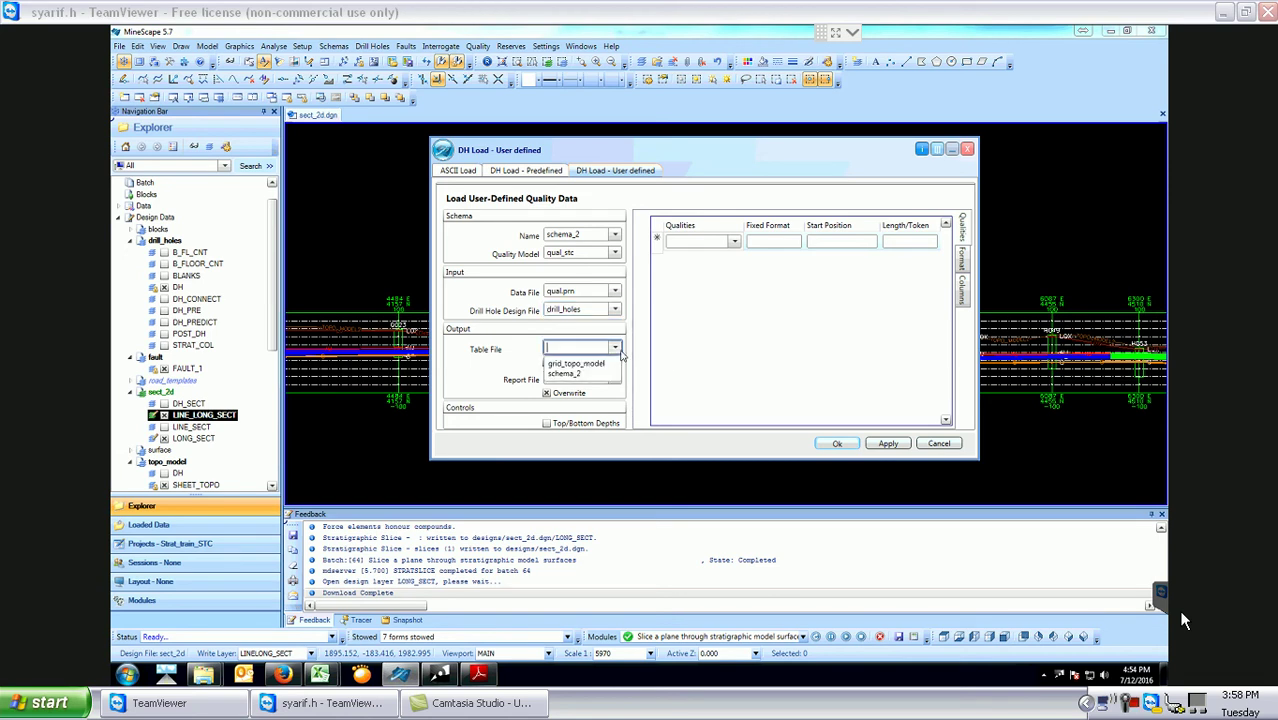
click(616, 349)
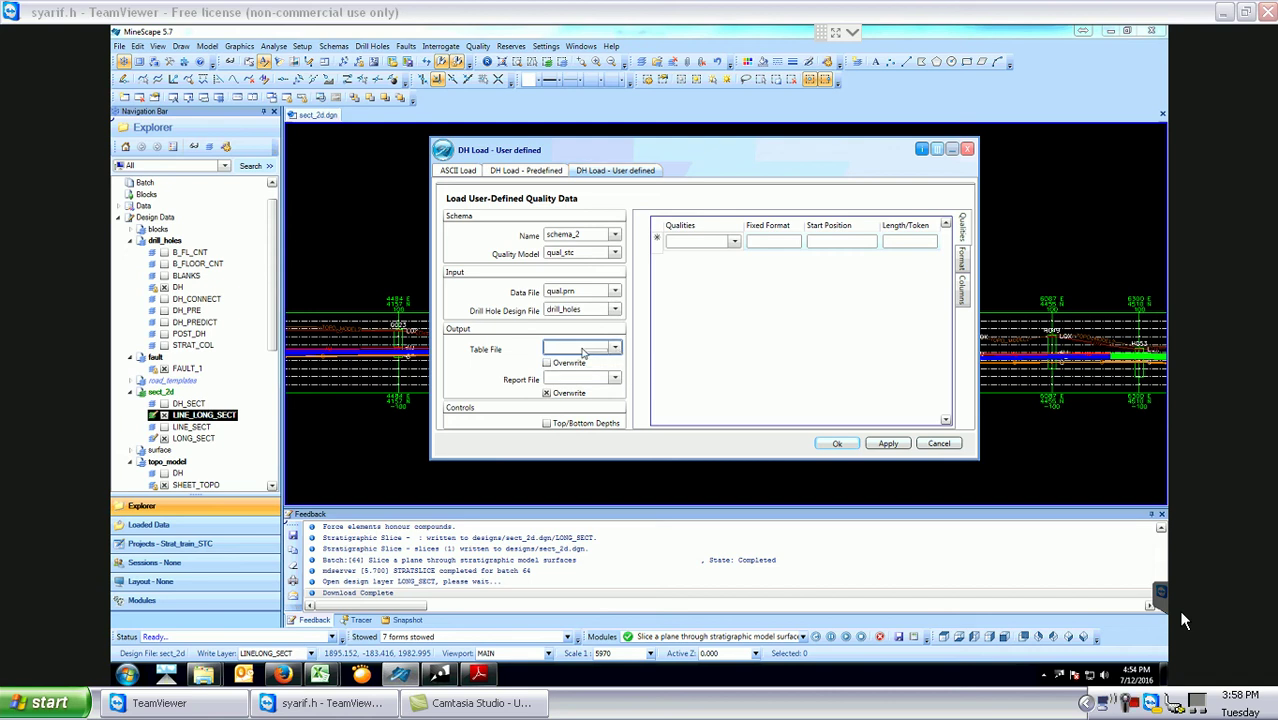
right_click(584, 353)
click(592, 358)
drag(650, 171, 670, 208)
drag(690, 150, 778, 138)
click(1041, 140)
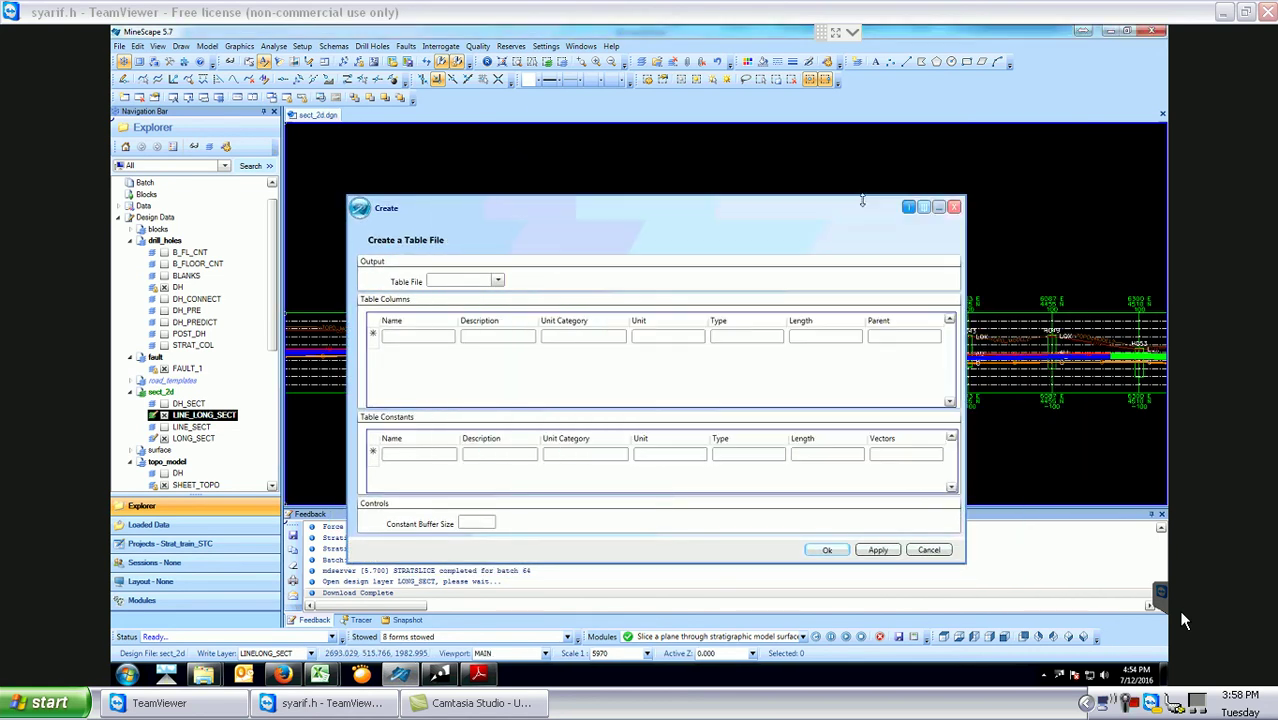
drag(834, 211, 955, 147)
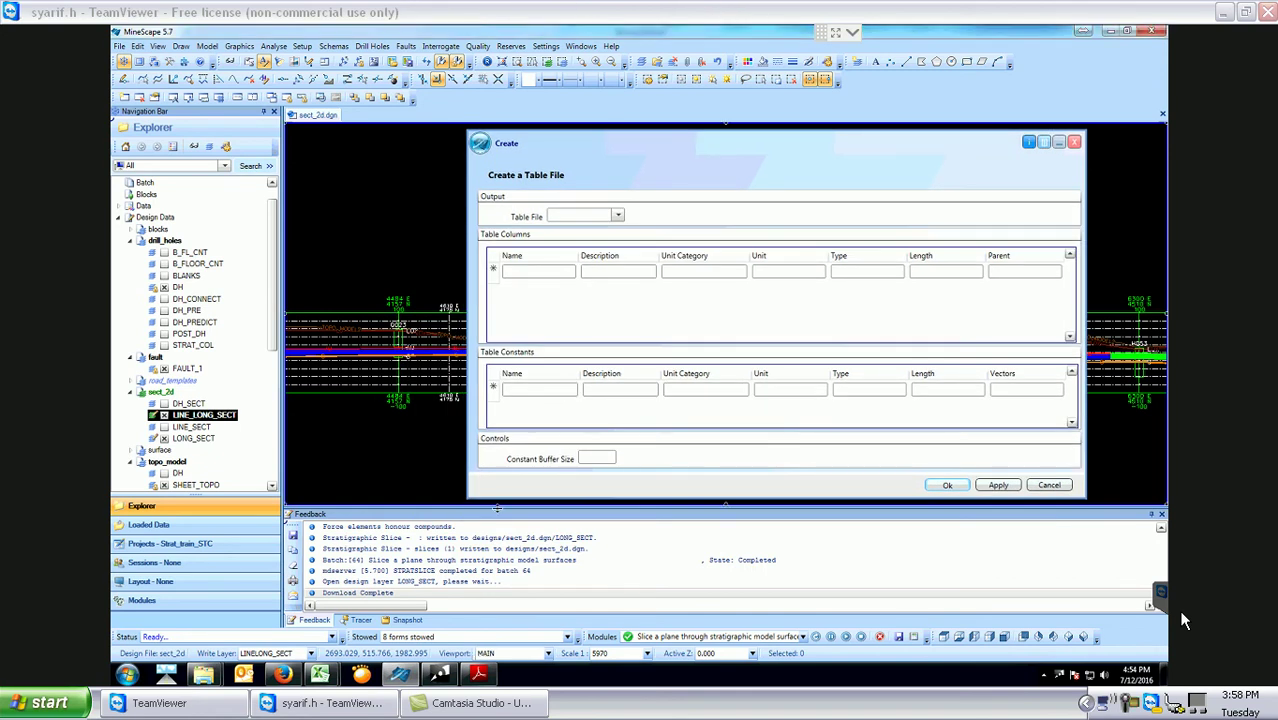
Open the qual DAT file from the Strat_train_STC data folder in Excel to view its sample columns.
mouse_move(321, 675)
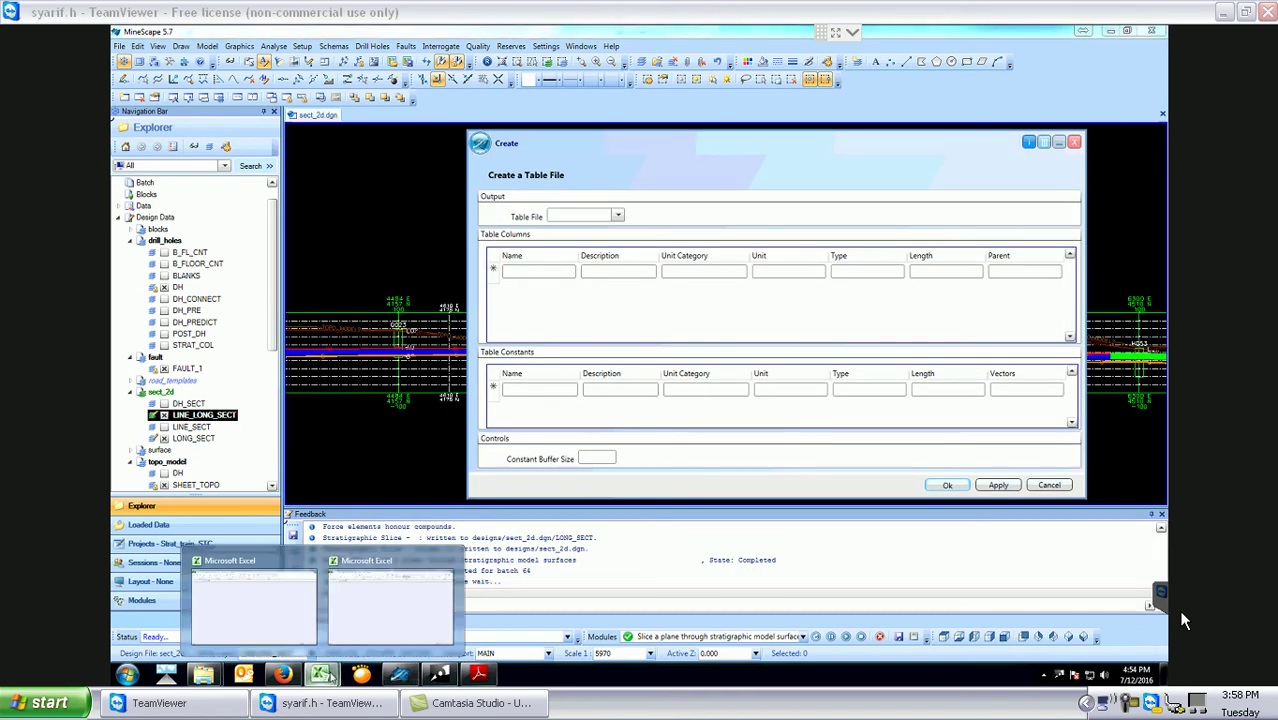
click(350, 638)
click(321, 675)
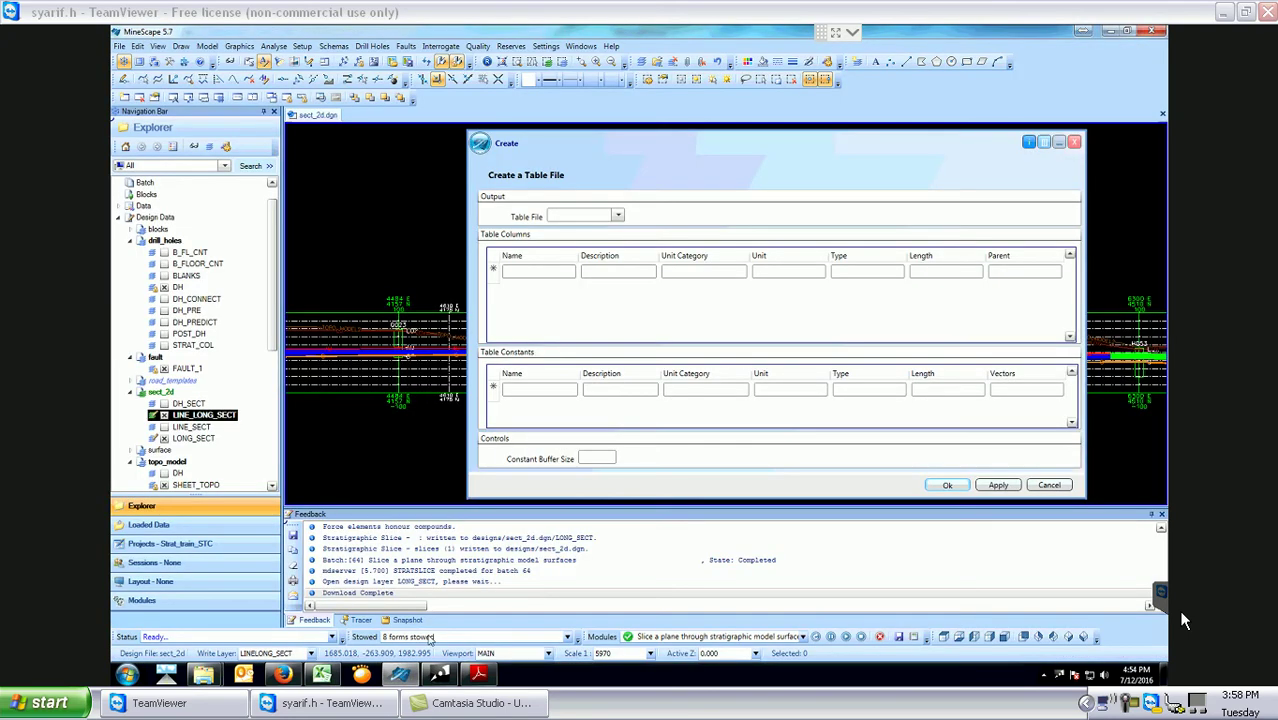
click(321, 675)
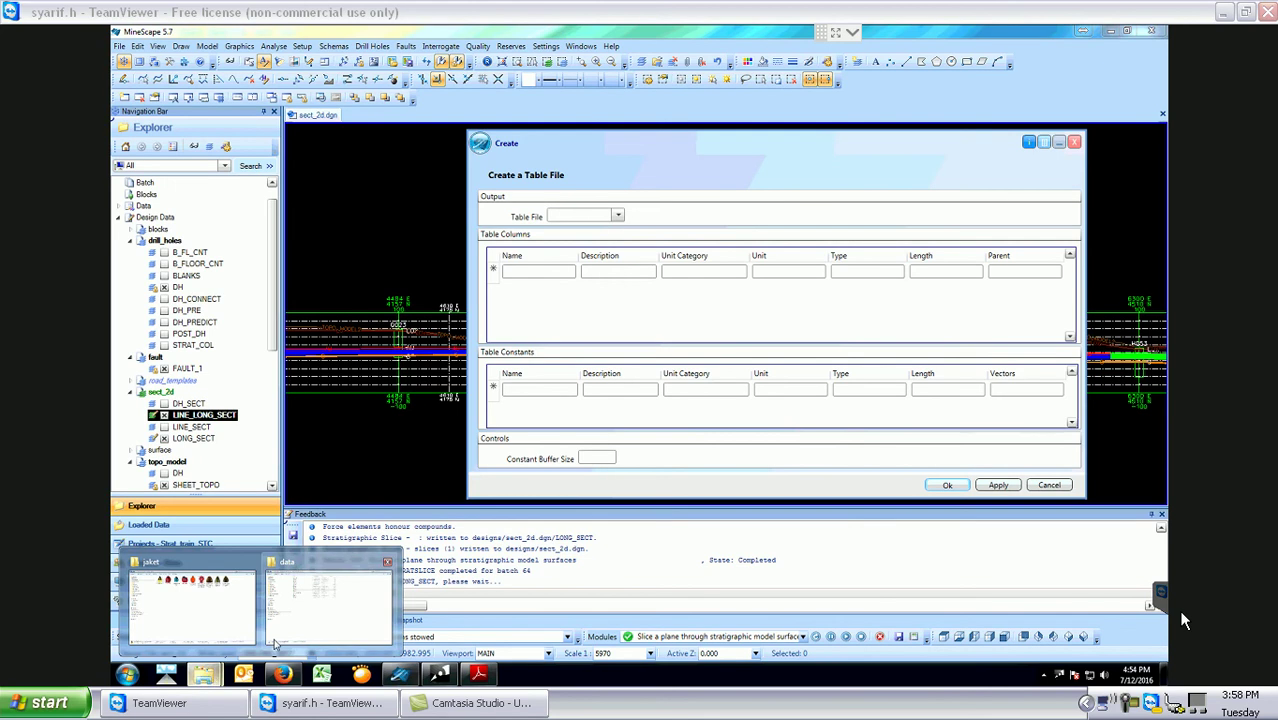
click(328, 603)
right_click(366, 204)
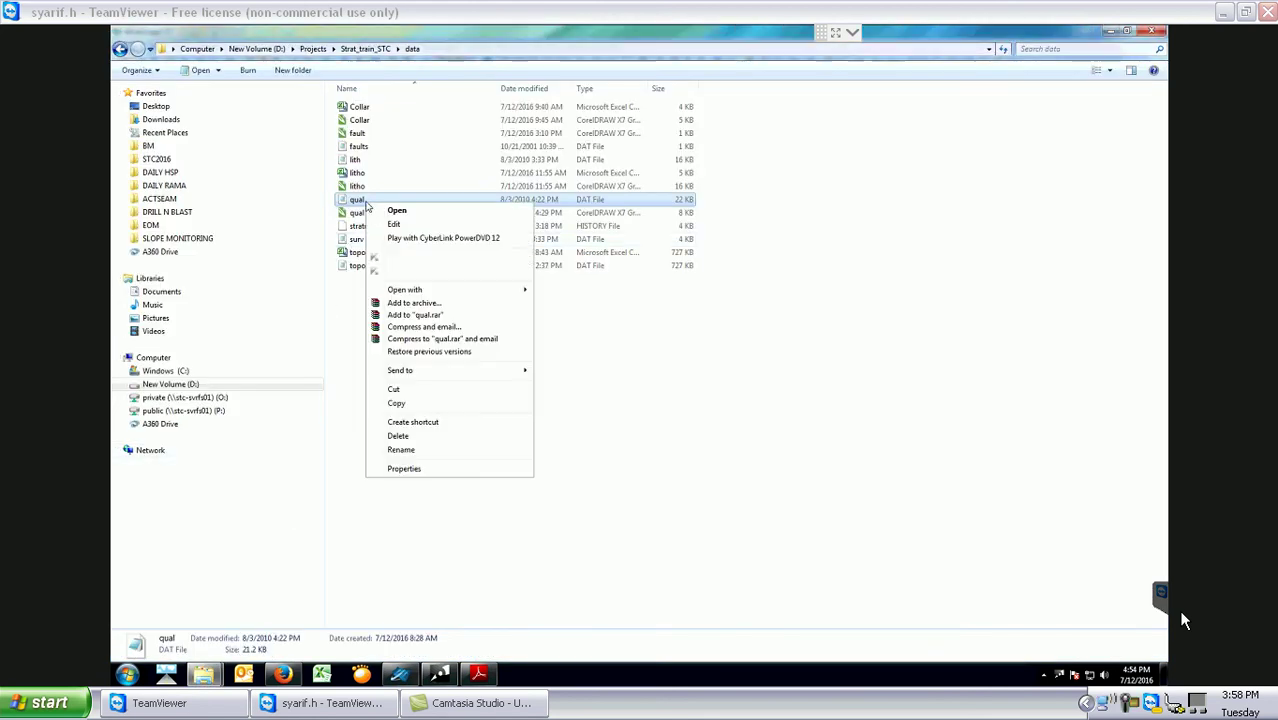
mouse_move(485, 290)
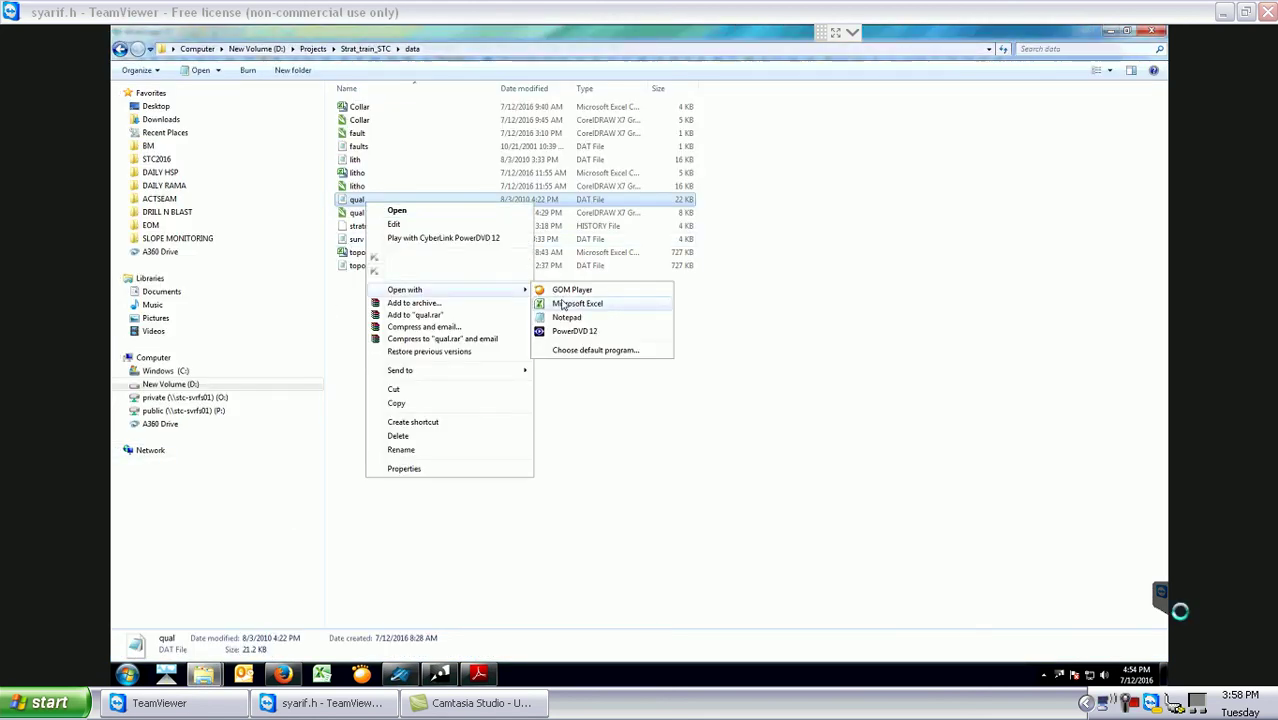
click(572, 303)
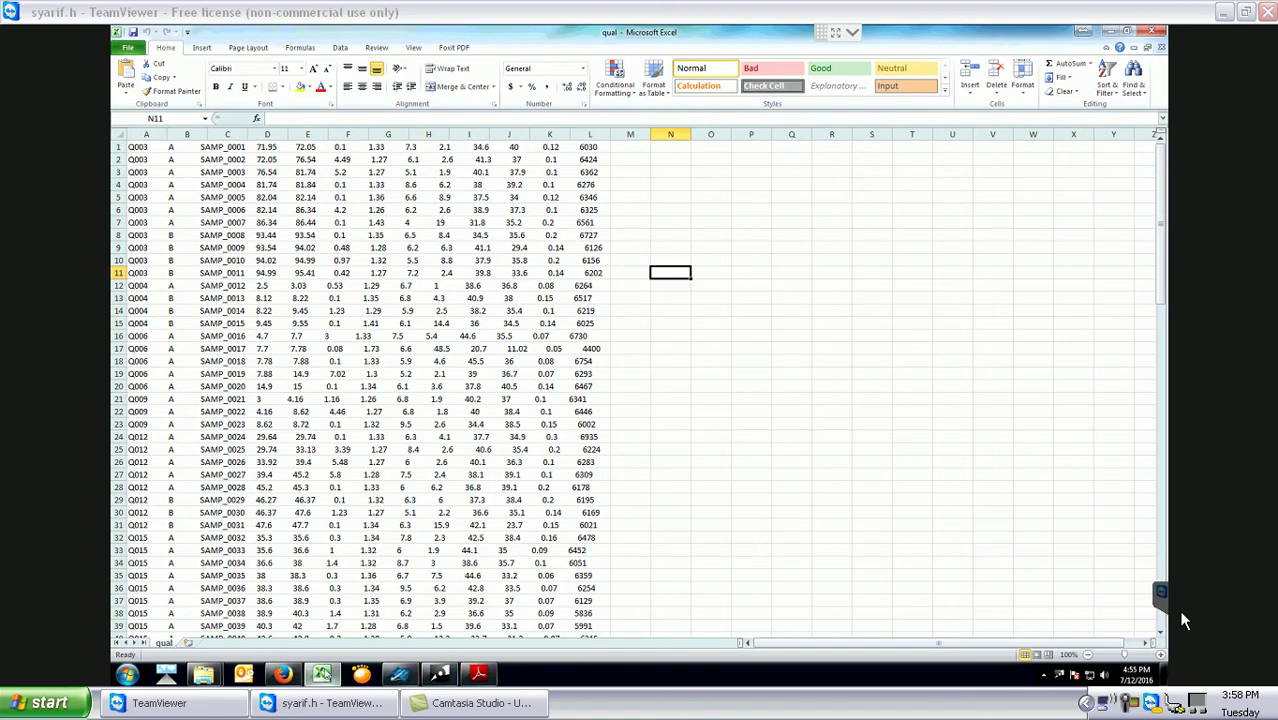
mouse_move(322, 675)
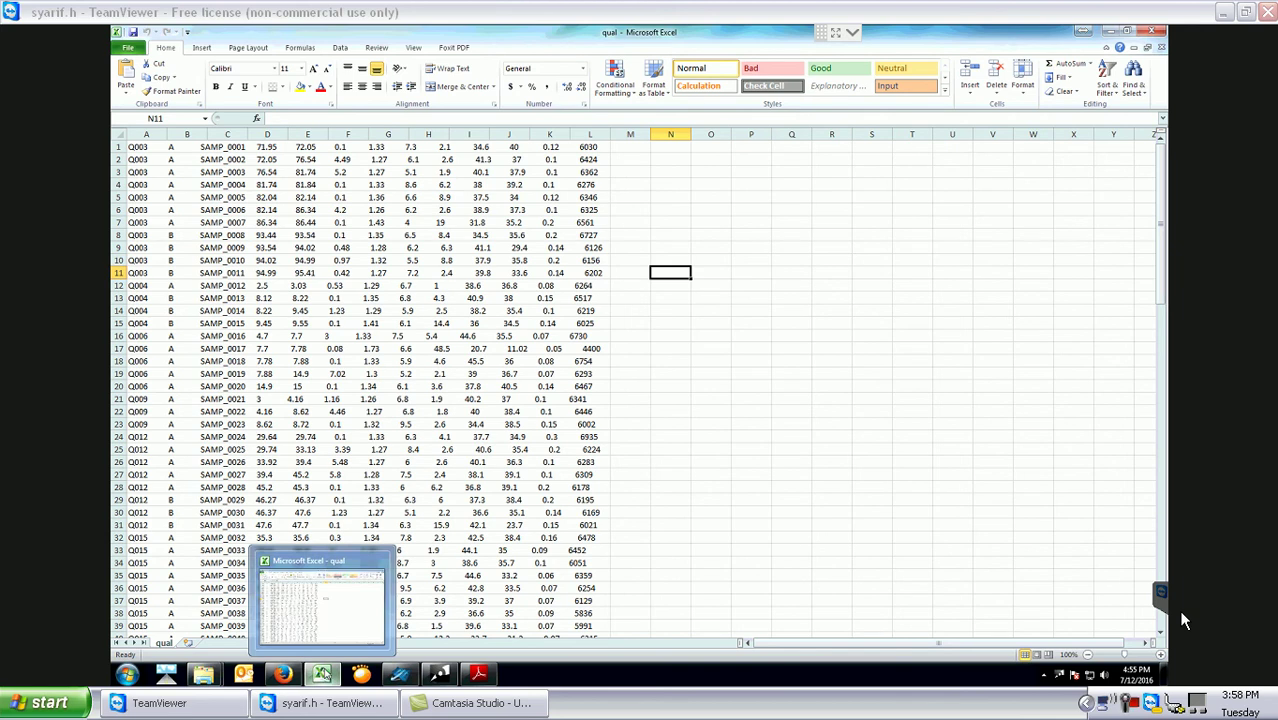
Switch back to MineScape, name the new table file Qual_Table and start the first table column's name entry.
click(400, 675)
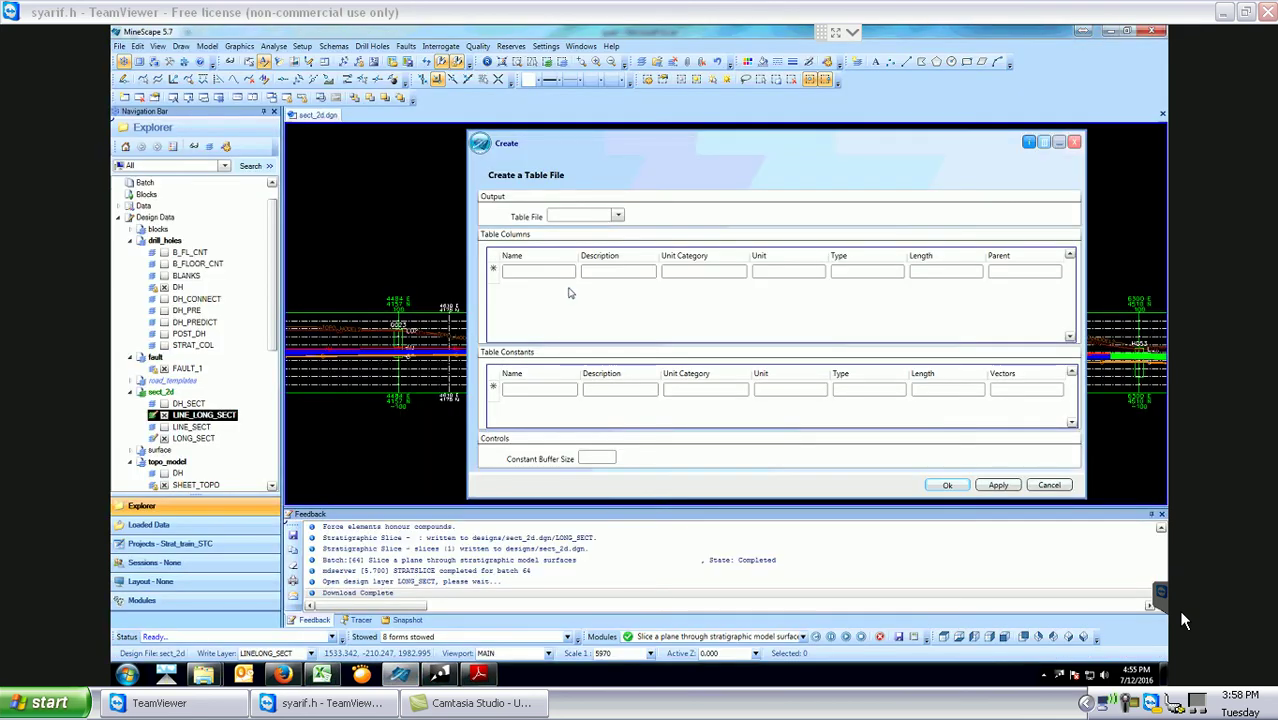
click(577, 216)
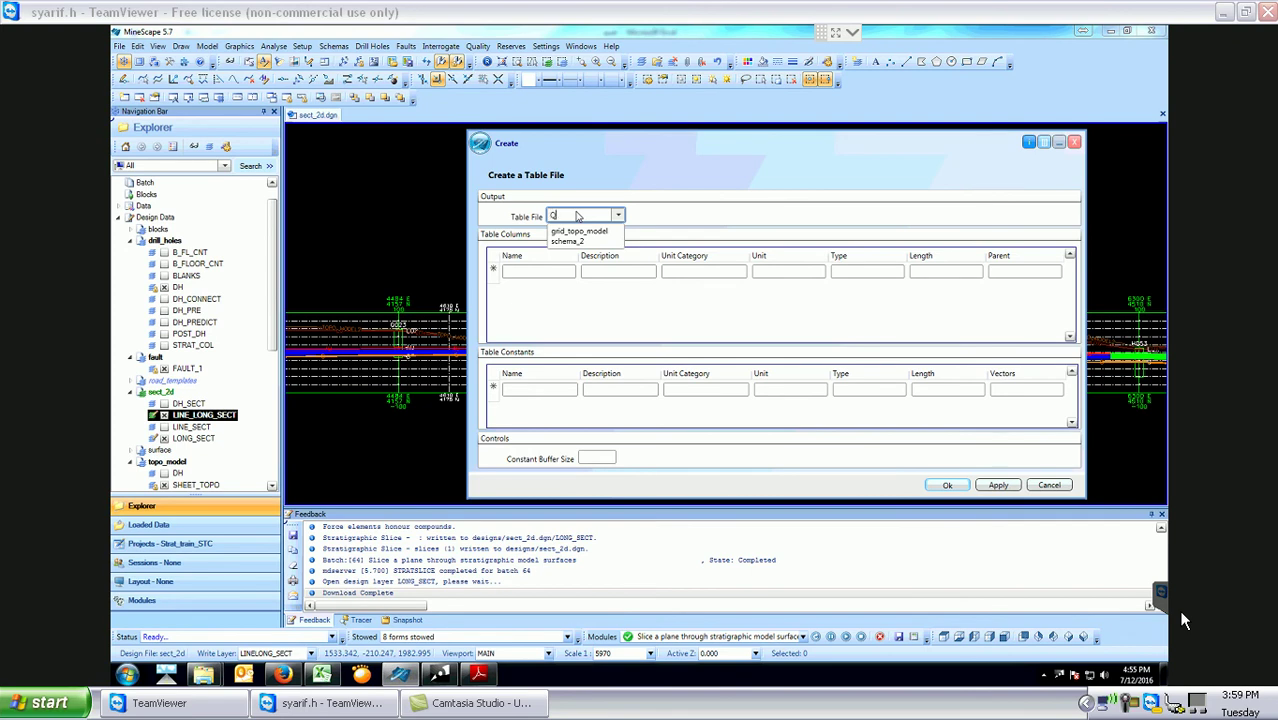
text(Qual_Table)
click(523, 268)
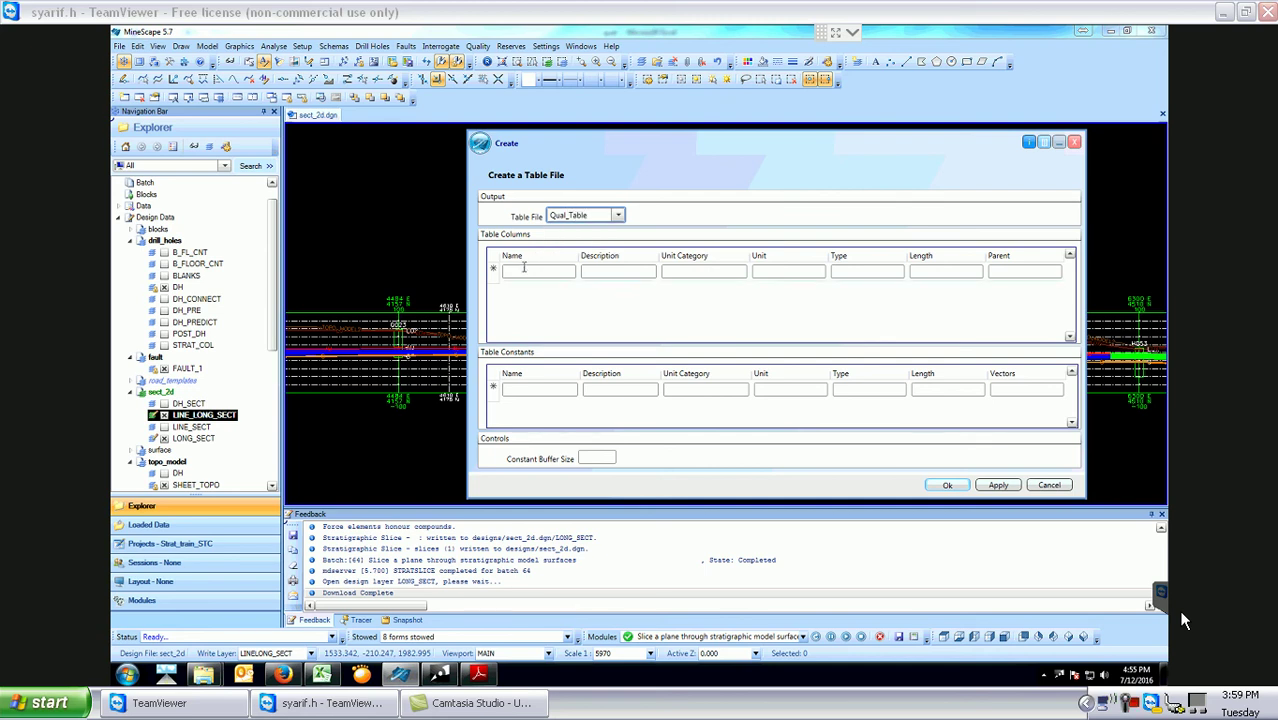
click(562, 270)
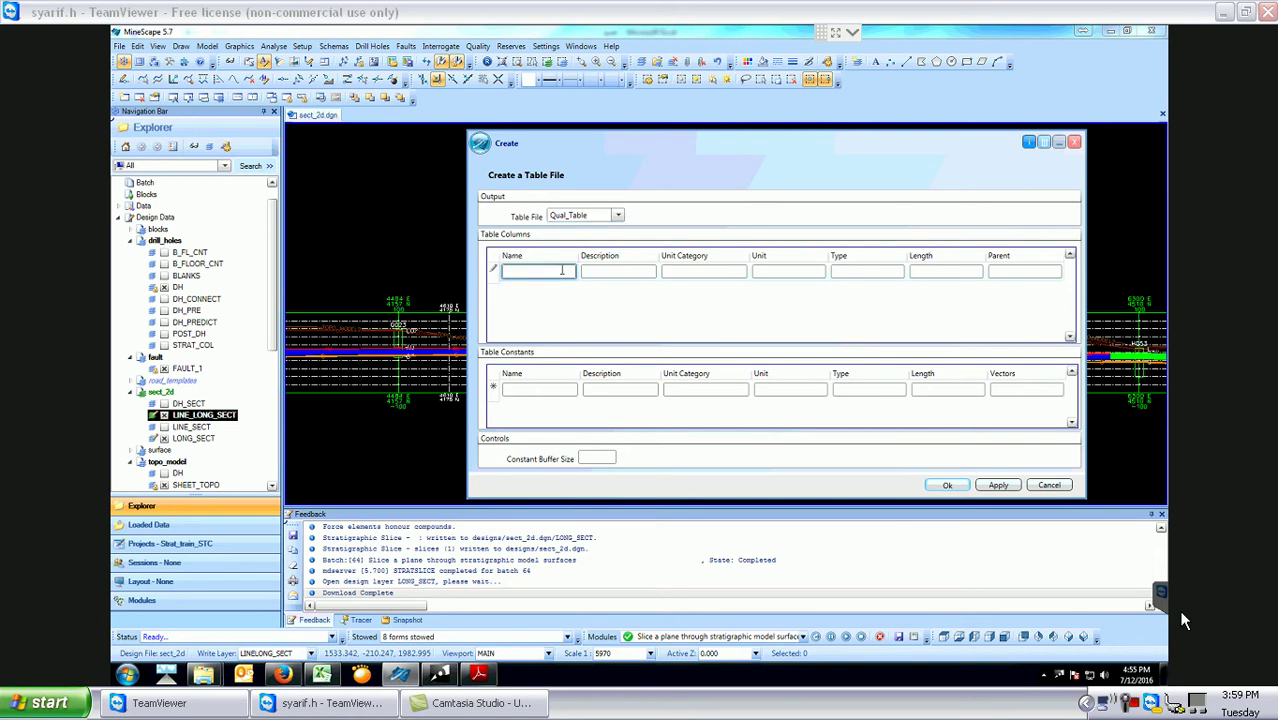
click(485, 515)
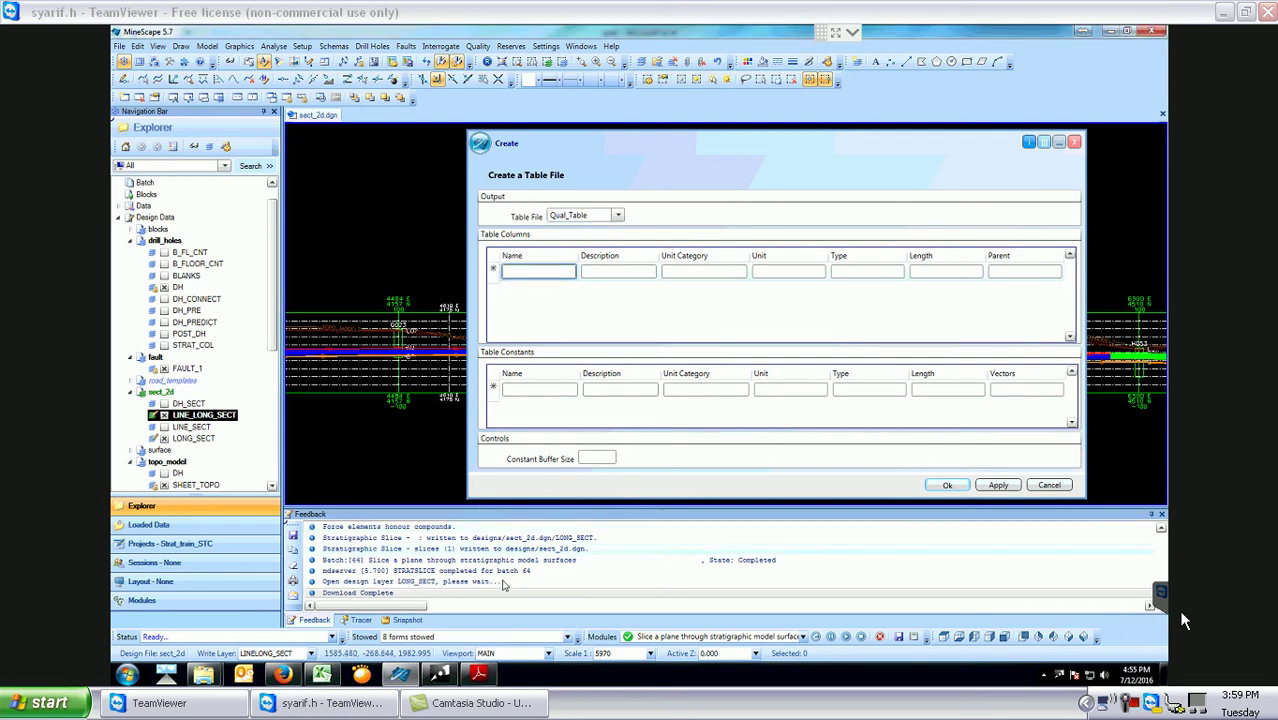
Check the Import Quality example and neighbouring pages of the Stratmodel H3 PDF for guidance on the table file.
click(479, 674)
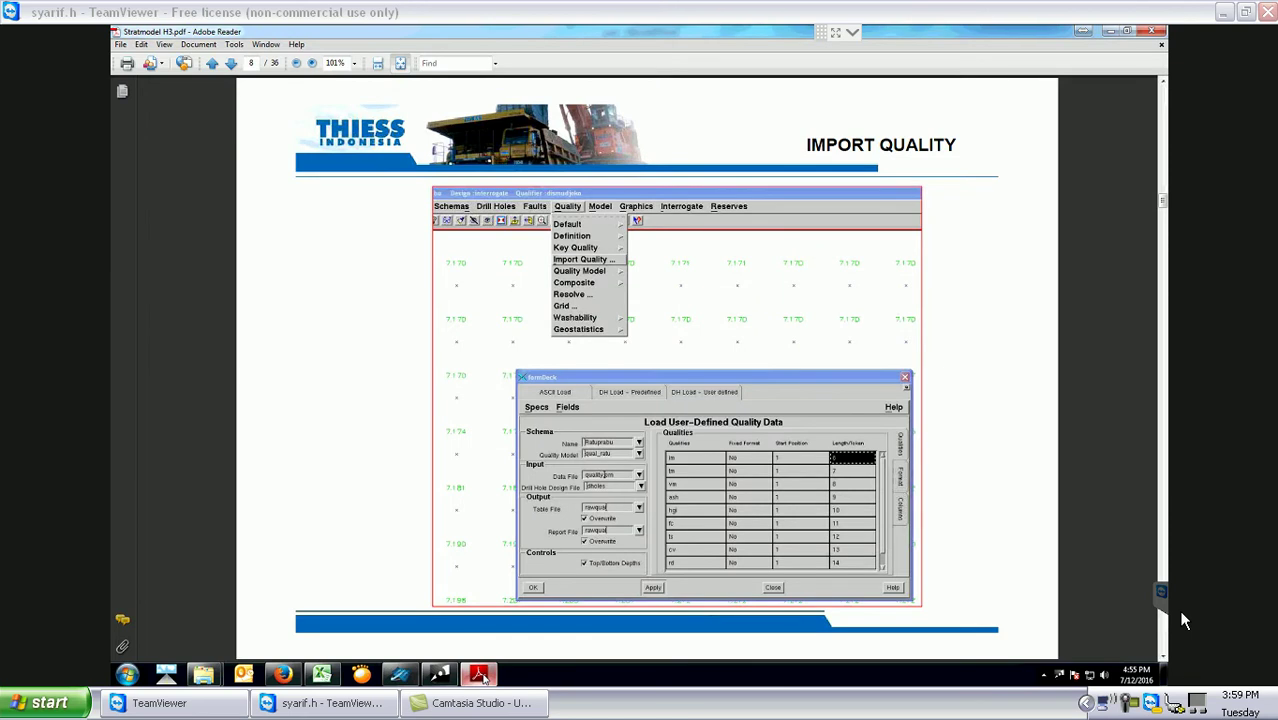
click(479, 674)
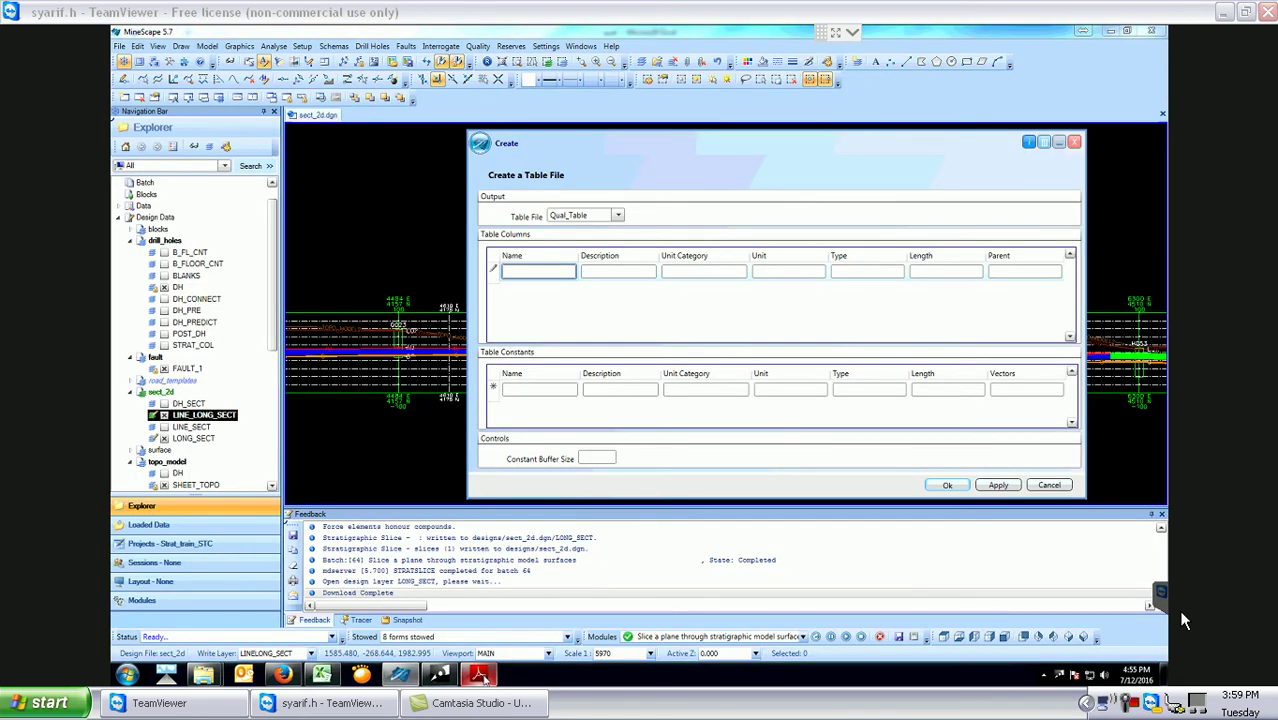
key(alt+Tab)
key(Page_Down)
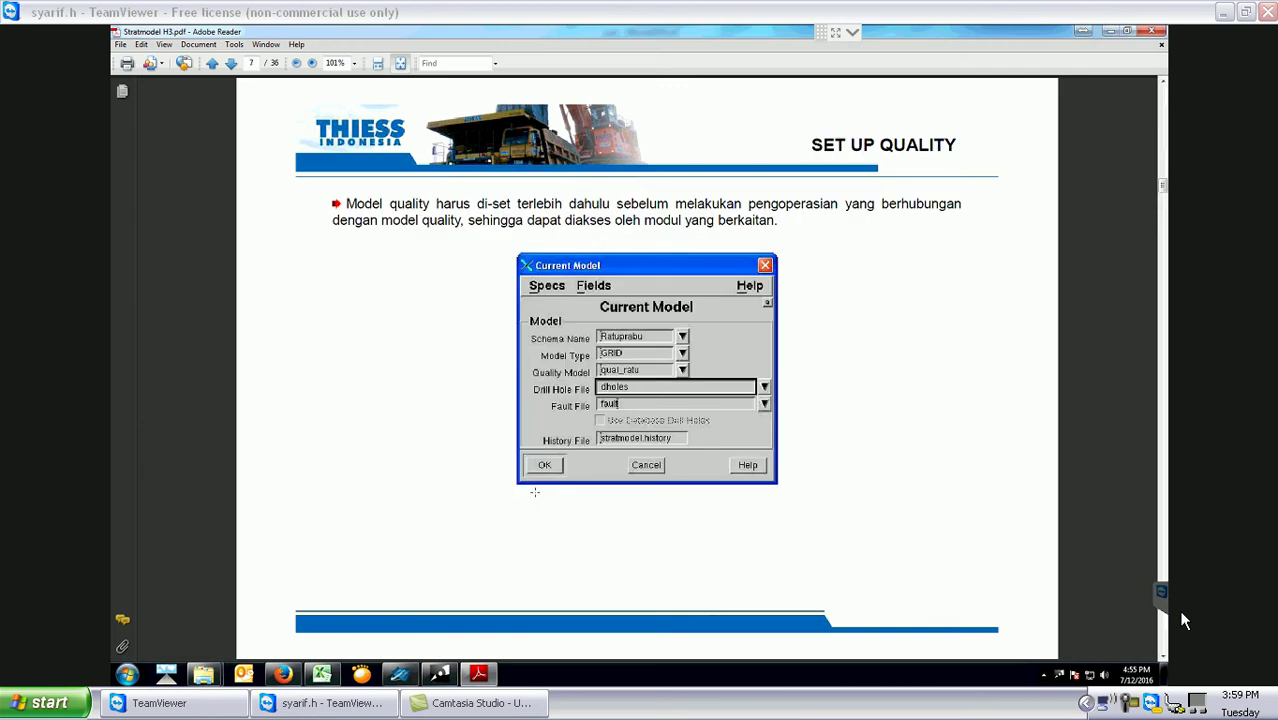